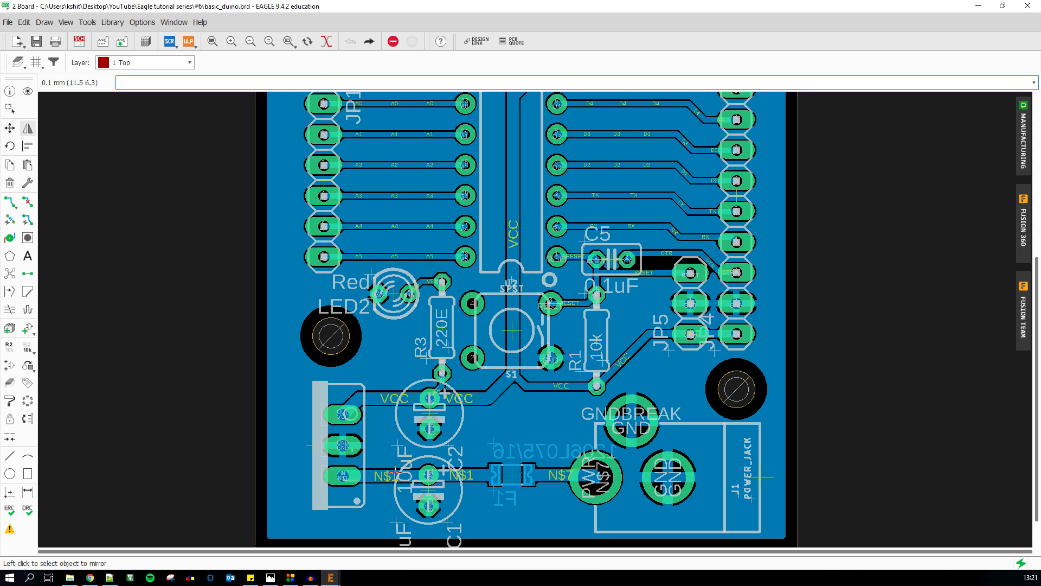
- Examine the name and value labels of capacitors C1 and C2 near the board's lower edge
{"action": "scroll", "coordinate": [397, 496], "scroll_direction": "down", "scroll_amount": 1}
{"action": "scroll", "coordinate": [397, 496], "scroll_direction": "up", "scroll_amount": 3}
{"action": "scroll", "coordinate": [428, 434], "scroll_direction": "down", "scroll_amount": 3}
{"action": "scroll", "coordinate": [455, 362], "scroll_direction": "up", "scroll_amount": 3}
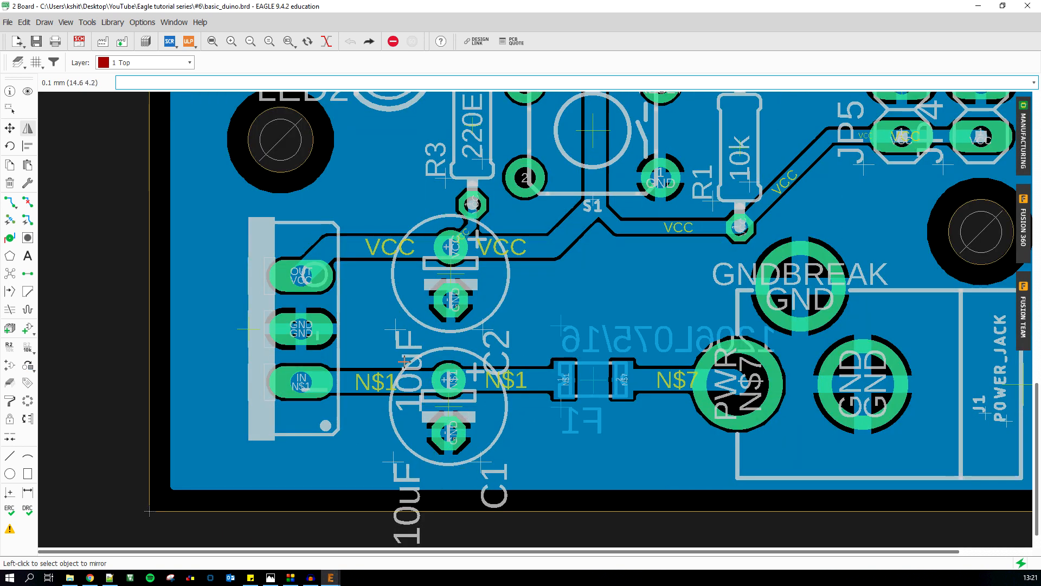
{"action": "scroll", "coordinate": [404, 361], "scroll_direction": "down", "scroll_amount": 1}
{"action": "scroll", "coordinate": [414, 504], "scroll_direction": "up", "scroll_amount": 3}
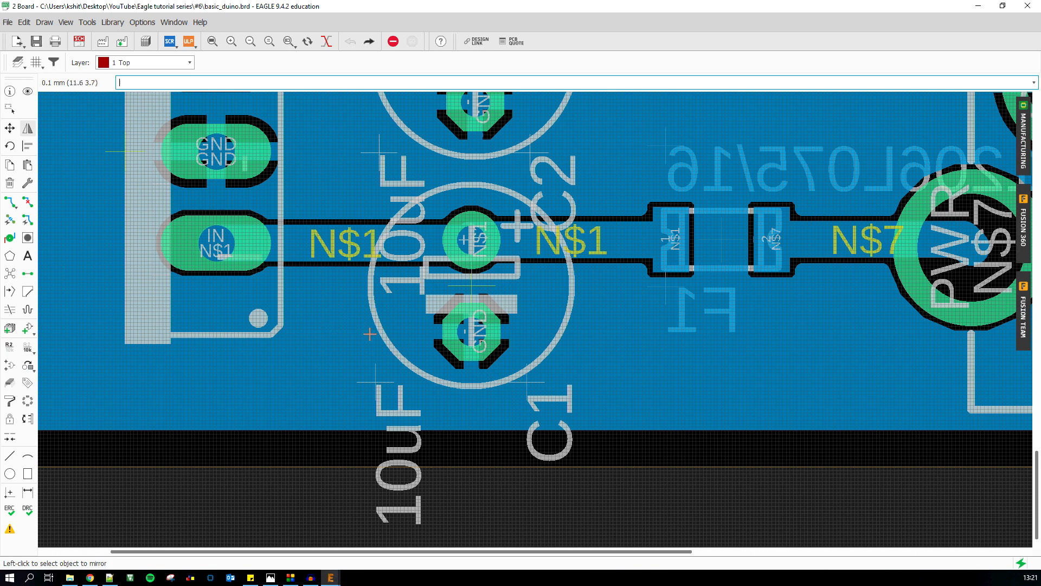
{"action": "scroll", "coordinate": [361, 467], "scroll_direction": "down", "scroll_amount": 1}
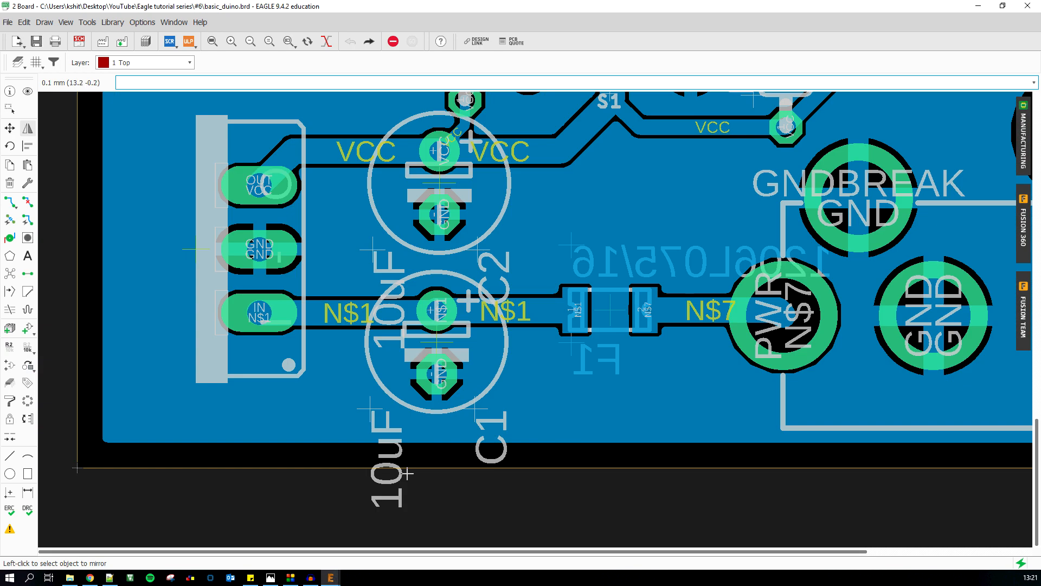
{"action": "scroll", "coordinate": [404, 480], "scroll_direction": "up", "scroll_amount": 1}
{"action": "scroll", "coordinate": [408, 480], "scroll_direction": "up", "scroll_amount": 1}
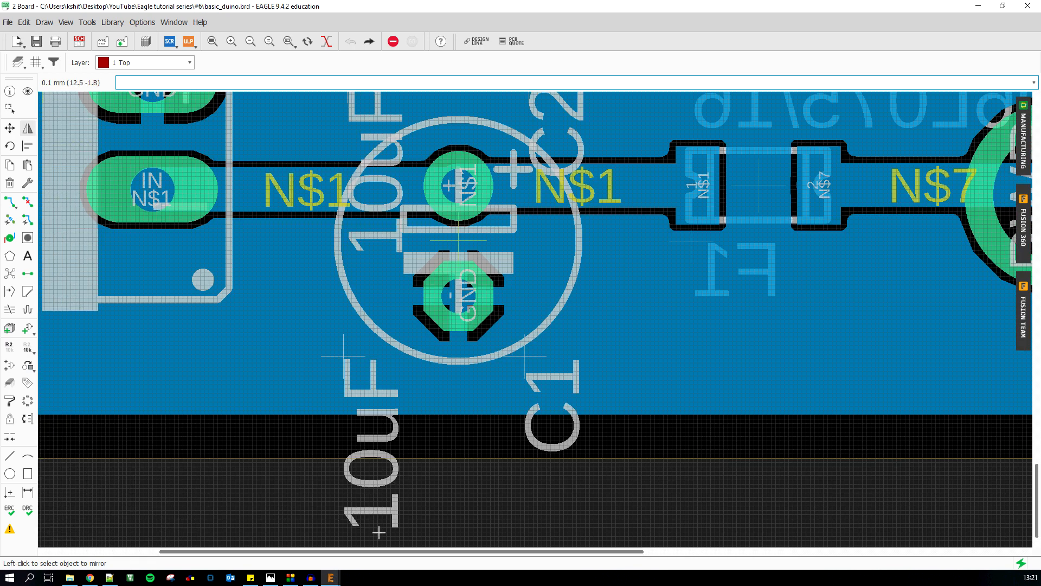
{"action": "scroll", "coordinate": [401, 494], "scroll_direction": "down", "scroll_amount": 3}
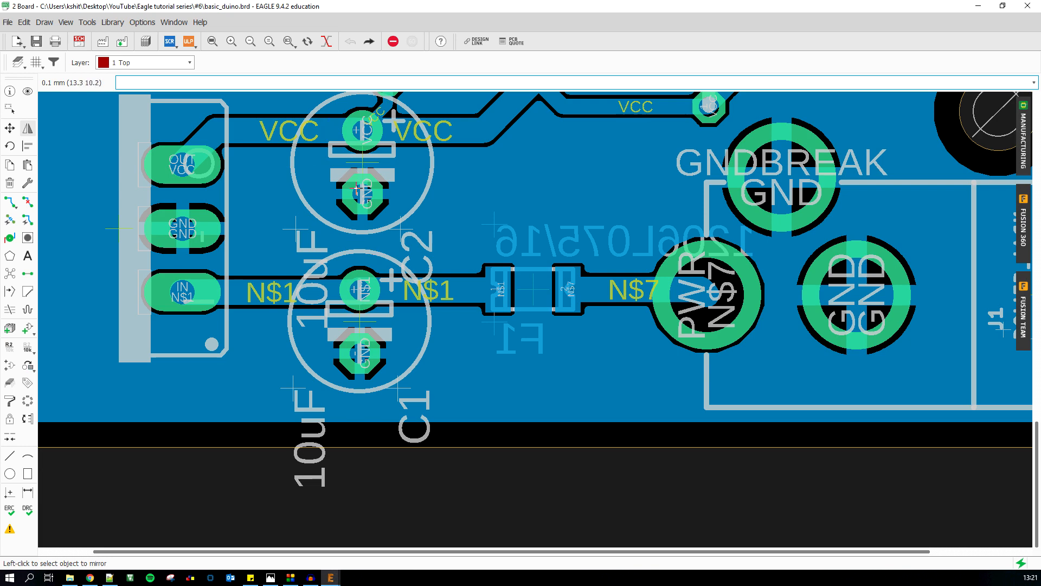
{"action": "scroll", "coordinate": [326, 459], "scroll_direction": "down", "scroll_amount": 5}
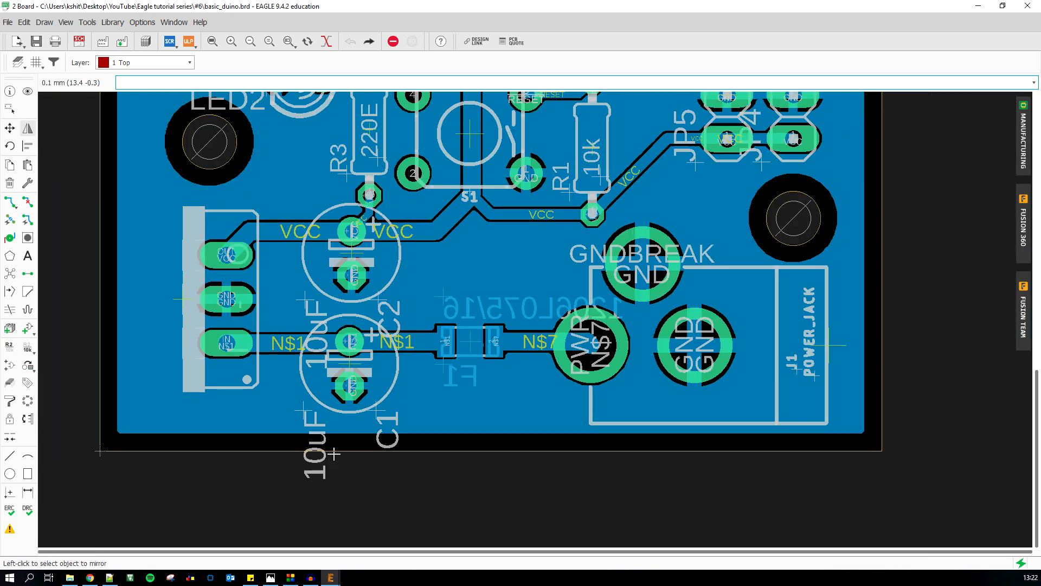
- Examine the component labels around switch S1, resistors R1 and R3, and across the rest of the board
{"action": "scroll", "coordinate": [525, 225], "scroll_direction": "up", "scroll_amount": 3}
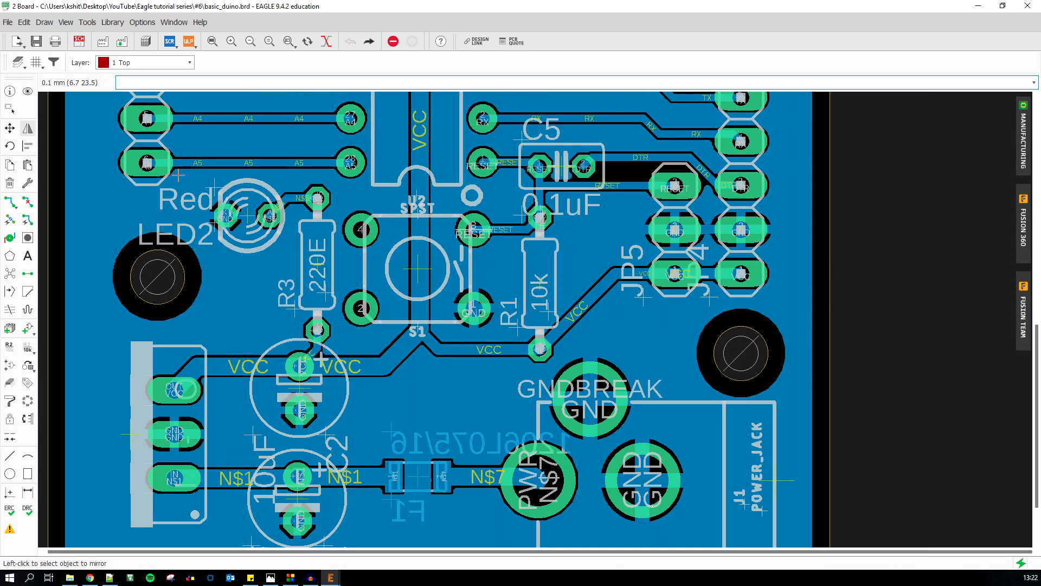
{"action": "scroll", "coordinate": [425, 222], "scroll_direction": "down", "scroll_amount": 1}
{"action": "scroll", "coordinate": [478, 327], "scroll_direction": "up", "scroll_amount": 3}
{"action": "scroll", "coordinate": [378, 412], "scroll_direction": "down", "scroll_amount": 2}
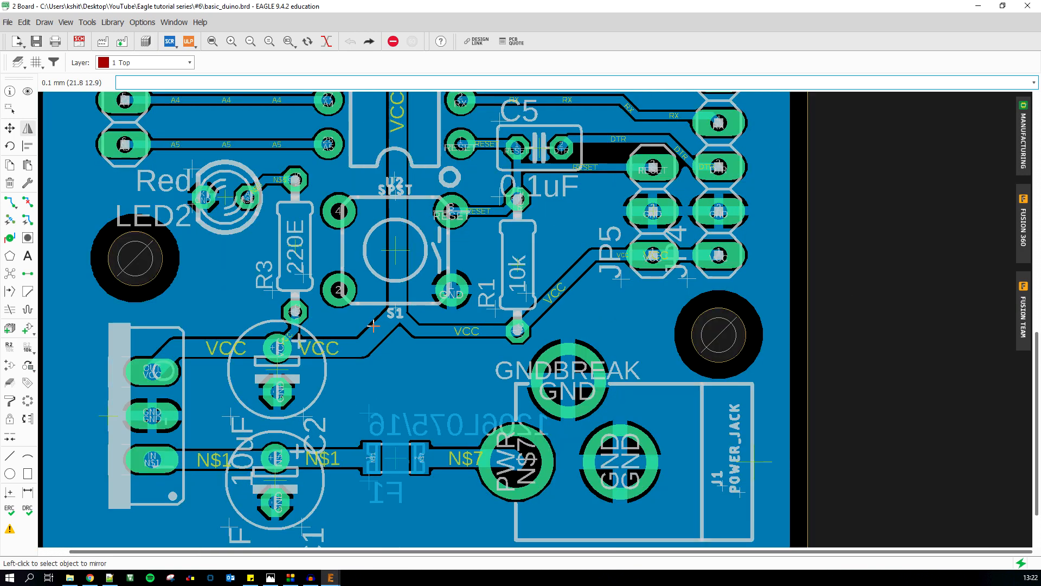
{"action": "scroll", "coordinate": [377, 411], "scroll_direction": "up", "scroll_amount": 2}
{"action": "scroll", "coordinate": [378, 411], "scroll_direction": "down", "scroll_amount": 2}
{"action": "scroll", "coordinate": [286, 304], "scroll_direction": "up", "scroll_amount": 3}
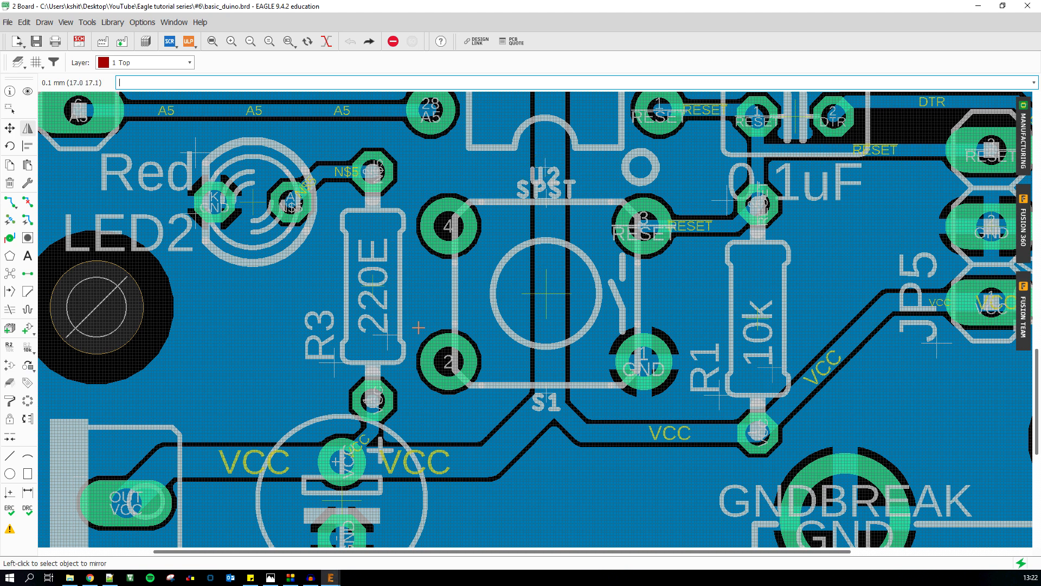
{"action": "scroll", "coordinate": [448, 362], "scroll_direction": "down", "scroll_amount": 2}
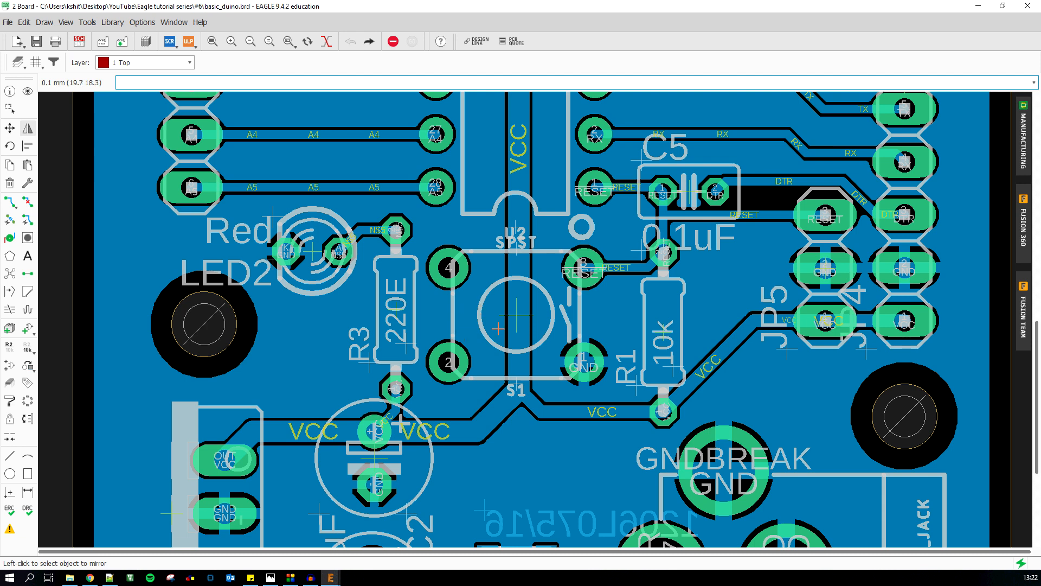
{"action": "scroll", "coordinate": [508, 381], "scroll_direction": "down", "scroll_amount": 7}
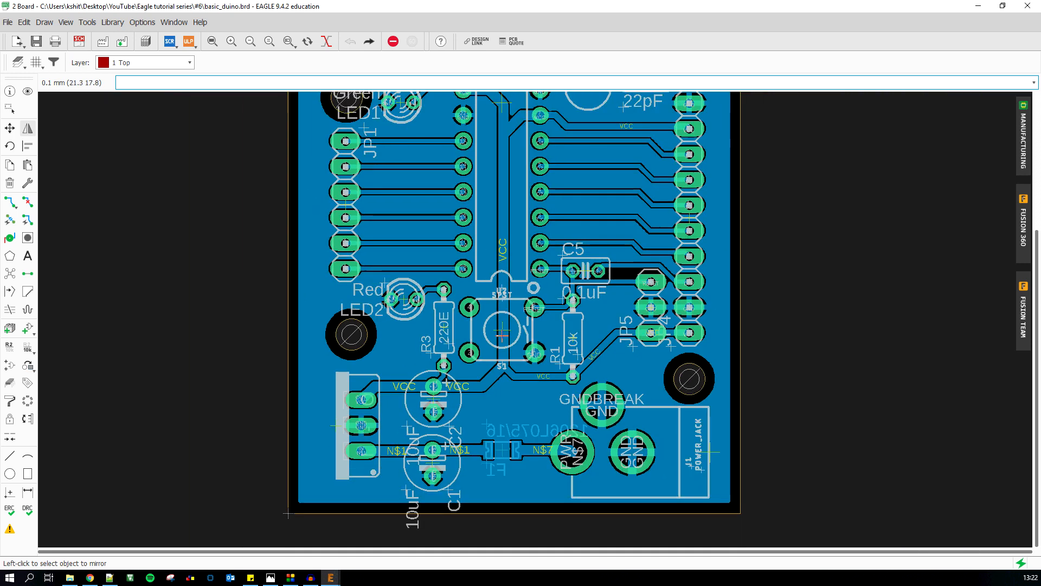
{"action": "scroll", "coordinate": [491, 404], "scroll_direction": "up", "scroll_amount": 4}
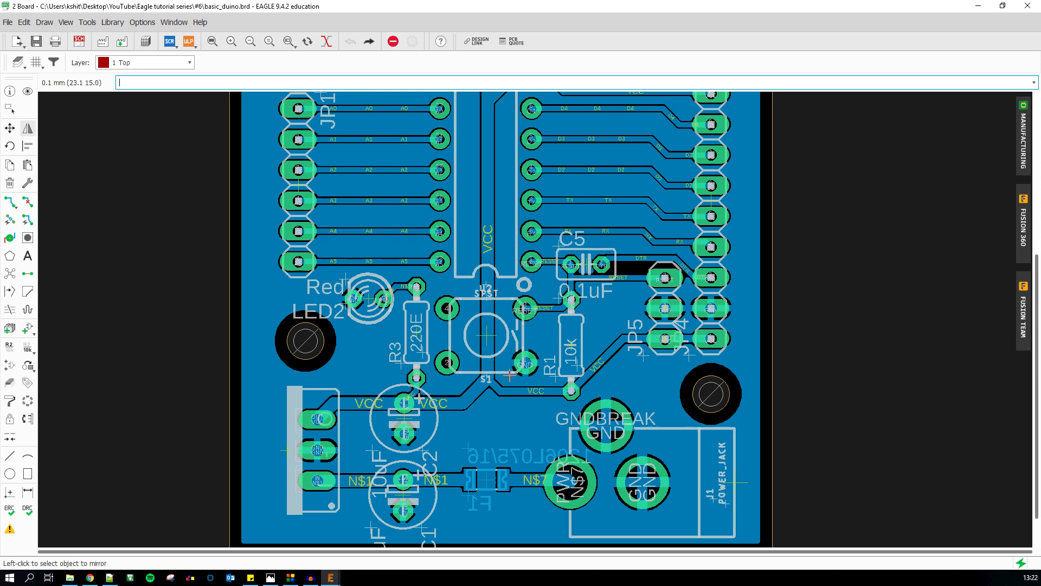
{"action": "scroll", "coordinate": [509, 375], "scroll_direction": "down", "scroll_amount": 4}
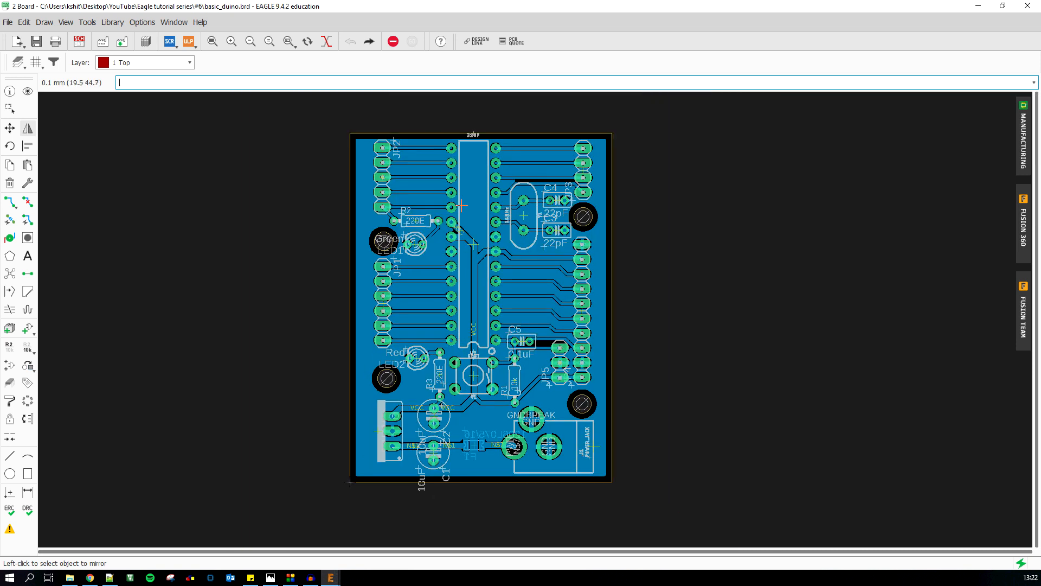
{"action": "scroll", "coordinate": [473, 375], "scroll_direction": "up", "scroll_amount": 3}
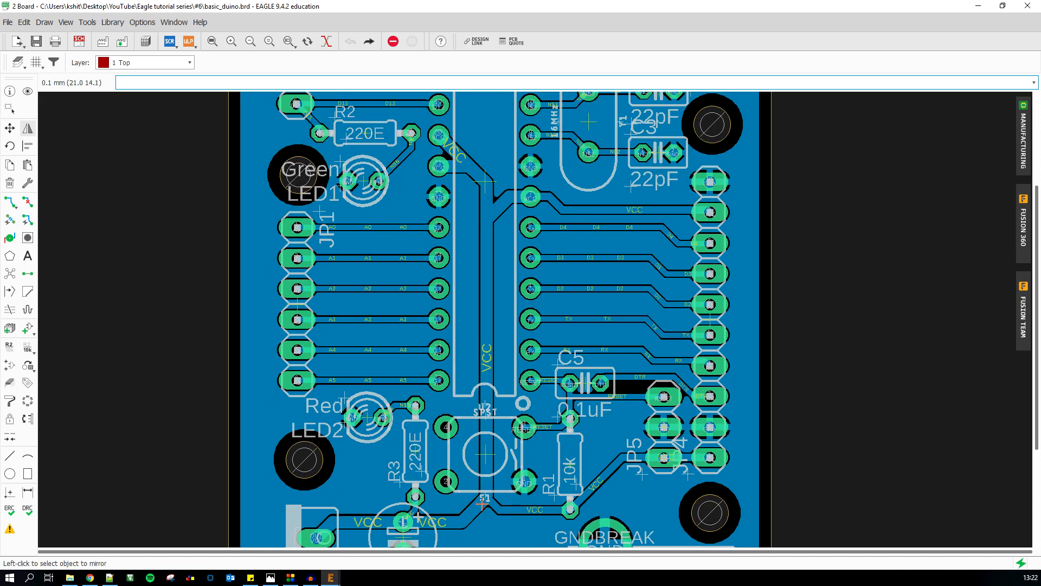
{"action": "scroll", "coordinate": [473, 306], "scroll_direction": "down", "scroll_amount": 4}
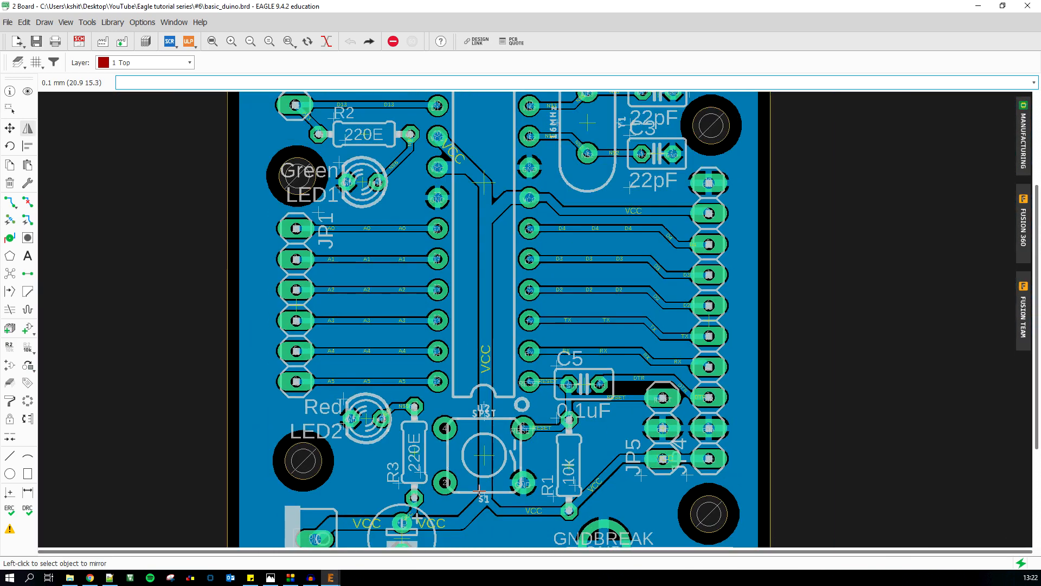
{"action": "scroll", "coordinate": [473, 305], "scroll_direction": "down", "scroll_amount": 2}
{"action": "scroll", "coordinate": [408, 491], "scroll_direction": "up", "scroll_amount": 4}
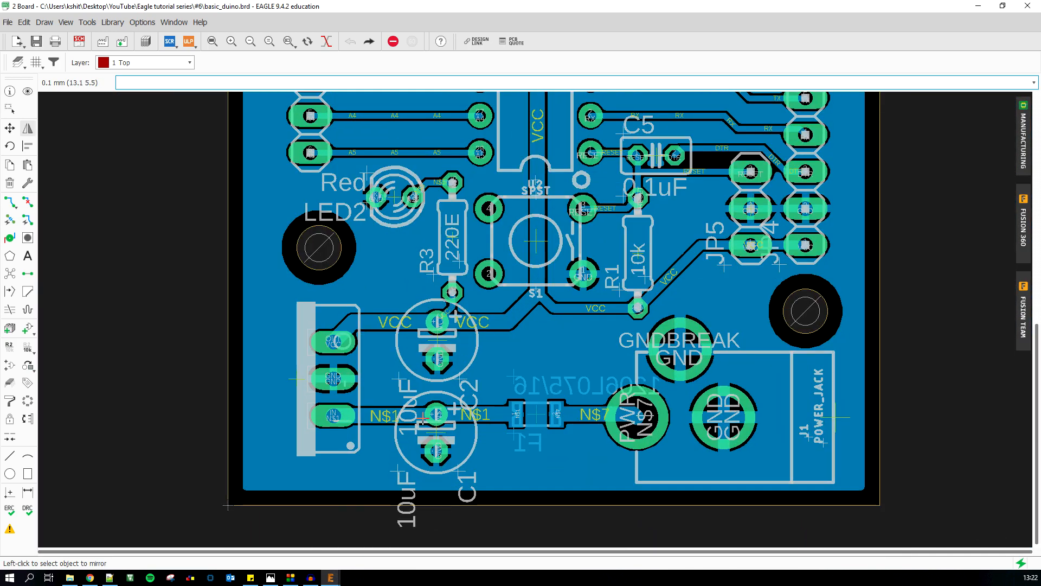
- Review the properties of capacitor C1's name label, keeping the proportional font and the 25 tNames layer
{"action": "scroll", "coordinate": [480, 428], "scroll_direction": "up", "scroll_amount": 4}
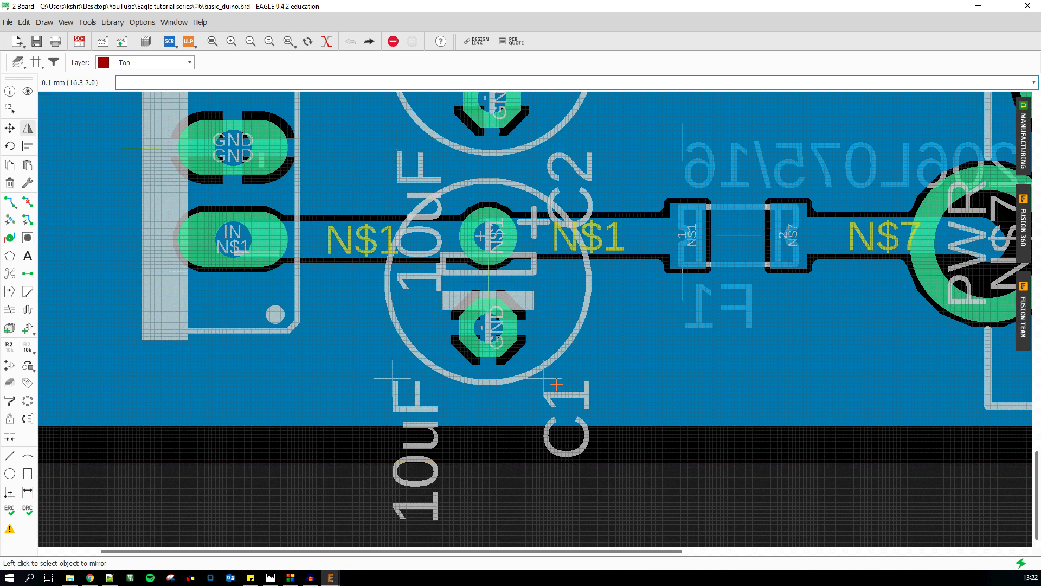
{"action": "right_click", "coordinate": [543, 382]}
{"action": "left_click", "coordinate": [514, 378]}
{"action": "right_click", "coordinate": [543, 378]}
{"action": "left_click", "coordinate": [575, 495]}
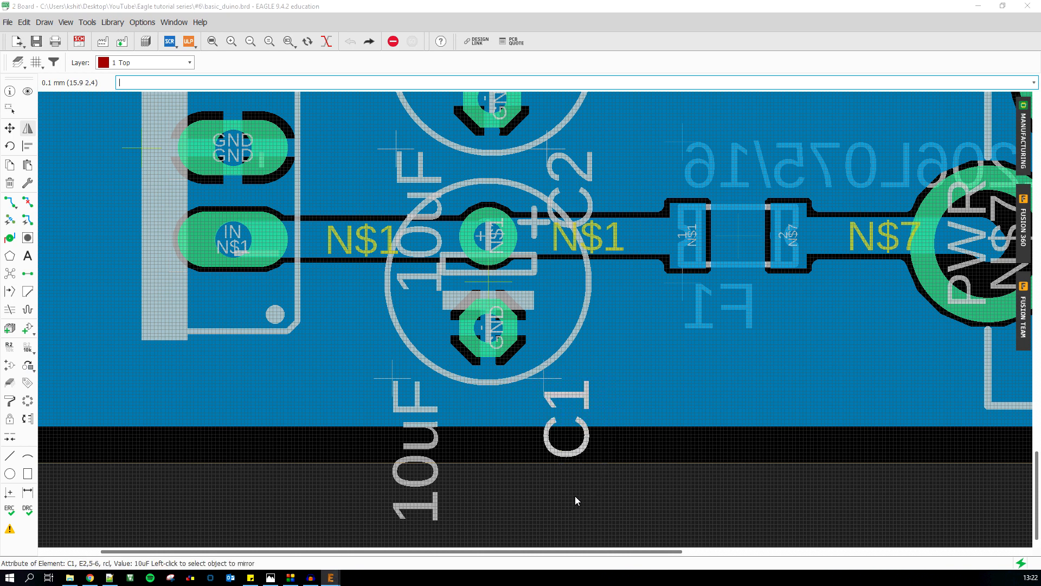
{"action": "left_click_drag", "start_coordinate": [376, 188], "coordinate": [394, 149]}
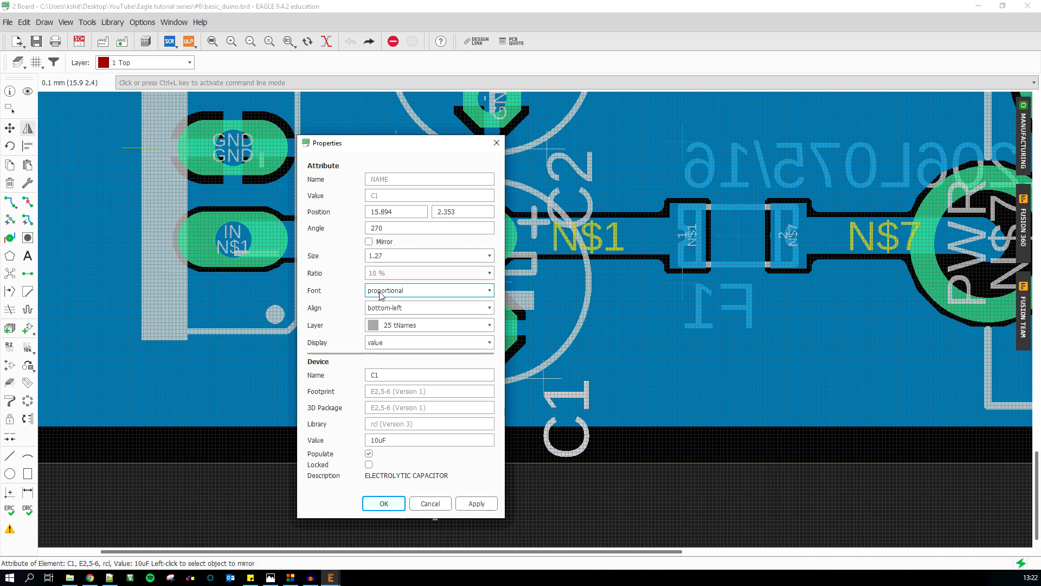
{"action": "left_click", "coordinate": [381, 295]}
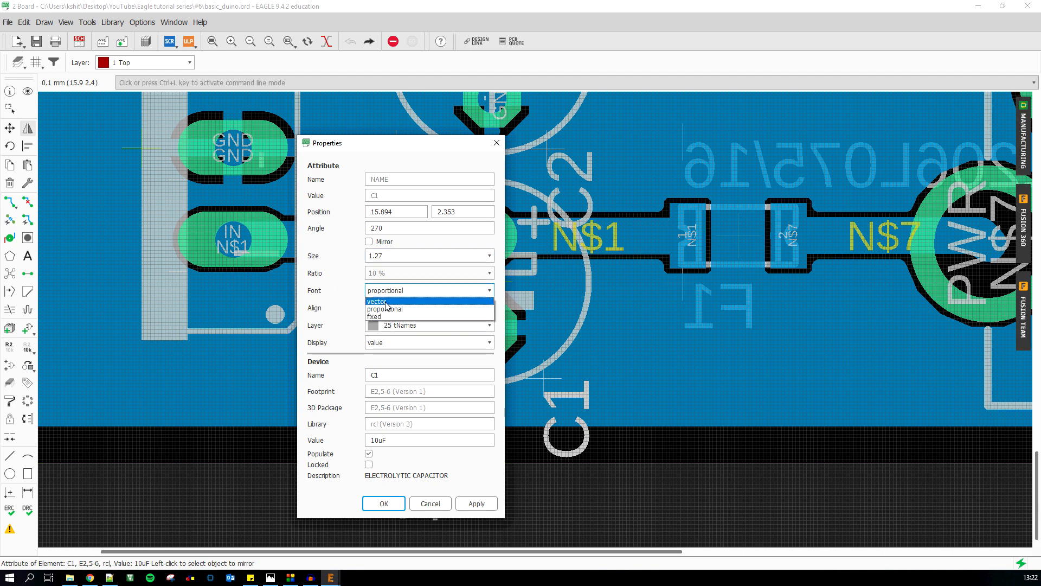
{"action": "left_click", "coordinate": [389, 310]}
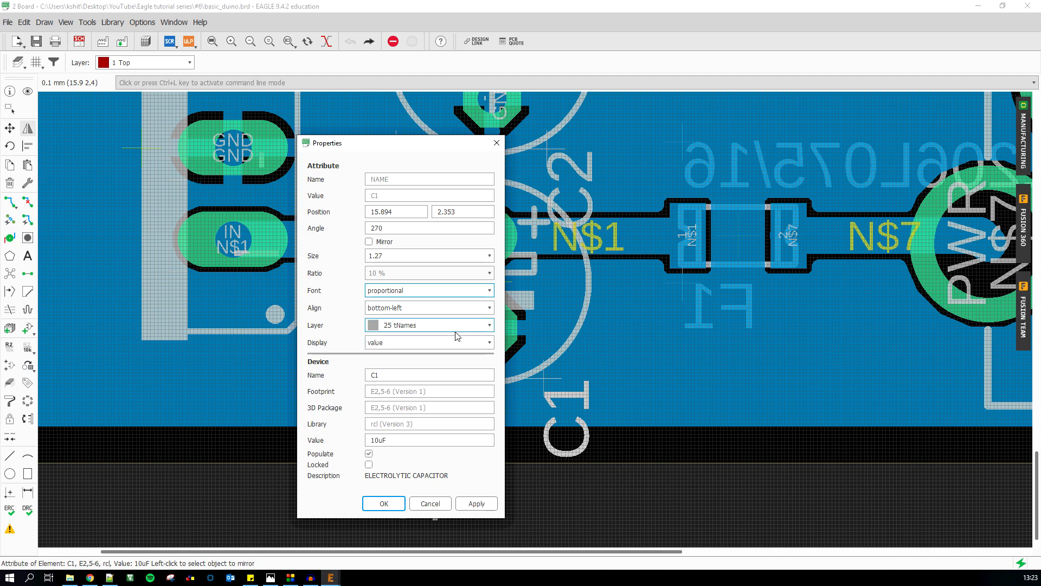
{"action": "left_click", "coordinate": [418, 326]}
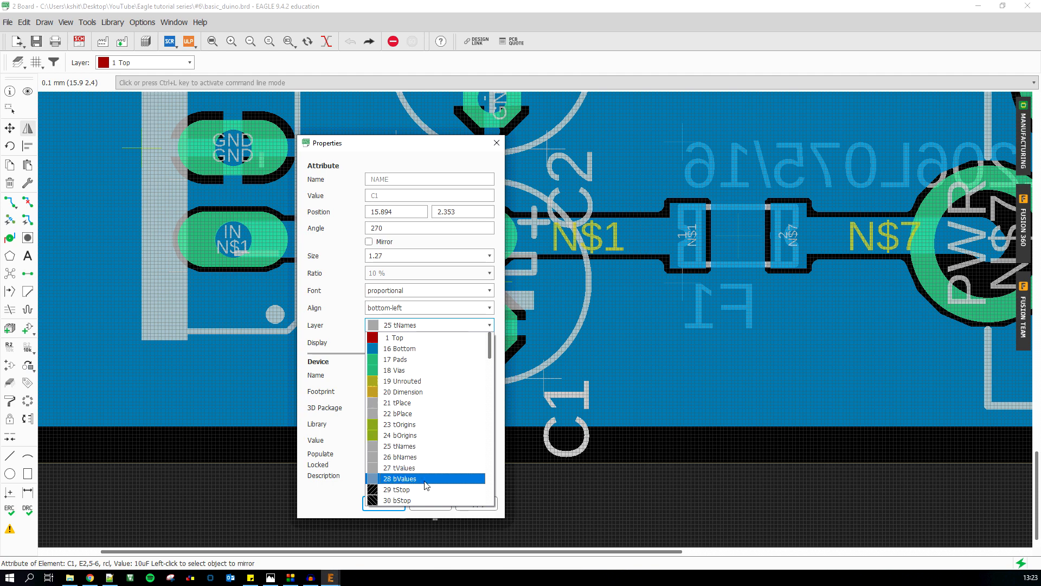
{"action": "left_click", "coordinate": [420, 443]}
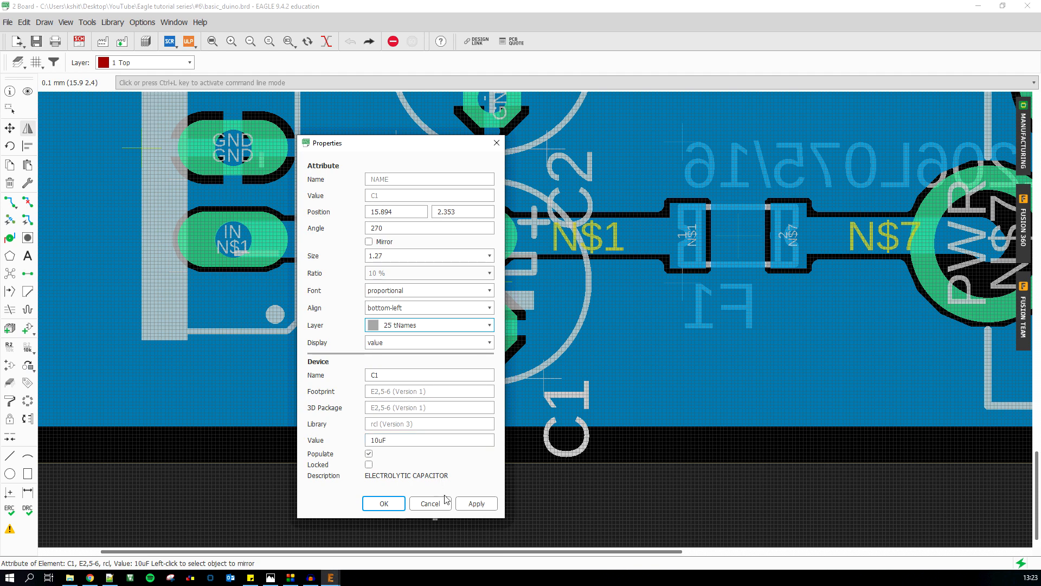
{"action": "left_click", "coordinate": [383, 503]}
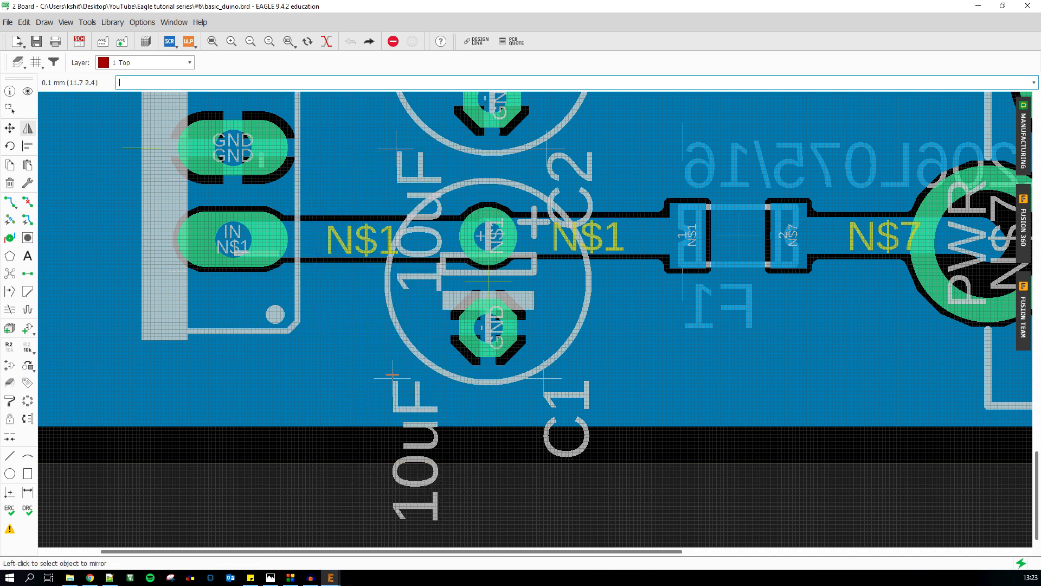
- Check the font and layer properties of capacitor C1's 10uF value label
{"action": "right_click", "coordinate": [392, 378]}
{"action": "left_click", "coordinate": [431, 495]}
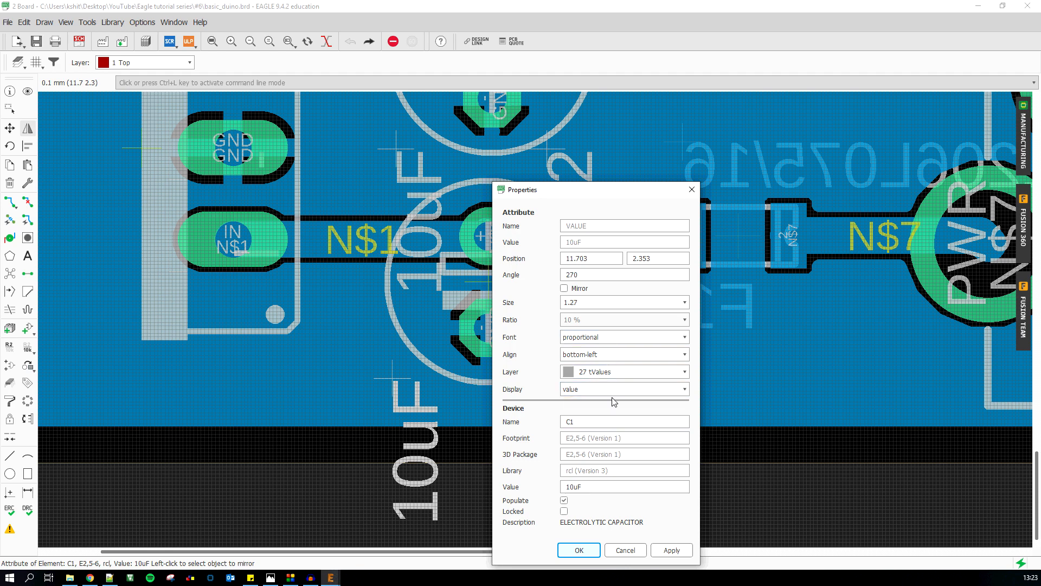
{"action": "left_click", "coordinate": [580, 551]}
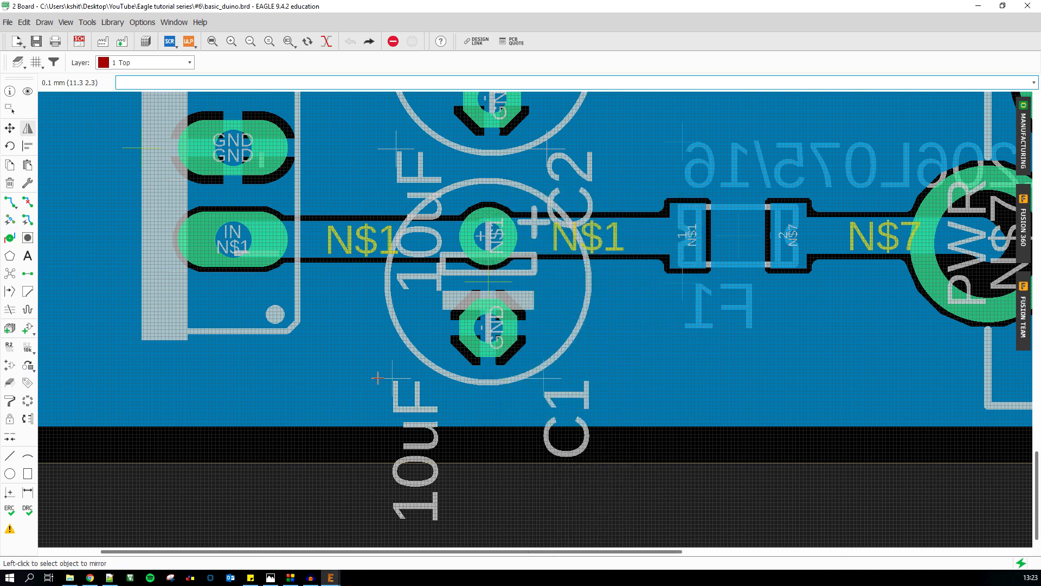
- Set switch S1's name label to the proportional font with a 10 % ratio
{"action": "scroll", "coordinate": [373, 434], "scroll_direction": "down", "scroll_amount": 6}
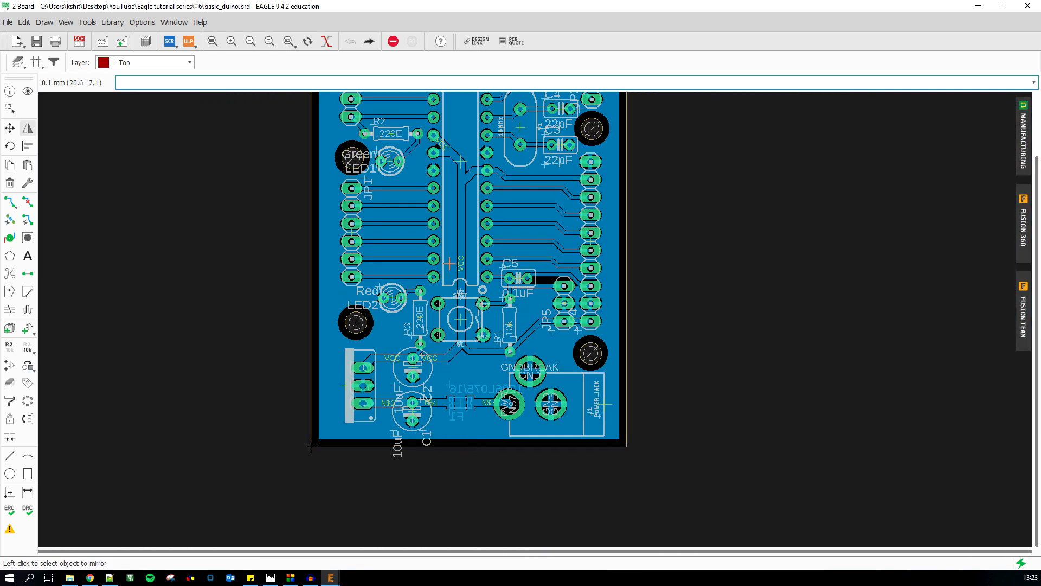
{"action": "scroll", "coordinate": [460, 301], "scroll_direction": "up", "scroll_amount": 4}
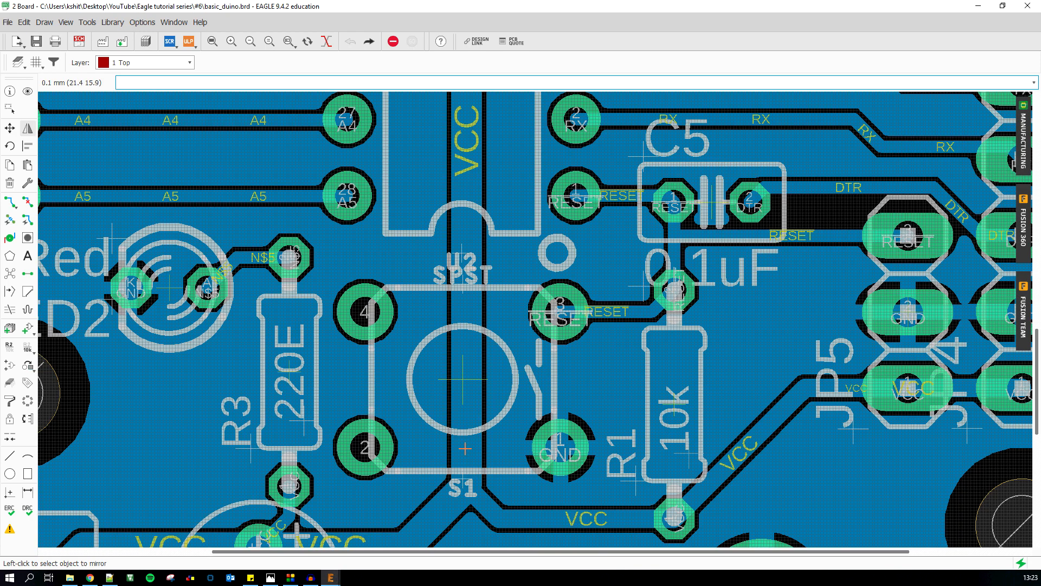
{"action": "scroll", "coordinate": [456, 490], "scroll_direction": "up", "scroll_amount": 2}
{"action": "right_click", "coordinate": [468, 469]}
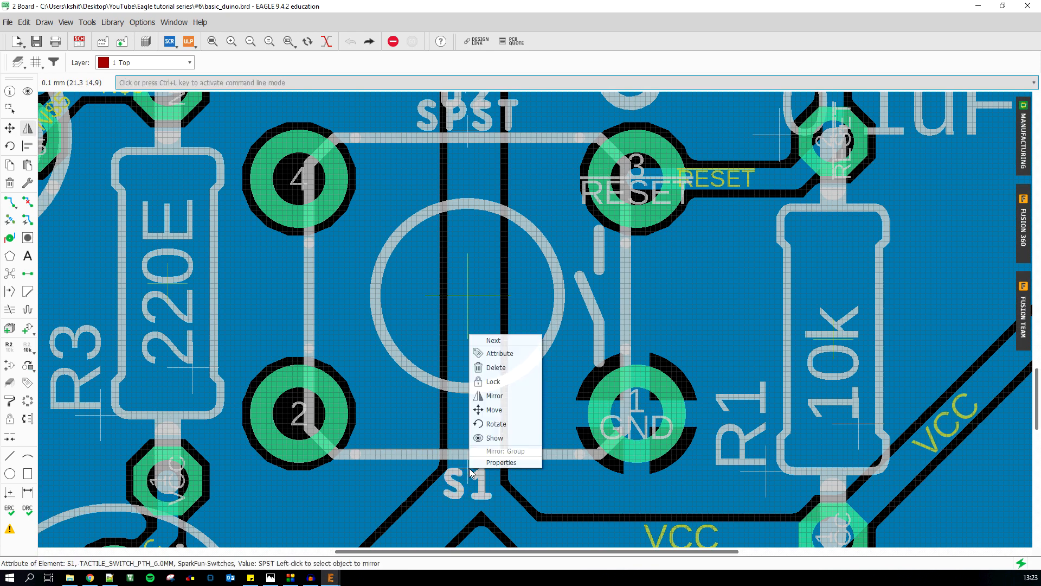
{"action": "left_click", "coordinate": [495, 462]}
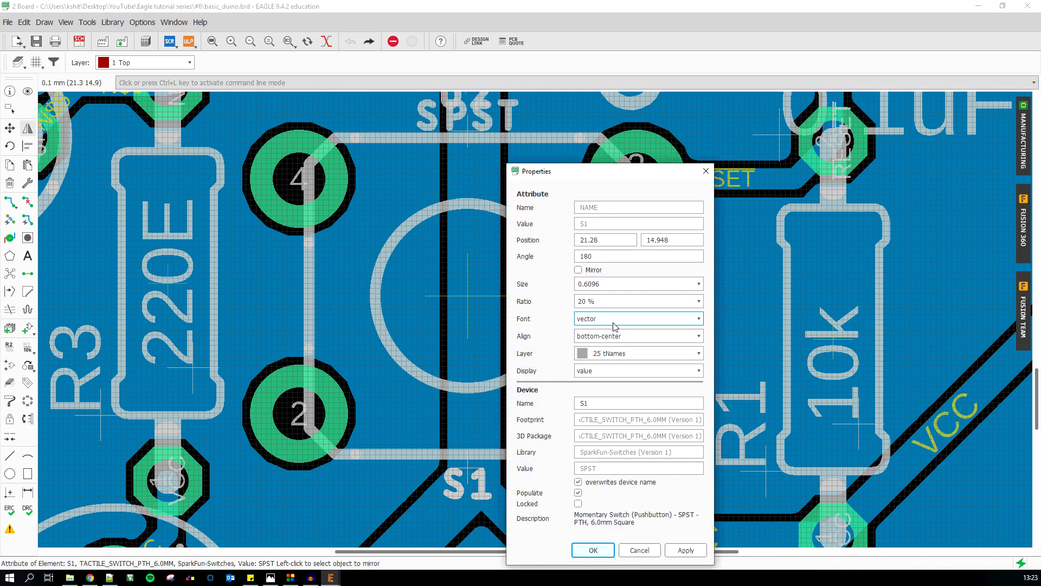
{"action": "left_click", "coordinate": [614, 325]}
{"action": "left_click", "coordinate": [617, 336]}
{"action": "left_click", "coordinate": [699, 301]}
{"action": "left_click", "coordinate": [632, 325]}
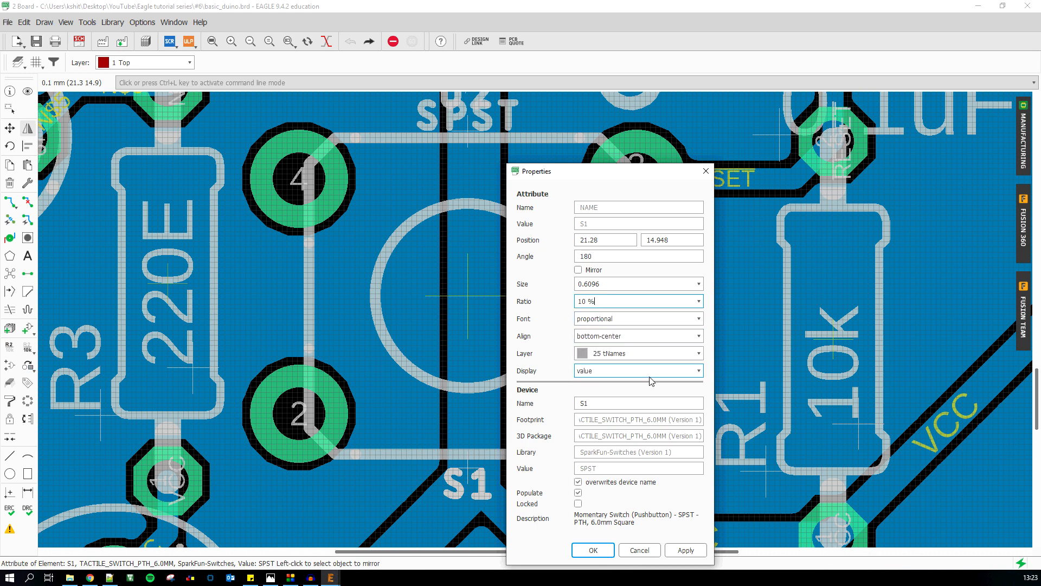
{"action": "left_click", "coordinate": [686, 550]}
{"action": "left_click", "coordinate": [593, 550]}
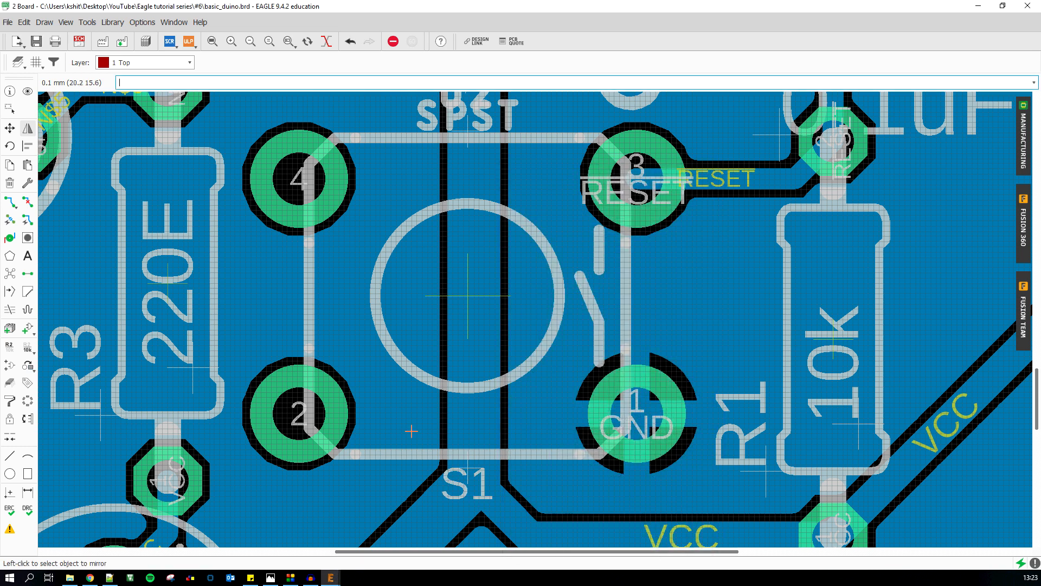
- Set switch S1's SPST value label to the proportional font with a 10 % ratio
{"action": "scroll", "coordinate": [411, 431], "scroll_direction": "down", "scroll_amount": 2}
{"action": "scroll", "coordinate": [439, 458], "scroll_direction": "down", "scroll_amount": 2}
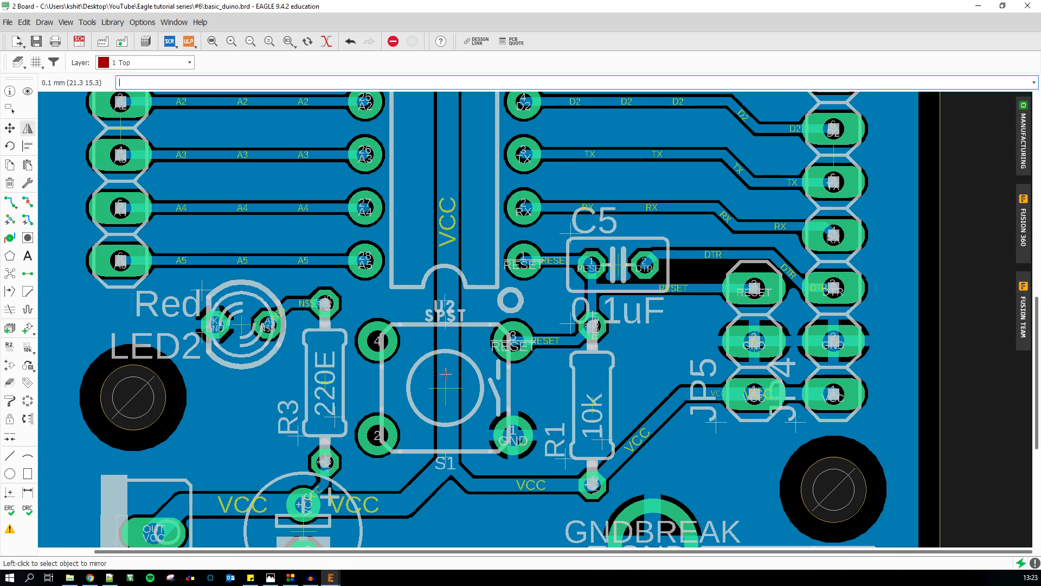
{"action": "scroll", "coordinate": [454, 332], "scroll_direction": "up", "scroll_amount": 4}
{"action": "right_click", "coordinate": [455, 332]}
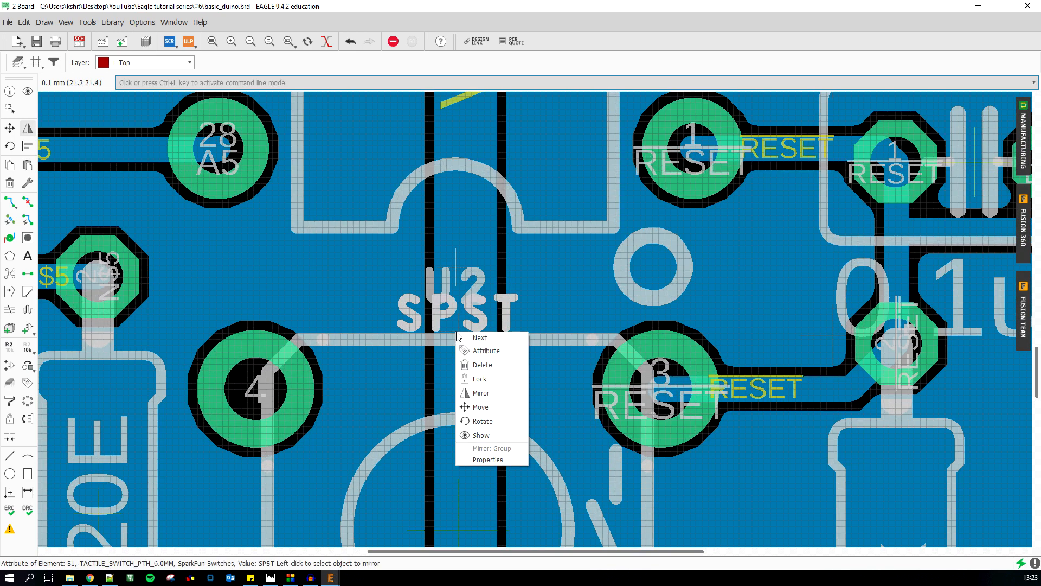
{"action": "left_click", "coordinate": [490, 467]}
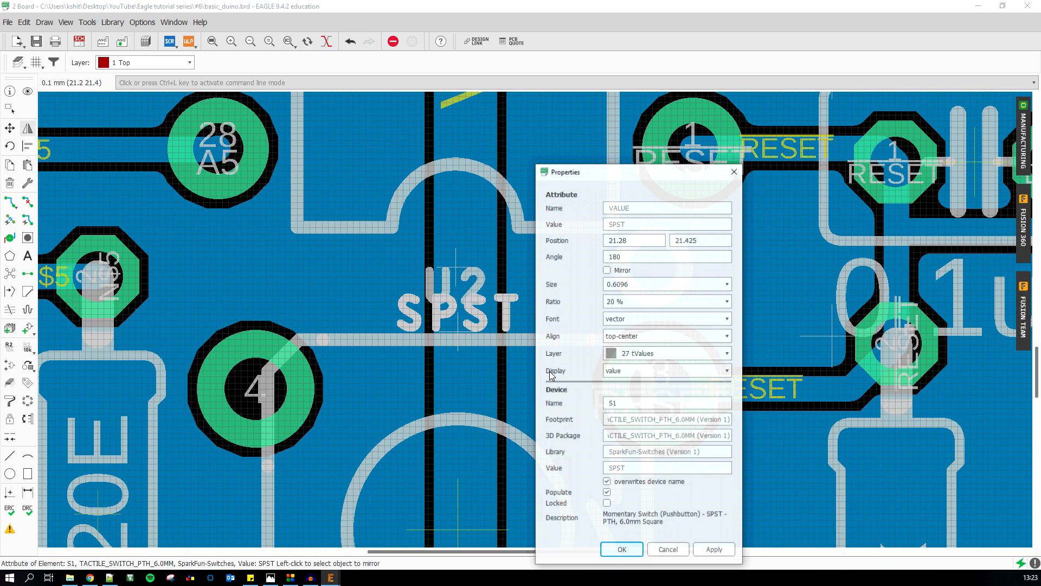
{"action": "left_click", "coordinate": [658, 320]}
{"action": "left_click", "coordinate": [656, 337]}
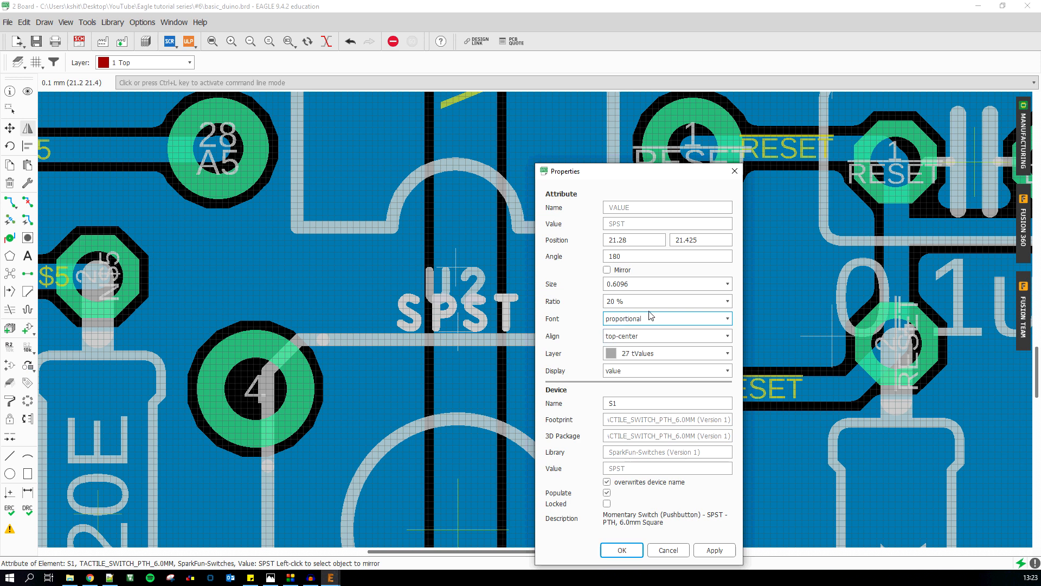
{"action": "left_click", "coordinate": [729, 302]}
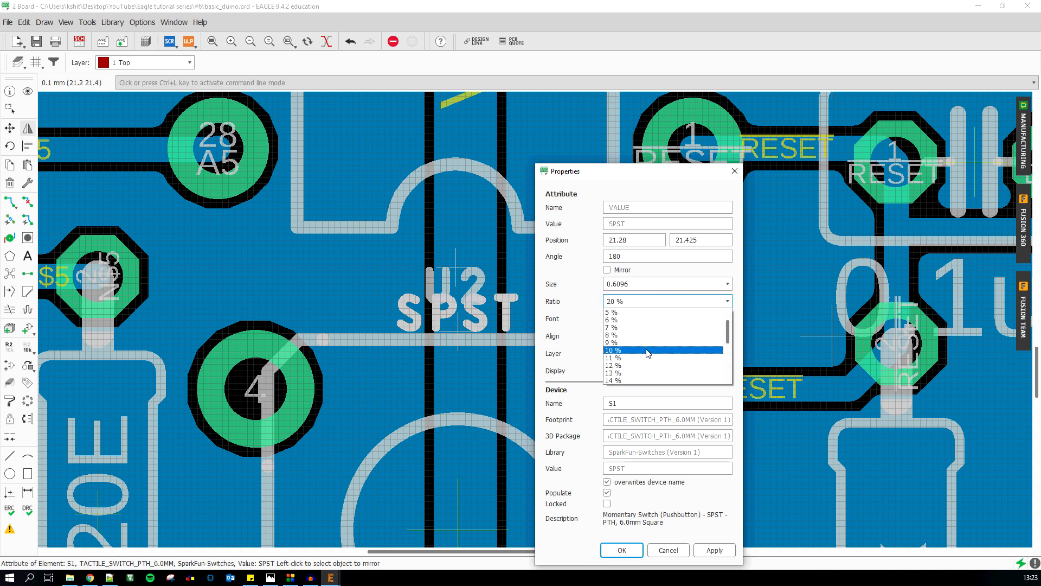
{"action": "left_click", "coordinate": [662, 352]}
{"action": "left_click", "coordinate": [714, 551]}
{"action": "left_click", "coordinate": [625, 552]}
- Set U2's name label to the proportional font and reduce its ratio to match the other labels
{"action": "right_click", "coordinate": [455, 266]}
{"action": "left_click", "coordinate": [488, 400]}
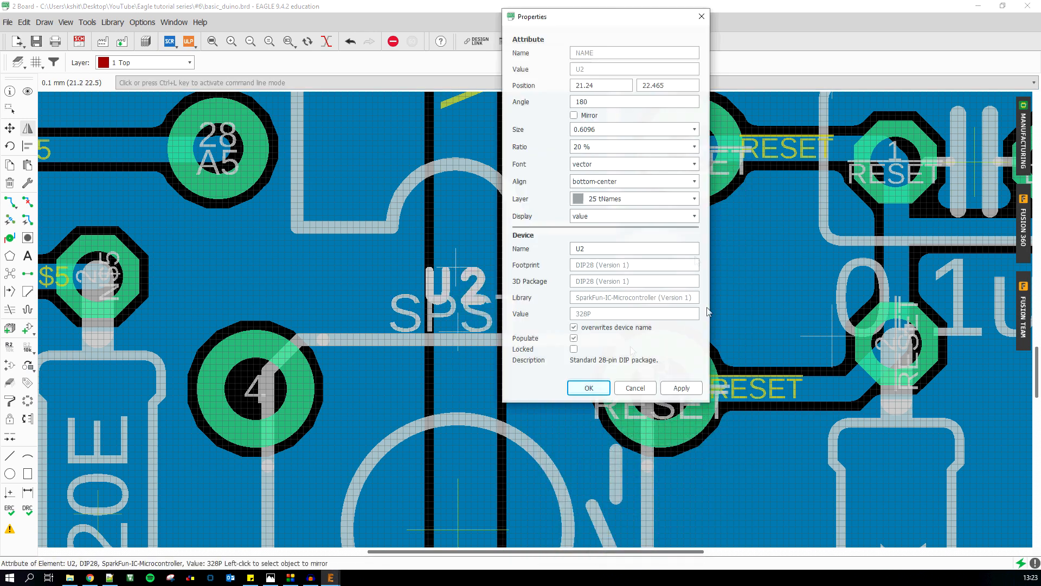
{"action": "left_click", "coordinate": [651, 165]}
{"action": "left_click", "coordinate": [651, 181]}
{"action": "left_click", "coordinate": [652, 146]}
{"action": "left_click", "coordinate": [660, 173]}
{"action": "left_click", "coordinate": [588, 388]}
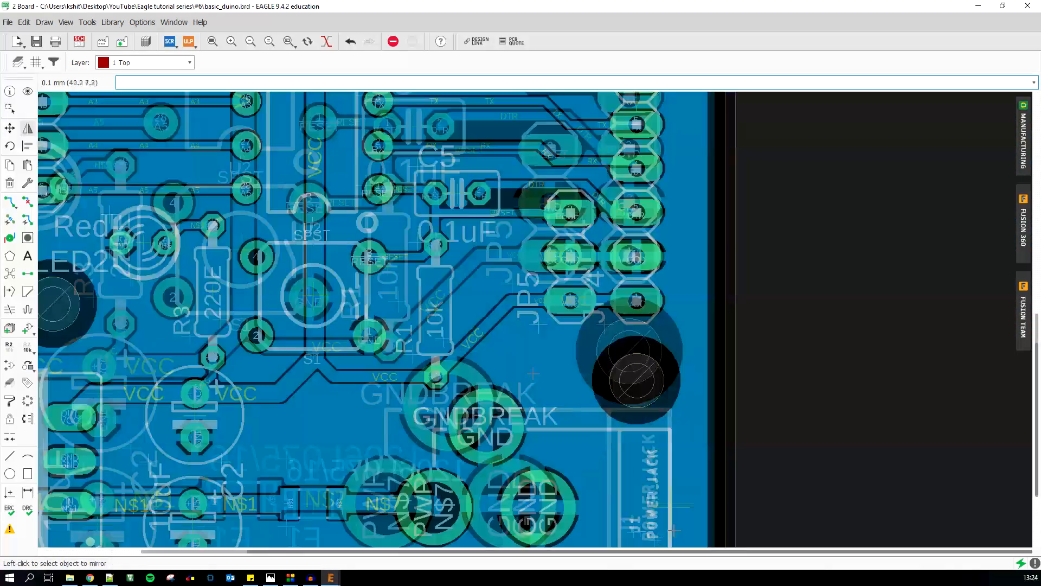
- Set power jack J1's name label to the proportional font with a 10 % ratio
{"action": "scroll", "coordinate": [592, 490], "scroll_direction": "up", "scroll_amount": 3}
{"action": "right_click", "coordinate": [569, 487]}
{"action": "left_click", "coordinate": [596, 482]}
{"action": "left_click", "coordinate": [450, 334]}
{"action": "left_click", "coordinate": [450, 325]}
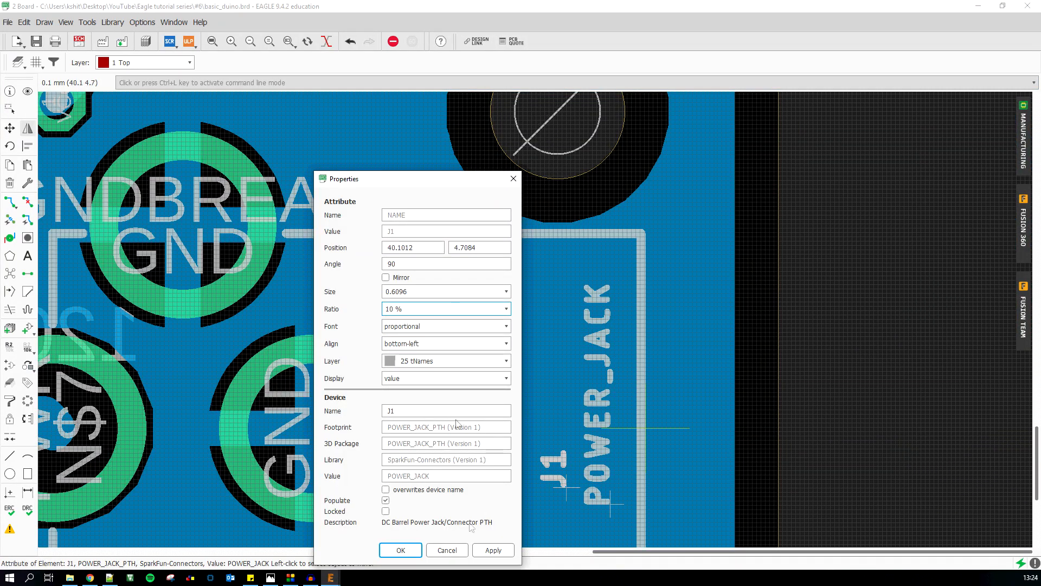
{"action": "left_click", "coordinate": [402, 549]}
- Set J1's POWER_JACK value label to the proportional font with a 10 % ratio
{"action": "right_click", "coordinate": [613, 509]}
{"action": "left_click", "coordinate": [639, 503]}
{"action": "scroll", "coordinate": [495, 330], "scroll_direction": "up", "scroll_amount": 1}
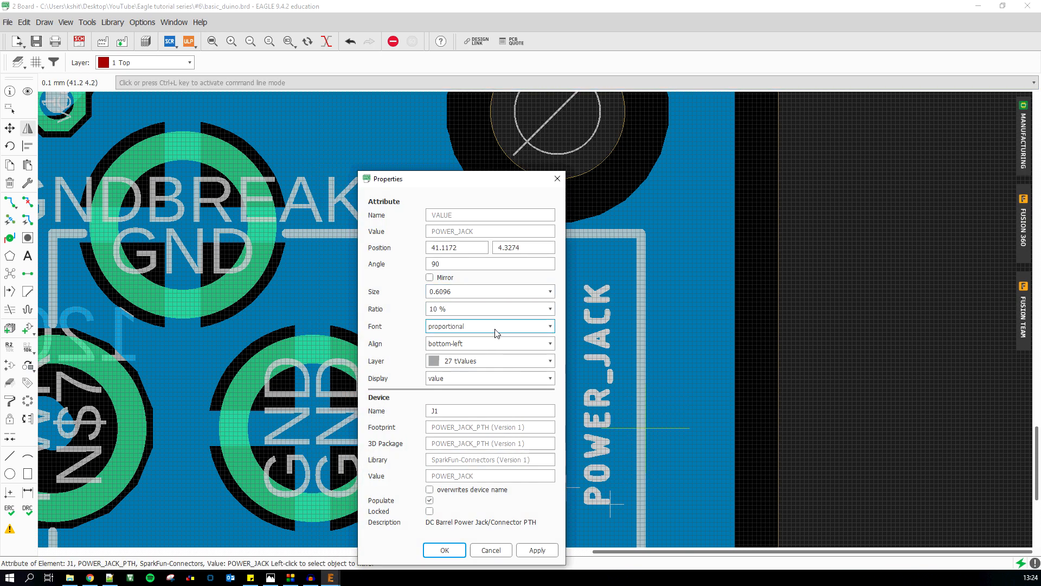
{"action": "left_click", "coordinate": [537, 550]}
{"action": "left_click", "coordinate": [445, 553]}
- Move U2's 328P value label from the board edge down inside the upper end of the chip outline
{"action": "scroll", "coordinate": [542, 408], "scroll_direction": "down", "scroll_amount": 10}
{"action": "scroll", "coordinate": [370, 138], "scroll_direction": "up", "scroll_amount": 12}
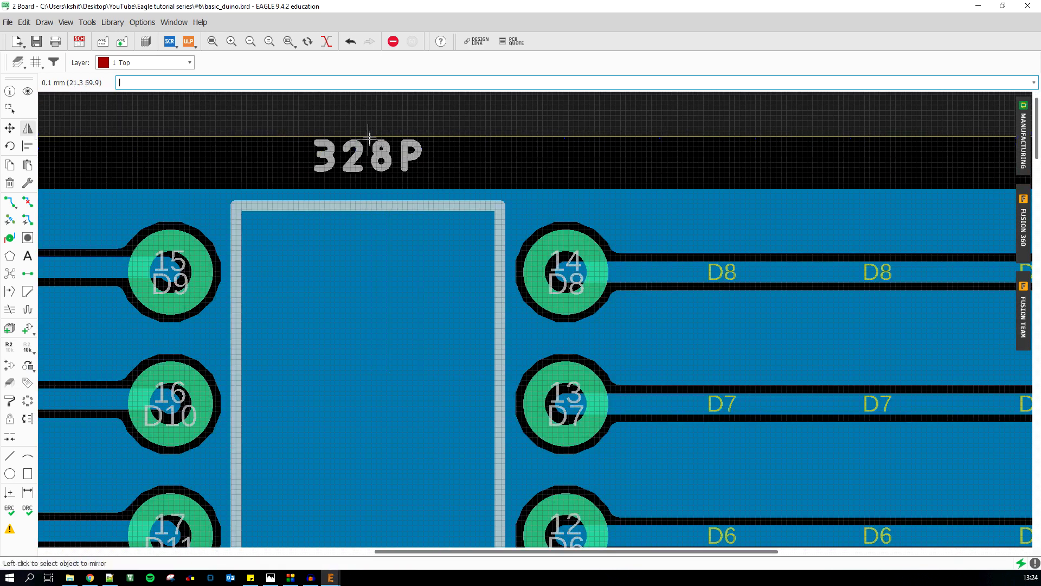
{"action": "left_click", "coordinate": [369, 138]}
{"action": "key", "text": "ctrl+z"}
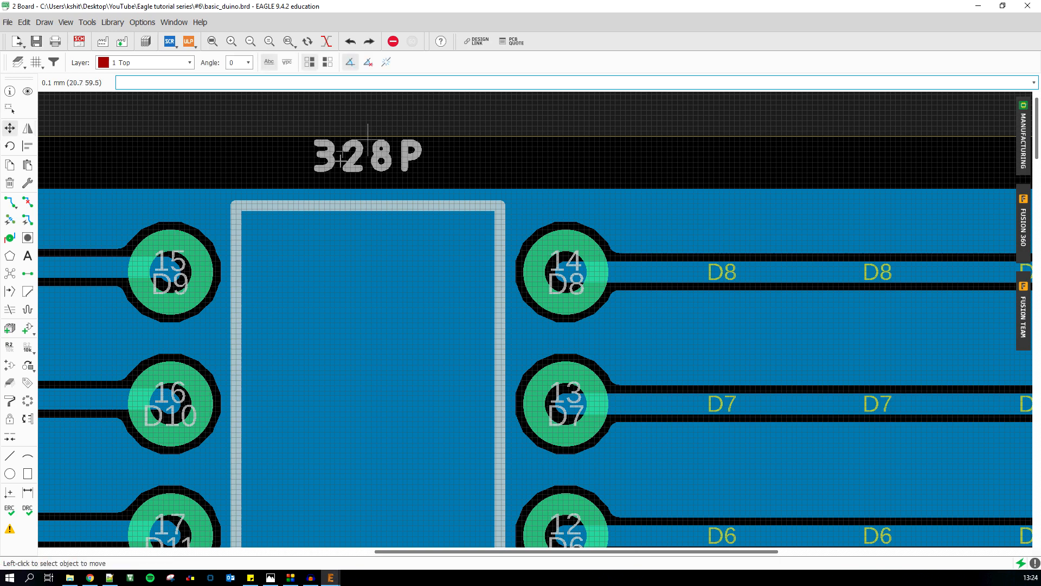
{"action": "key", "text": "Escape"}
{"action": "left_click", "coordinate": [10, 128]}
{"action": "left_click", "coordinate": [369, 140]}
{"action": "left_click", "coordinate": [369, 233]}
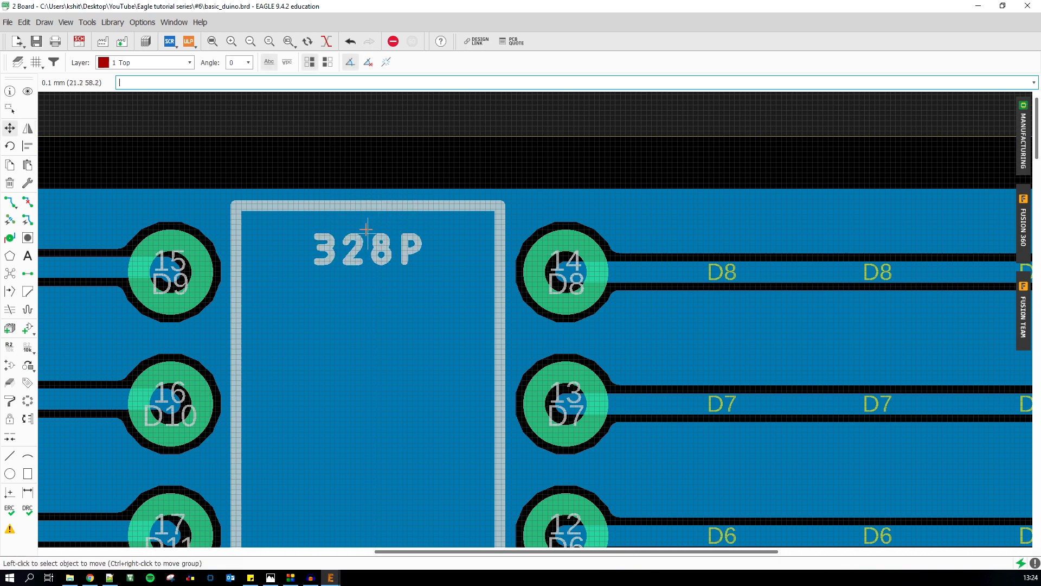
- Set the 328P value label to the proportional font and reduce its ratio
{"action": "right_click", "coordinate": [368, 233]}
{"action": "left_click", "coordinate": [395, 349]}
{"action": "left_click", "coordinate": [556, 331]}
{"action": "left_click", "coordinate": [628, 311]}
{"action": "left_click", "coordinate": [597, 347]}
{"action": "left_click", "coordinate": [523, 550]}
- Set crystal Y1's 16MHz value label to the proportional font with a 10 % ratio
{"action": "scroll", "coordinate": [374, 254], "scroll_direction": "down", "scroll_amount": 9}
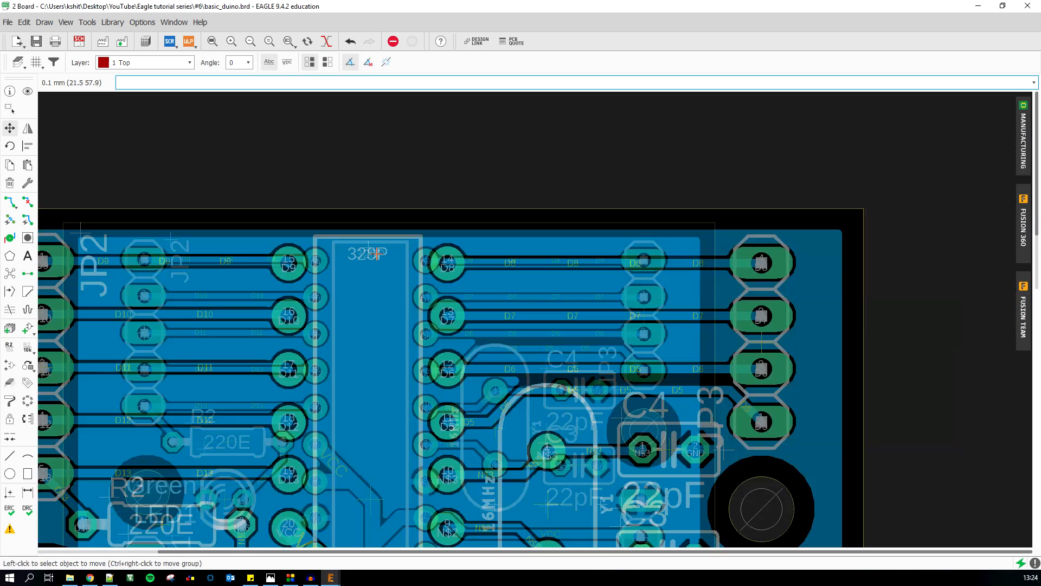
{"action": "scroll", "coordinate": [456, 391], "scroll_direction": "up", "scroll_amount": 9}
{"action": "right_click", "coordinate": [331, 292]}
{"action": "left_click", "coordinate": [364, 408]}
{"action": "left_click", "coordinate": [652, 244]}
{"action": "left_click", "coordinate": [629, 266]}
{"action": "left_click", "coordinate": [653, 260]}
{"action": "left_click", "coordinate": [624, 278]}
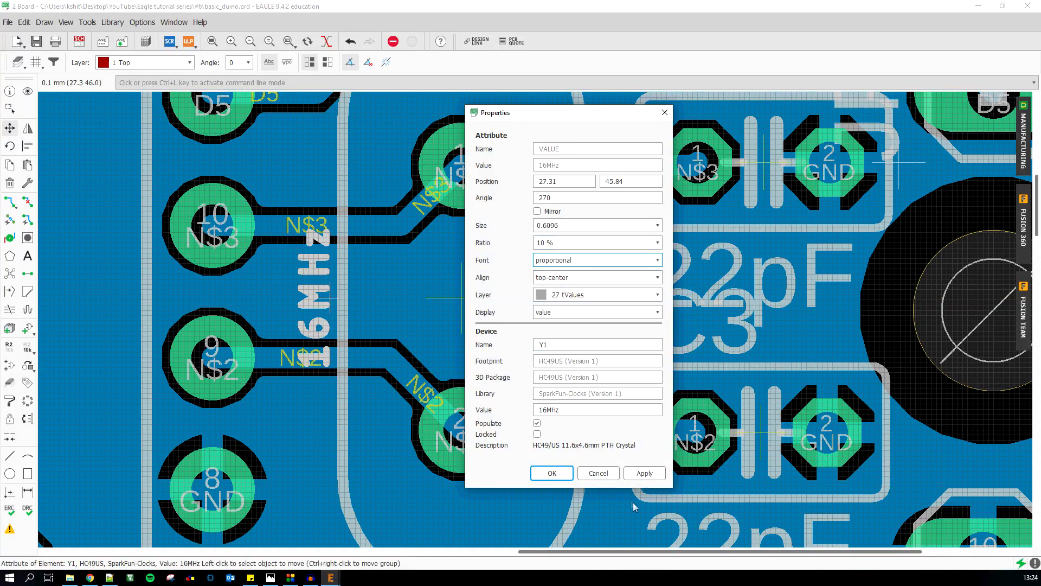
{"action": "left_click", "coordinate": [551, 473]}
- Examine the component labels across the whole board for differences in text size
{"action": "scroll", "coordinate": [425, 303], "scroll_direction": "down", "scroll_amount": 3}
{"action": "scroll", "coordinate": [511, 306], "scroll_direction": "down", "scroll_amount": 6}
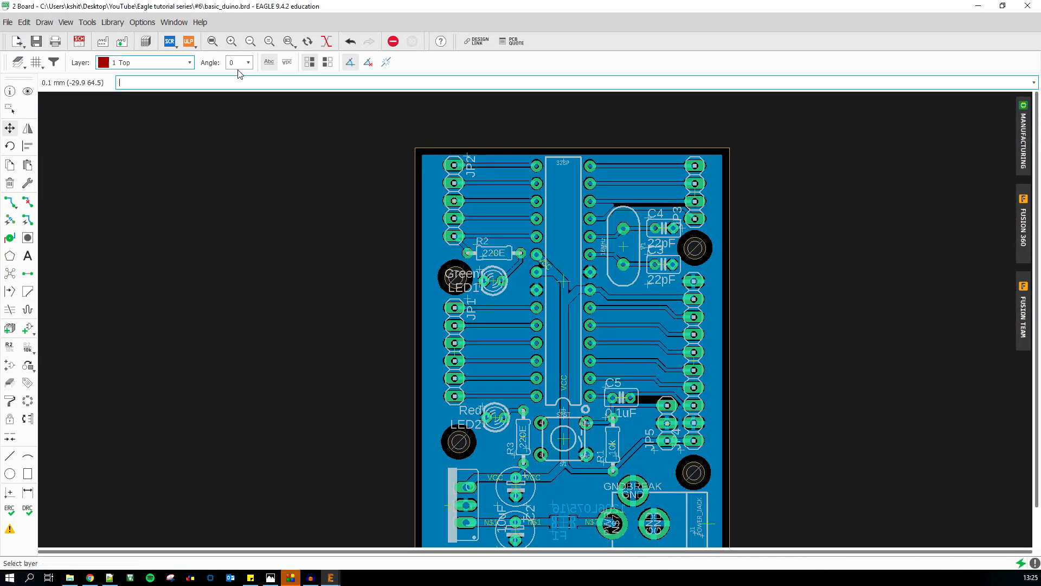
{"action": "left_click", "coordinate": [215, 42]}
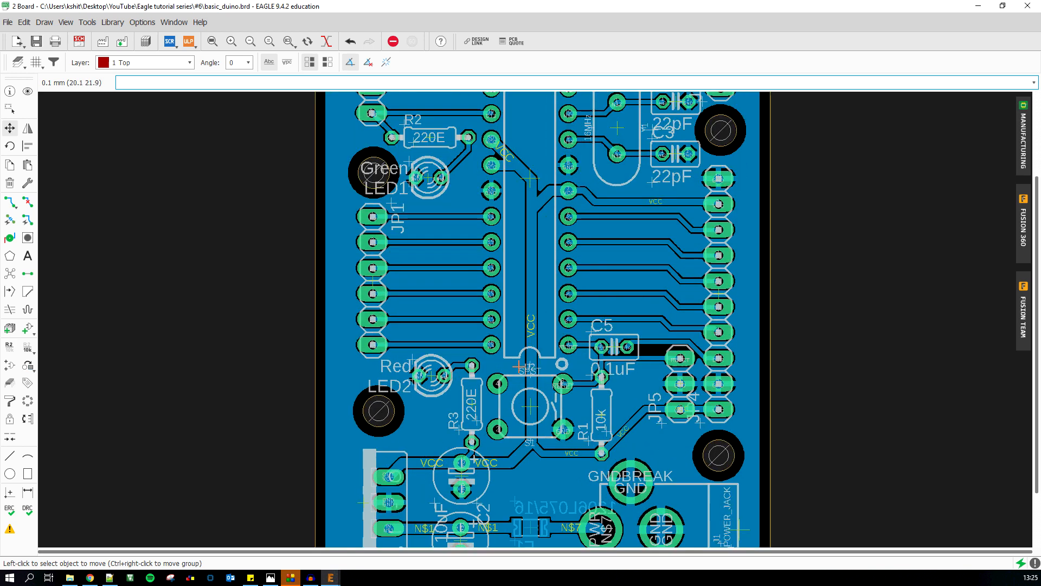
{"action": "scroll", "coordinate": [482, 354], "scroll_direction": "up", "scroll_amount": 2}
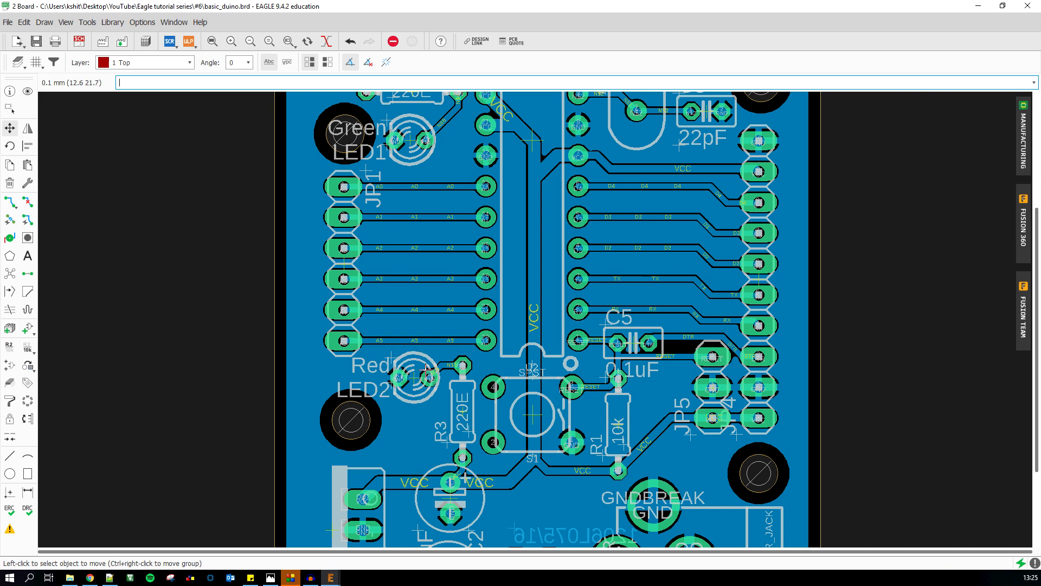
{"action": "scroll", "coordinate": [508, 464], "scroll_direction": "down", "scroll_amount": 2}
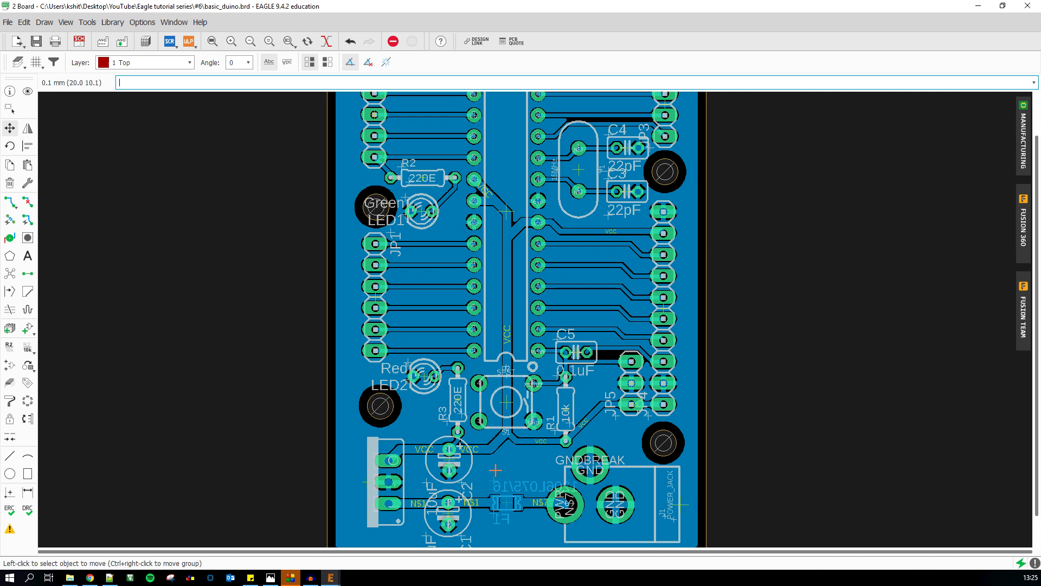
{"action": "scroll", "coordinate": [526, 447], "scroll_direction": "down", "scroll_amount": 1}
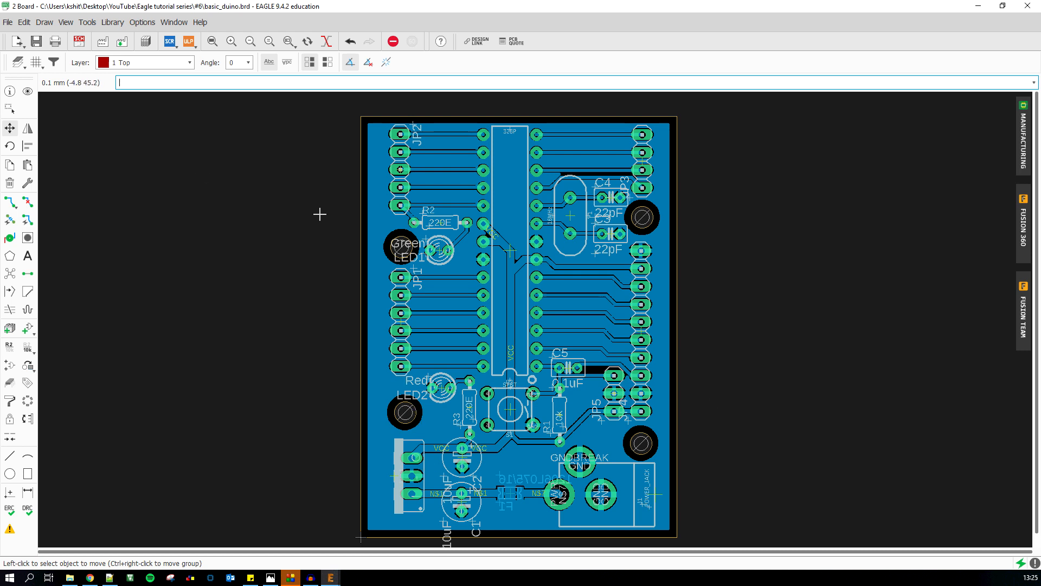
- Find the normalize-text program among the example ULPs and read its description
{"action": "left_click", "coordinate": [188, 43]}
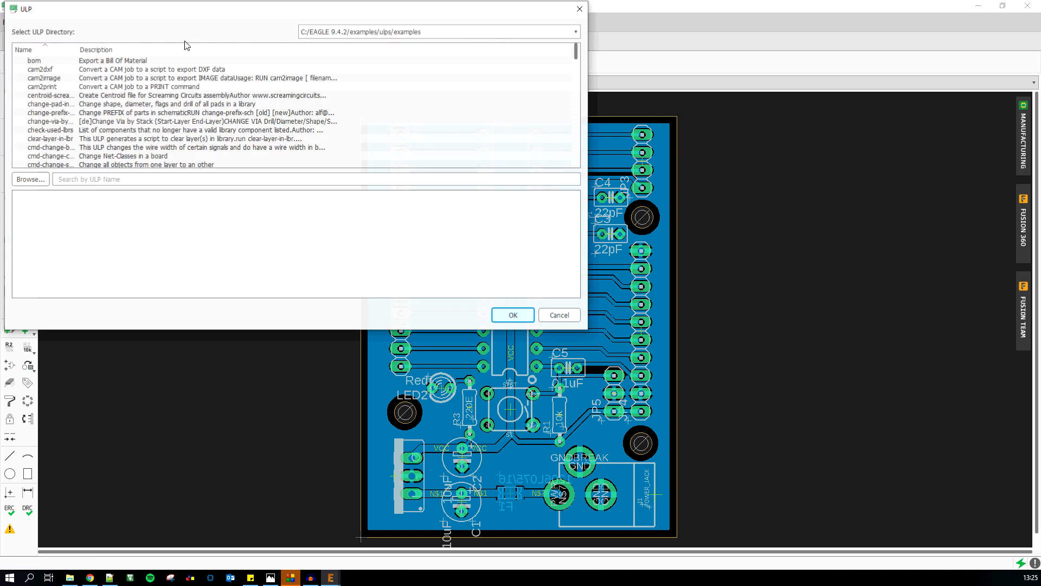
{"action": "left_click_drag", "start_coordinate": [242, 12], "coordinate": [411, 84]}
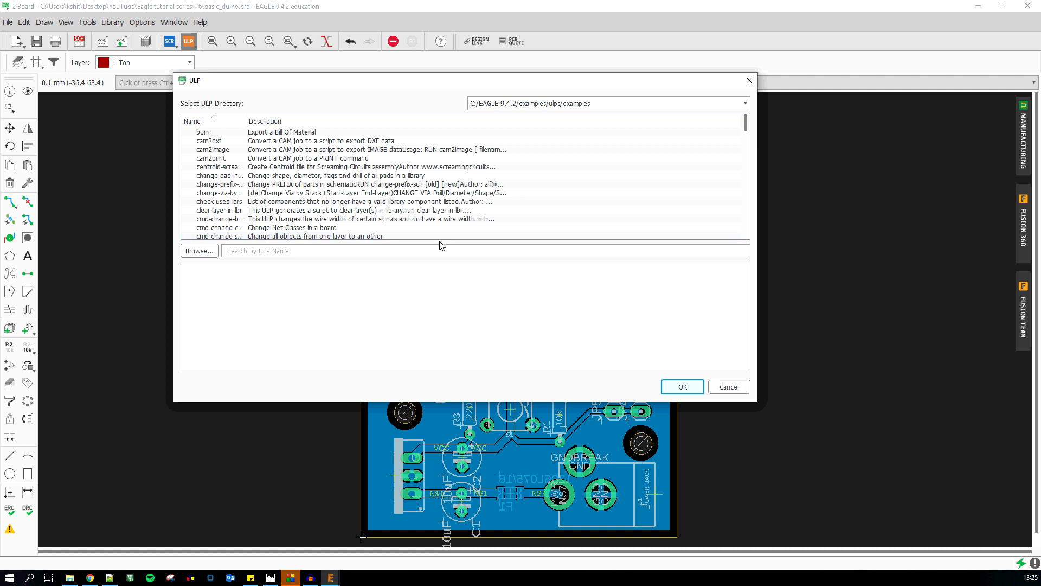
{"action": "scroll", "coordinate": [373, 201], "scroll_direction": "down", "scroll_amount": 1}
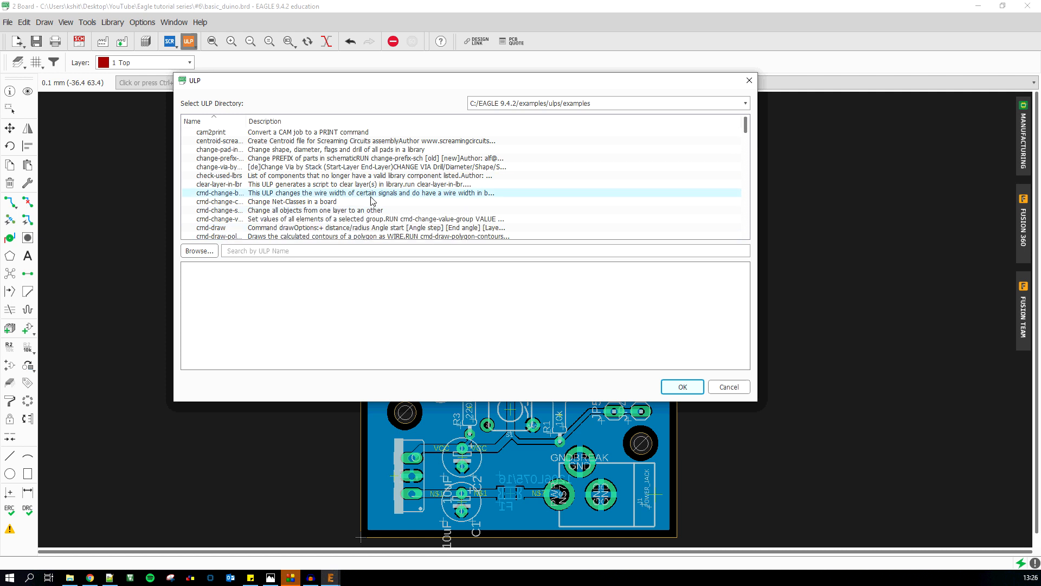
{"action": "scroll", "coordinate": [373, 201], "scroll_direction": "up", "scroll_amount": 1}
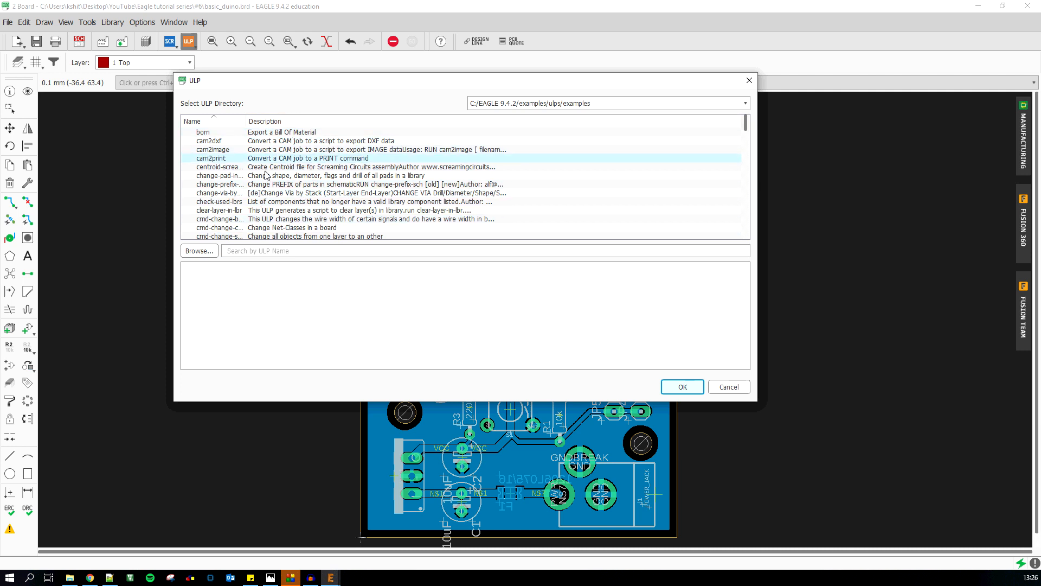
{"action": "scroll", "coordinate": [257, 205], "scroll_direction": "down", "scroll_amount": 7}
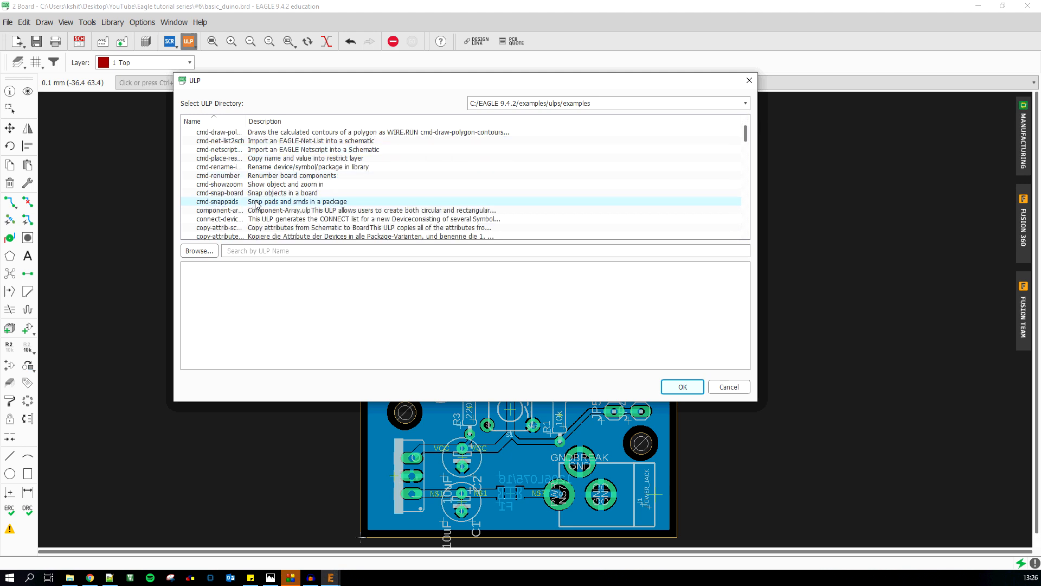
{"action": "scroll", "coordinate": [257, 205], "scroll_direction": "down", "scroll_amount": 15}
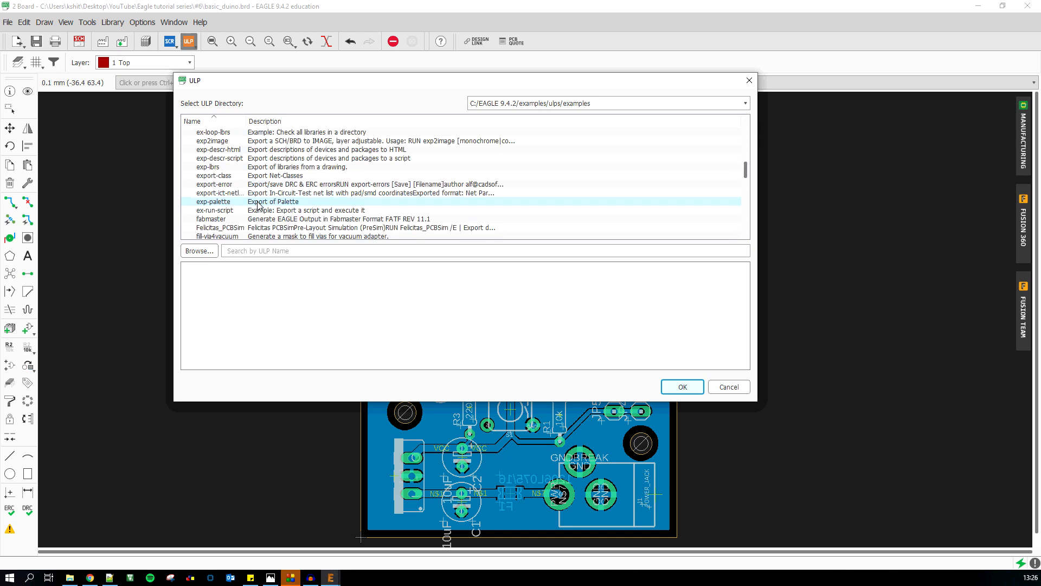
{"action": "scroll", "coordinate": [257, 205], "scroll_direction": "down", "scroll_amount": 3}
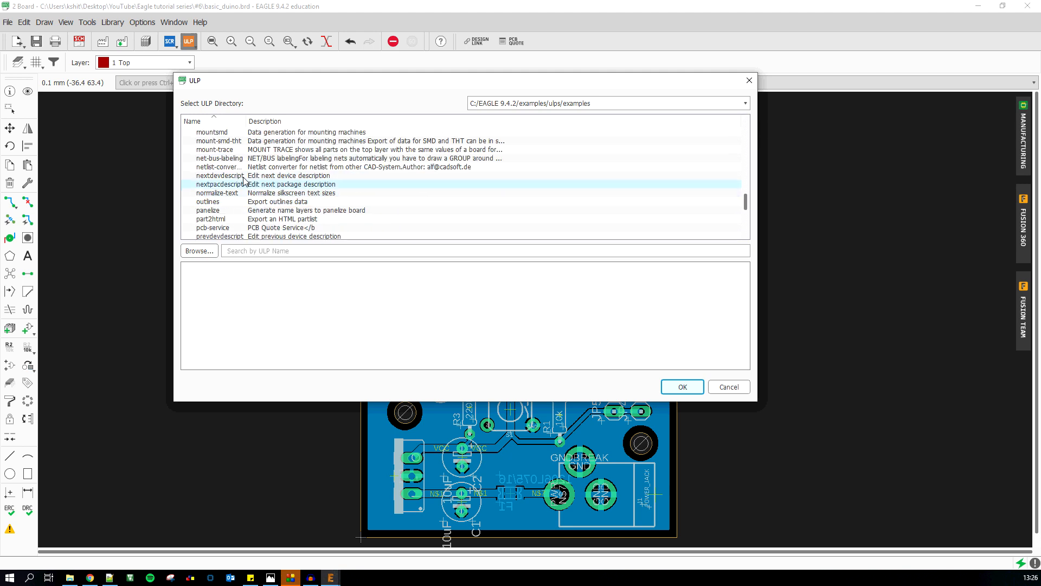
{"action": "left_click", "coordinate": [231, 194]}
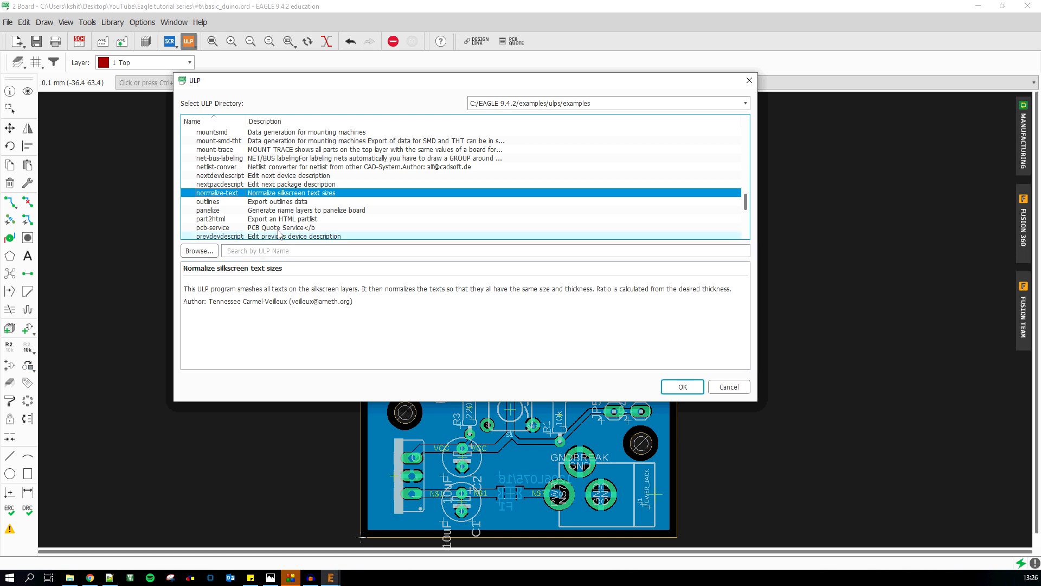
- Run normalize-text2_0.ulp from the Documents/EAGLE/ulps folder
{"action": "left_click", "coordinate": [199, 251]}
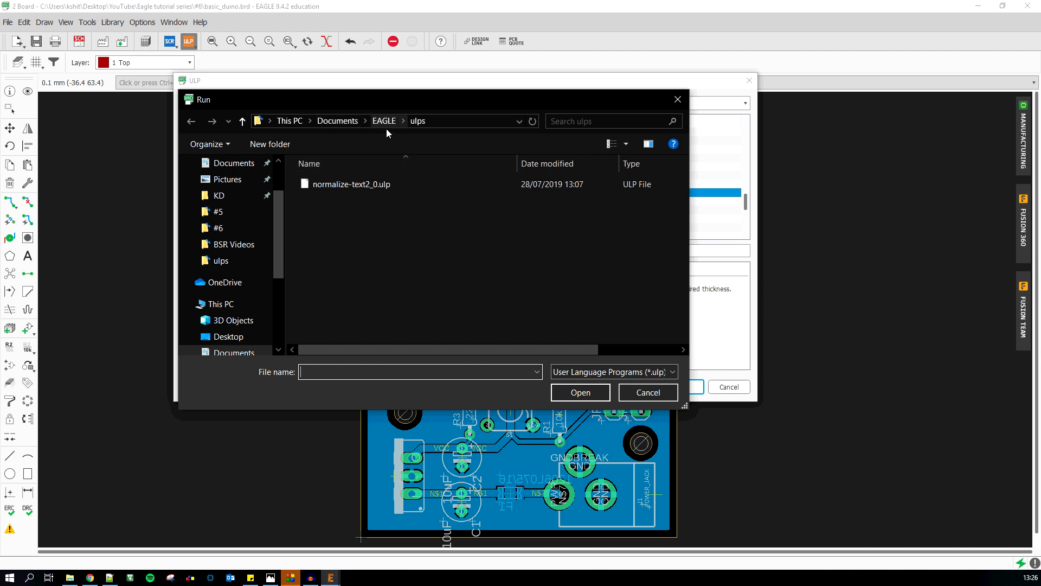
{"action": "left_click", "coordinate": [341, 186]}
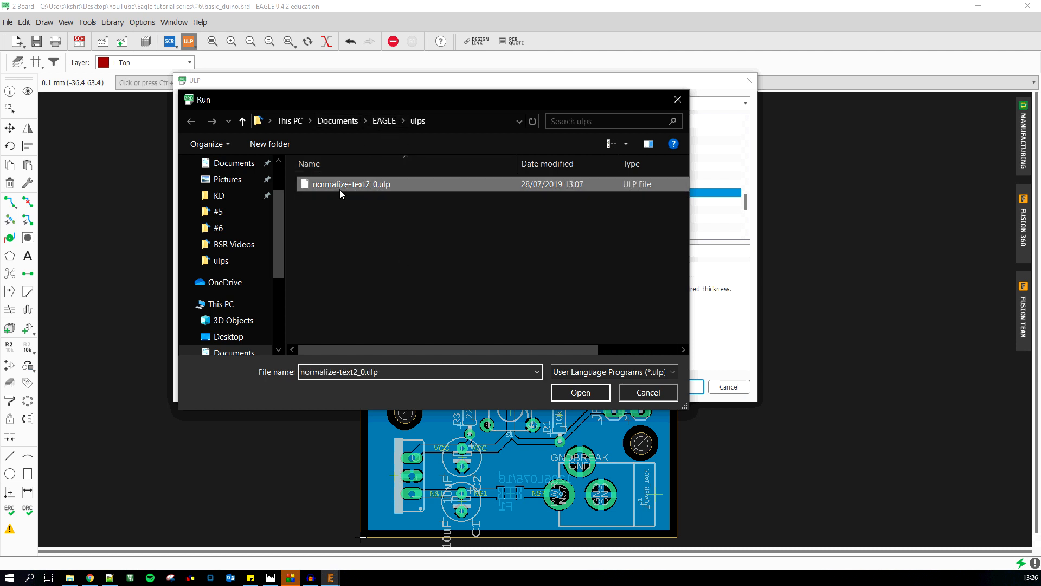
{"action": "left_click", "coordinate": [568, 397]}
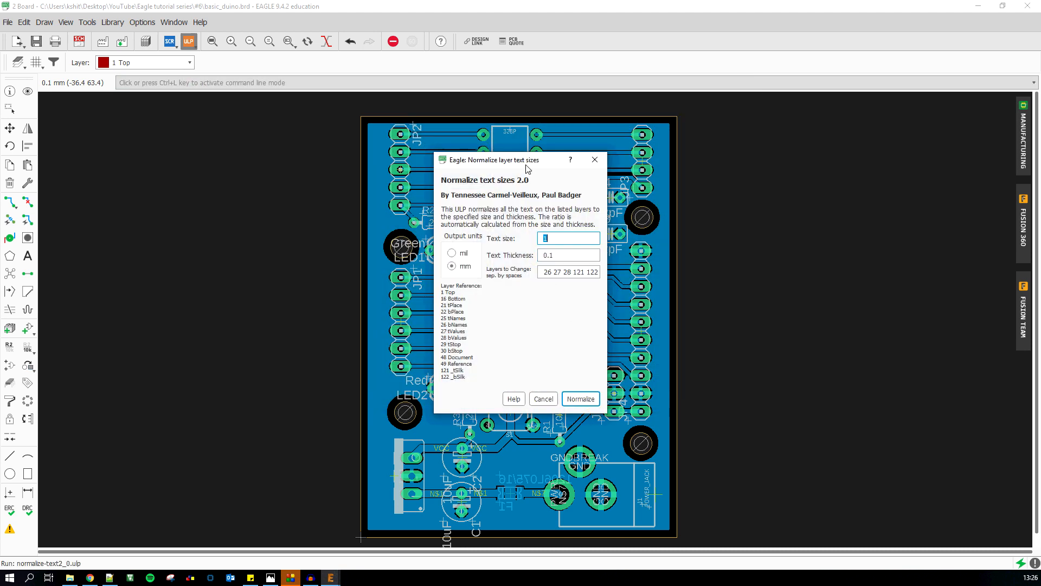
- Generate the text normalization script in mm with text size 1 and thickness 0.1, for layers including 26, 27, 28, 121 and 122
{"action": "left_click_drag", "start_coordinate": [526, 168], "coordinate": [505, 177]}
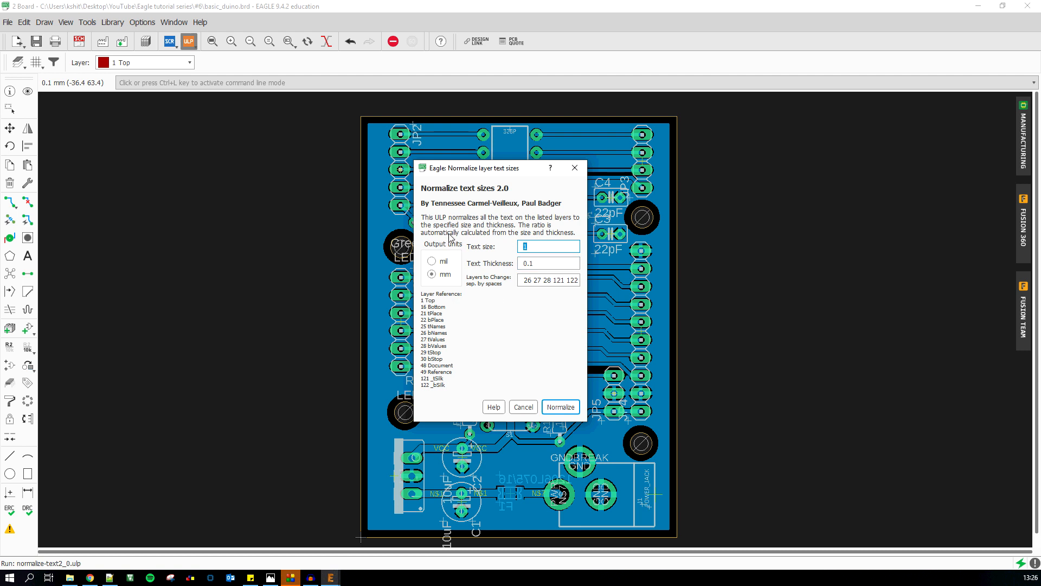
{"action": "left_click", "coordinate": [541, 246]}
{"action": "left_click", "coordinate": [542, 264]}
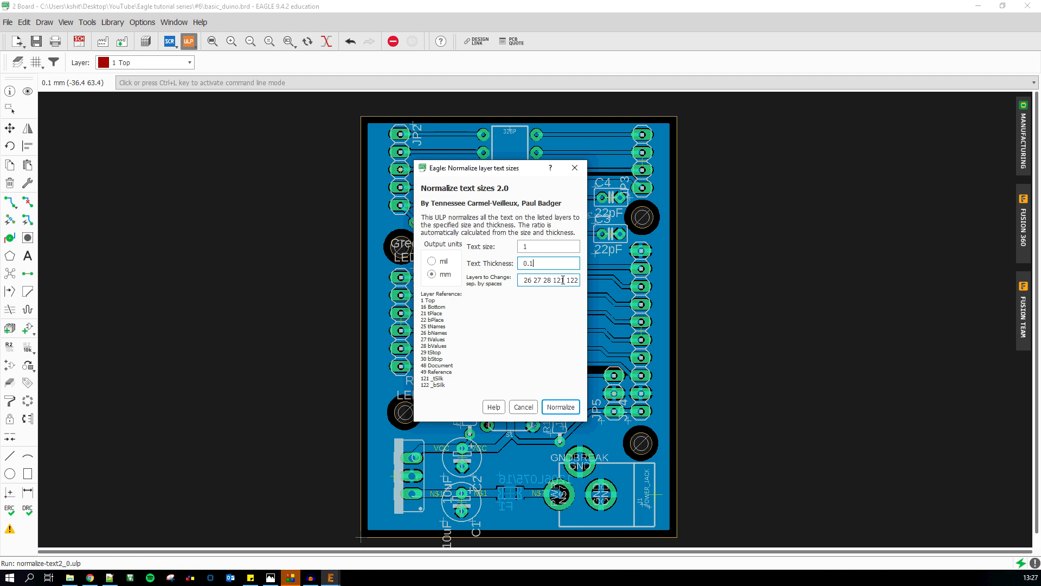
{"action": "key", "text": "Tab"}
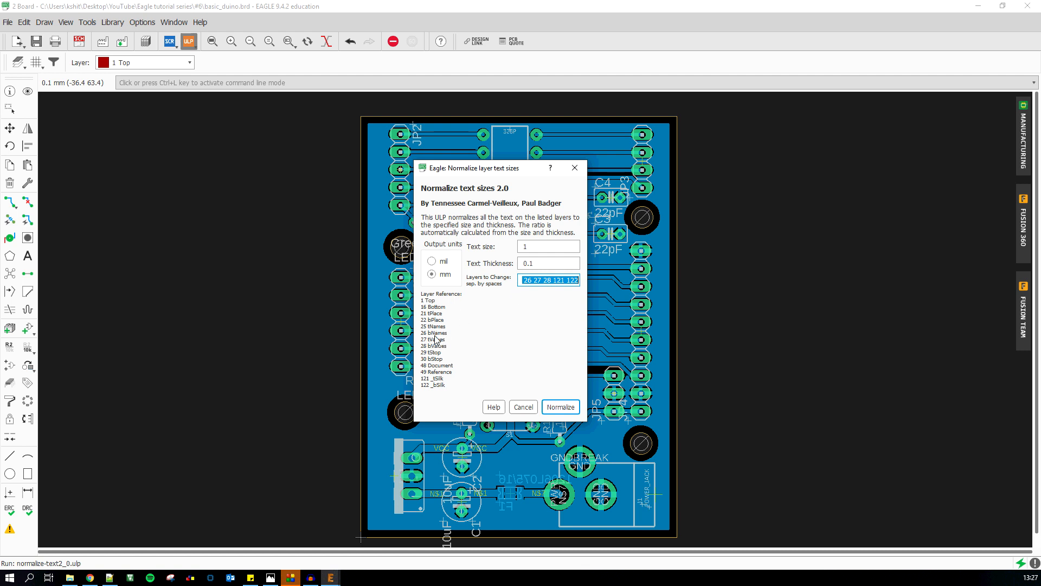
{"action": "left_click", "coordinate": [521, 282]}
{"action": "type", "text": "21 22 25"}
{"action": "type", "text": "121 122"}
{"action": "left_click", "coordinate": [559, 408]}
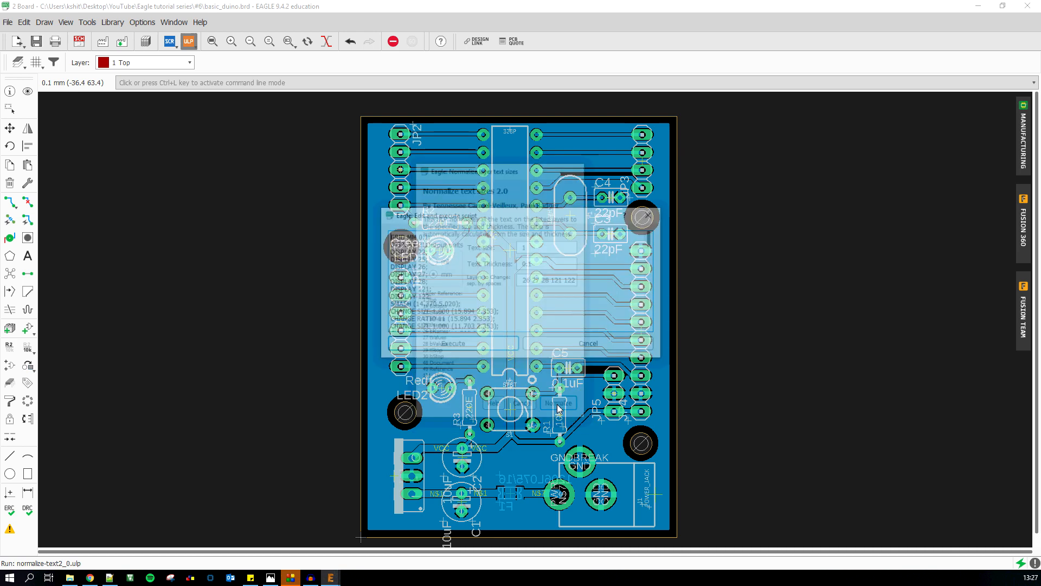
{"action": "scroll", "coordinate": [448, 276], "scroll_direction": "down", "scroll_amount": 10}
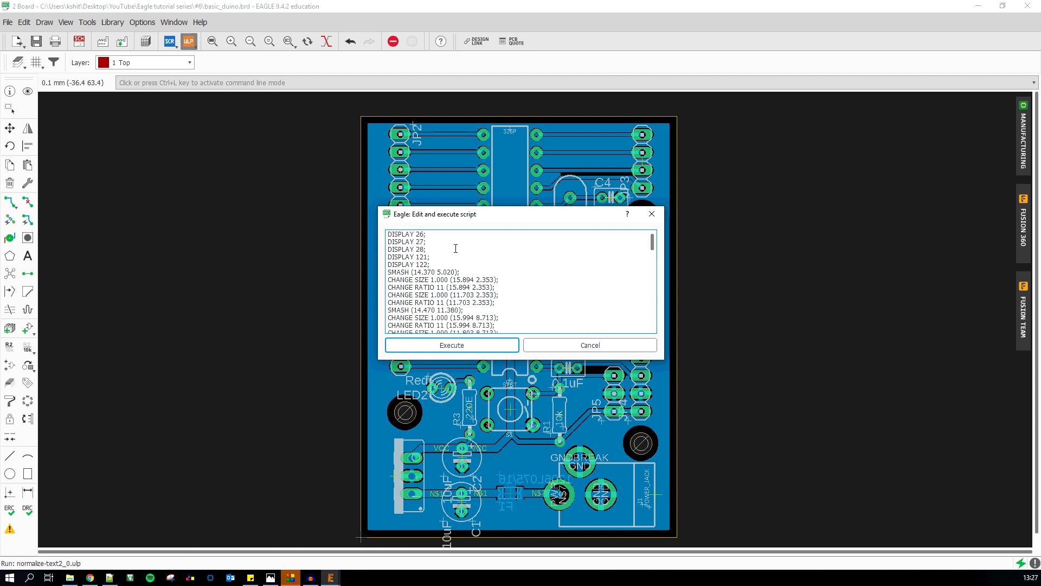
- Review the generated text normalization script from end to end and execute it on the board
{"action": "scroll", "coordinate": [444, 251], "scroll_direction": "down", "scroll_amount": 15}
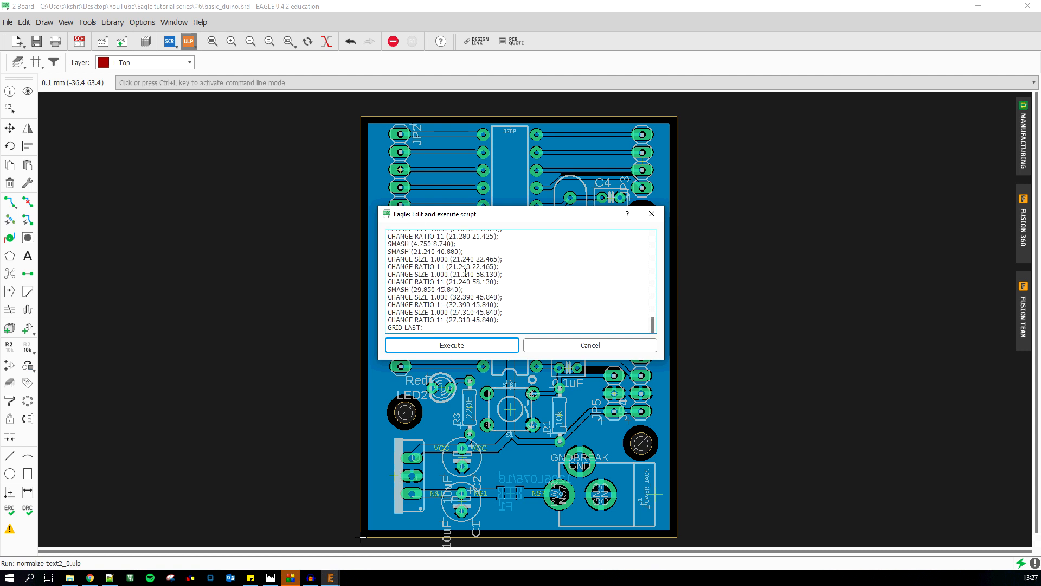
{"action": "scroll", "coordinate": [465, 271], "scroll_direction": "up", "scroll_amount": 20}
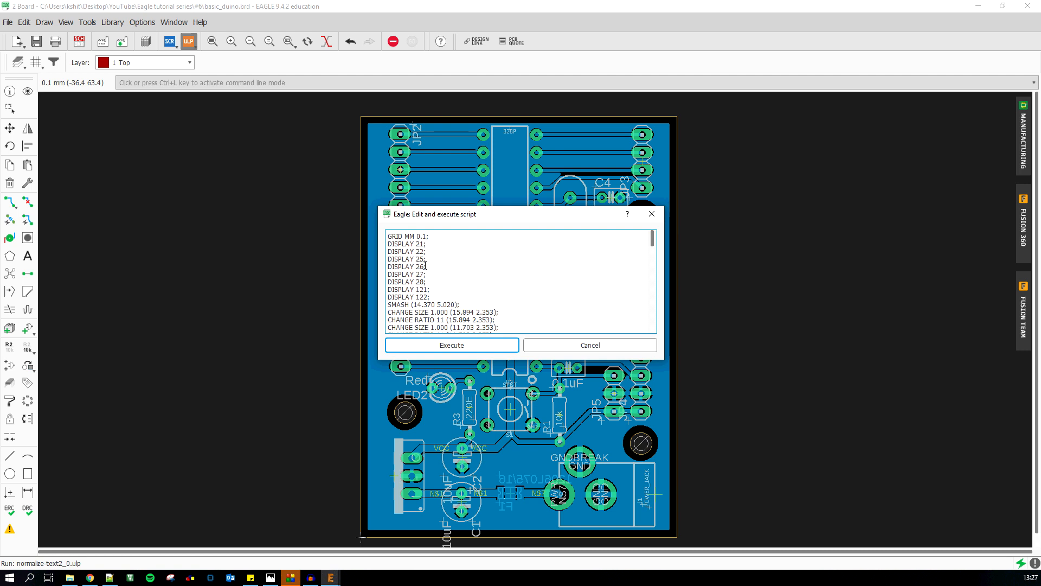
{"action": "left_click", "coordinate": [439, 345]}
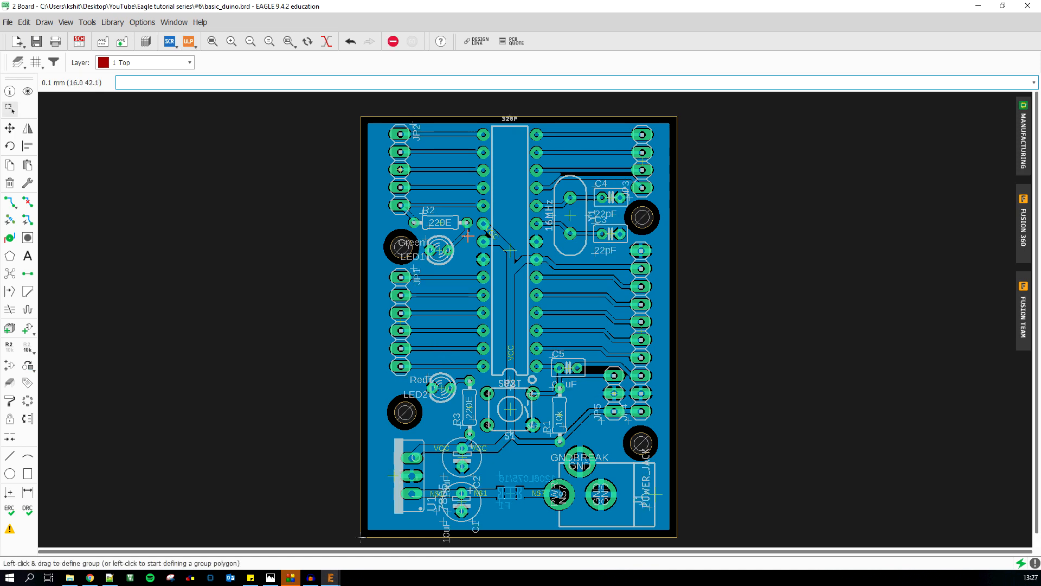
- Examine the normalized component labels across the board for uniform size and overlapping text
{"action": "scroll", "coordinate": [516, 448], "scroll_direction": "up", "scroll_amount": 4}
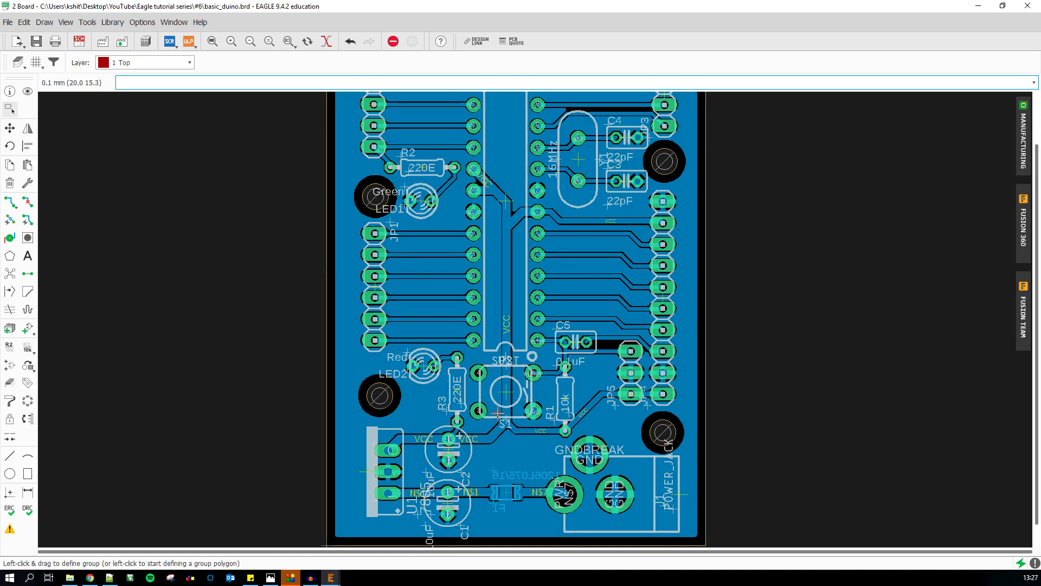
{"action": "scroll", "coordinate": [493, 343], "scroll_direction": "down", "scroll_amount": 1}
{"action": "scroll", "coordinate": [495, 342], "scroll_direction": "up", "scroll_amount": 3}
{"action": "scroll", "coordinate": [526, 303], "scroll_direction": "down", "scroll_amount": 2}
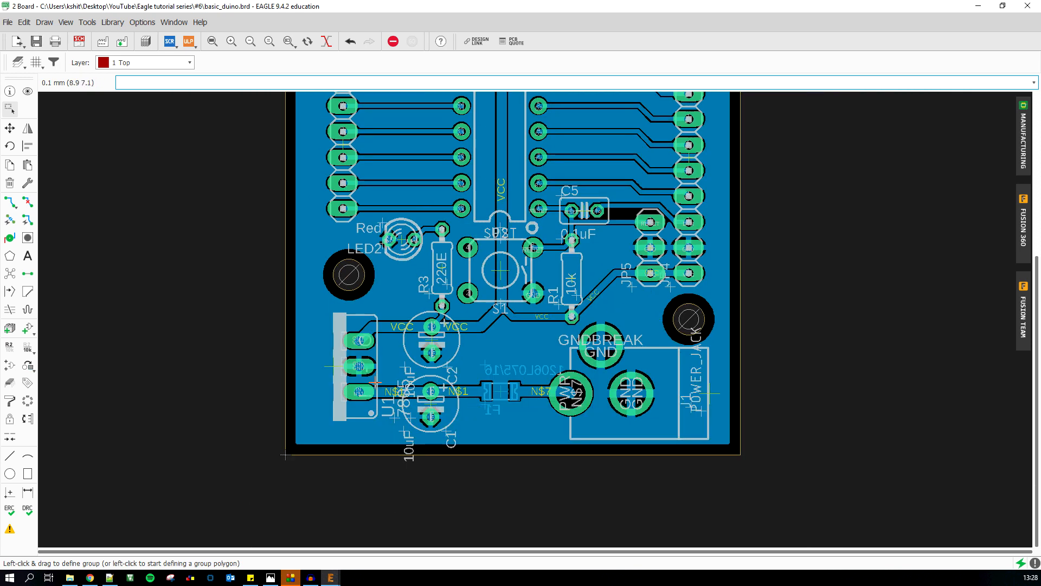
{"action": "scroll", "coordinate": [425, 386], "scroll_direction": "up", "scroll_amount": 2}
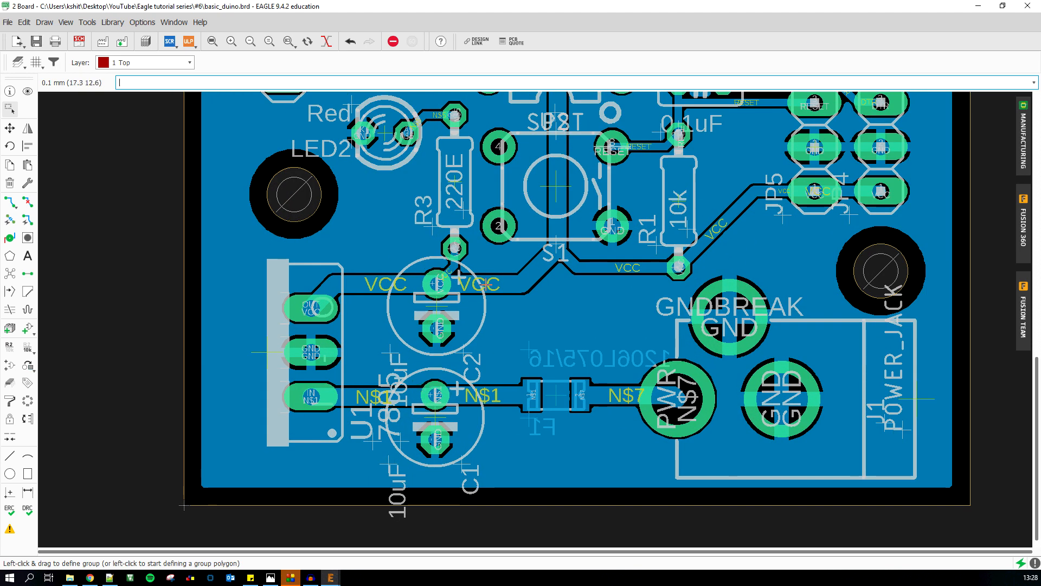
{"action": "scroll", "coordinate": [548, 311], "scroll_direction": "down", "scroll_amount": 3}
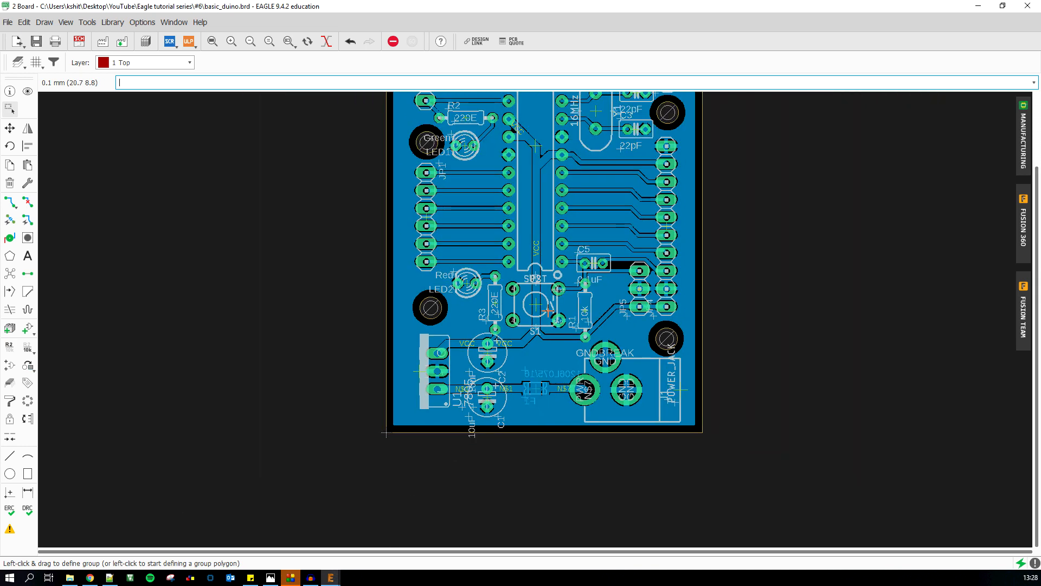
{"action": "scroll", "coordinate": [548, 311], "scroll_direction": "up", "scroll_amount": 2}
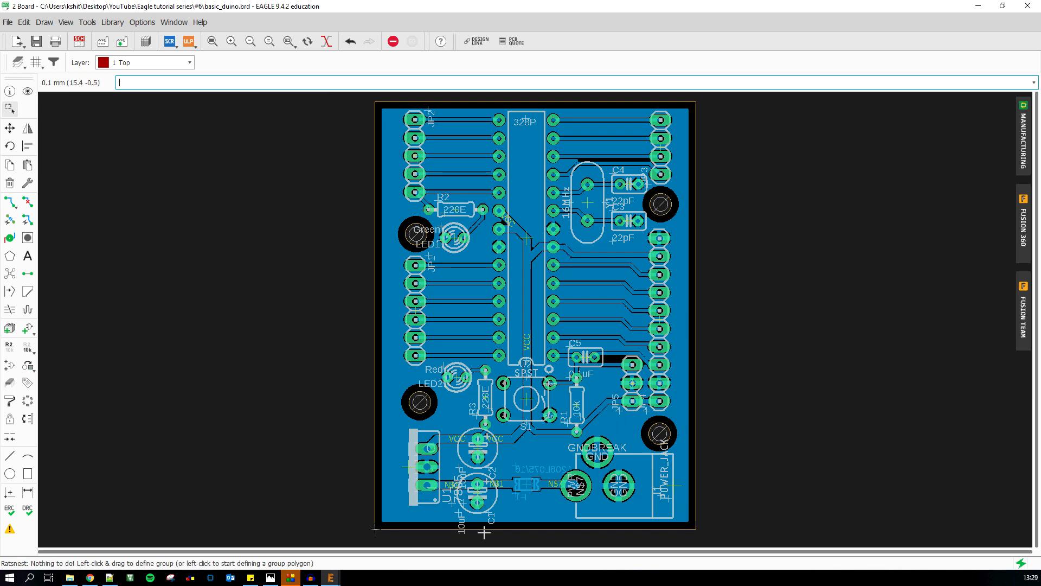
- Move capacitor C1's name and 10uF value labels to the side of C1 that faces fuse F1
{"action": "scroll", "coordinate": [477, 531], "scroll_direction": "up", "scroll_amount": 5}
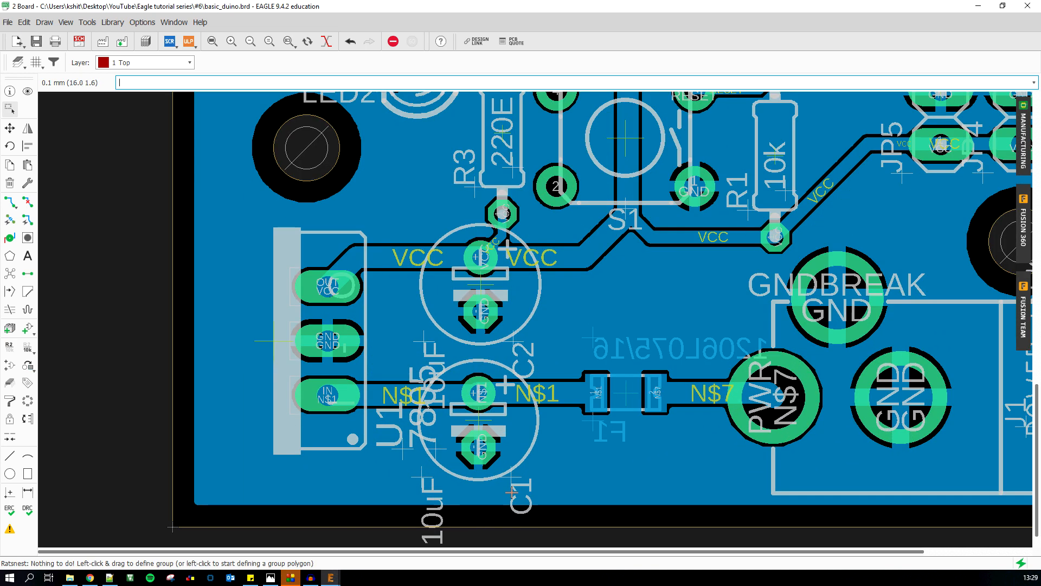
{"action": "left_click", "coordinate": [10, 128]}
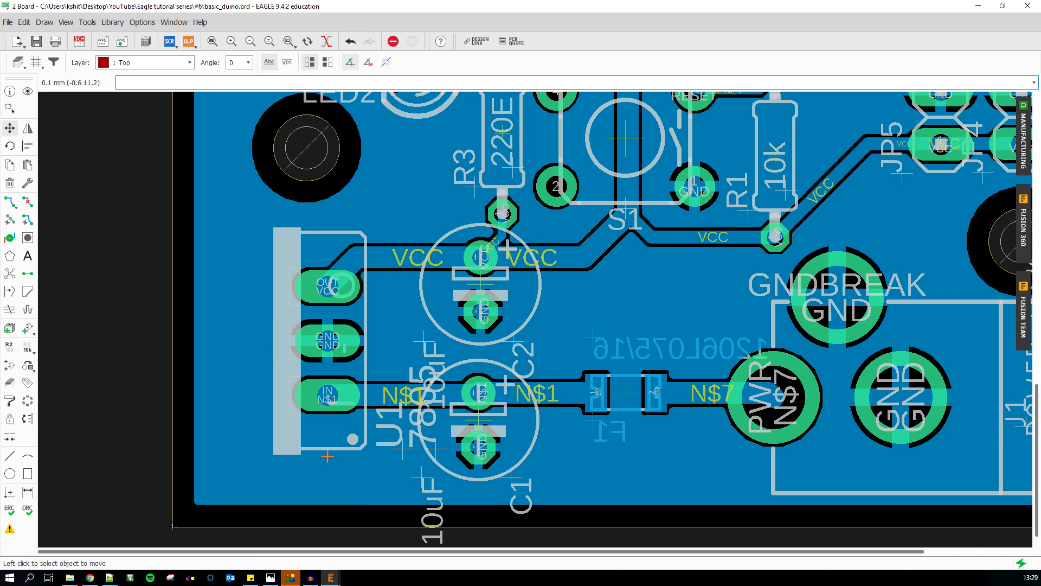
{"action": "left_click", "coordinate": [519, 480]}
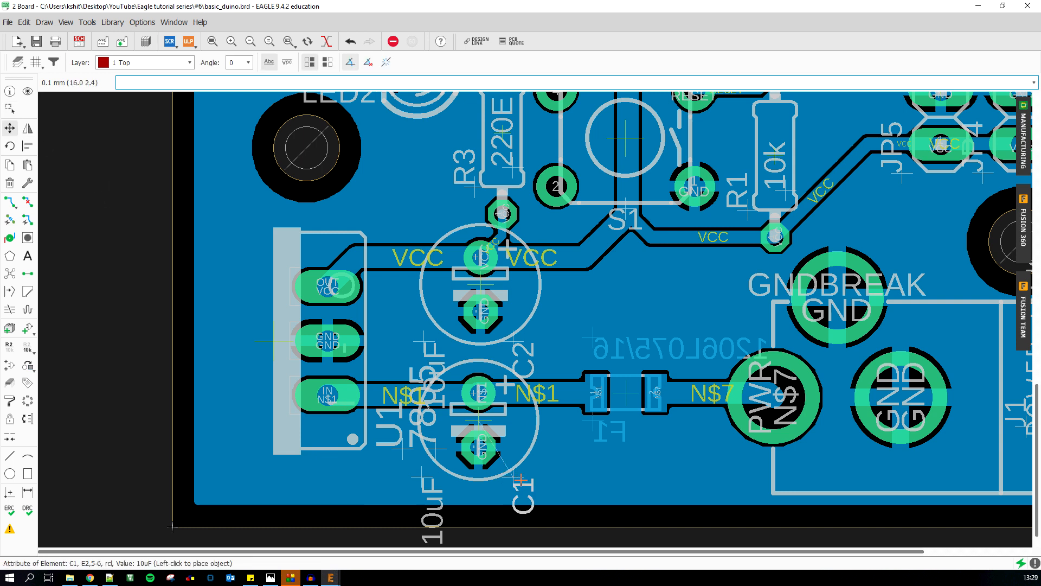
{"action": "left_click", "coordinate": [544, 414]}
{"action": "left_click", "coordinate": [426, 481]}
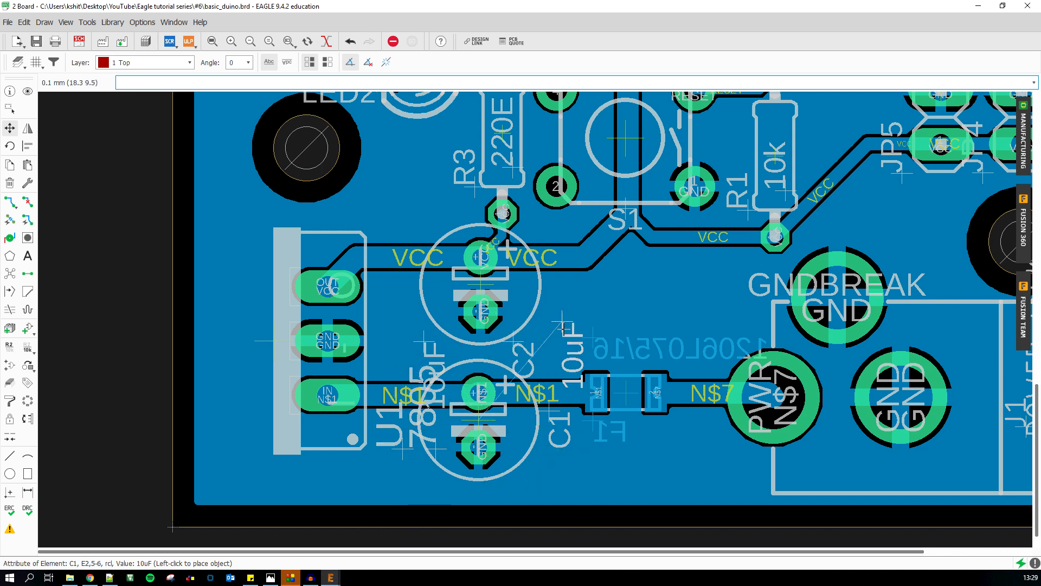
{"action": "left_click", "coordinate": [557, 331]}
- Move regulator U1's name and 7805 value labels to the board-edge side of its heat tab
{"action": "left_click", "coordinate": [402, 450]}
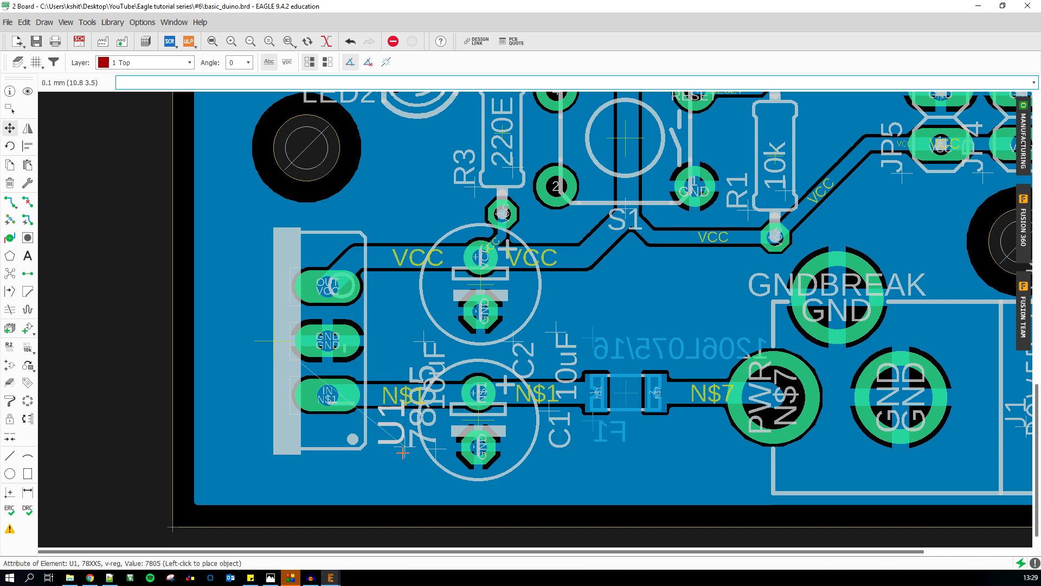
{"action": "left_click", "coordinate": [264, 441]}
{"action": "left_click", "coordinate": [431, 431]}
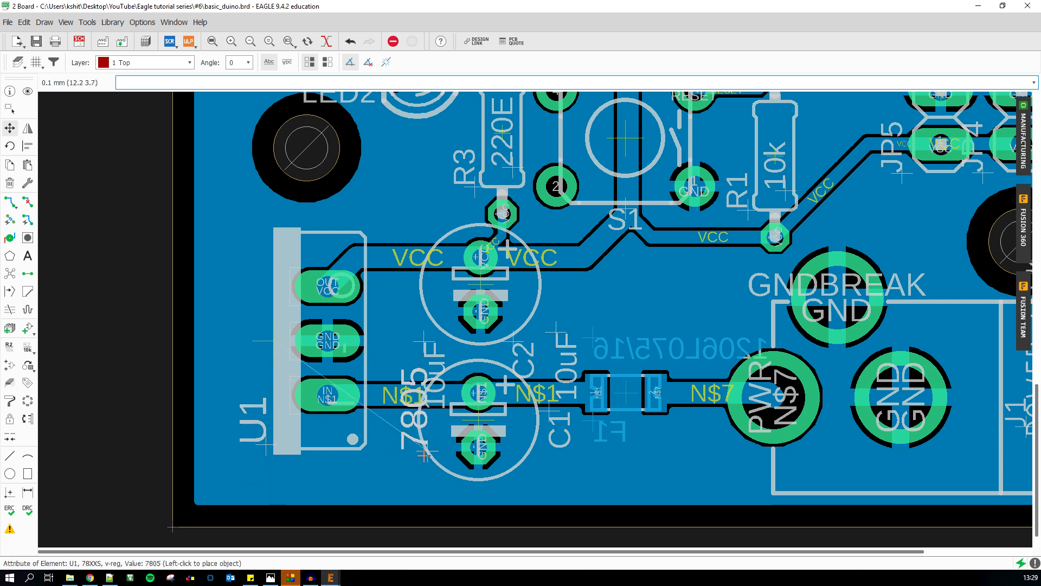
{"action": "left_click", "coordinate": [257, 275]}
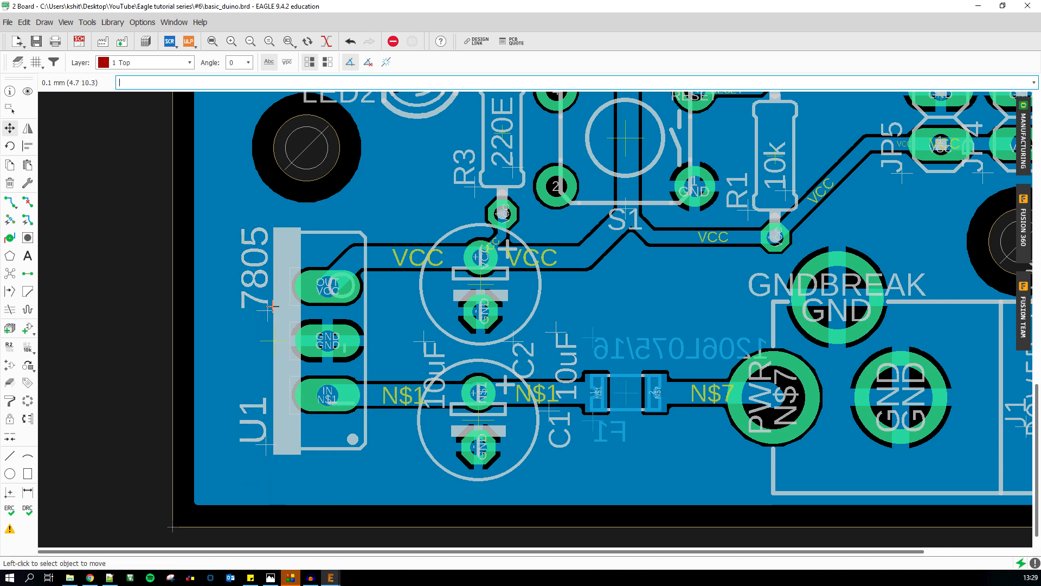
- Adjust C1's labels, with its name beside the capacitor outline and its 10uF value between U1 and C1
{"action": "scroll", "coordinate": [649, 395], "scroll_direction": "down", "scroll_amount": 5}
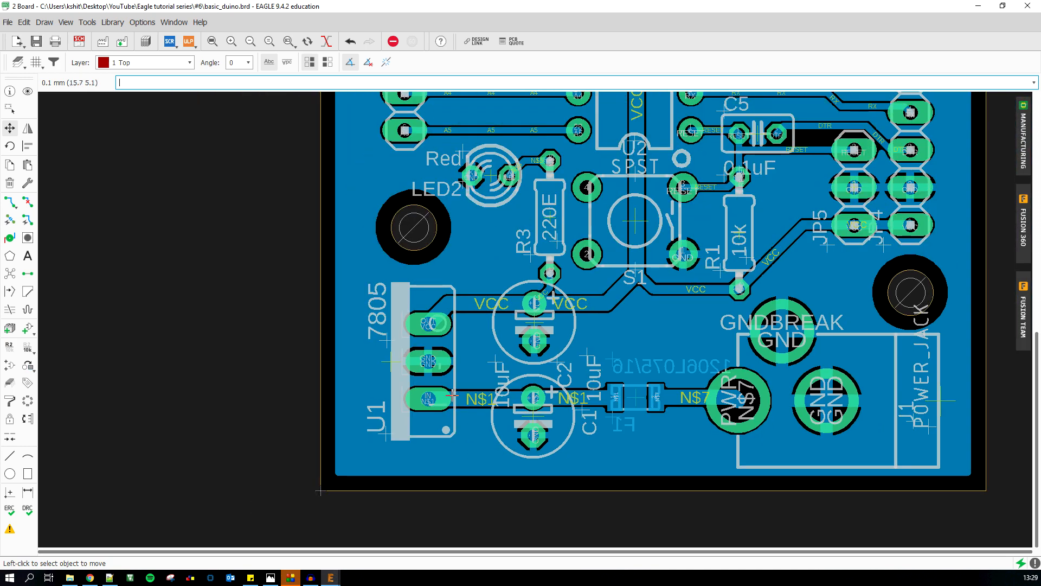
{"action": "scroll", "coordinate": [450, 360], "scroll_direction": "up", "scroll_amount": 5}
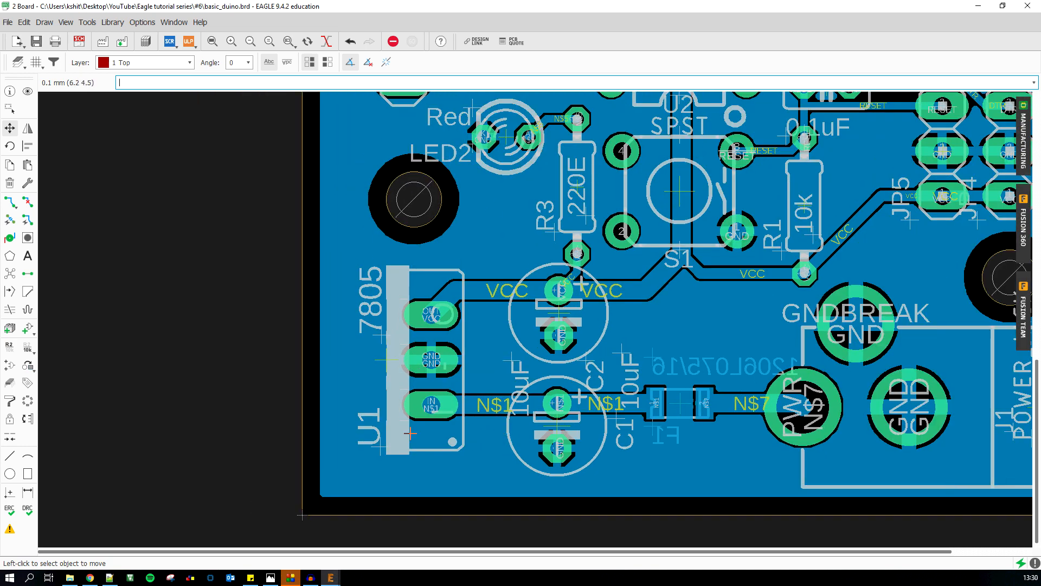
{"action": "scroll", "coordinate": [426, 442], "scroll_direction": "up", "scroll_amount": 3}
{"action": "scroll", "coordinate": [431, 453], "scroll_direction": "down", "scroll_amount": 1}
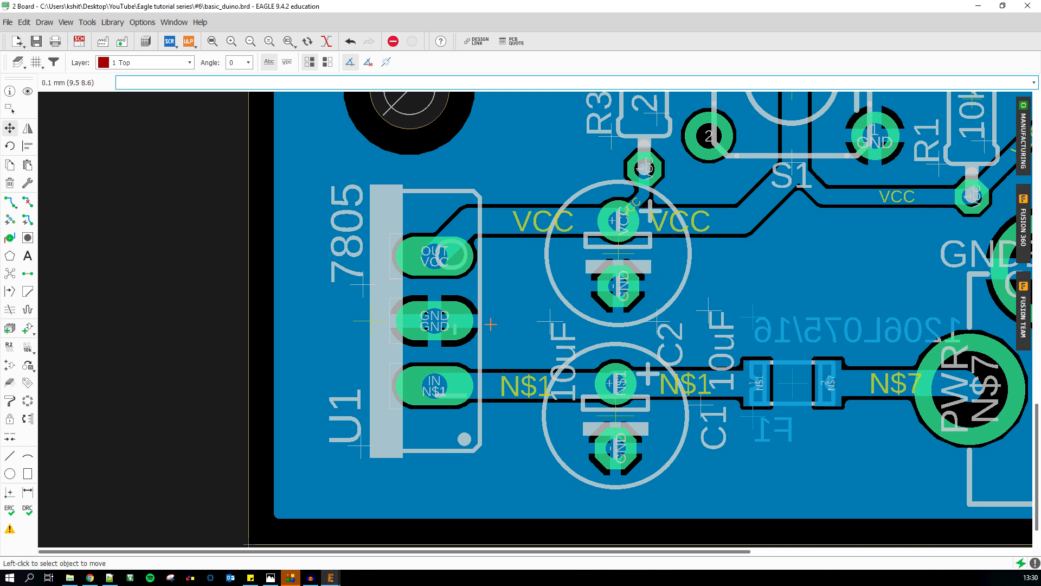
{"action": "scroll", "coordinate": [491, 324], "scroll_direction": "down", "scroll_amount": 3}
{"action": "scroll", "coordinate": [659, 385], "scroll_direction": "up", "scroll_amount": 4}
{"action": "left_click", "coordinate": [670, 380]}
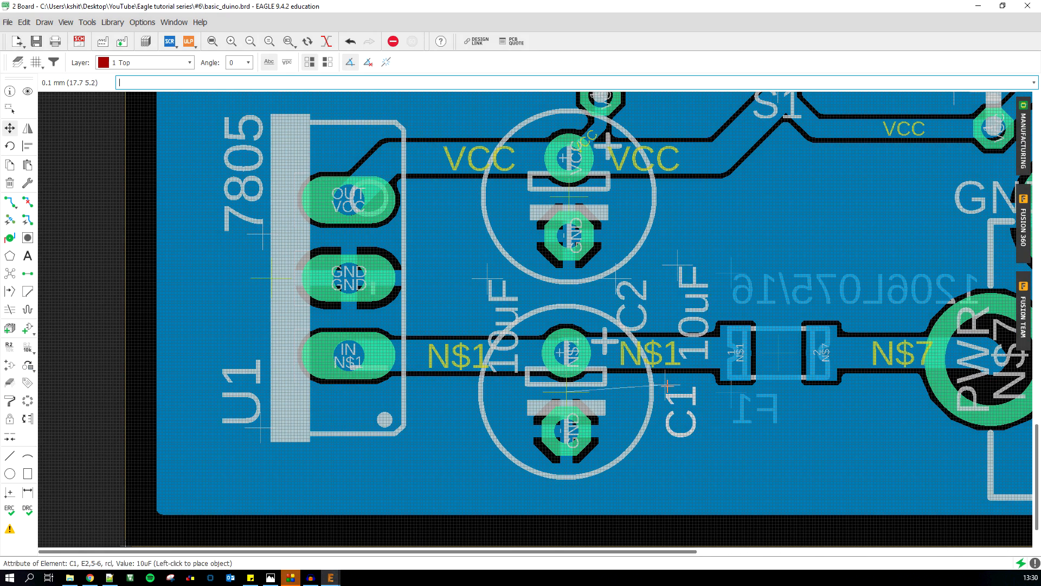
{"action": "left_click", "coordinate": [667, 386]}
- Move C2's 10uF value between U1 and C2, and its name to the capacitor's opposite side
{"action": "left_click", "coordinate": [487, 278]}
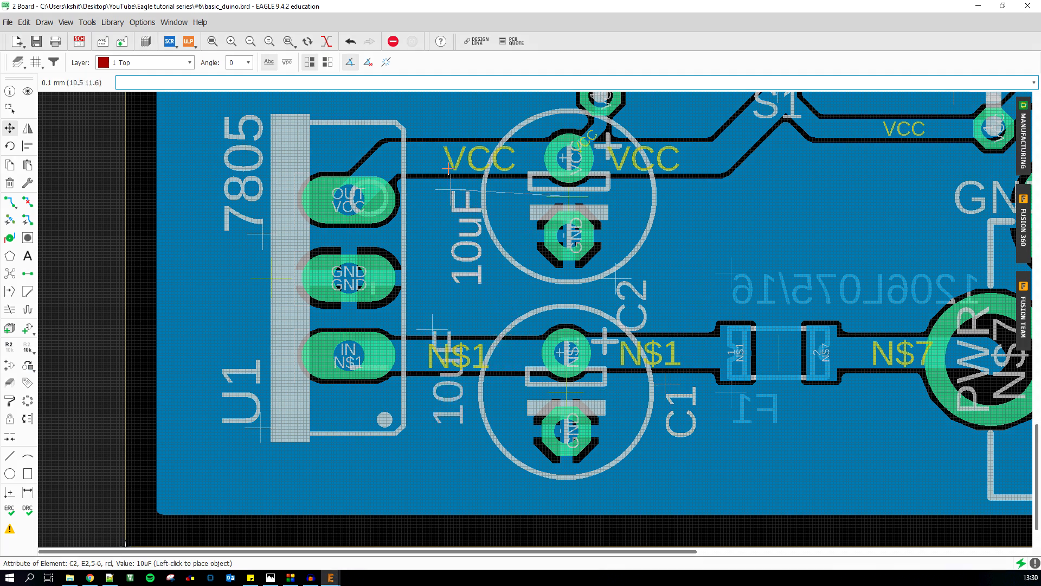
{"action": "left_click", "coordinate": [441, 122]}
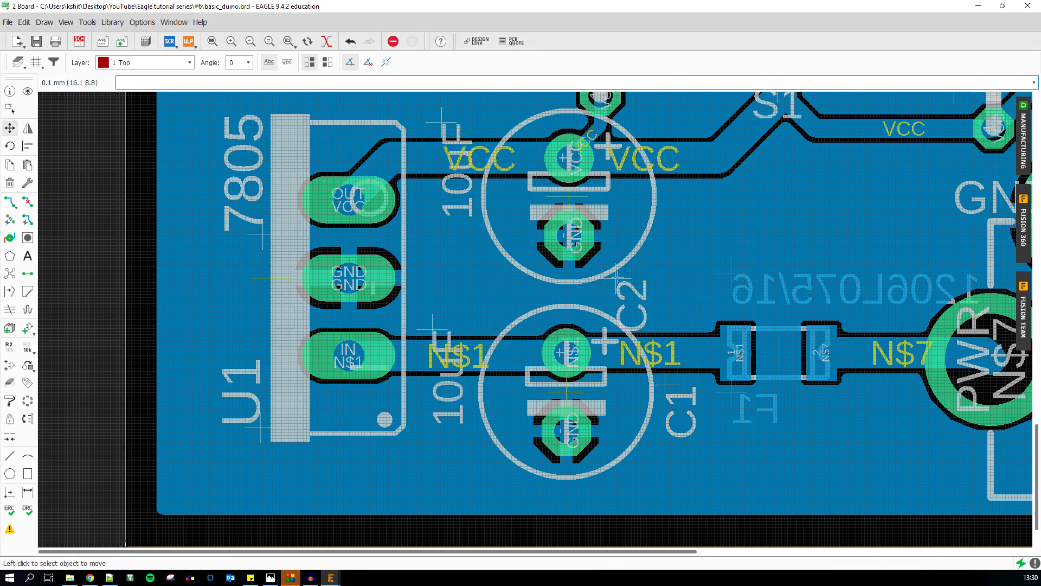
{"action": "left_click", "coordinate": [629, 298]}
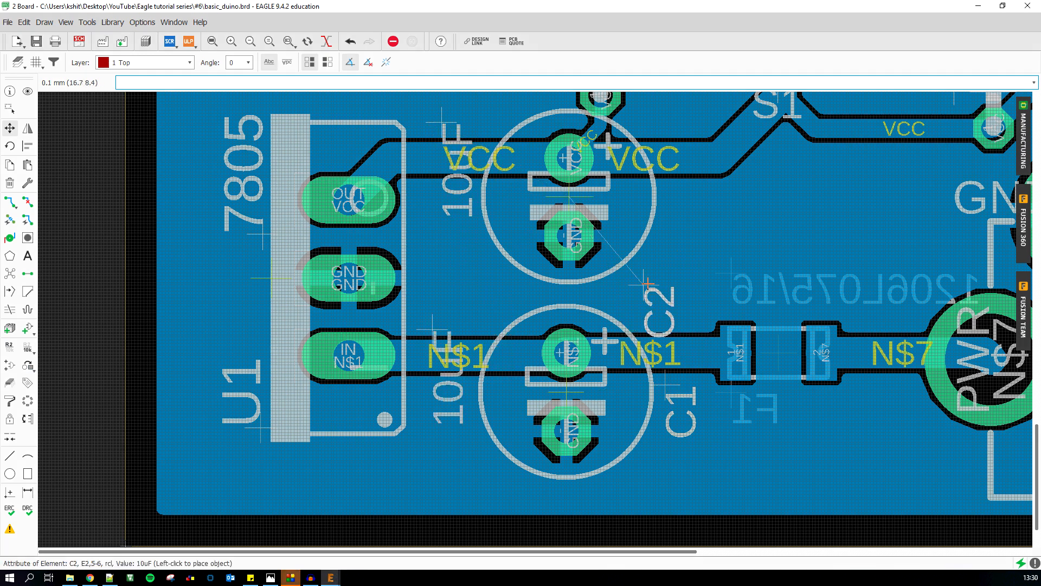
{"action": "left_click", "coordinate": [657, 150]}
- Shift LED2's Red value label slightly upward and pick up its name label for repositioning
{"action": "scroll", "coordinate": [515, 359], "scroll_direction": "down", "scroll_amount": 3}
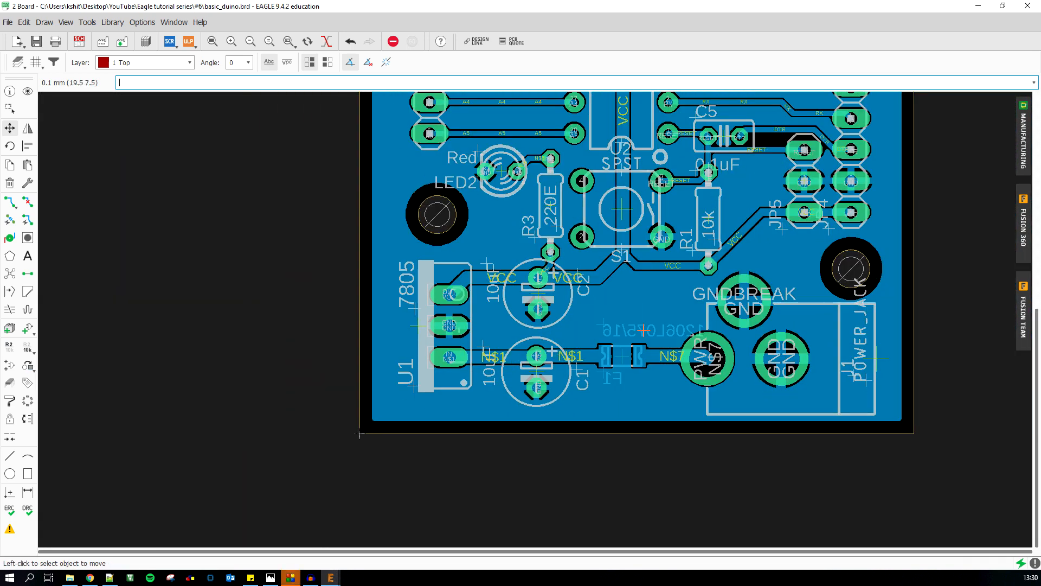
{"action": "scroll", "coordinate": [699, 306], "scroll_direction": "up", "scroll_amount": 2}
{"action": "scroll", "coordinate": [634, 279], "scroll_direction": "down", "scroll_amount": 3}
{"action": "scroll", "coordinate": [503, 246], "scroll_direction": "up", "scroll_amount": 3}
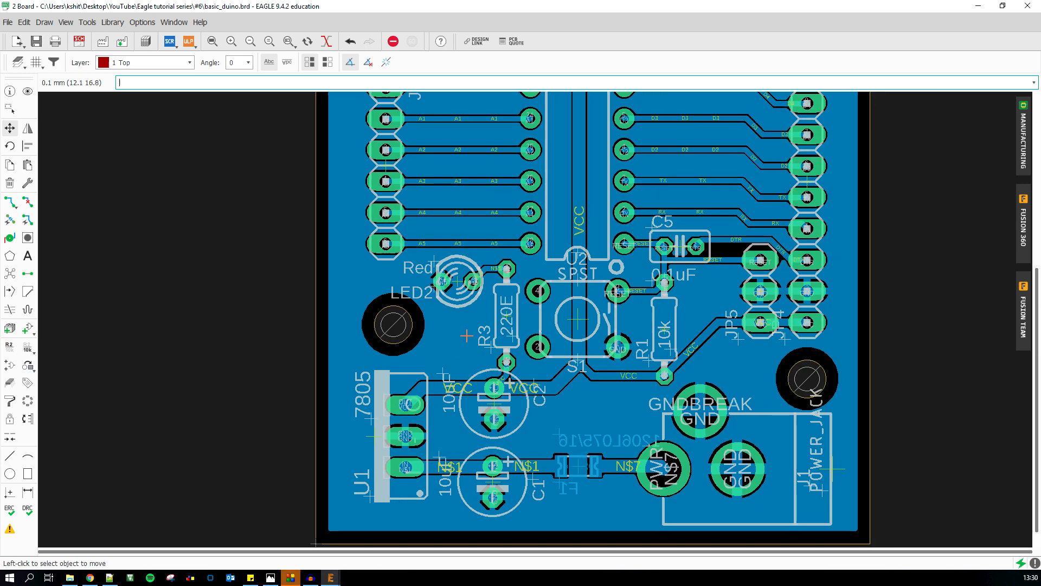
{"action": "scroll", "coordinate": [488, 204], "scroll_direction": "up", "scroll_amount": 3}
{"action": "left_click", "coordinate": [411, 234]}
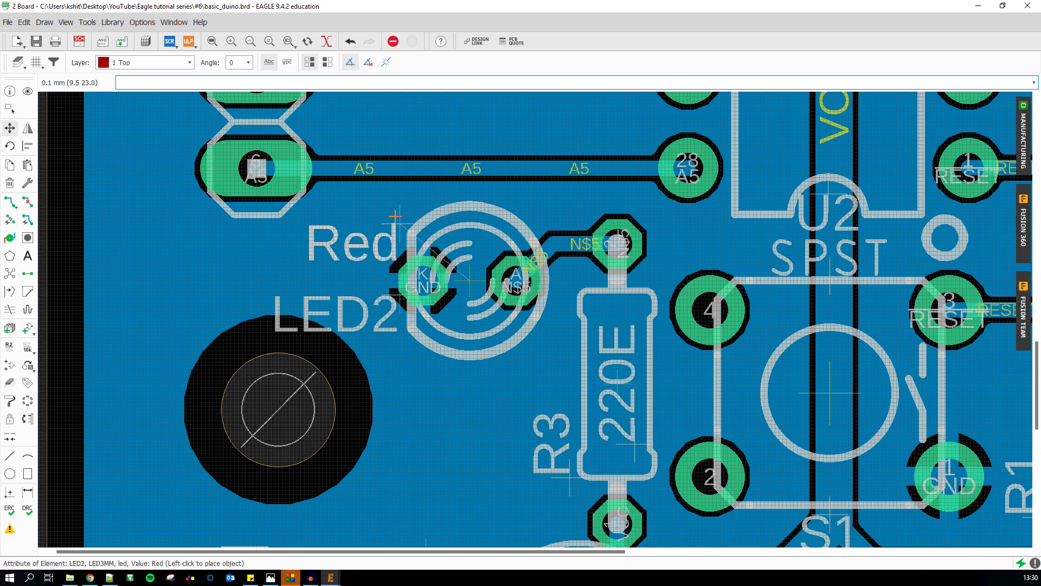
{"action": "left_click", "coordinate": [398, 204]}
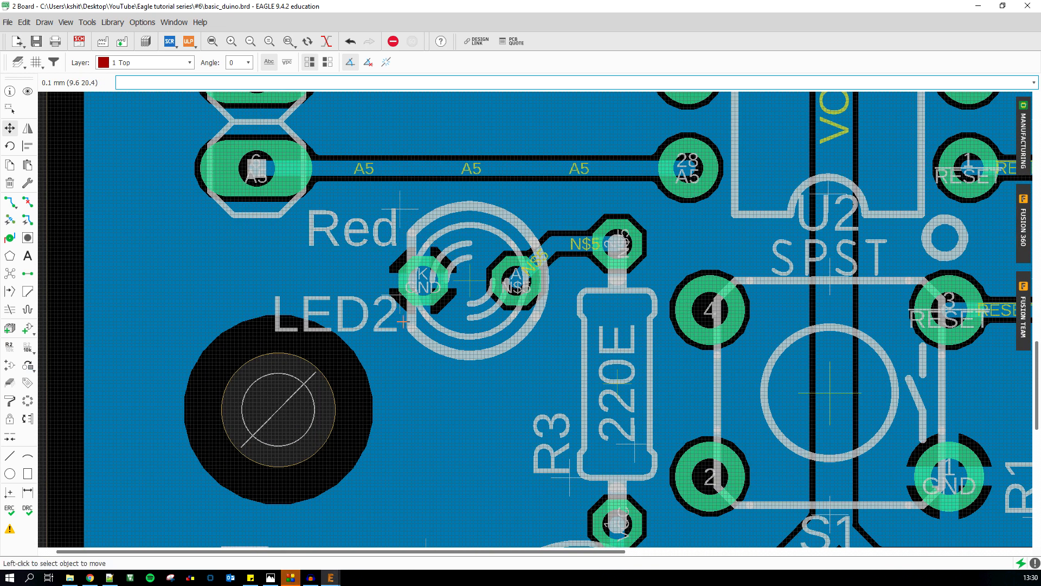
{"action": "left_click", "coordinate": [397, 296]}
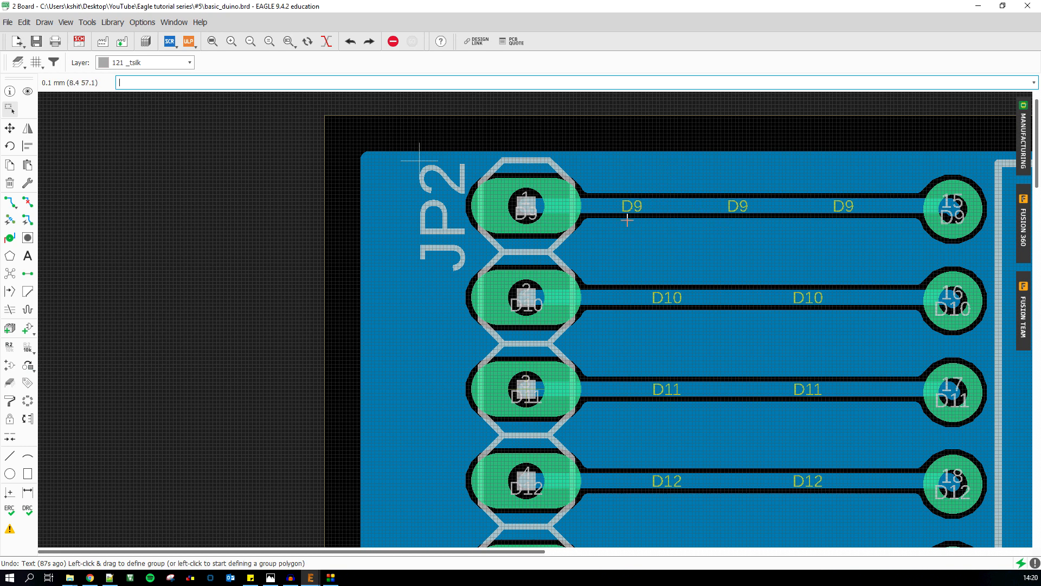
- Add the text D9 in the proportional font beside the first pad of header JP2
{"action": "left_click", "coordinate": [28, 256]}
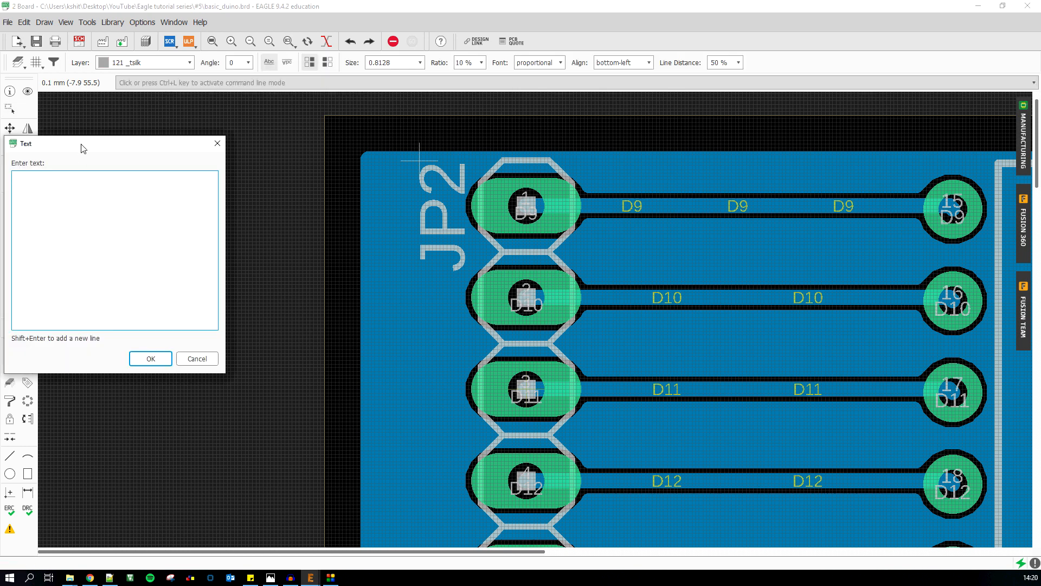
{"action": "left_click_drag", "start_coordinate": [82, 148], "coordinate": [431, 166]}
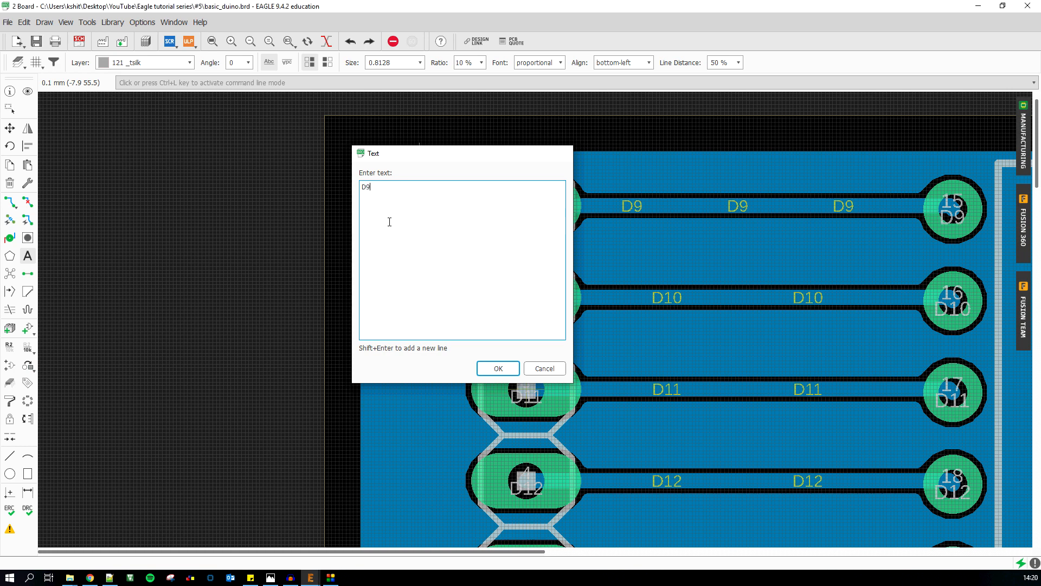
{"action": "key", "text": "Return"}
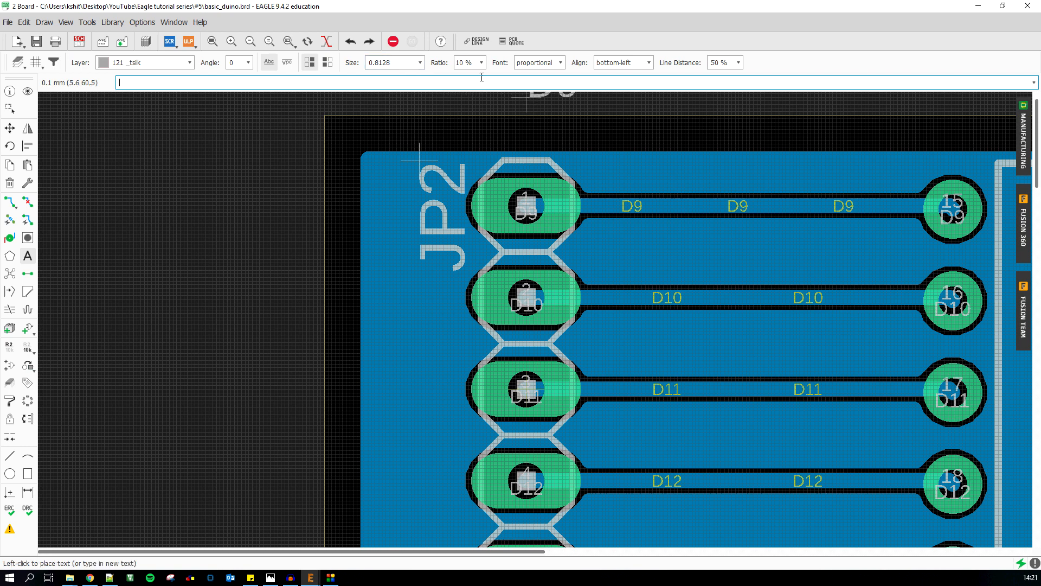
{"action": "left_click", "coordinate": [553, 62]}
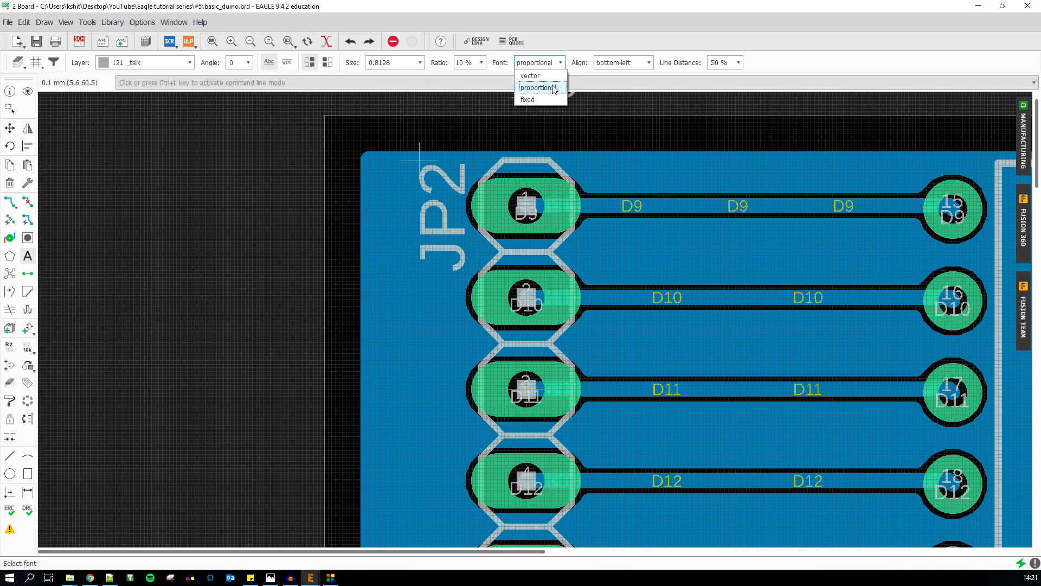
{"action": "left_click", "coordinate": [554, 82]}
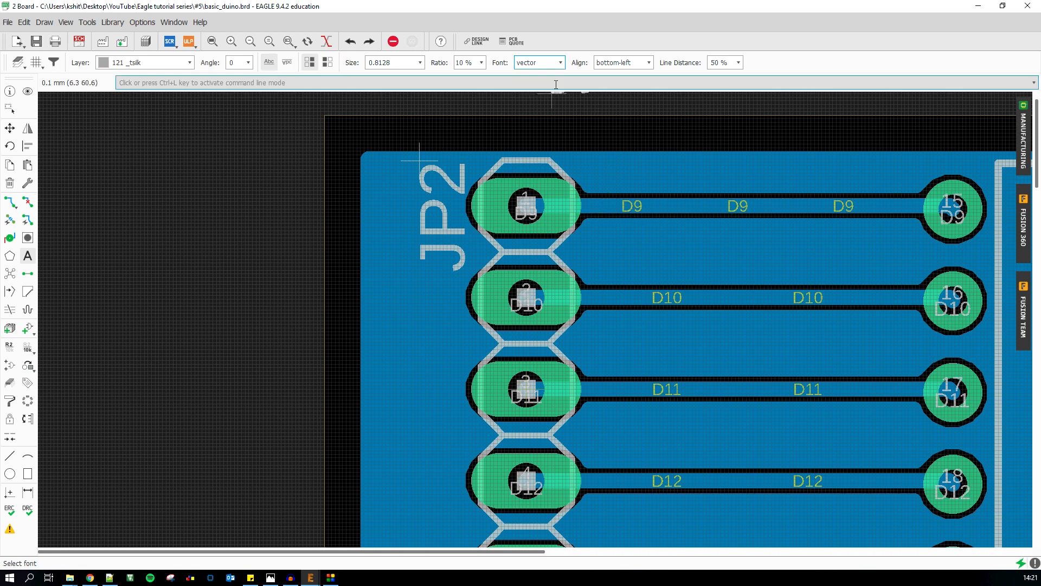
{"action": "left_click", "coordinate": [561, 63]}
{"action": "left_click", "coordinate": [554, 90]}
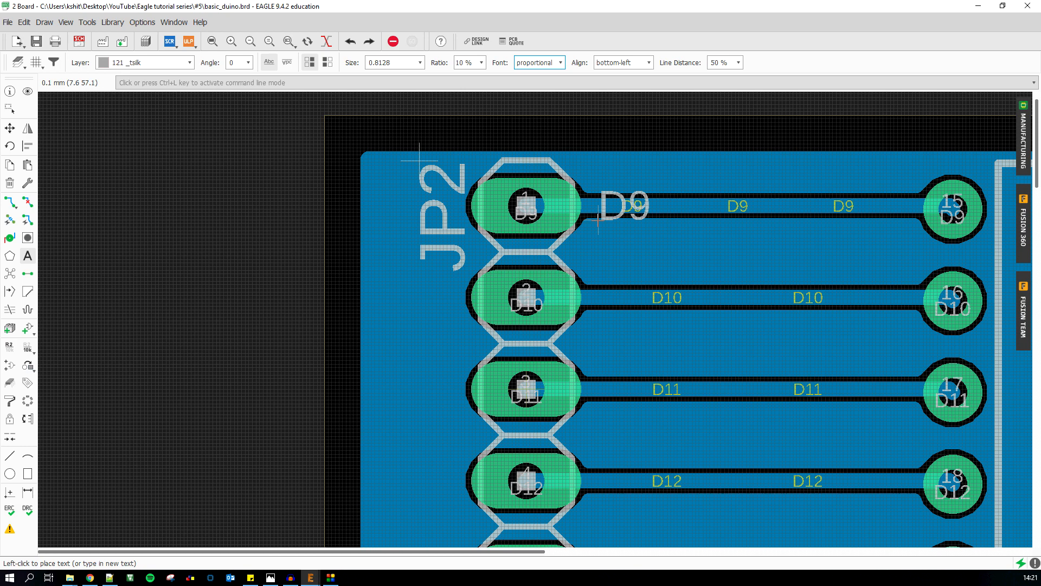
{"action": "left_click", "coordinate": [598, 218]}
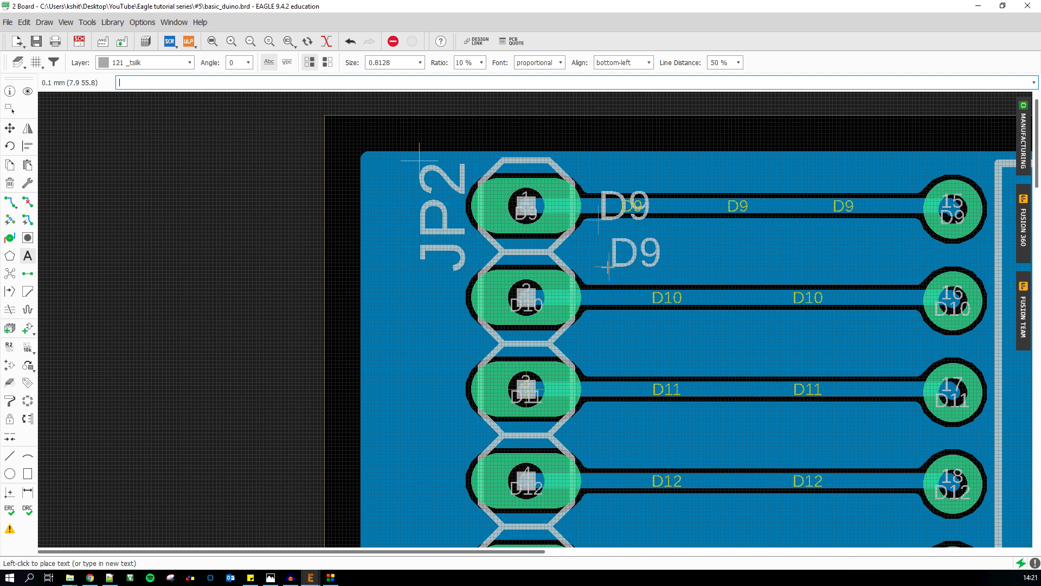
- Dismiss the text entry prompt without adding another label to the board
{"action": "left_click", "coordinate": [621, 247]}
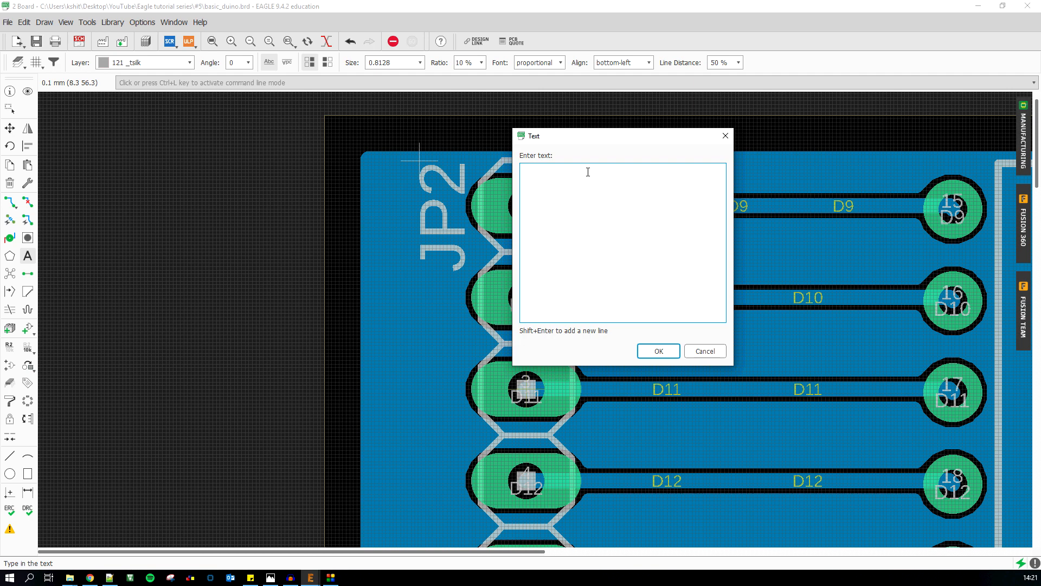
{"action": "left_click", "coordinate": [704, 350]}
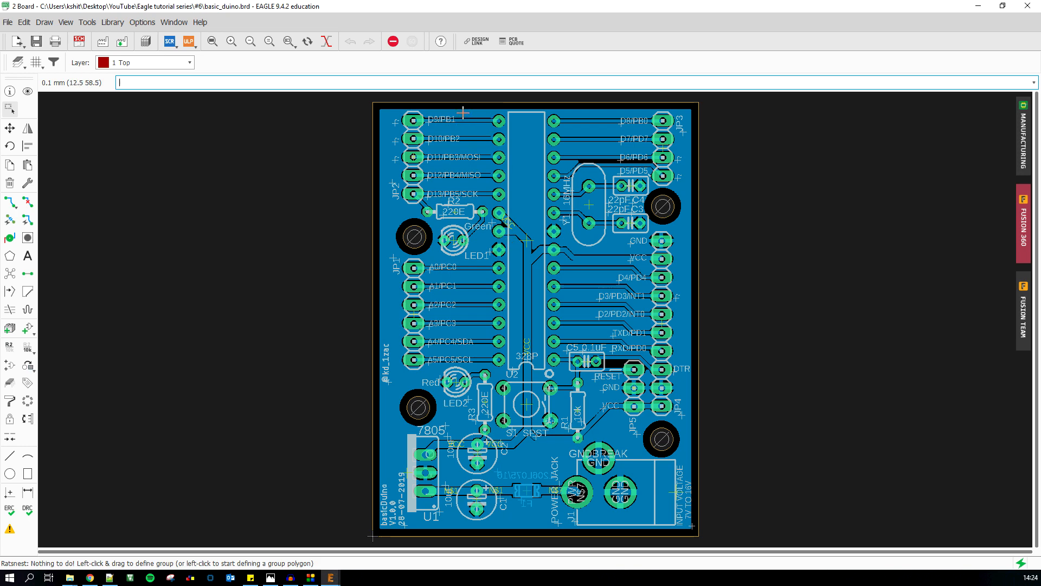
- Examine the digital pin labels and tilde marks beside headers JP2 and JP3 on the board's upper half
{"action": "scroll", "coordinate": [462, 112], "scroll_direction": "up", "scroll_amount": 2}
{"action": "scroll", "coordinate": [423, 260], "scroll_direction": "down", "scroll_amount": 3}
{"action": "scroll", "coordinate": [399, 275], "scroll_direction": "up", "scroll_amount": 4}
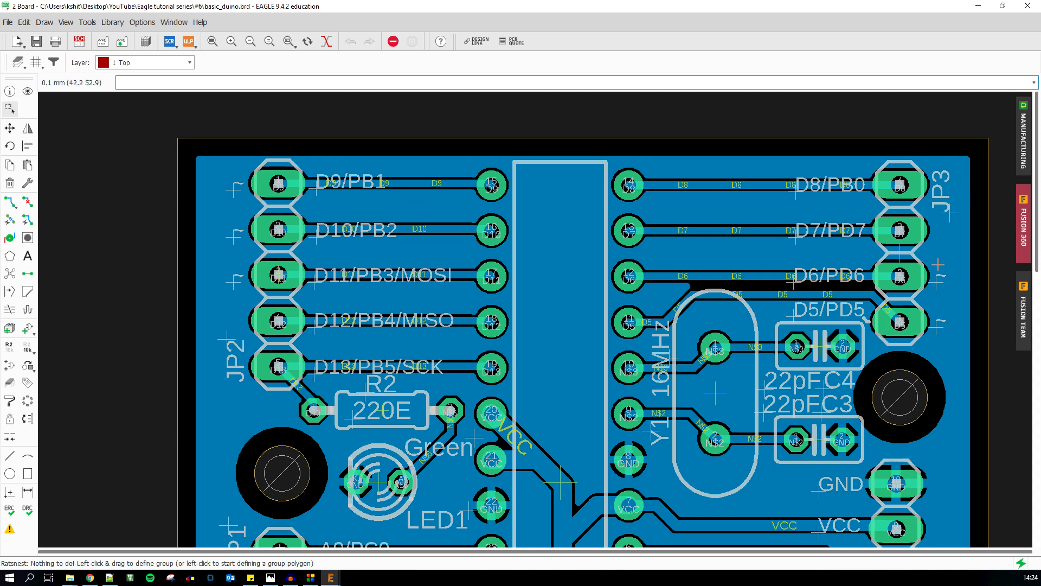
{"action": "scroll", "coordinate": [938, 264], "scroll_direction": "down", "scroll_amount": 3}
{"action": "scroll", "coordinate": [885, 155], "scroll_direction": "up", "scroll_amount": 4}
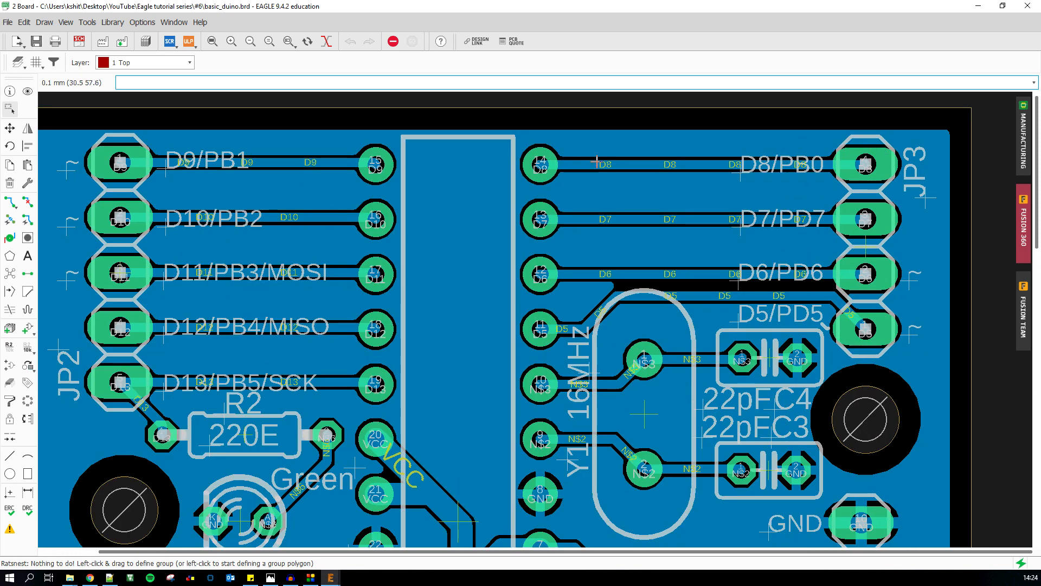
{"action": "scroll", "coordinate": [115, 151], "scroll_direction": "up", "scroll_amount": 1}
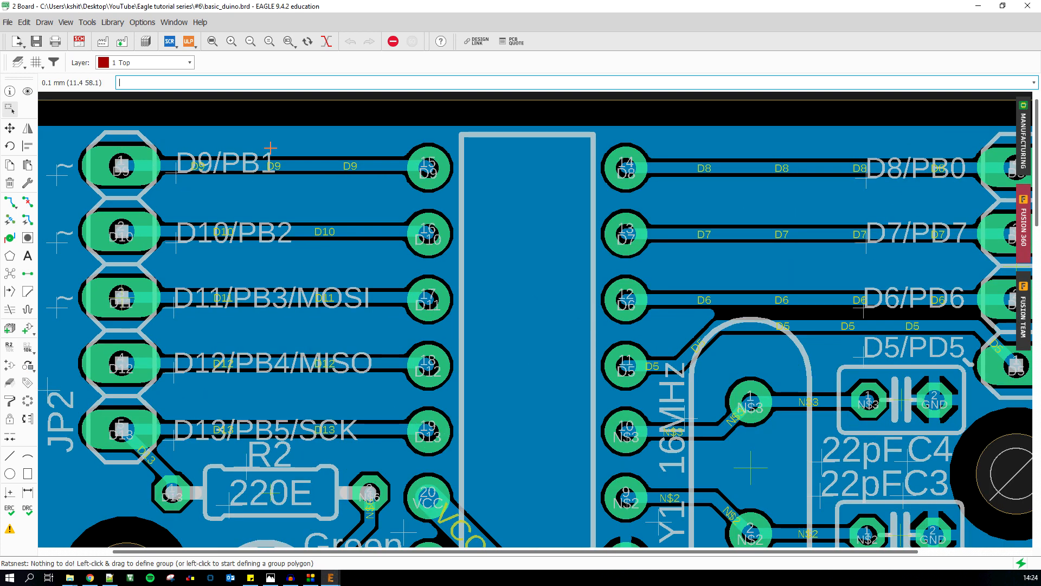
{"action": "scroll", "coordinate": [250, 217], "scroll_direction": "down", "scroll_amount": 3}
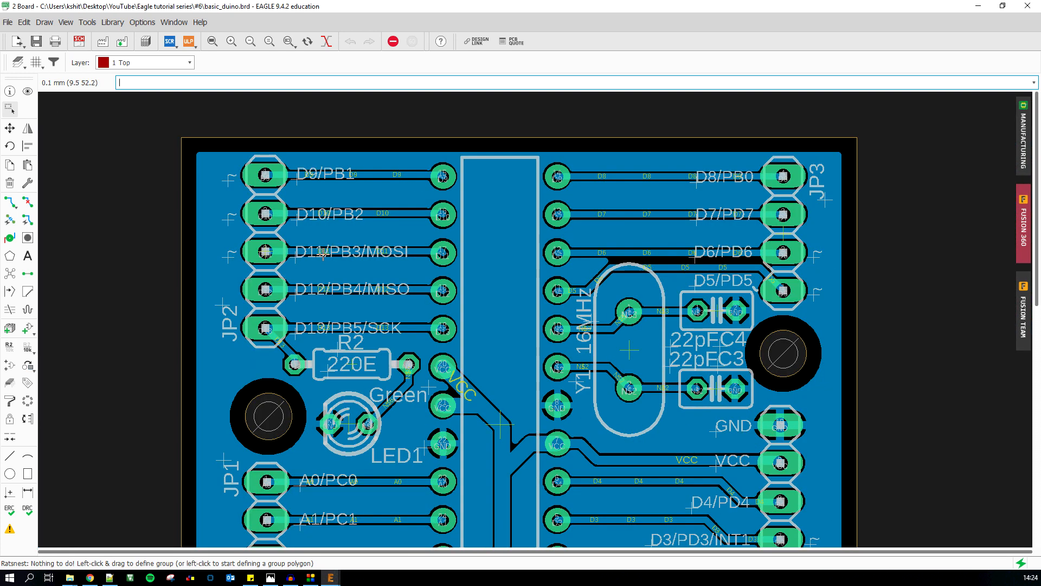
{"action": "scroll", "coordinate": [323, 253], "scroll_direction": "up", "scroll_amount": 4}
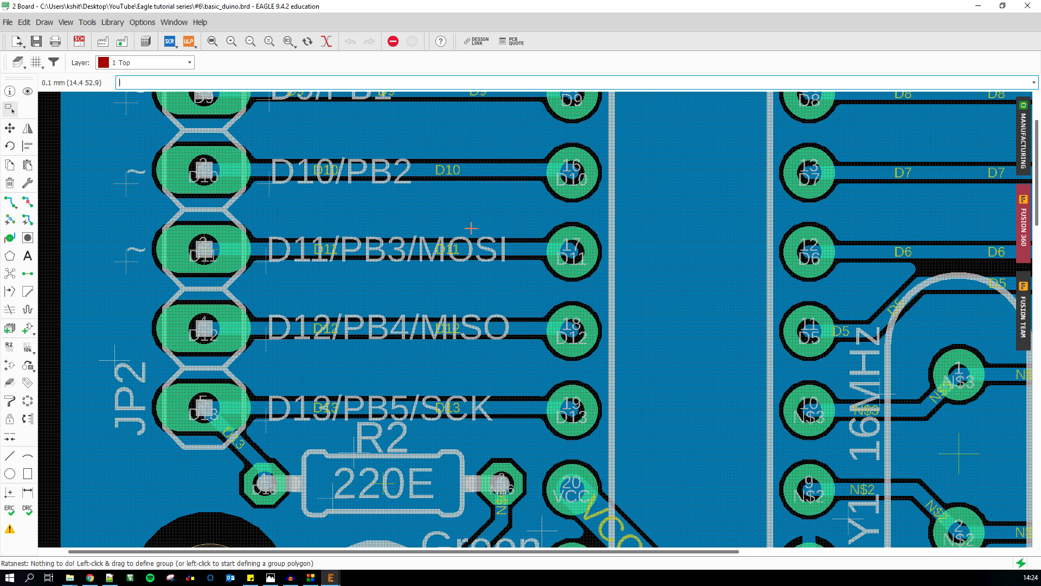
{"action": "scroll", "coordinate": [380, 260], "scroll_direction": "down", "scroll_amount": 1}
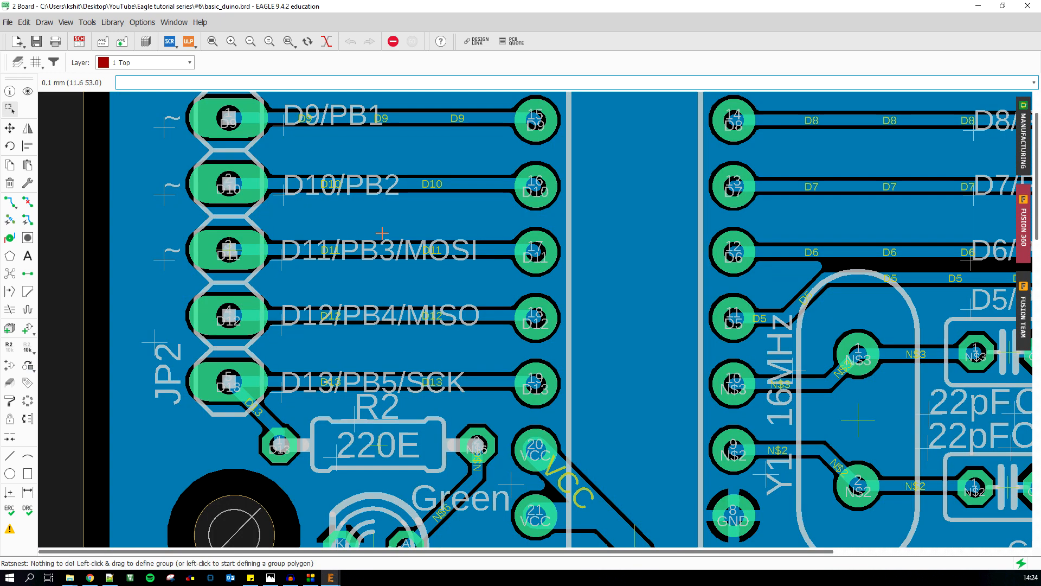
- Examine the analog pin labels beside JP1 and the board name, version and date text next to U1
{"action": "scroll", "coordinate": [369, 225], "scroll_direction": "down", "scroll_amount": 6}
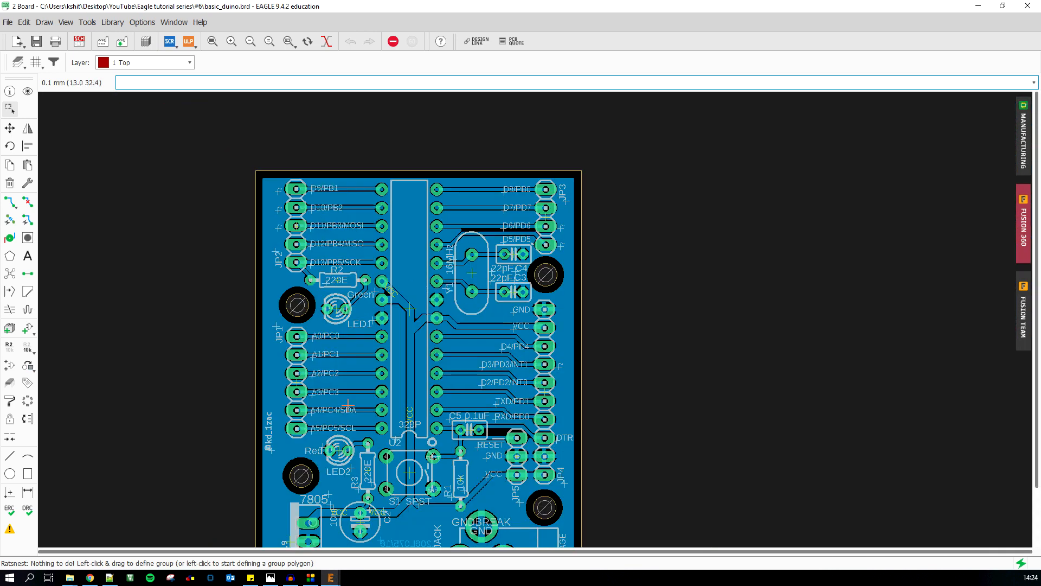
{"action": "scroll", "coordinate": [347, 404], "scroll_direction": "up", "scroll_amount": 3}
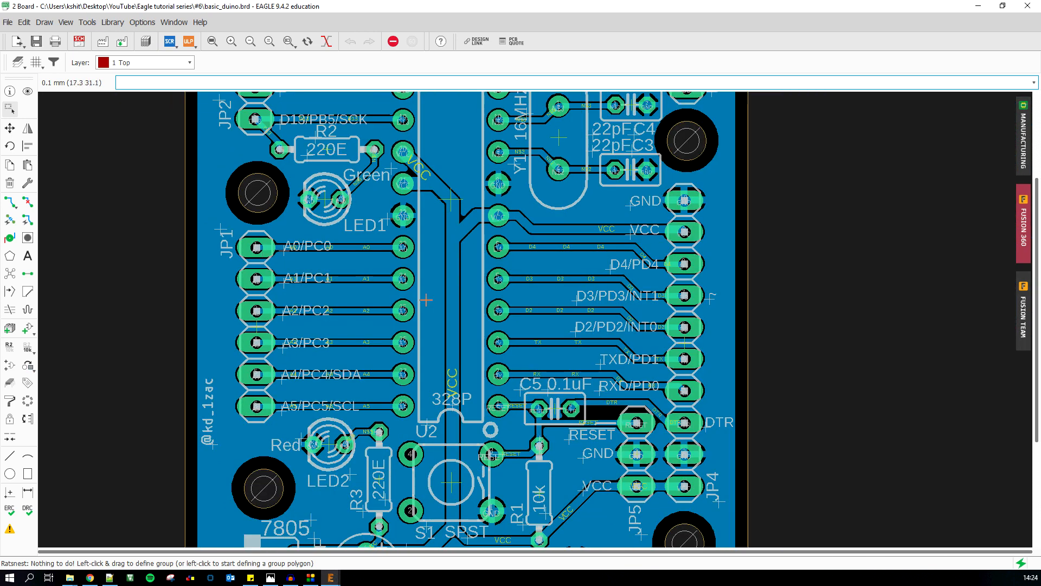
{"action": "scroll", "coordinate": [290, 305], "scroll_direction": "down", "scroll_amount": 3}
{"action": "scroll", "coordinate": [242, 357], "scroll_direction": "up", "scroll_amount": 4}
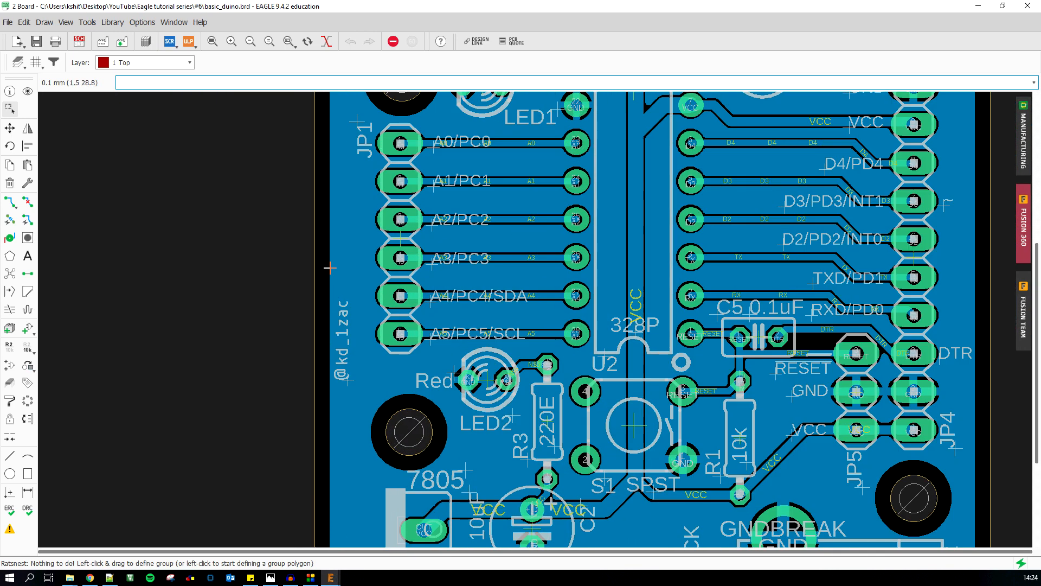
{"action": "scroll", "coordinate": [318, 464], "scroll_direction": "down", "scroll_amount": 3}
{"action": "scroll", "coordinate": [360, 507], "scroll_direction": "up", "scroll_amount": 4}
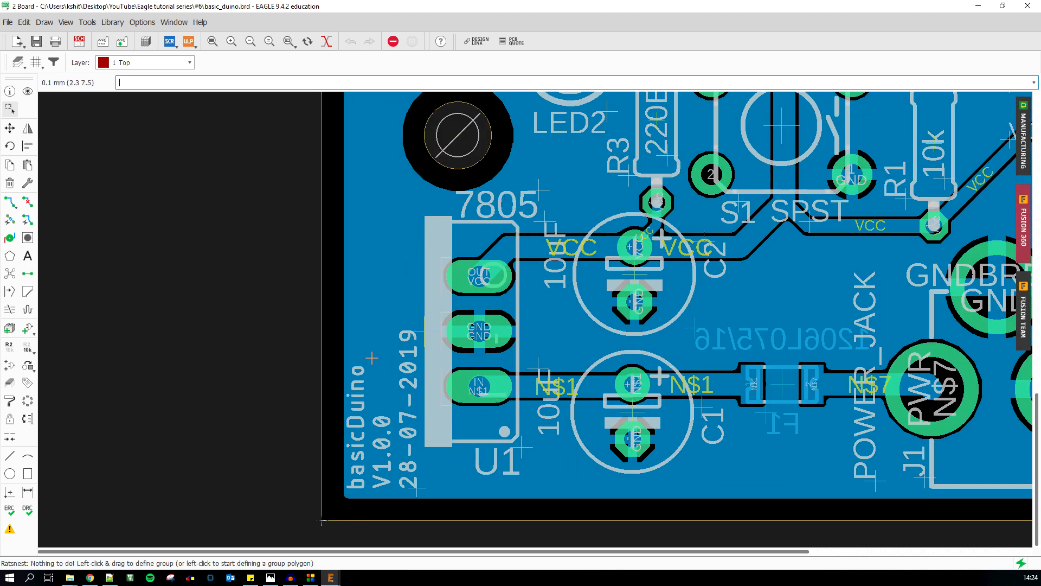
{"action": "scroll", "coordinate": [347, 400], "scroll_direction": "down", "scroll_amount": 3}
{"action": "scroll", "coordinate": [293, 461], "scroll_direction": "up", "scroll_amount": 2}
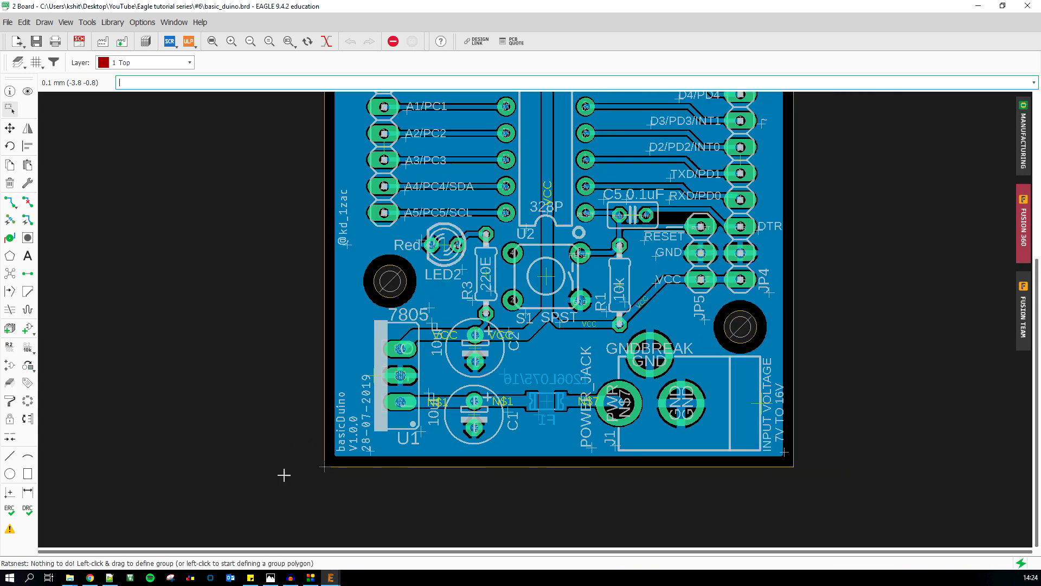
{"action": "scroll", "coordinate": [306, 437], "scroll_direction": "down", "scroll_amount": 1}
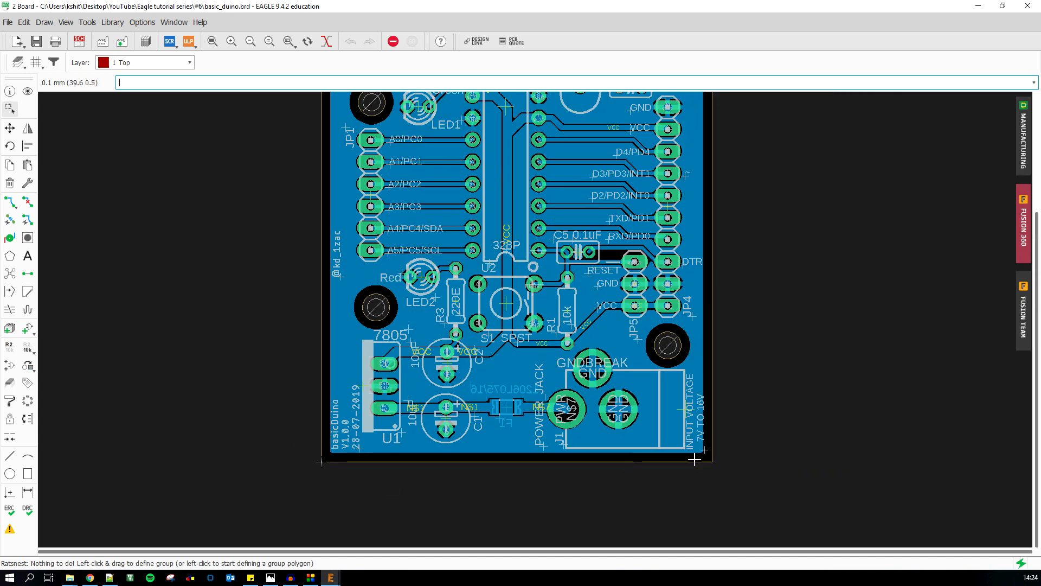
{"action": "scroll", "coordinate": [353, 435], "scroll_direction": "up", "scroll_amount": 2}
{"action": "scroll", "coordinate": [224, 428], "scroll_direction": "down", "scroll_amount": 4}
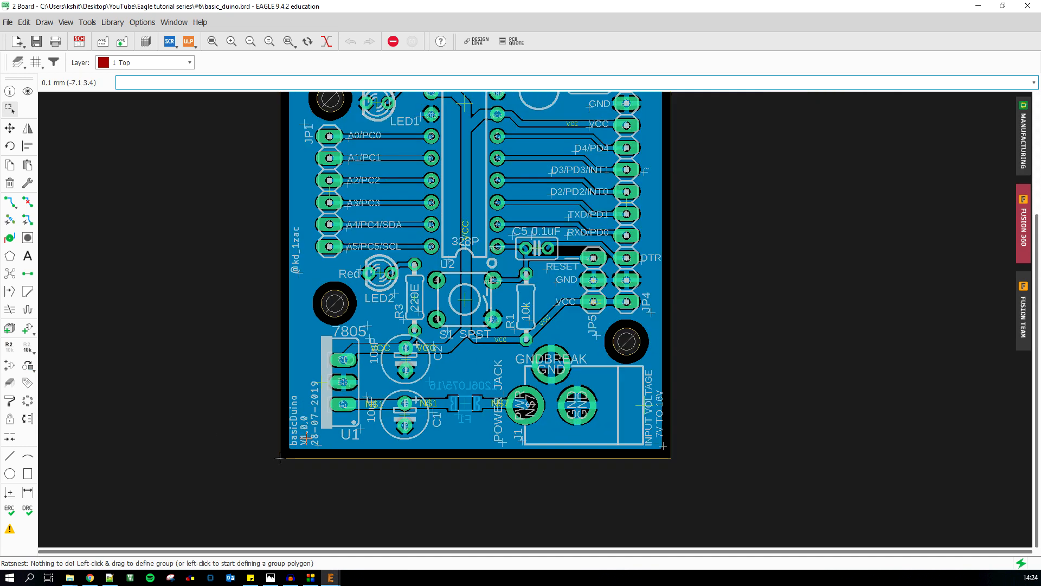
- Inspect the input voltage text beside power jack J1 and the surrounding labels on the board's lower half
{"action": "scroll", "coordinate": [622, 428], "scroll_direction": "up", "scroll_amount": 5}
{"action": "scroll", "coordinate": [252, 407], "scroll_direction": "up", "scroll_amount": 1}
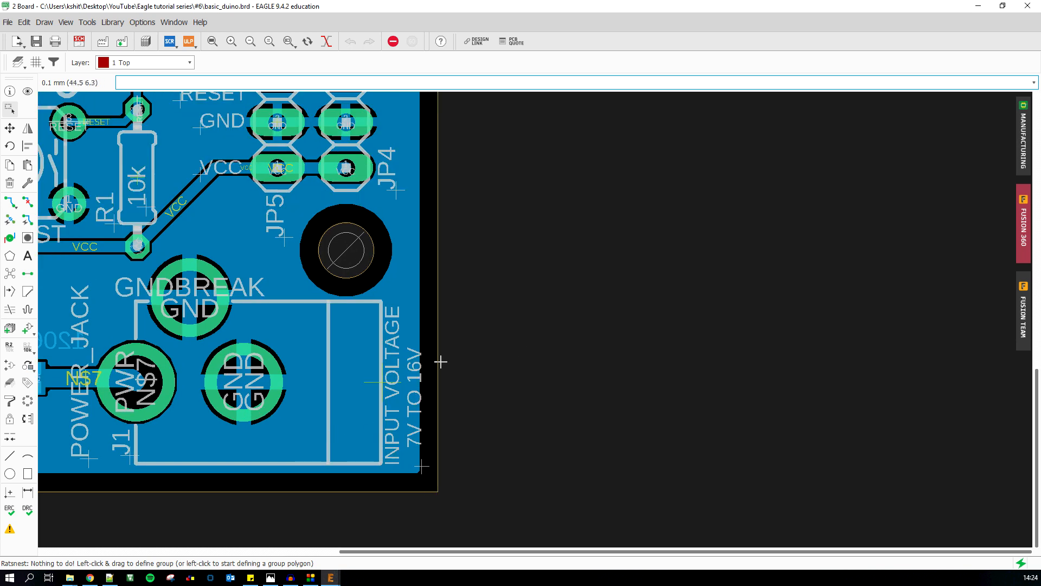
{"action": "scroll", "coordinate": [639, 372], "scroll_direction": "down", "scroll_amount": 5}
{"action": "scroll", "coordinate": [278, 332], "scroll_direction": "up", "scroll_amount": 4}
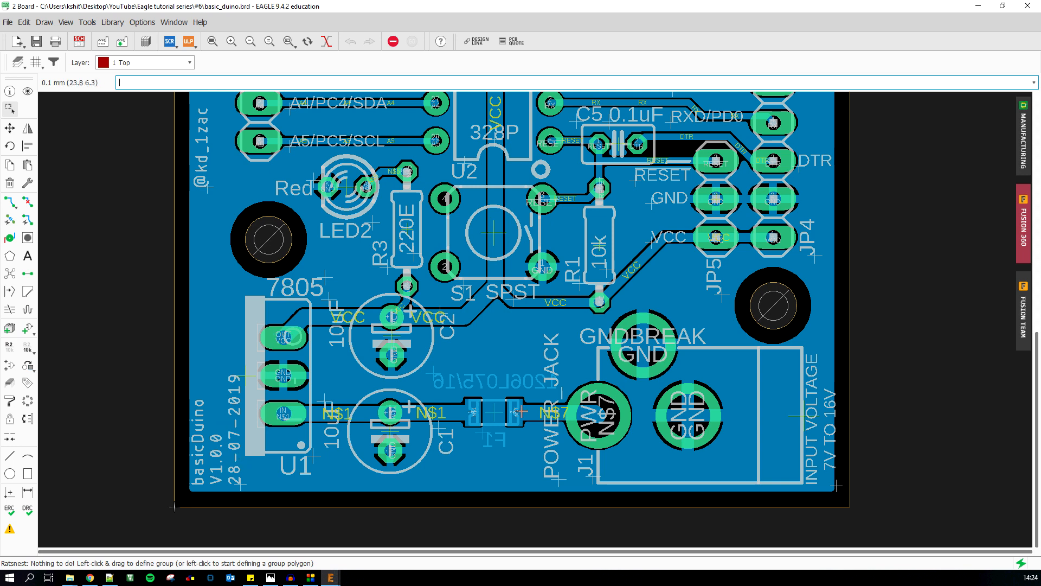
{"action": "scroll", "coordinate": [230, 388], "scroll_direction": "down", "scroll_amount": 1}
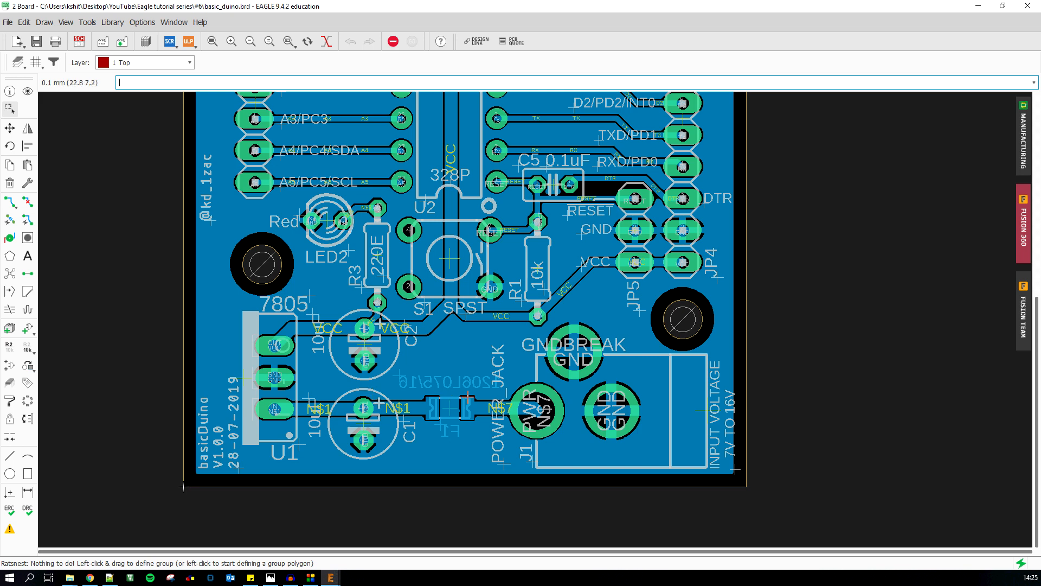
{"action": "scroll", "coordinate": [400, 379], "scroll_direction": "down", "scroll_amount": 1}
{"action": "scroll", "coordinate": [693, 409], "scroll_direction": "up", "scroll_amount": 1}
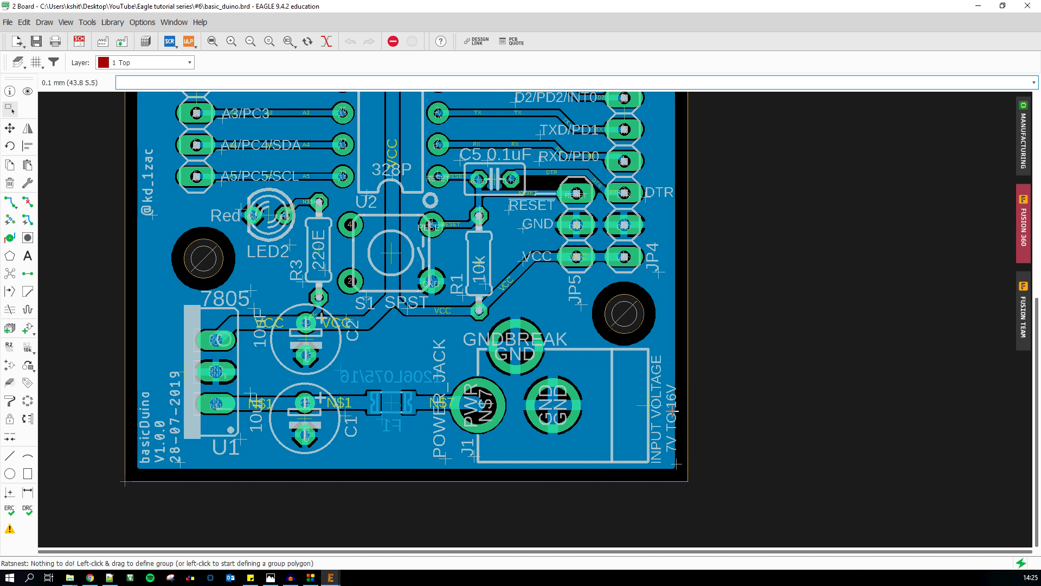
{"action": "scroll", "coordinate": [658, 426], "scroll_direction": "down", "scroll_amount": 1}
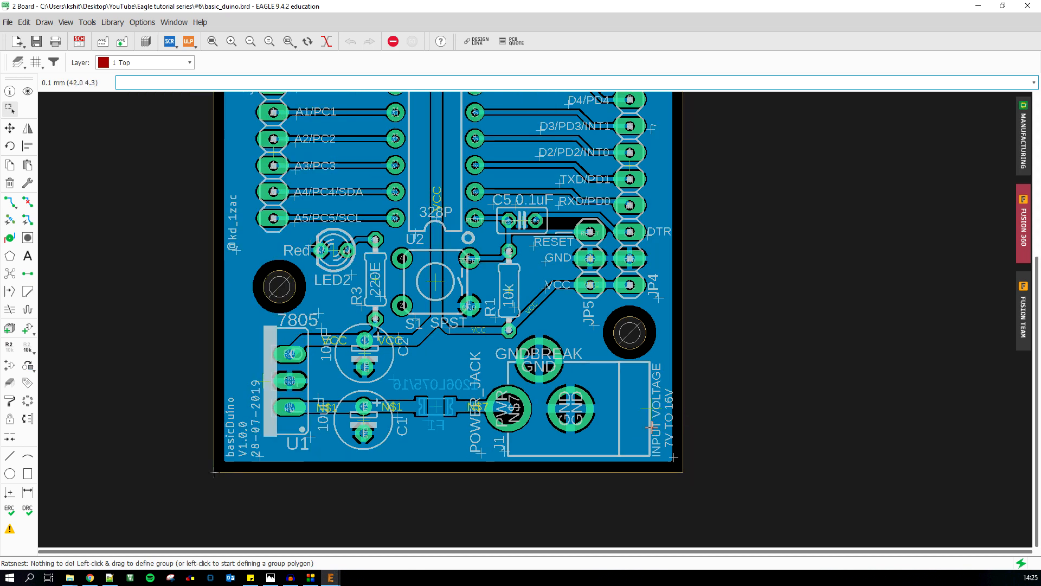
{"action": "scroll", "coordinate": [535, 467], "scroll_direction": "down", "scroll_amount": 2}
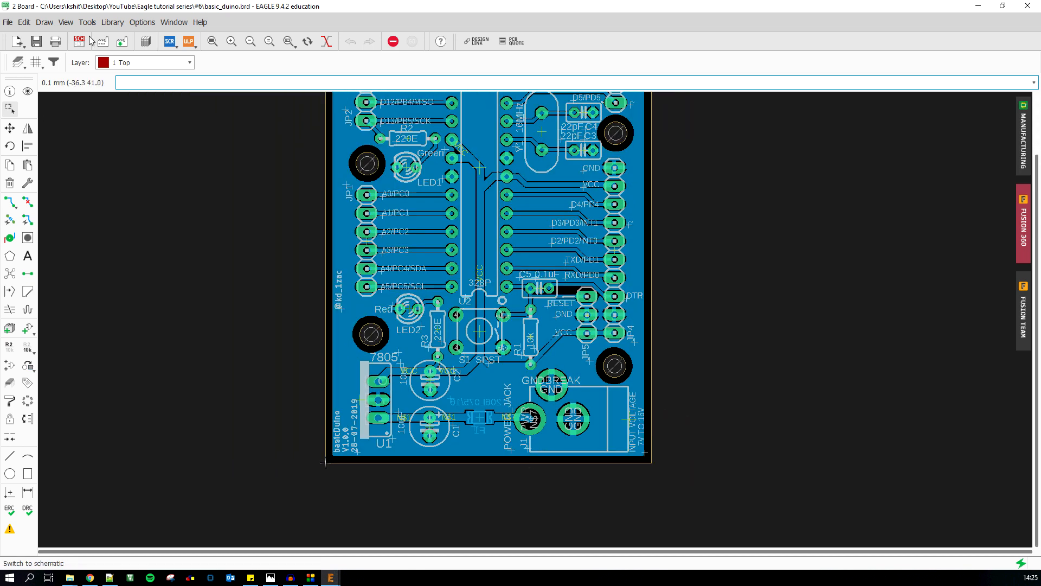
- Fit the whole board in view, start the CAM Processor for it and maximize its window
{"action": "left_click", "coordinate": [212, 42]}
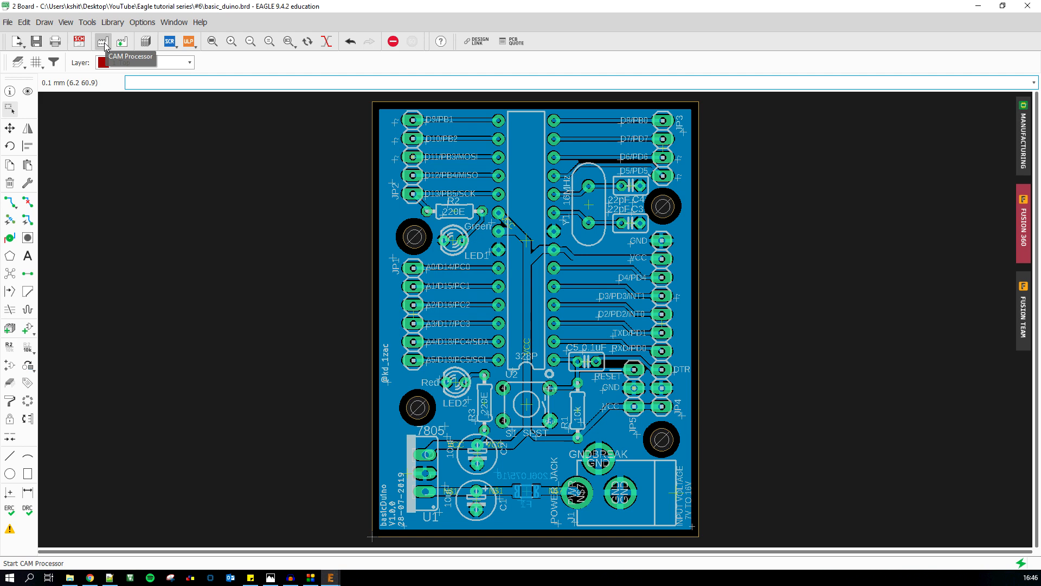
{"action": "left_click", "coordinate": [105, 44]}
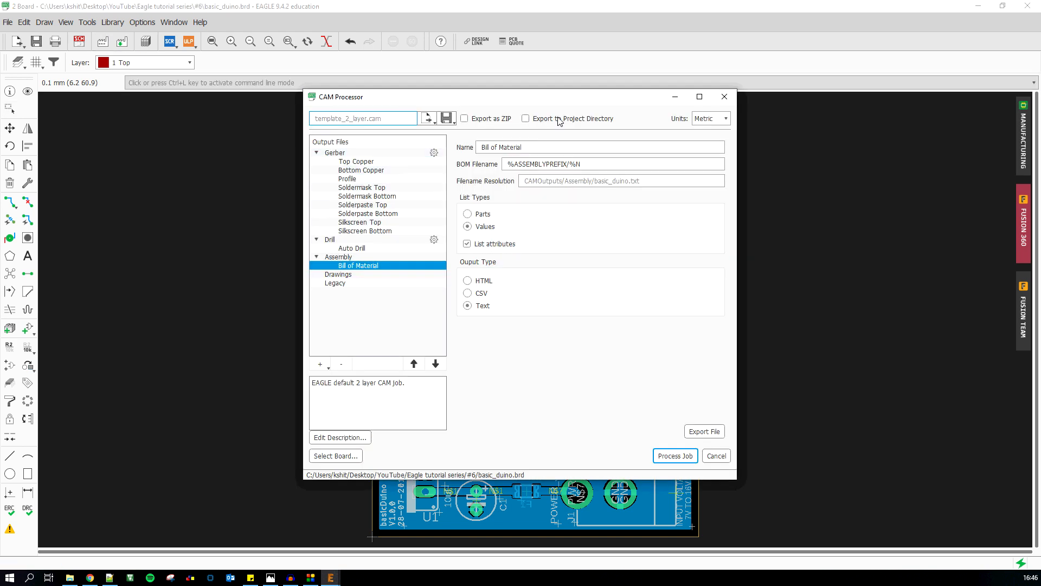
{"action": "left_click", "coordinate": [700, 97]}
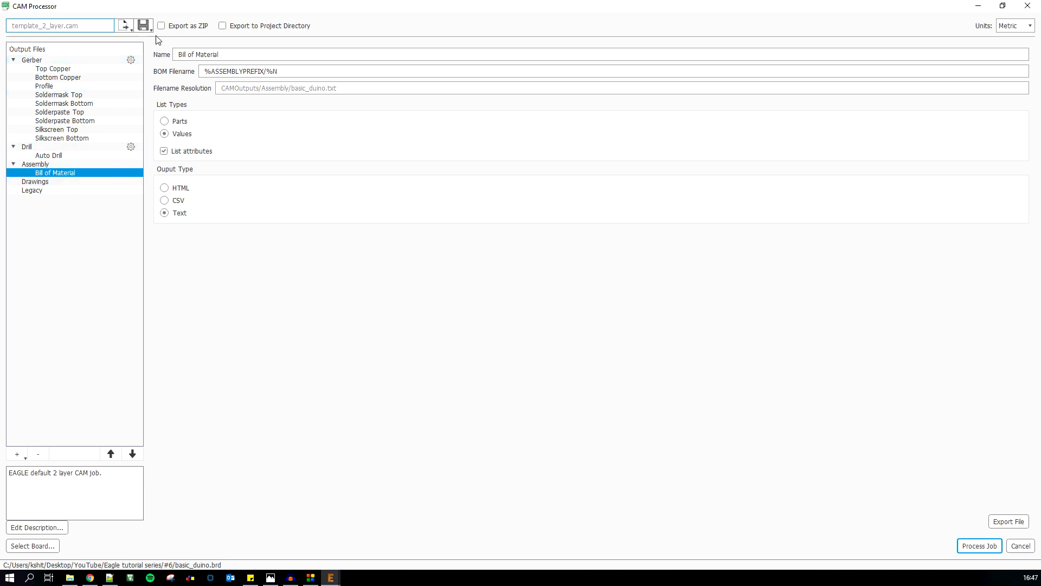
- Start loading a CAM file from disk and browse to the EAGLE 9.4.2 folder on the C: drive
{"action": "left_click", "coordinate": [124, 27]}
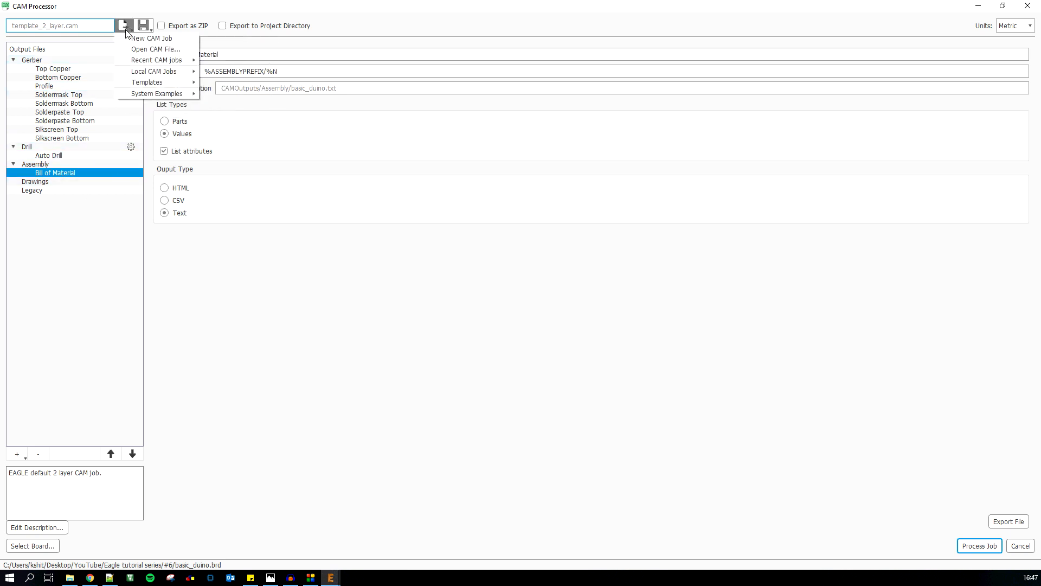
{"action": "left_click", "coordinate": [162, 49]}
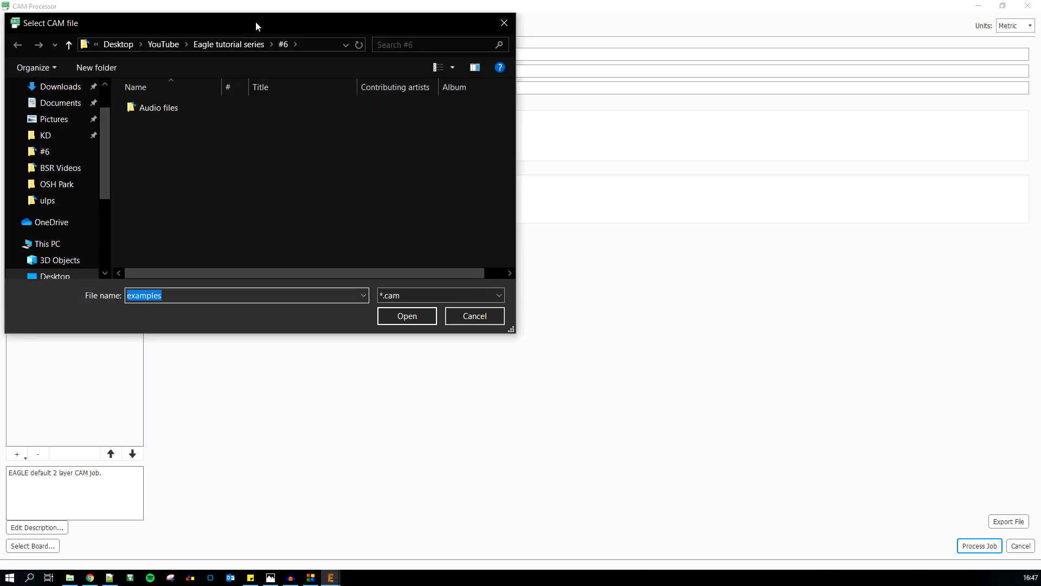
{"action": "left_click_drag", "start_coordinate": [256, 23], "coordinate": [429, 108]}
{"action": "scroll", "coordinate": [247, 325], "scroll_direction": "down", "scroll_amount": 2}
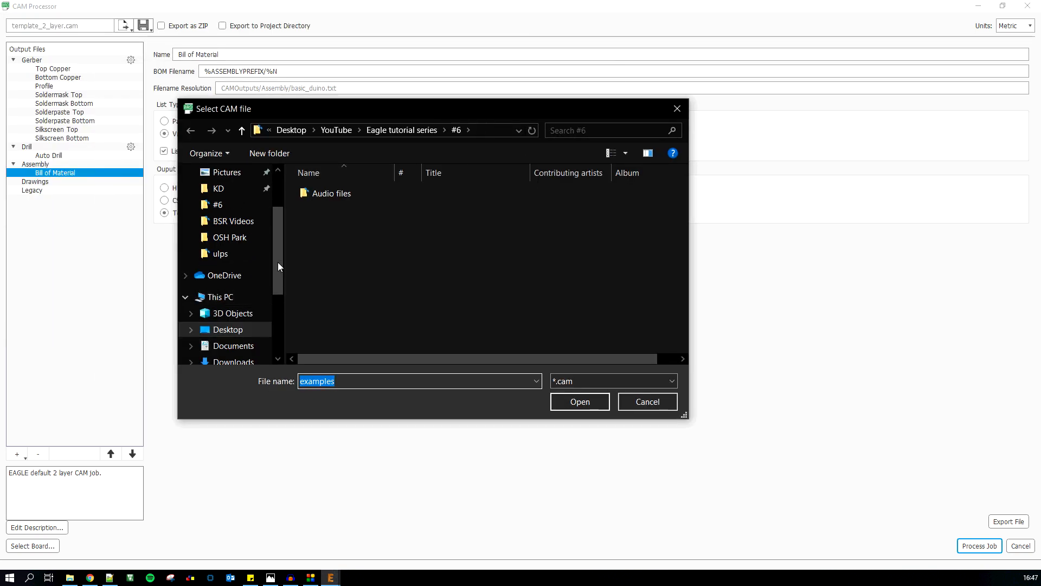
{"action": "scroll", "coordinate": [216, 312], "scroll_direction": "down", "scroll_amount": 2}
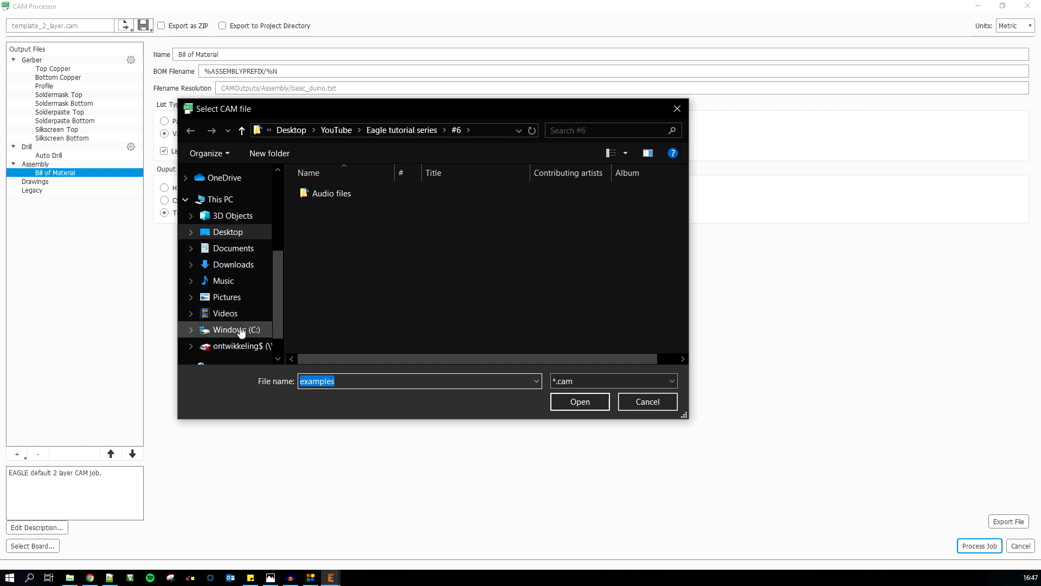
{"action": "left_click", "coordinate": [242, 330]}
{"action": "double_click", "coordinate": [332, 250]}
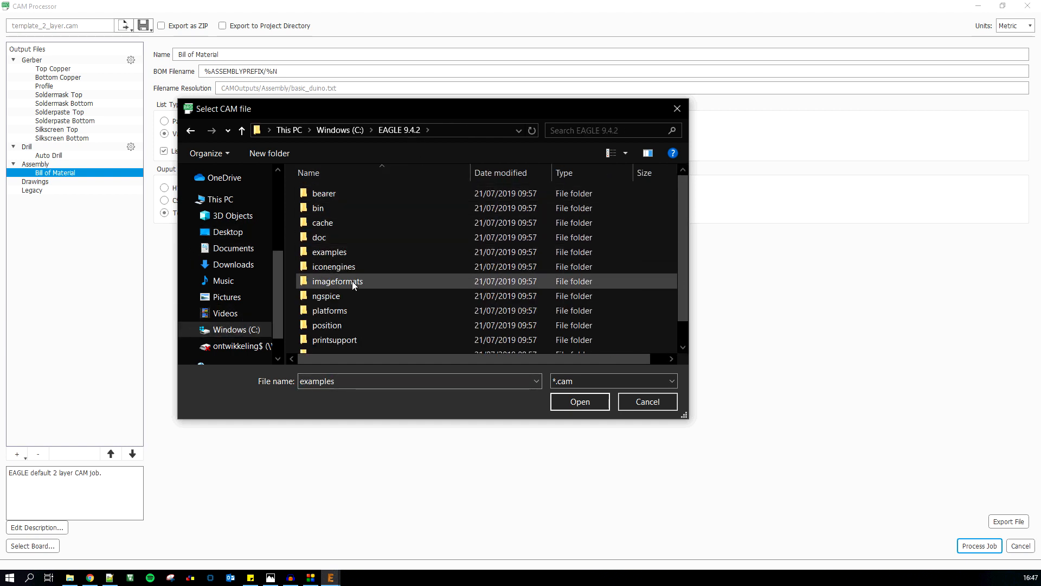
- Browse through the examples, cam, examples and Third Party folders to the OSH Park folder of CAM files
{"action": "scroll", "coordinate": [354, 273], "scroll_direction": "down", "scroll_amount": 1}
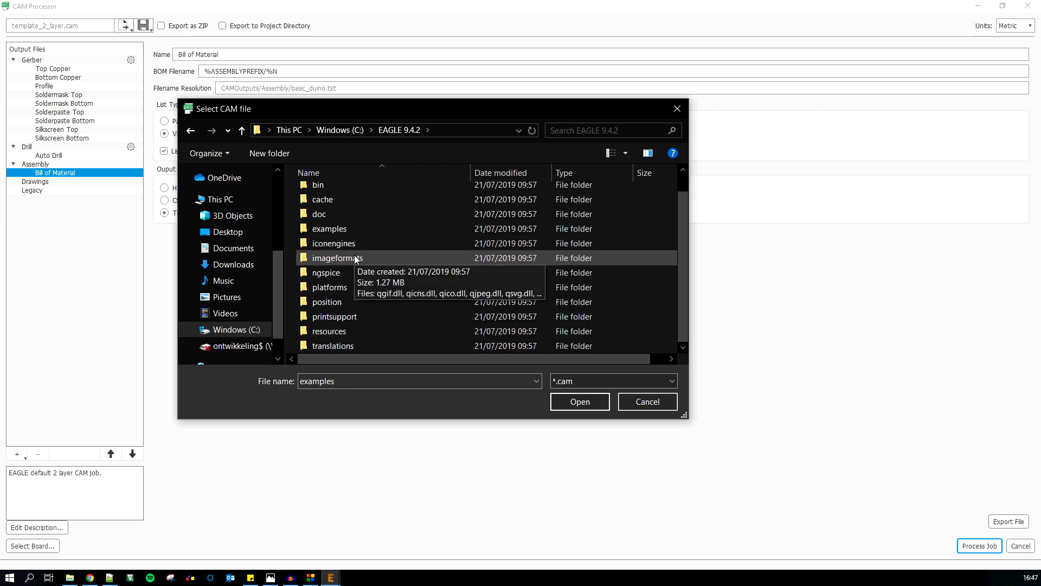
{"action": "double_click", "coordinate": [359, 230]}
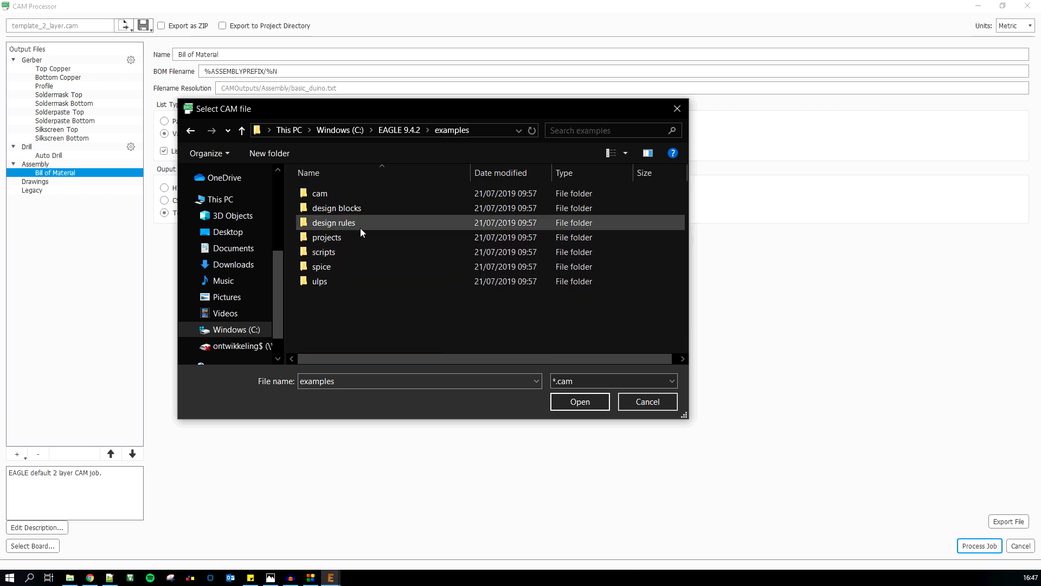
{"action": "double_click", "coordinate": [363, 194]}
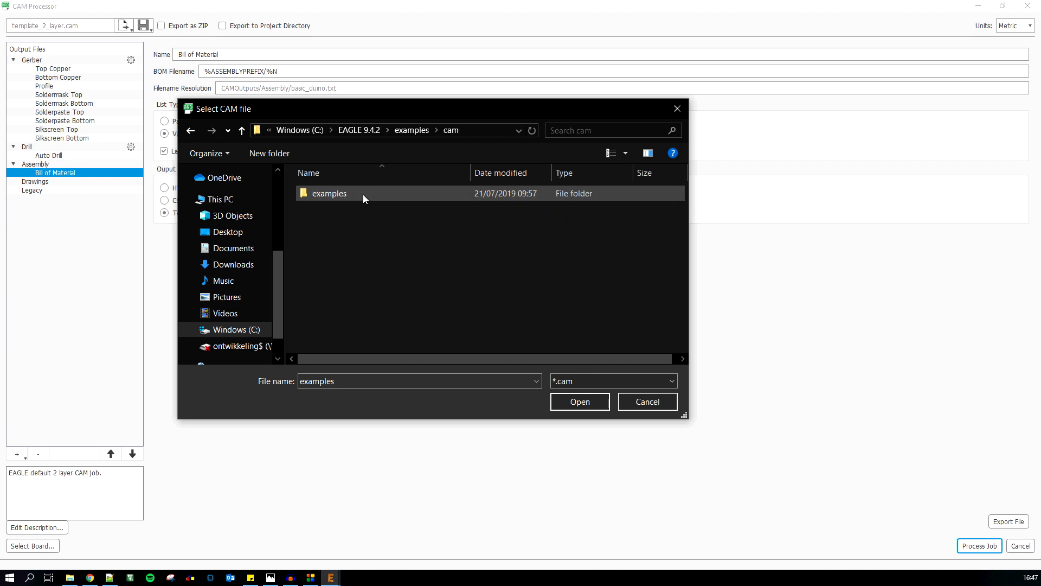
{"action": "double_click", "coordinate": [363, 194]}
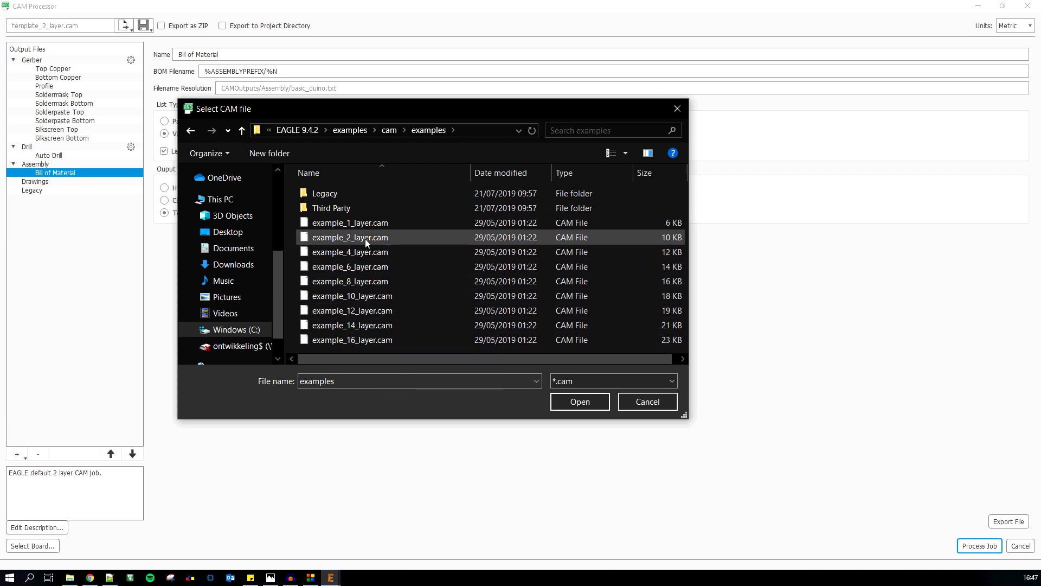
{"action": "double_click", "coordinate": [350, 208]}
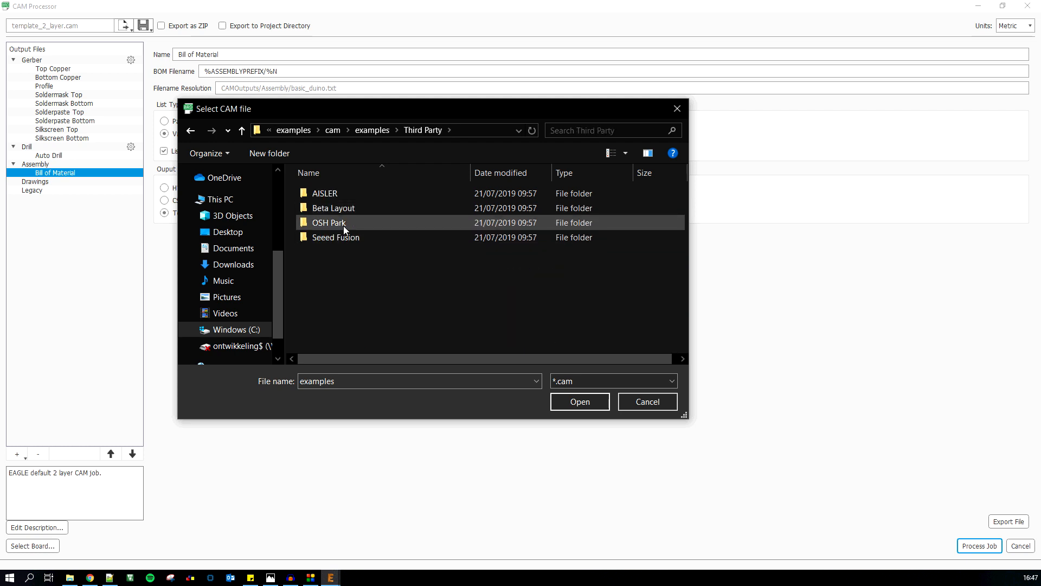
{"action": "double_click", "coordinate": [343, 224]}
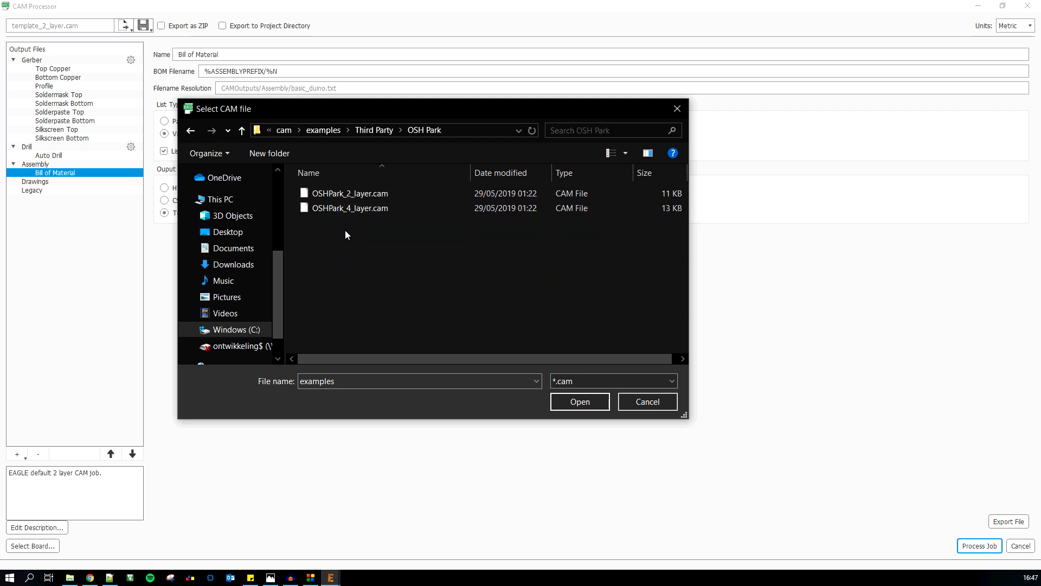
- Load the OSHPark_2_layer.cam job and add layer 20 Dimension to its Board Outline output
{"action": "left_click", "coordinate": [348, 197]}
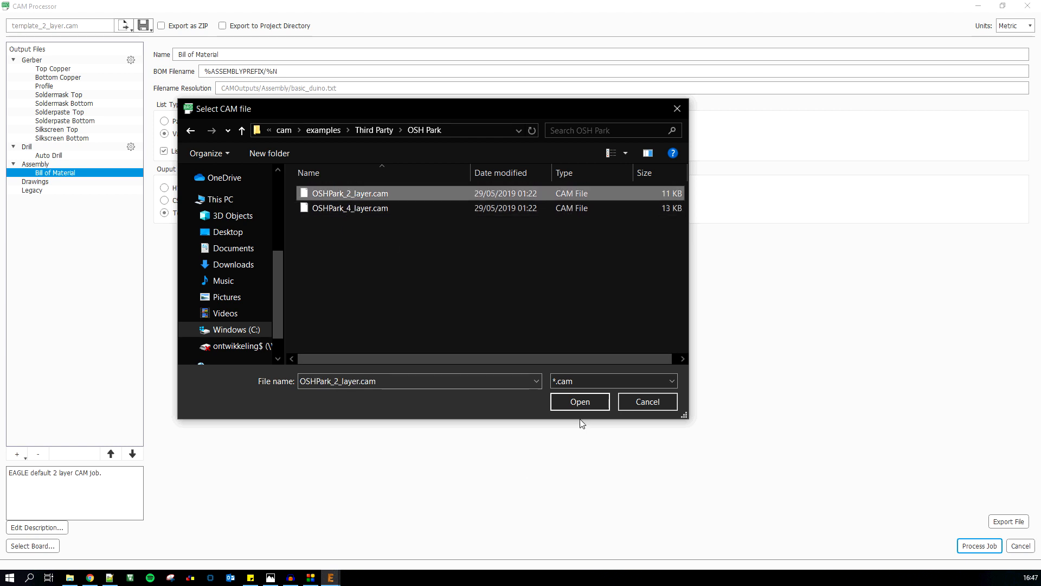
{"action": "left_click", "coordinate": [591, 402]}
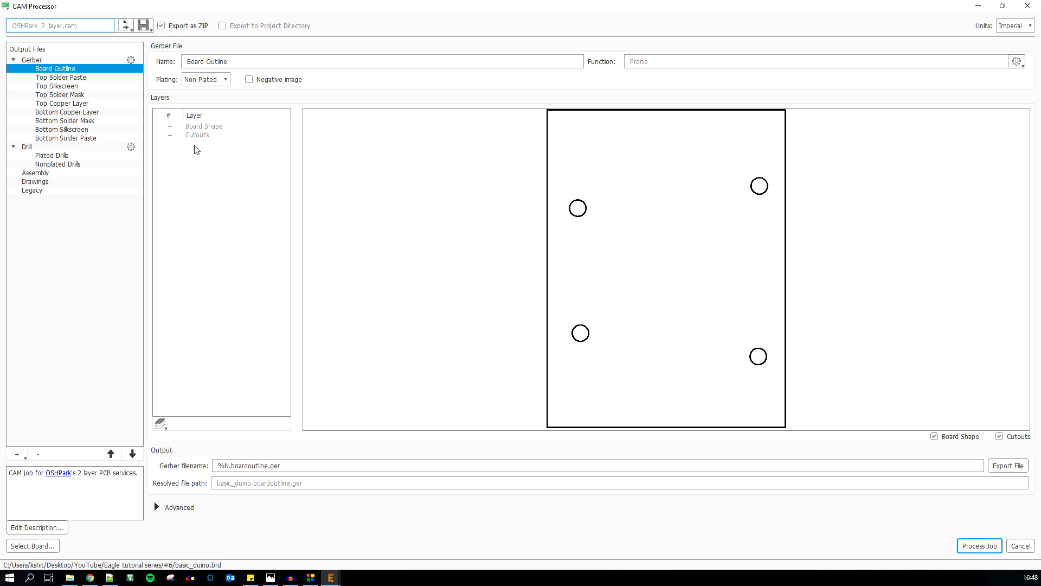
{"action": "left_click", "coordinate": [162, 425]}
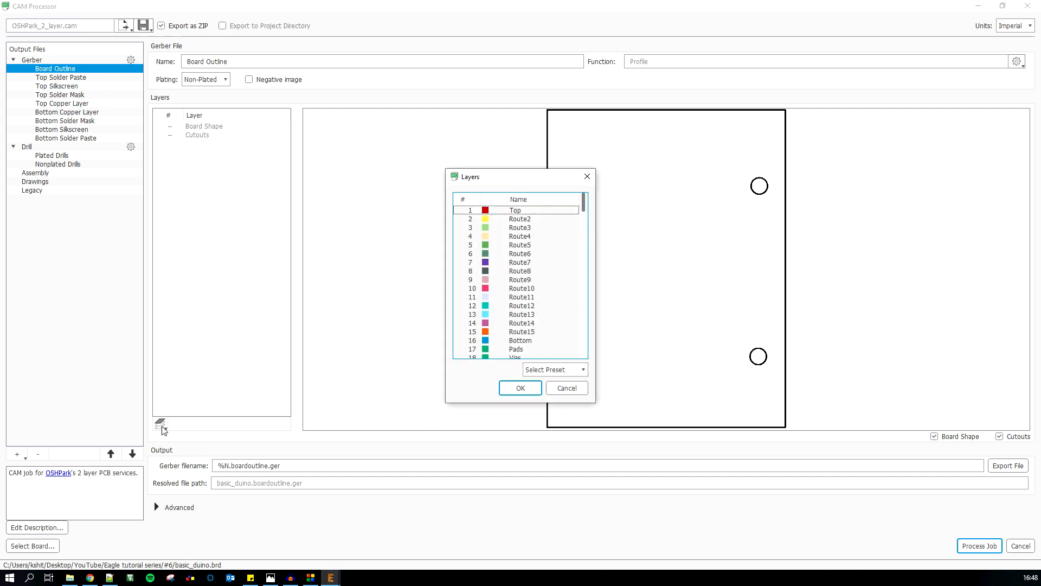
{"action": "scroll", "coordinate": [520, 304], "scroll_direction": "down", "scroll_amount": 3}
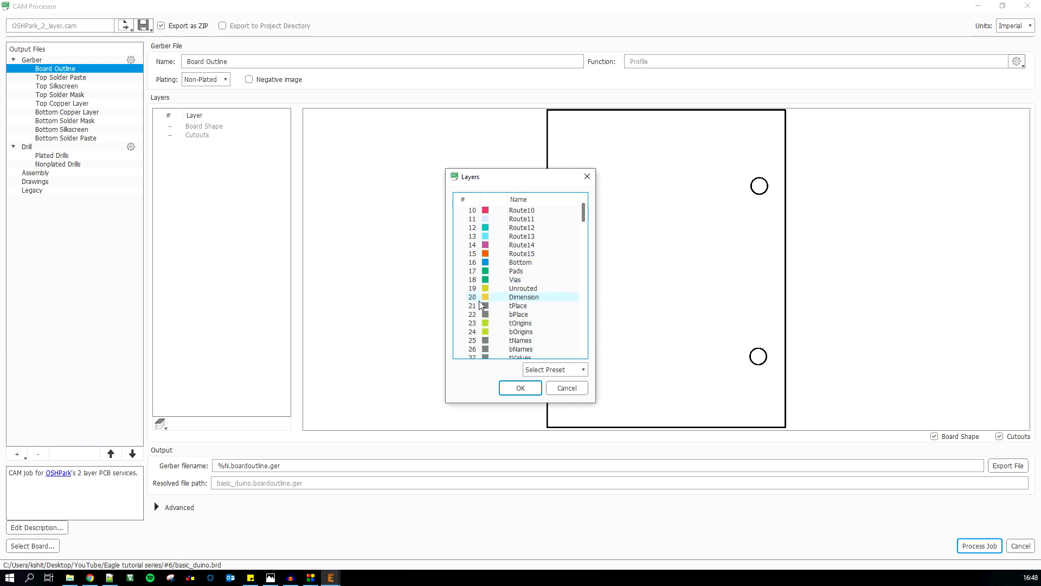
{"action": "left_click", "coordinate": [471, 298]}
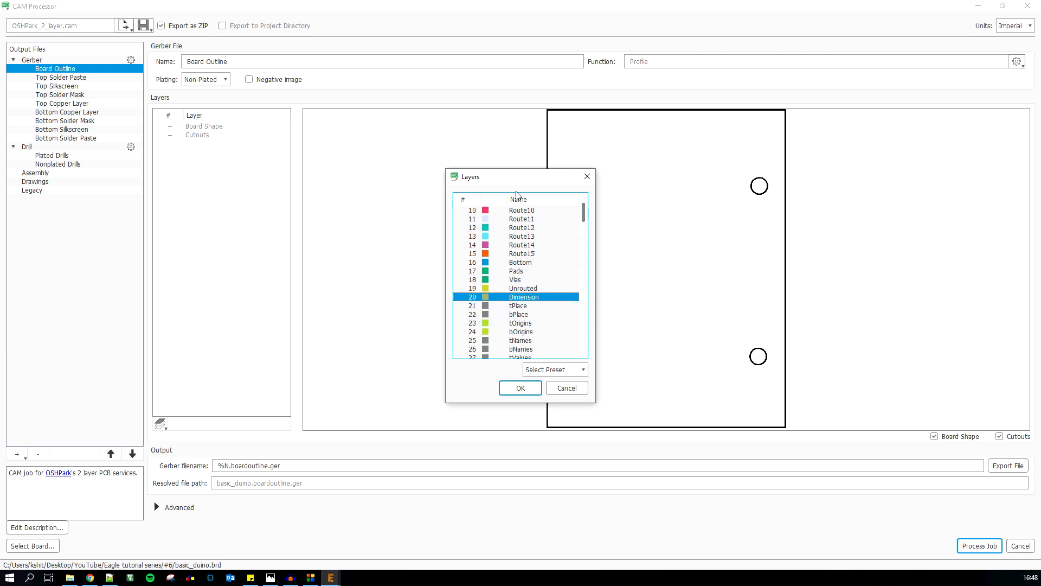
{"action": "left_click_drag", "start_coordinate": [524, 183], "coordinate": [397, 189]}
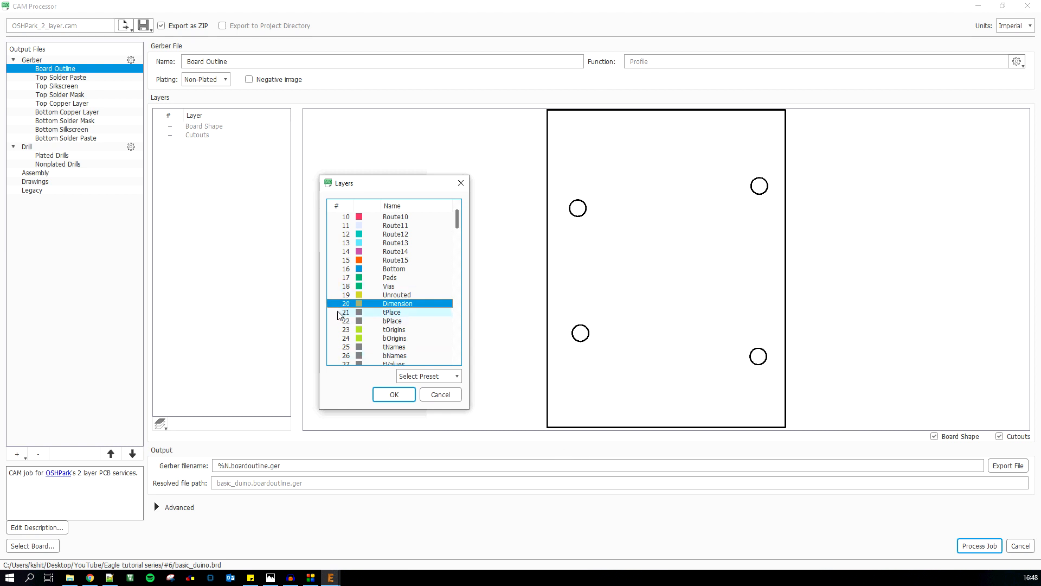
{"action": "left_click", "coordinate": [386, 394]}
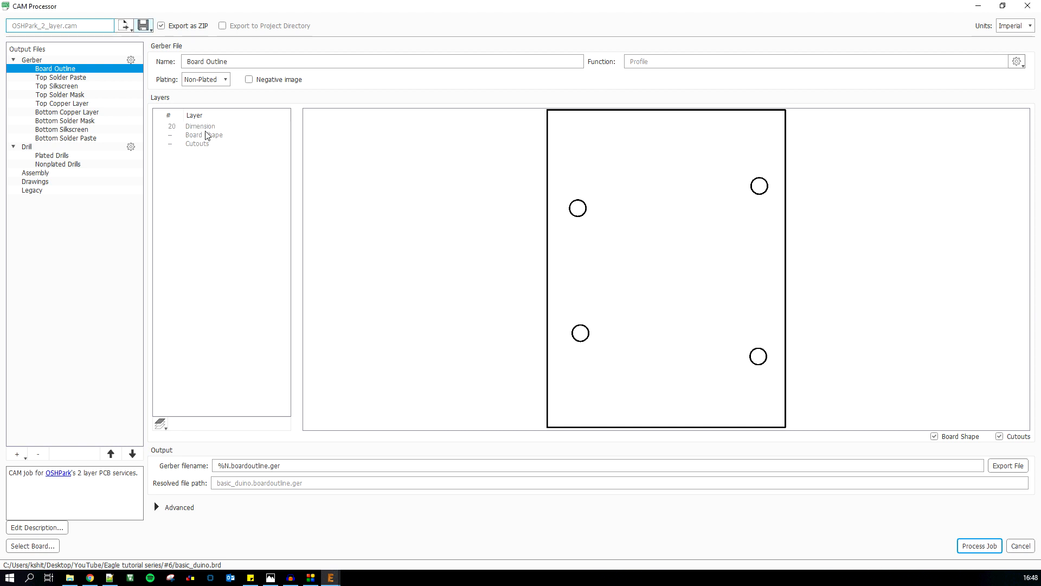
- Remove the Top Solder Paste output from the Gerber files of the CAM job
{"action": "left_click", "coordinate": [70, 77]}
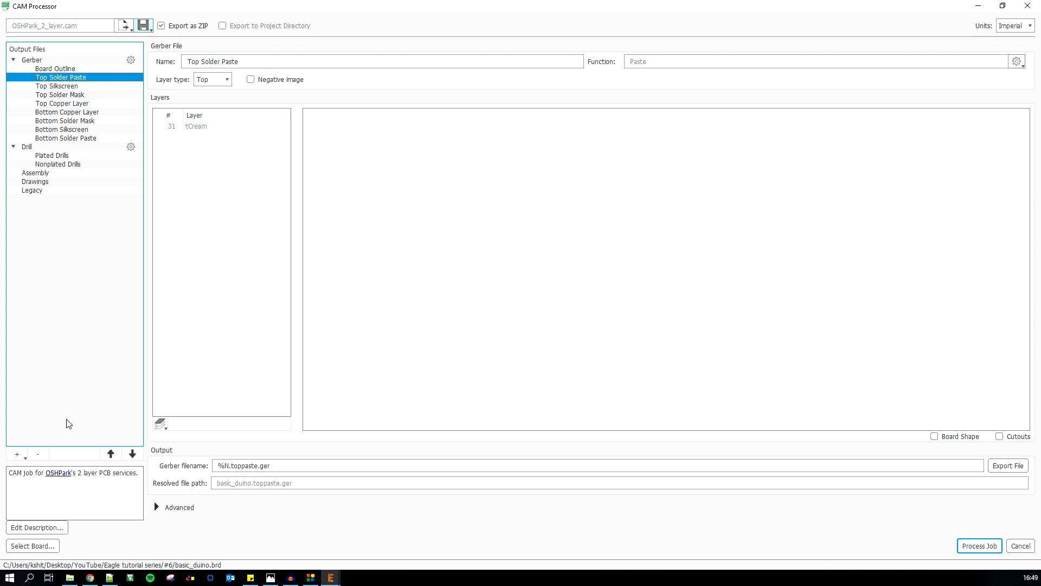
{"action": "left_click", "coordinate": [46, 454]}
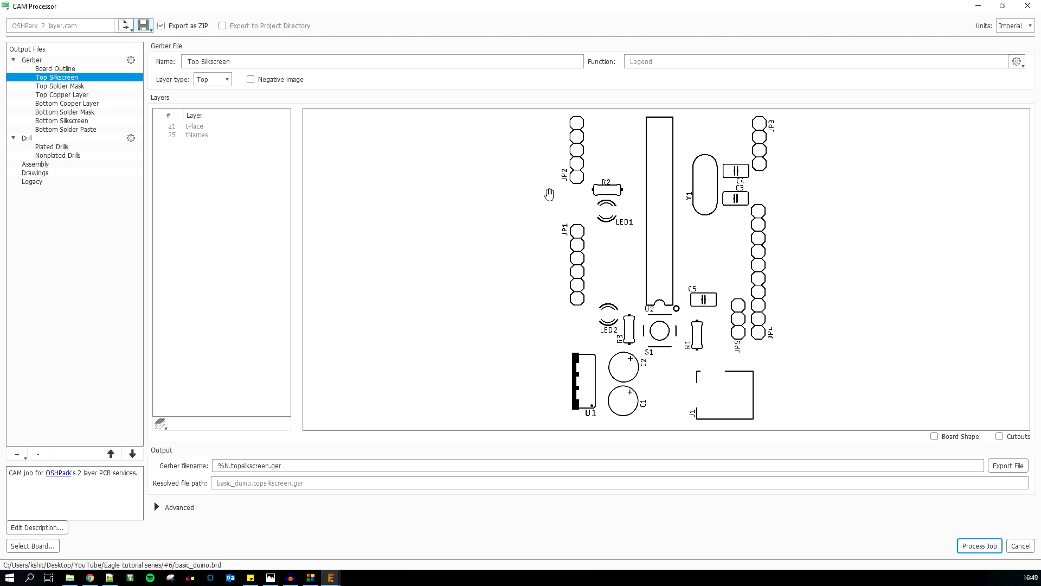
- Add layers 27 tValues and 121 _tsilk to the Top Silkscreen output
{"action": "left_click", "coordinate": [168, 425]}
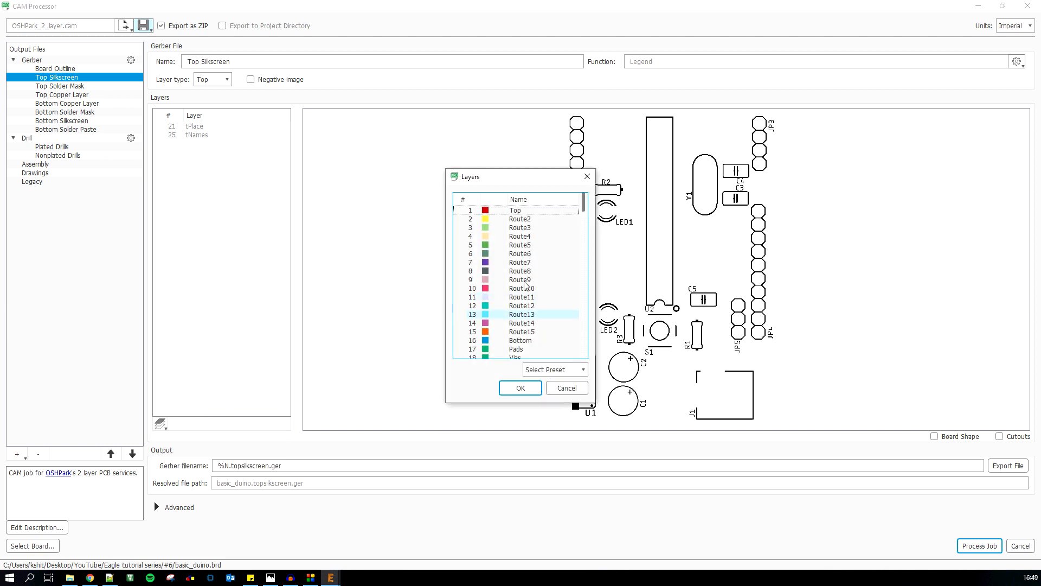
{"action": "scroll", "coordinate": [525, 283], "scroll_direction": "down", "scroll_amount": 6}
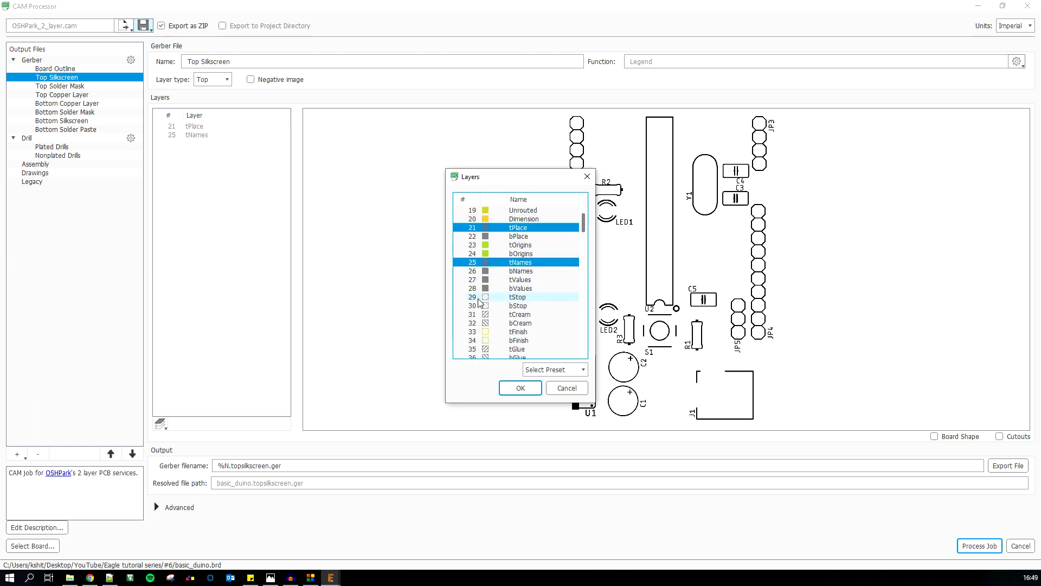
{"action": "left_click", "coordinate": [495, 280]}
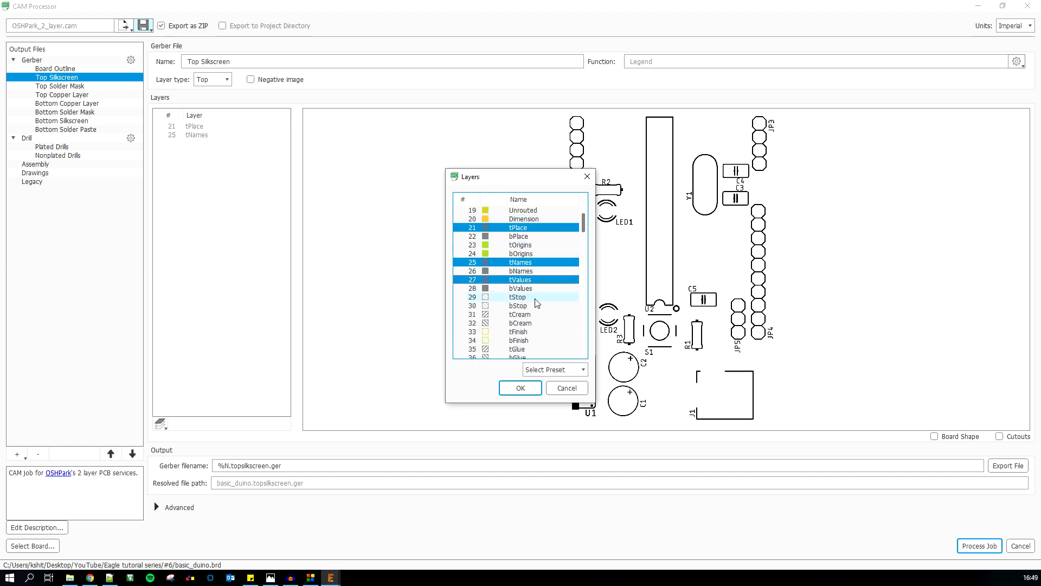
{"action": "scroll", "coordinate": [534, 300], "scroll_direction": "down", "scroll_amount": 20}
{"action": "scroll", "coordinate": [534, 297], "scroll_direction": "down", "scroll_amount": 6}
{"action": "scroll", "coordinate": [533, 297], "scroll_direction": "up", "scroll_amount": 4}
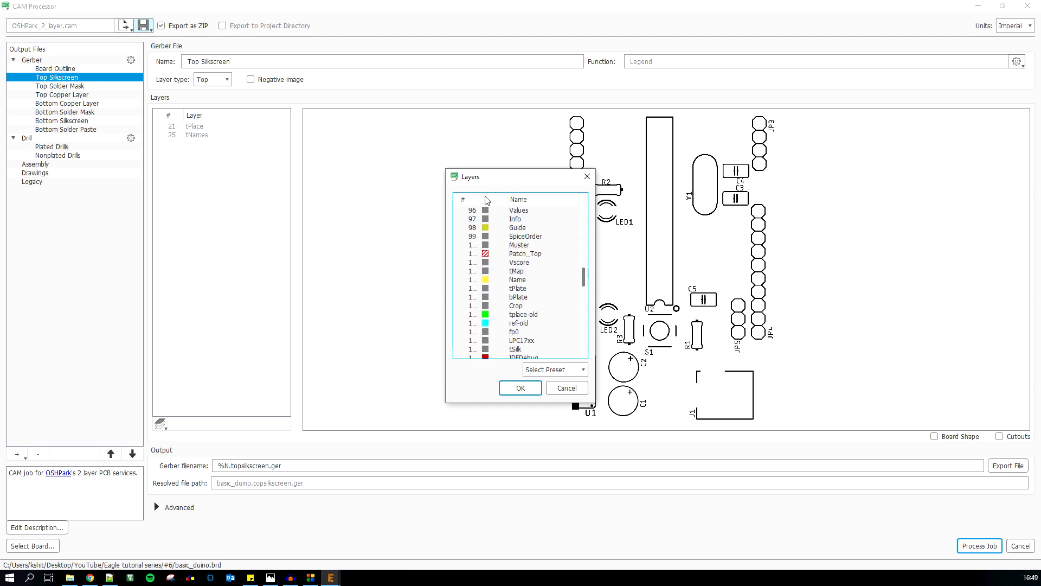
{"action": "left_click_drag", "start_coordinate": [481, 195], "coordinate": [490, 196]}
{"action": "scroll", "coordinate": [480, 271], "scroll_direction": "down", "scroll_amount": 6}
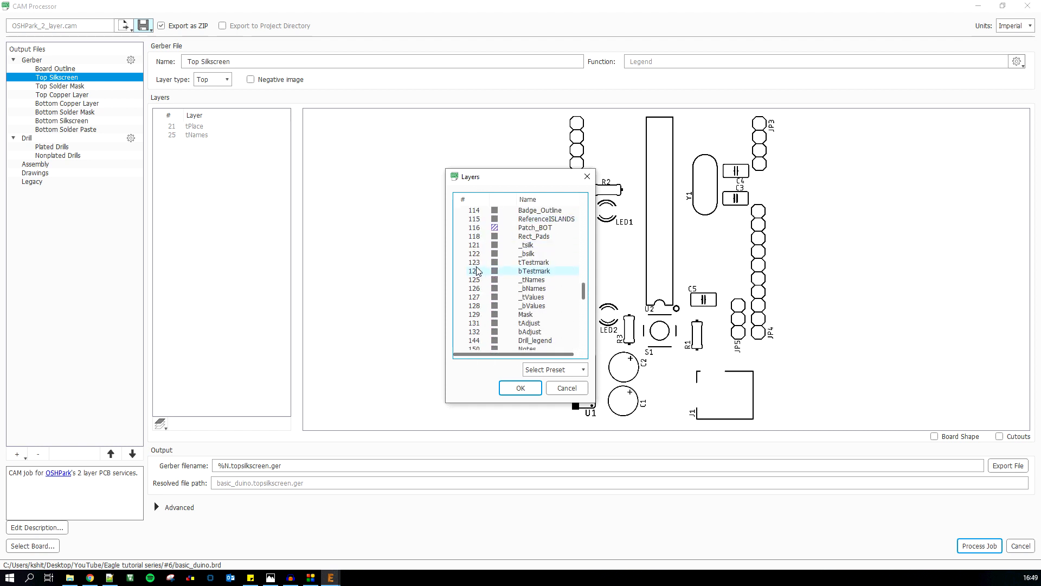
{"action": "left_click", "coordinate": [482, 247]}
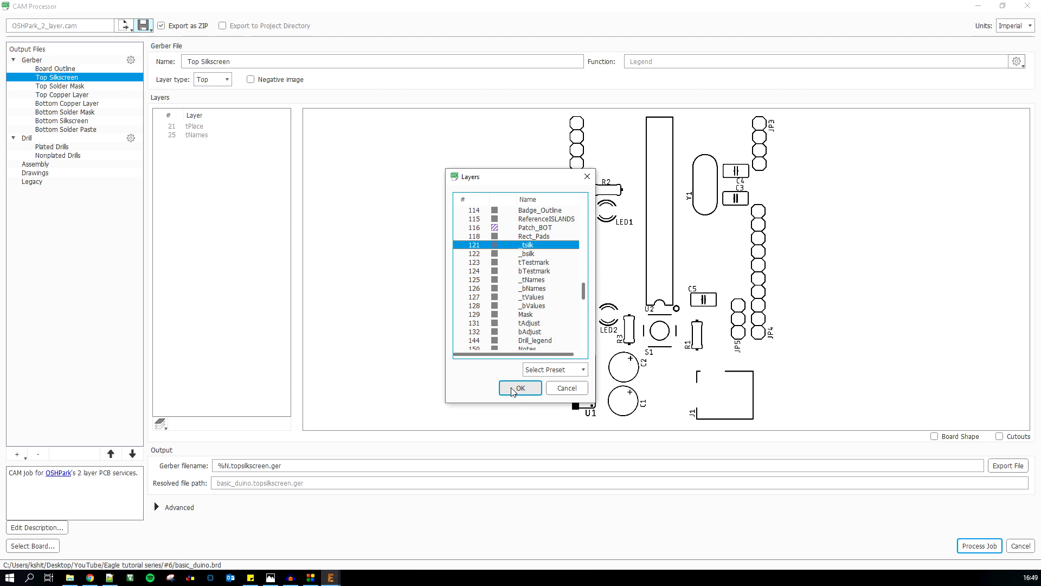
{"action": "left_click", "coordinate": [519, 387]}
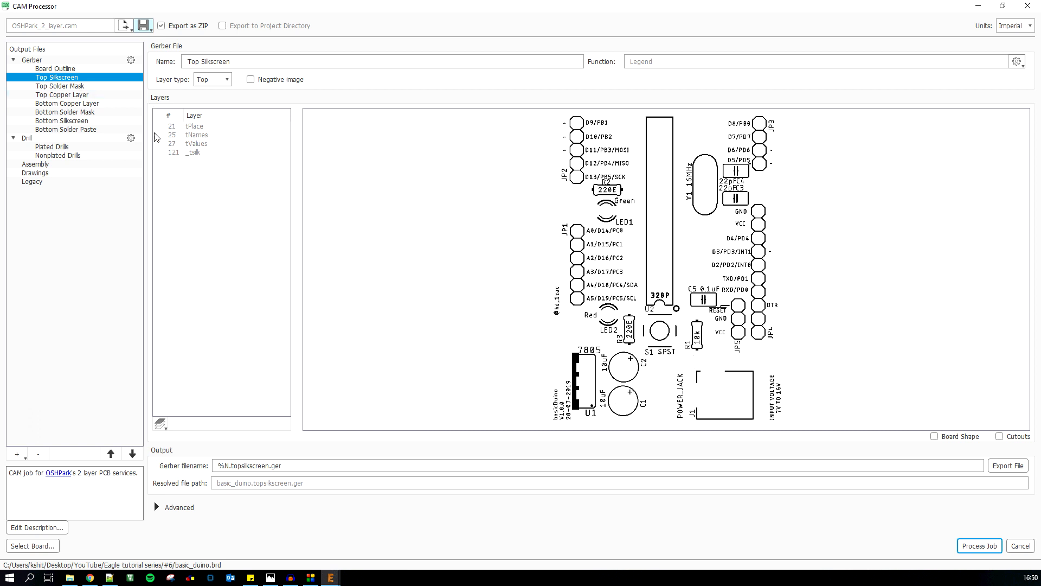
- Remove the Top Solder Mask and Top Copper Layer outputs from the Gerber files
{"action": "left_click", "coordinate": [62, 87]}
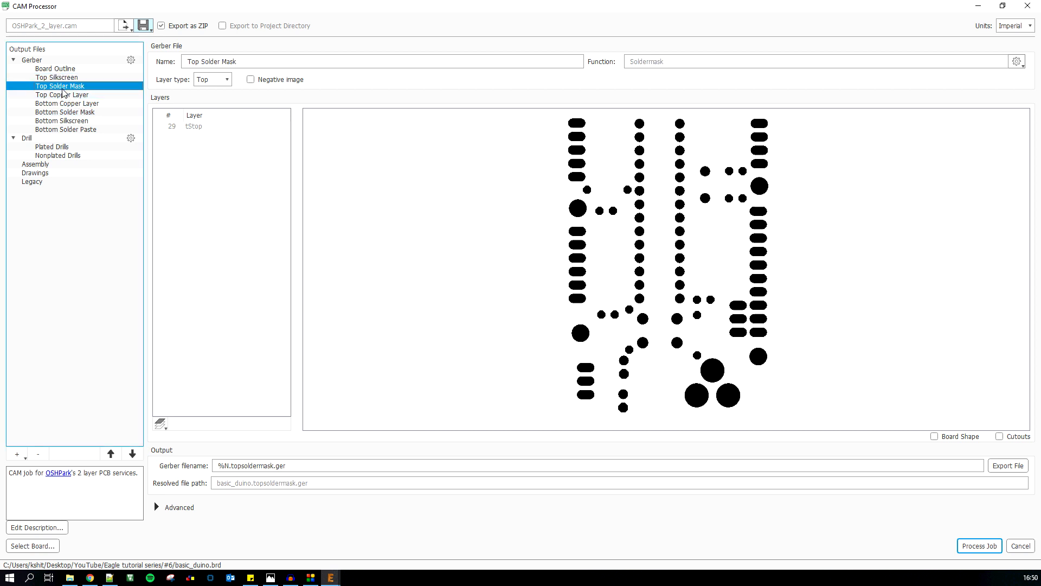
{"action": "left_click", "coordinate": [37, 453]}
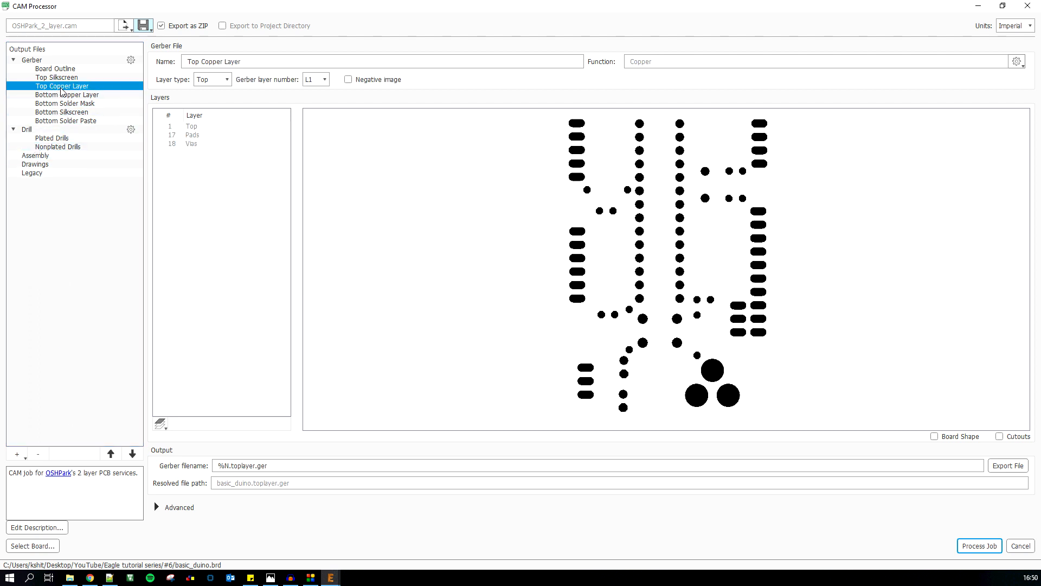
{"action": "left_click", "coordinate": [41, 452]}
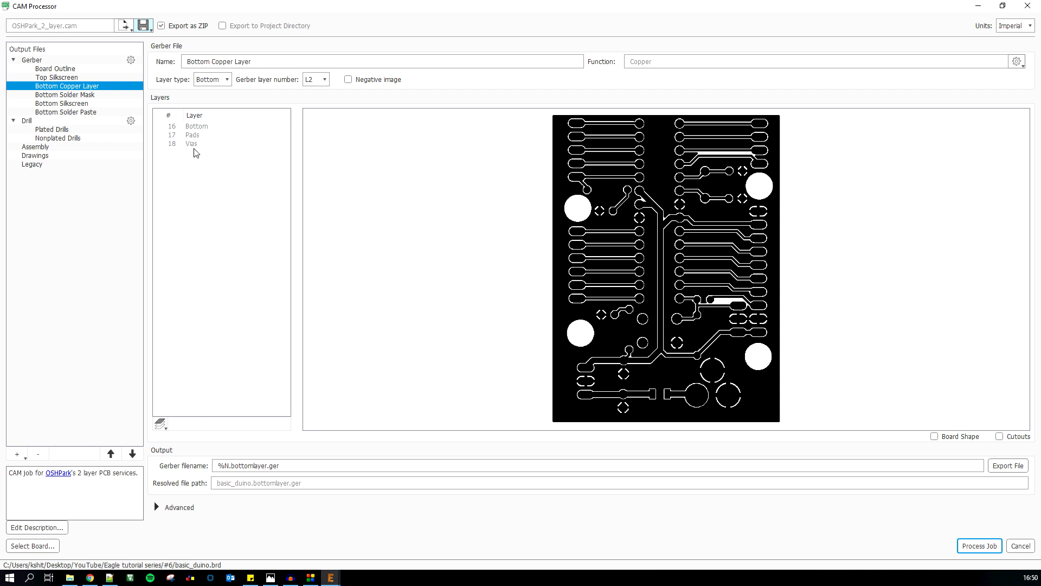
- Check the Bottom Solder Mask output, and add layers 28 bValues and 122 _bsilk to the Bottom Silkscreen output
{"action": "left_click", "coordinate": [70, 97]}
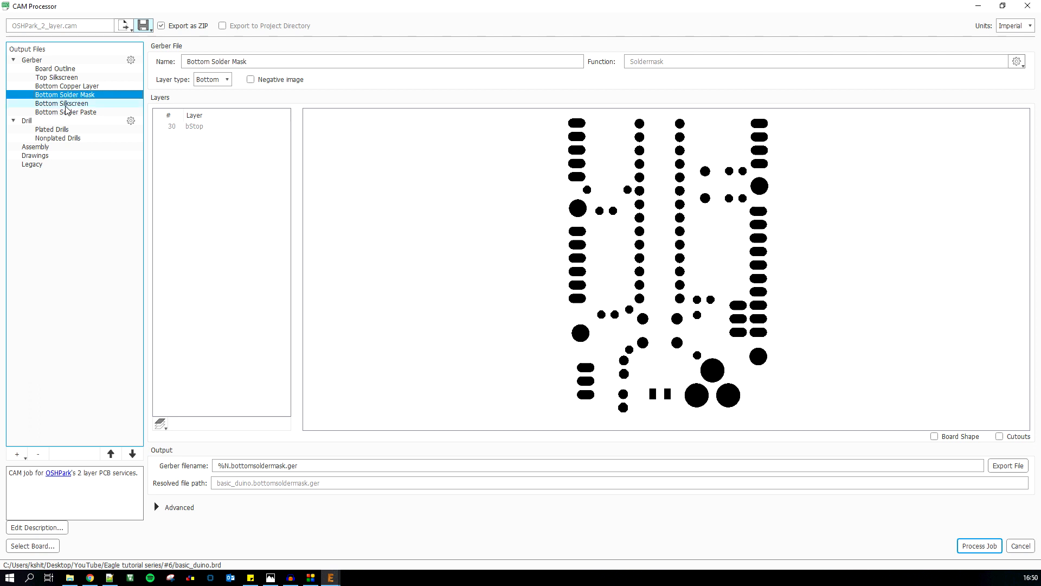
{"action": "left_click", "coordinate": [67, 103]}
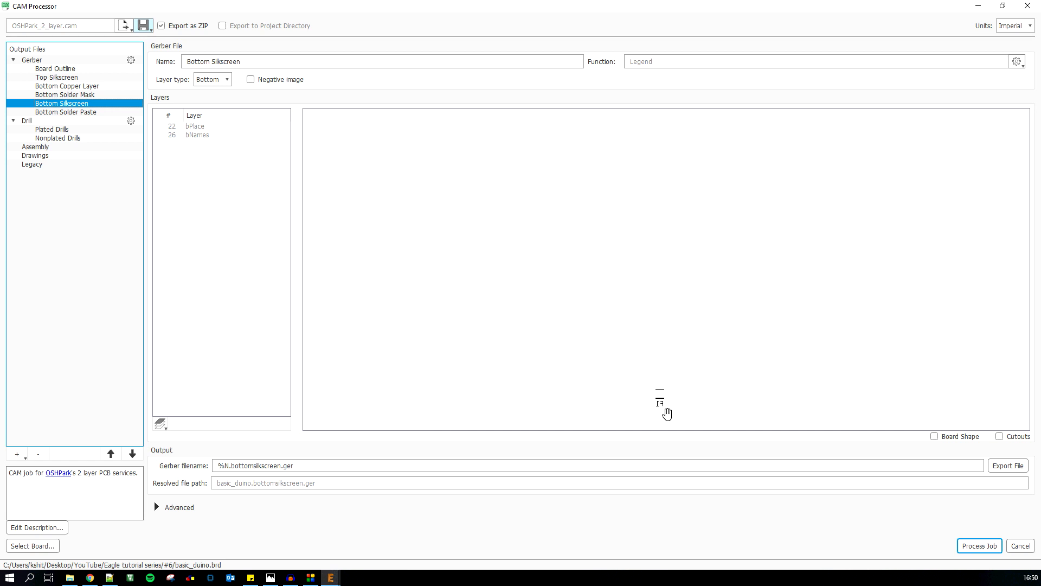
{"action": "left_click", "coordinate": [161, 423]}
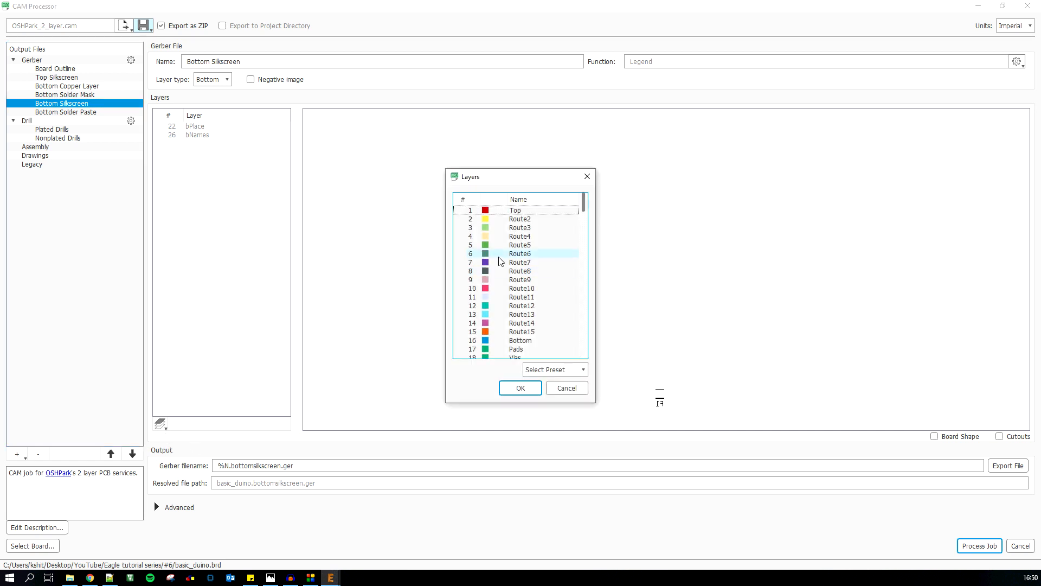
{"action": "scroll", "coordinate": [500, 261], "scroll_direction": "down", "scroll_amount": 6}
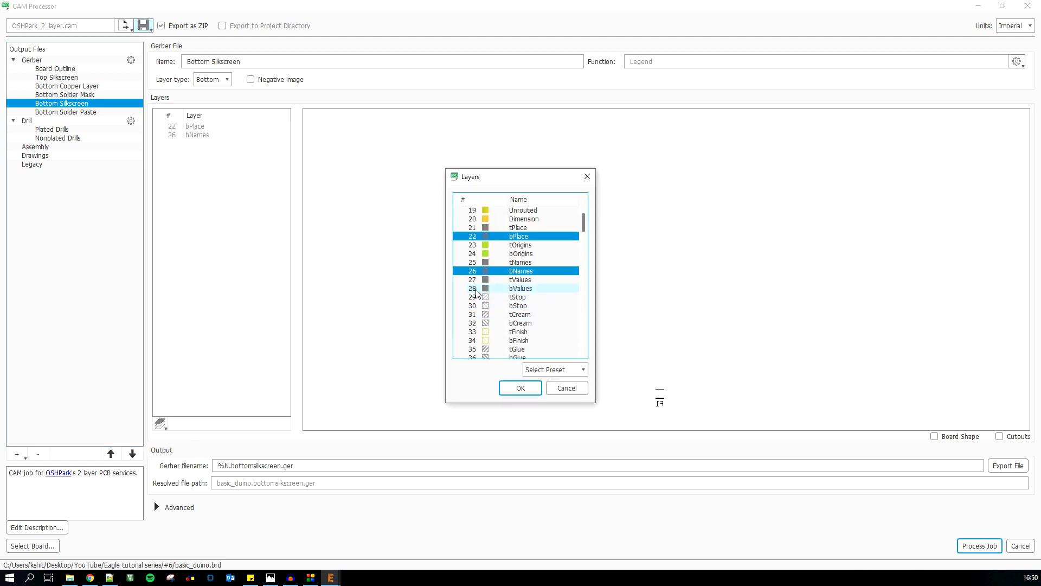
{"action": "scroll", "coordinate": [488, 314], "scroll_direction": "down", "scroll_amount": 20}
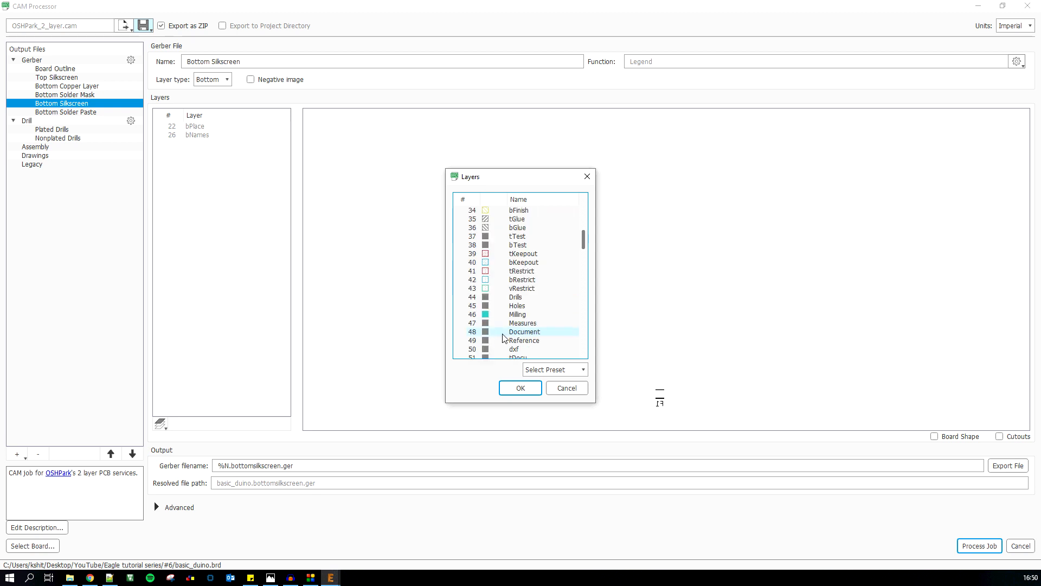
{"action": "scroll", "coordinate": [503, 337], "scroll_direction": "up", "scroll_amount": 2}
{"action": "scroll", "coordinate": [503, 337], "scroll_direction": "down", "scroll_amount": 2}
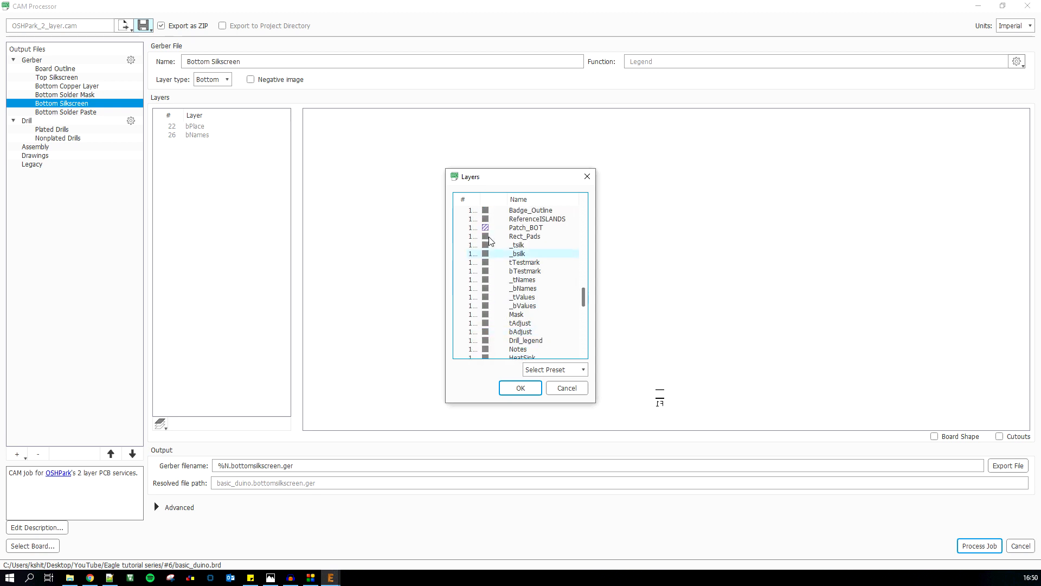
{"action": "left_click_drag", "start_coordinate": [480, 199], "coordinate": [493, 200]}
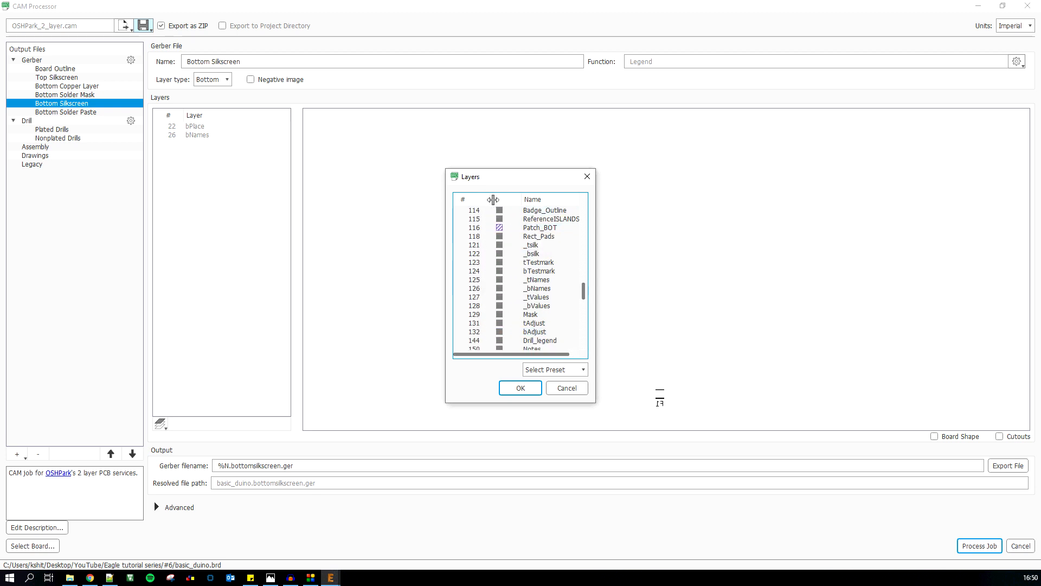
{"action": "left_click", "coordinate": [539, 254]}
{"action": "left_click", "coordinate": [520, 388]}
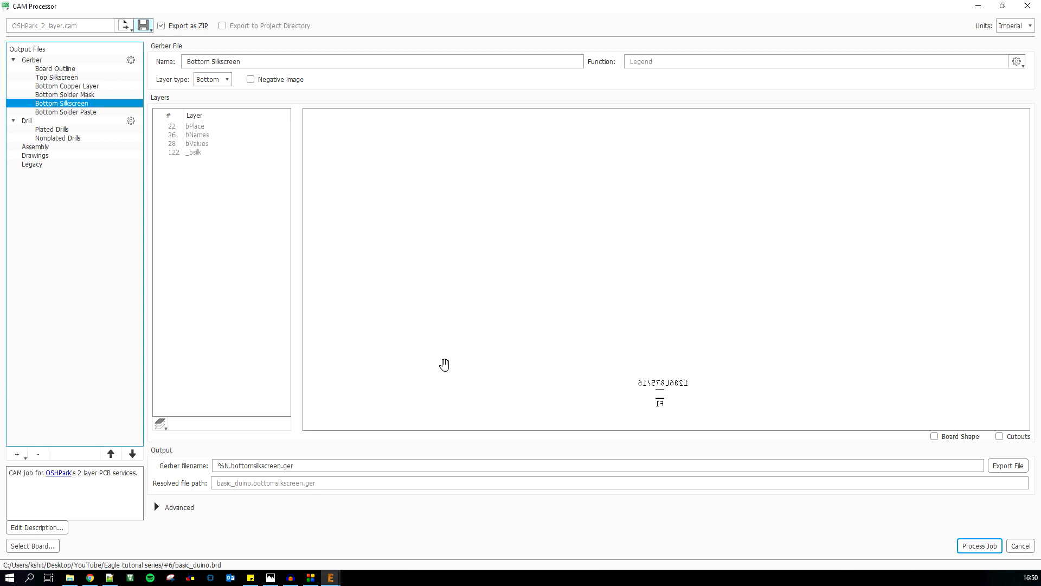
- Review the previews of the Bottom Solder Paste, Plated Drills and Nonplated Drills outputs
{"action": "left_click", "coordinate": [79, 113]}
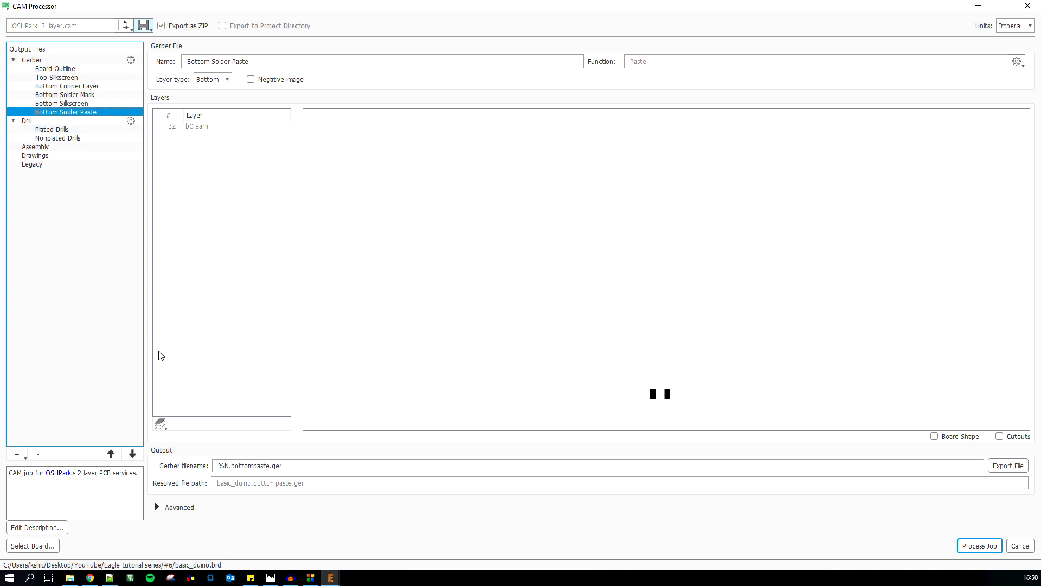
{"action": "left_click", "coordinate": [62, 104]}
{"action": "left_click", "coordinate": [64, 112]}
{"action": "left_click", "coordinate": [54, 130]}
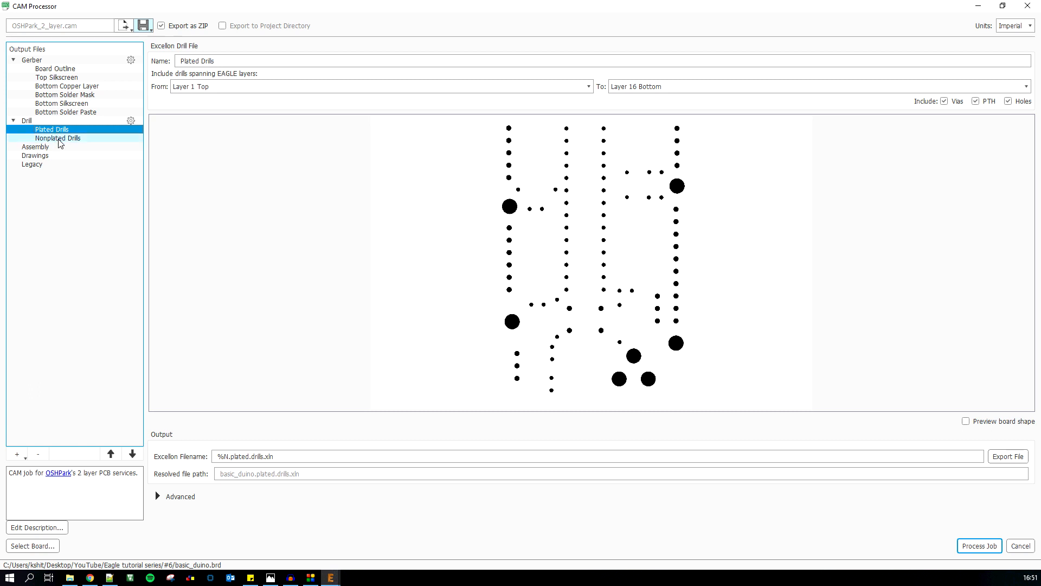
{"action": "left_click", "coordinate": [59, 140]}
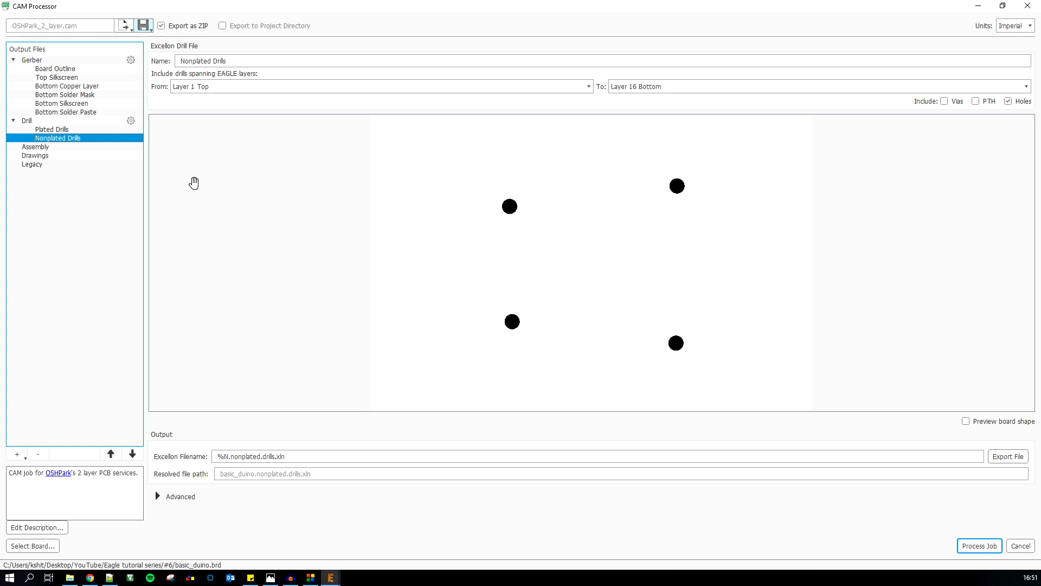
{"action": "left_click", "coordinate": [60, 129]}
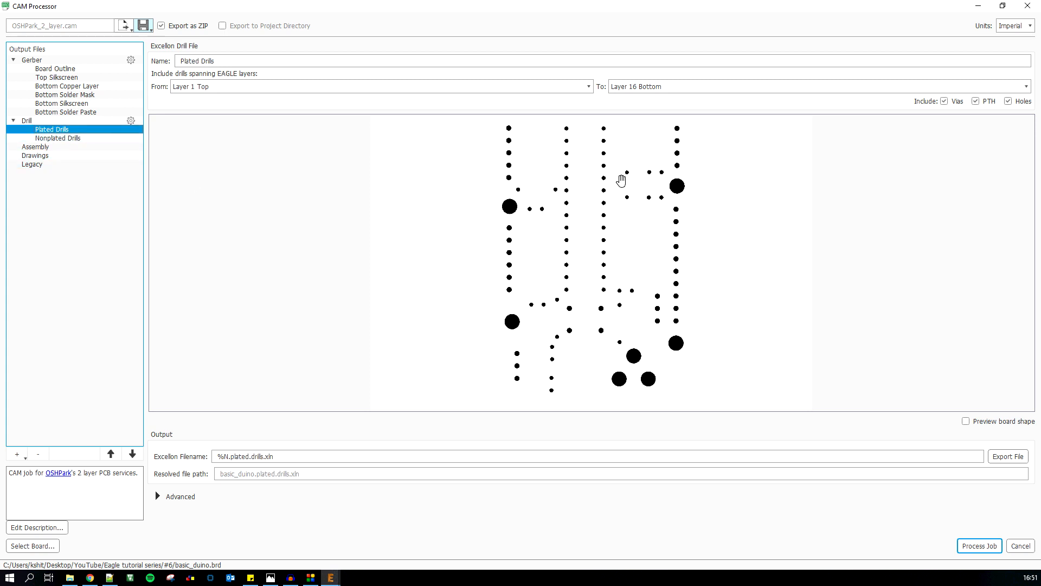
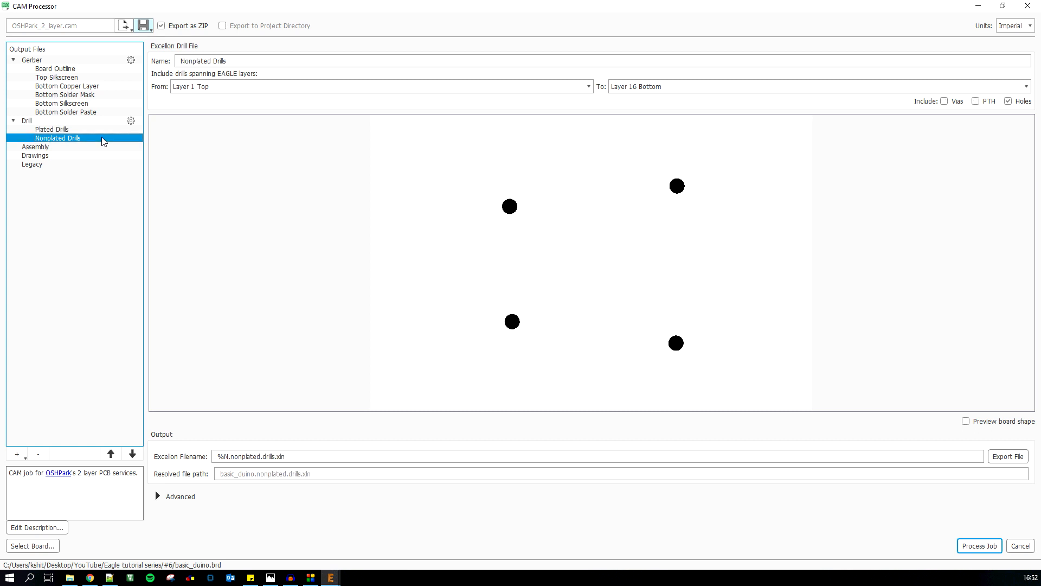
- Try excluding non-plated holes from the Plated Drills output, and include them again
{"action": "left_click", "coordinate": [100, 130]}
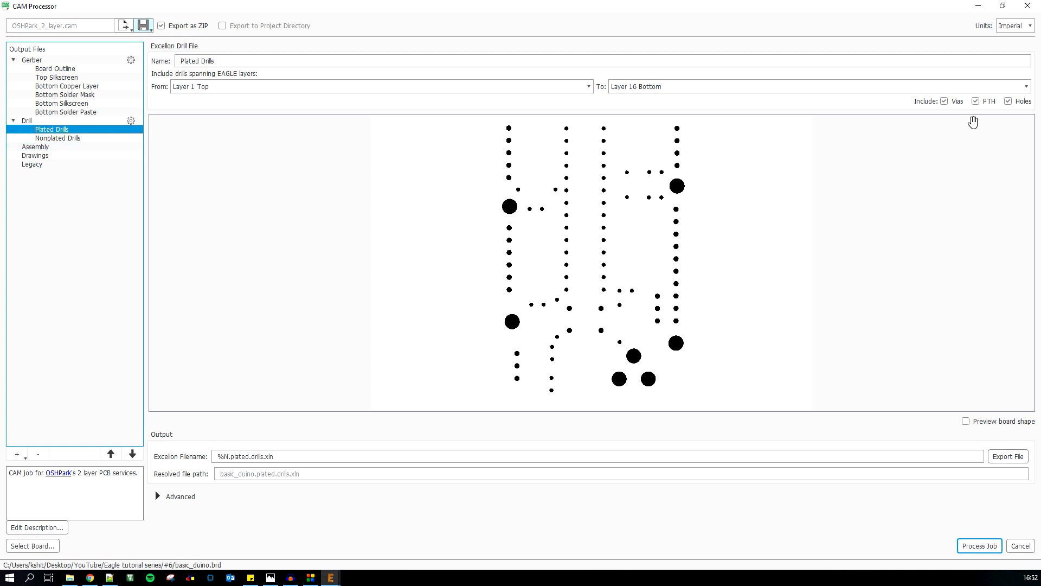
{"action": "left_click", "coordinate": [1008, 102]}
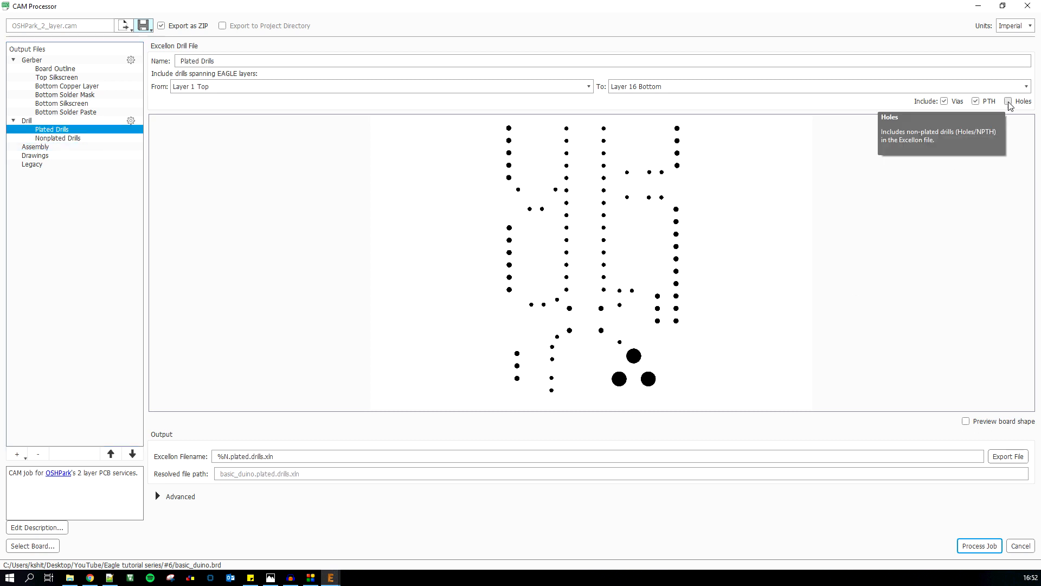
{"action": "left_click", "coordinate": [1008, 102]}
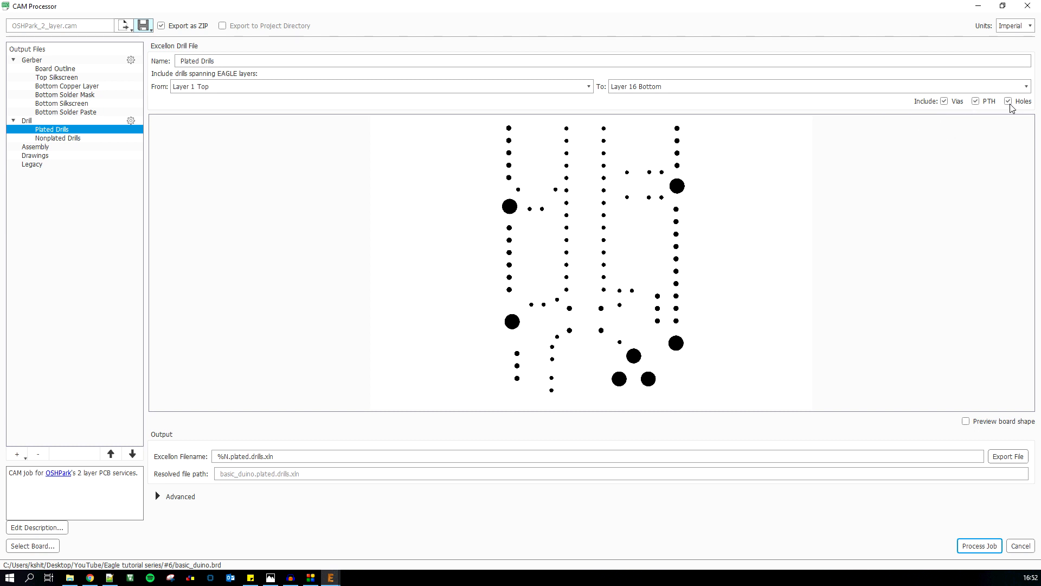
- Compare the Plated Drills preview with and without the Holes option, leaving holes included
{"action": "left_click", "coordinate": [1008, 103]}
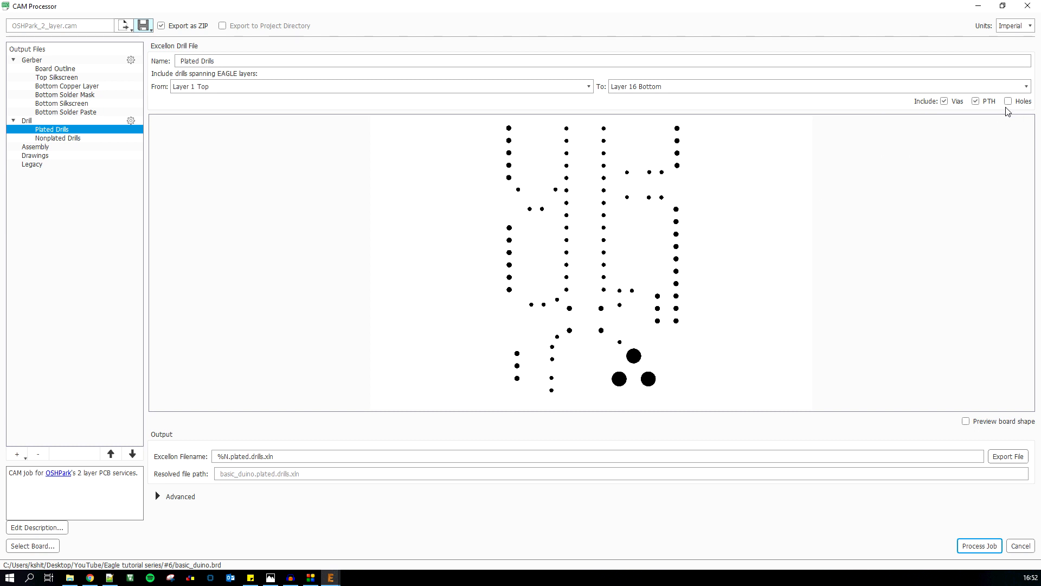
{"action": "left_click", "coordinate": [1008, 102]}
{"action": "left_click", "coordinate": [1008, 102]}
{"action": "left_click", "coordinate": [1008, 102]}
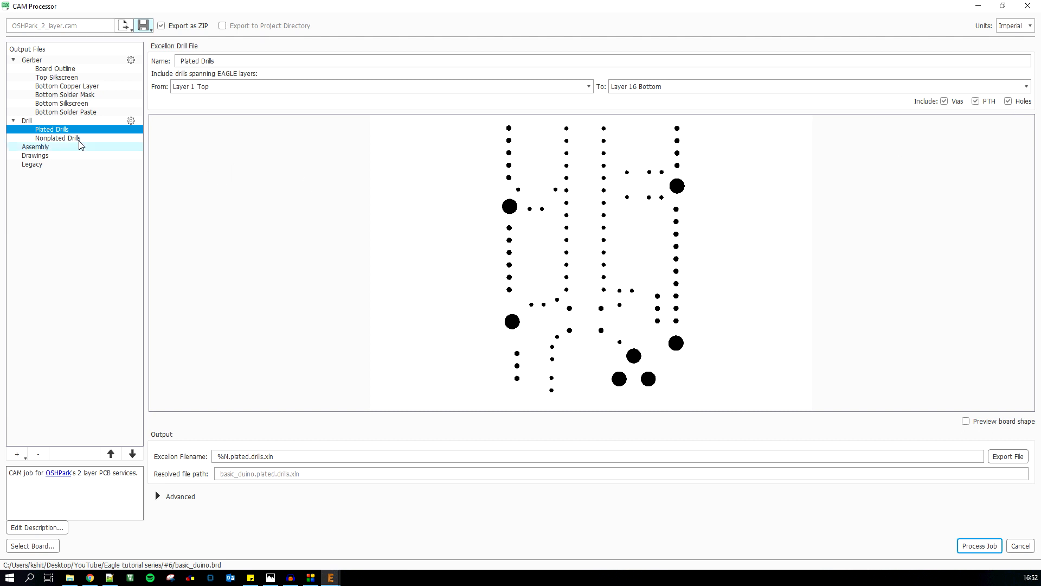
- Look through the Assembly, Drawings and Legacy sections and the output types that can be added to the job
{"action": "left_click", "coordinate": [46, 147]}
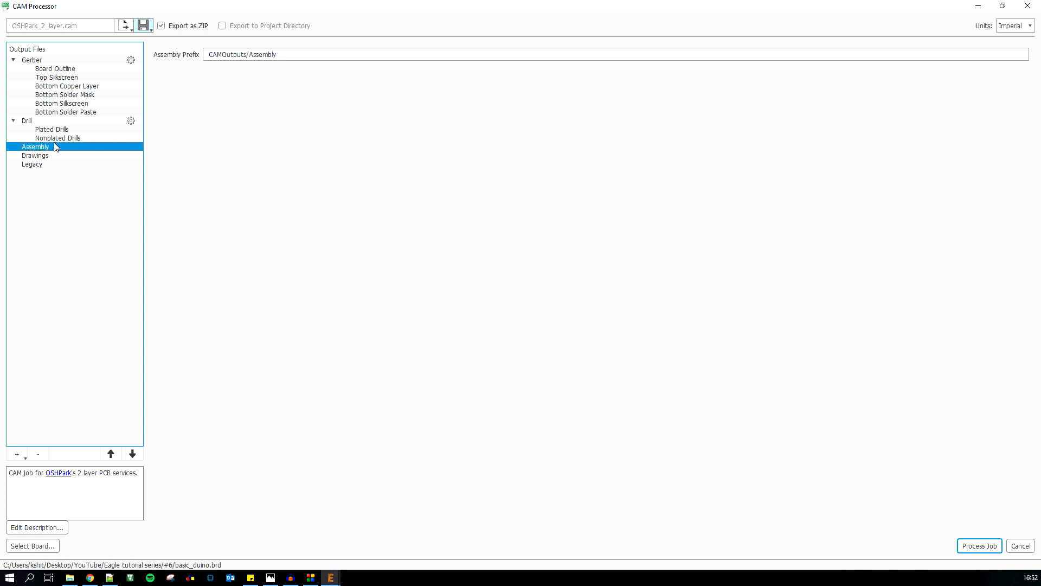
{"action": "left_click", "coordinate": [44, 157]}
{"action": "left_click", "coordinate": [43, 164]}
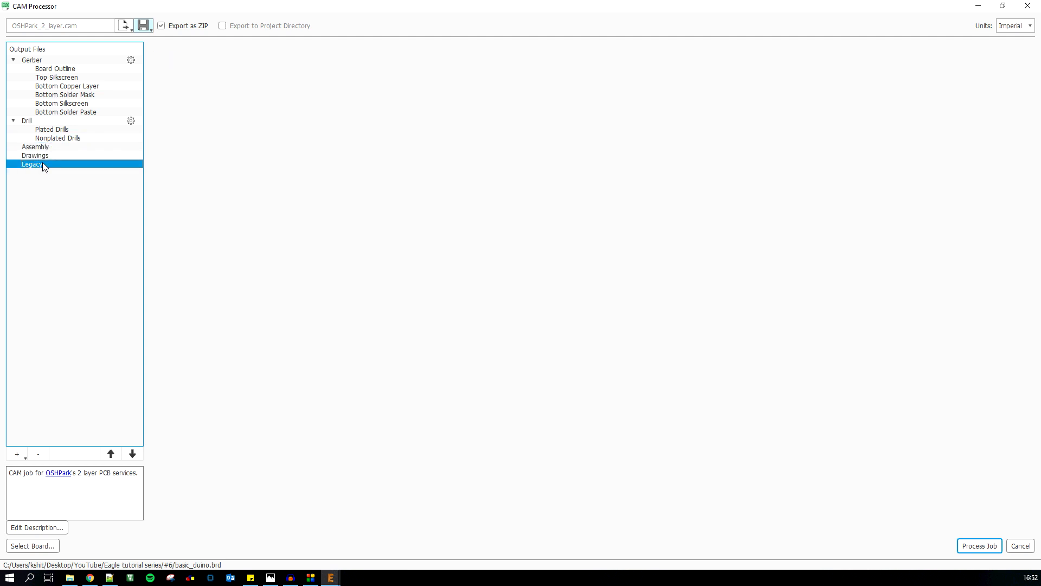
{"action": "left_click", "coordinate": [44, 156]}
{"action": "left_click", "coordinate": [46, 147]}
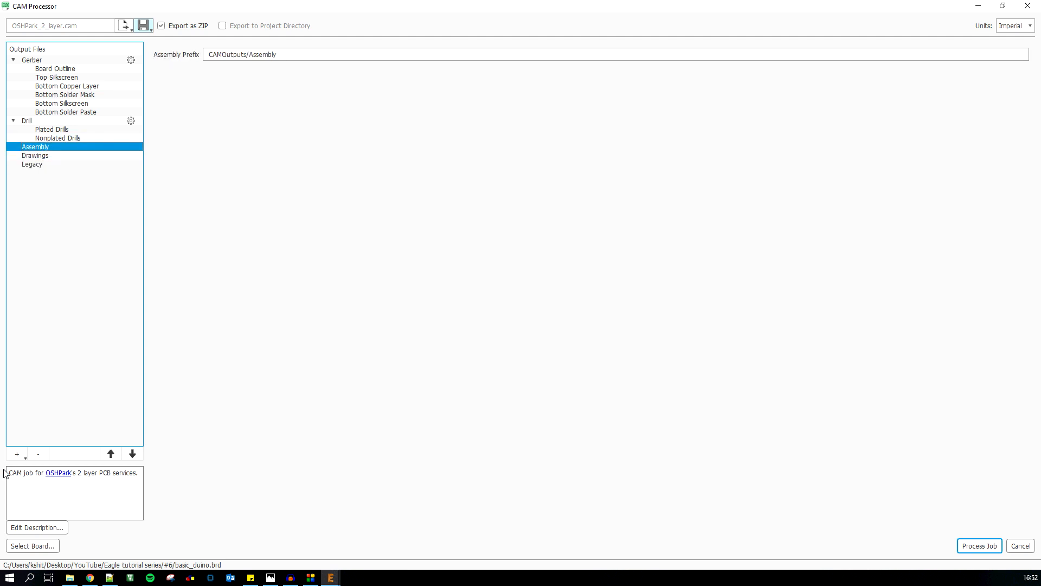
{"action": "left_click", "coordinate": [16, 455]}
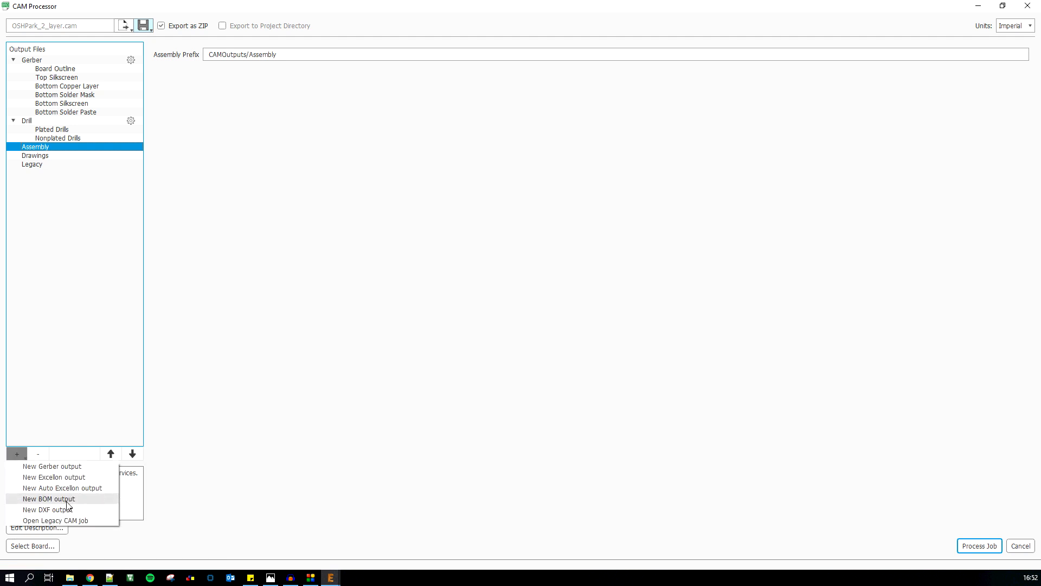
{"action": "left_click", "coordinate": [35, 157]}
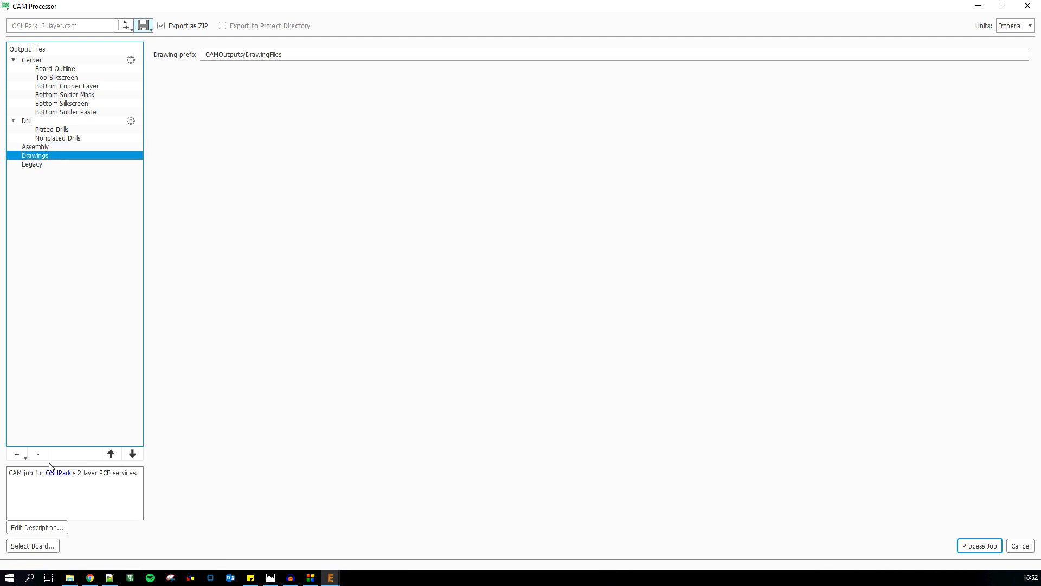
{"action": "left_click", "coordinate": [17, 454]}
{"action": "left_click", "coordinate": [40, 188]}
{"action": "left_click", "coordinate": [41, 165]}
{"action": "left_click", "coordinate": [27, 454]}
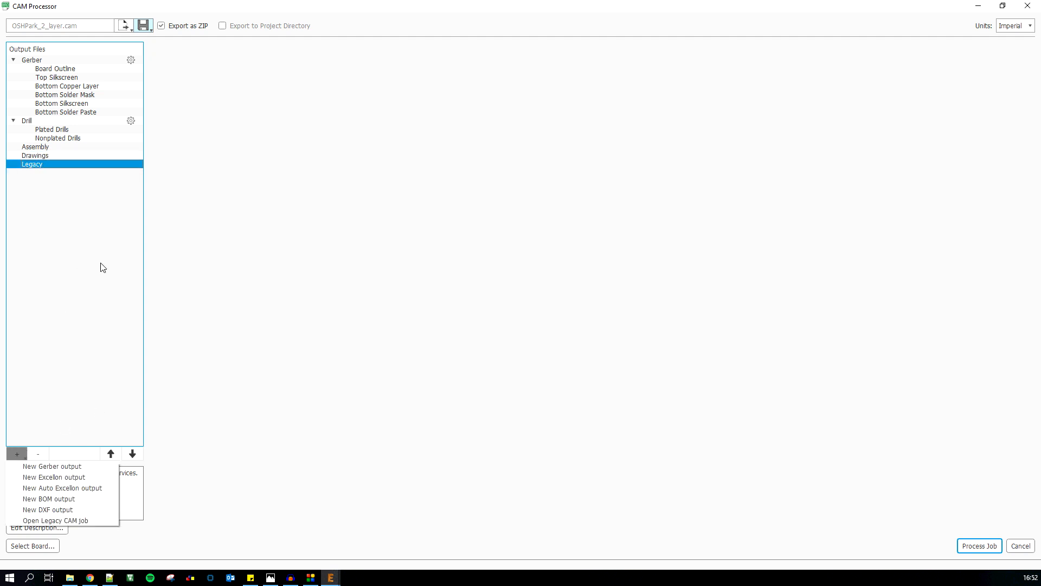
{"action": "left_click", "coordinate": [71, 314]}
- Check the previews and layers of the Board Outline, Top Silkscreen and bottom-side Gerber outputs
{"action": "left_click", "coordinate": [57, 69]}
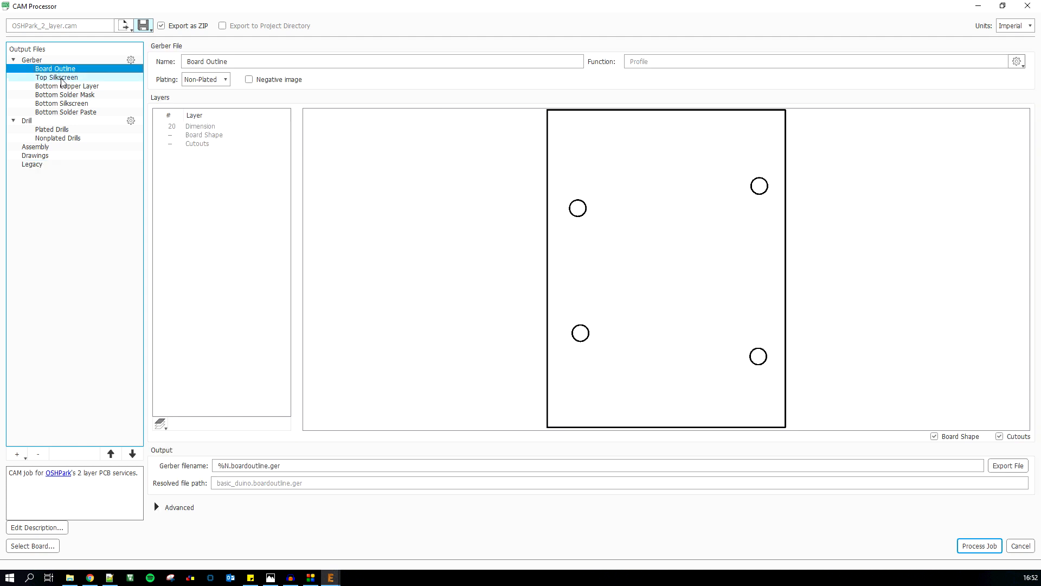
{"action": "left_click", "coordinate": [61, 79]}
{"action": "key", "text": "Up"}
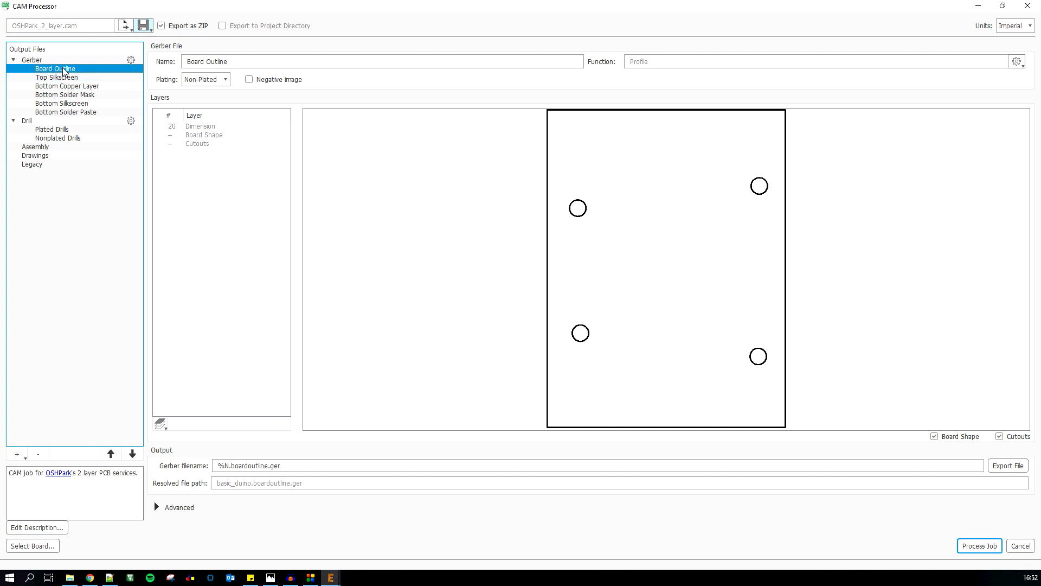
{"action": "left_click", "coordinate": [63, 79]}
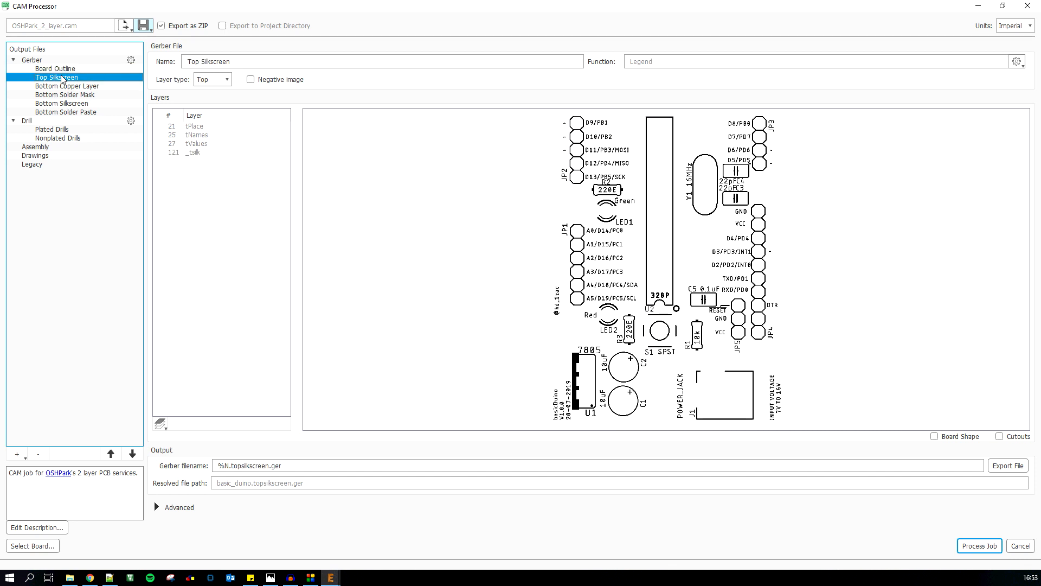
{"action": "left_click", "coordinate": [66, 103]}
{"action": "left_click", "coordinate": [68, 112]}
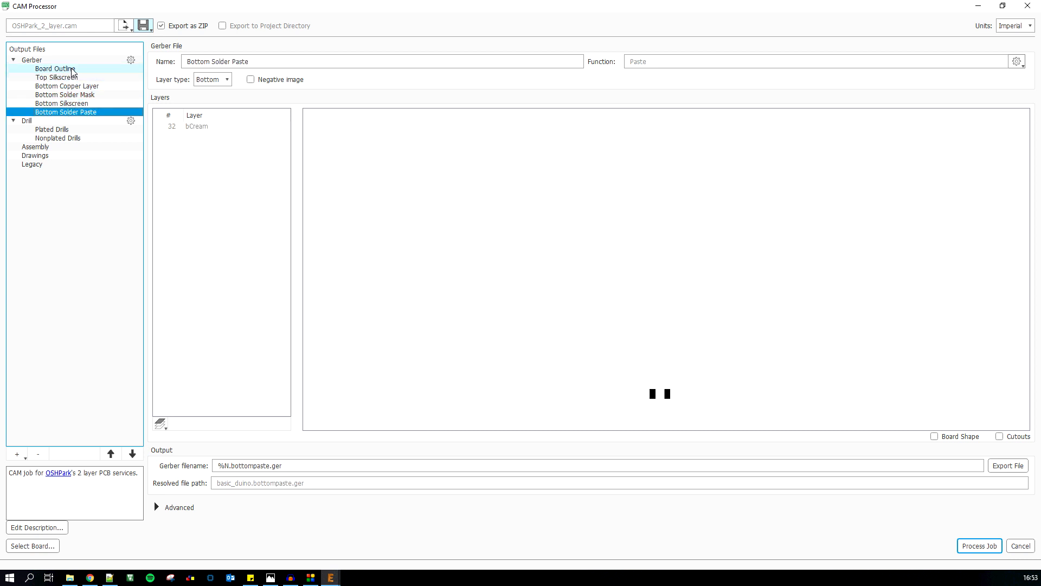
{"action": "left_click", "coordinate": [69, 104]}
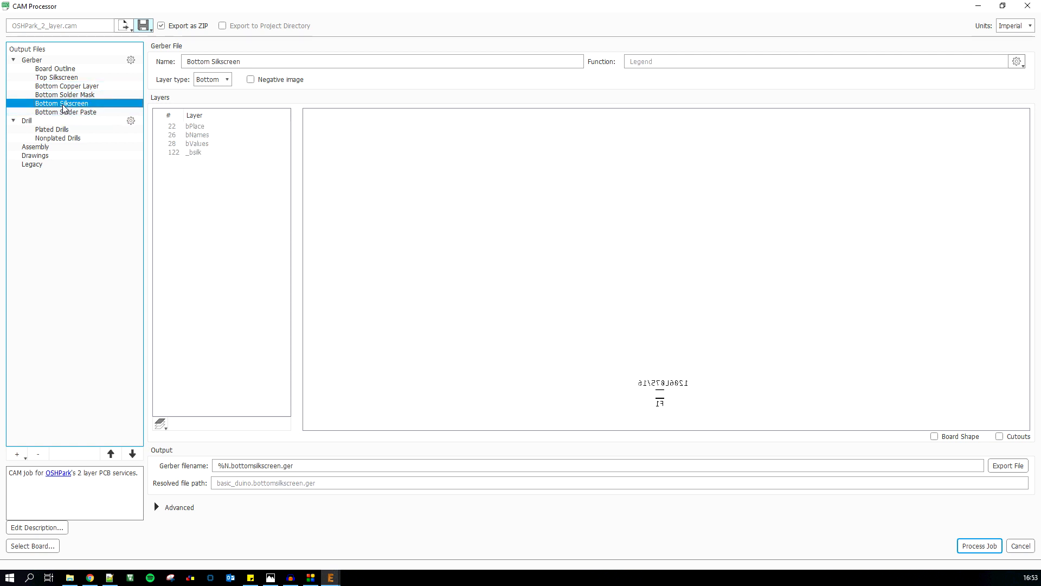
{"action": "left_click", "coordinate": [64, 95]}
{"action": "left_click", "coordinate": [65, 86]}
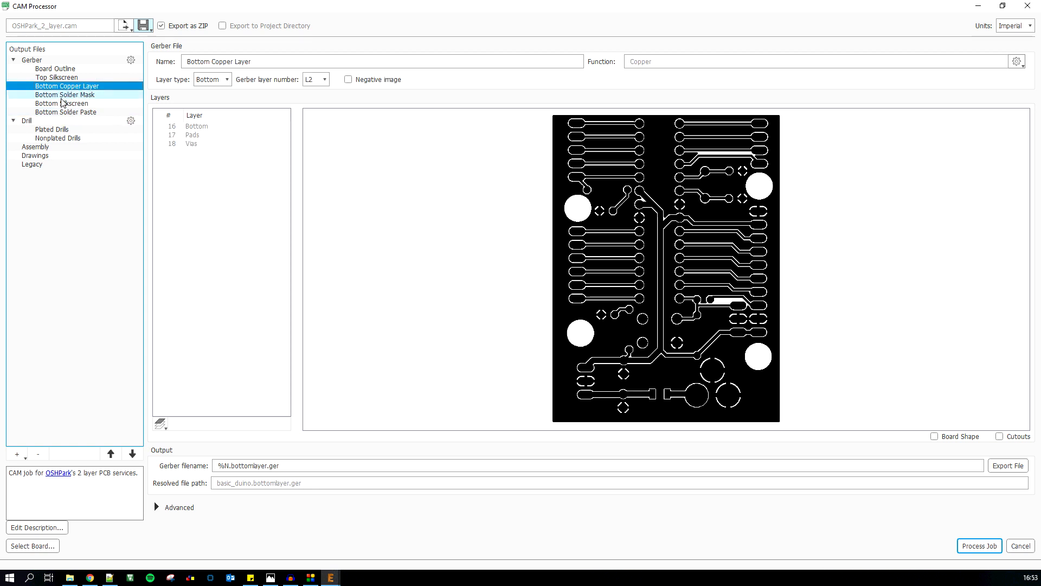
{"action": "left_click", "coordinate": [64, 95]}
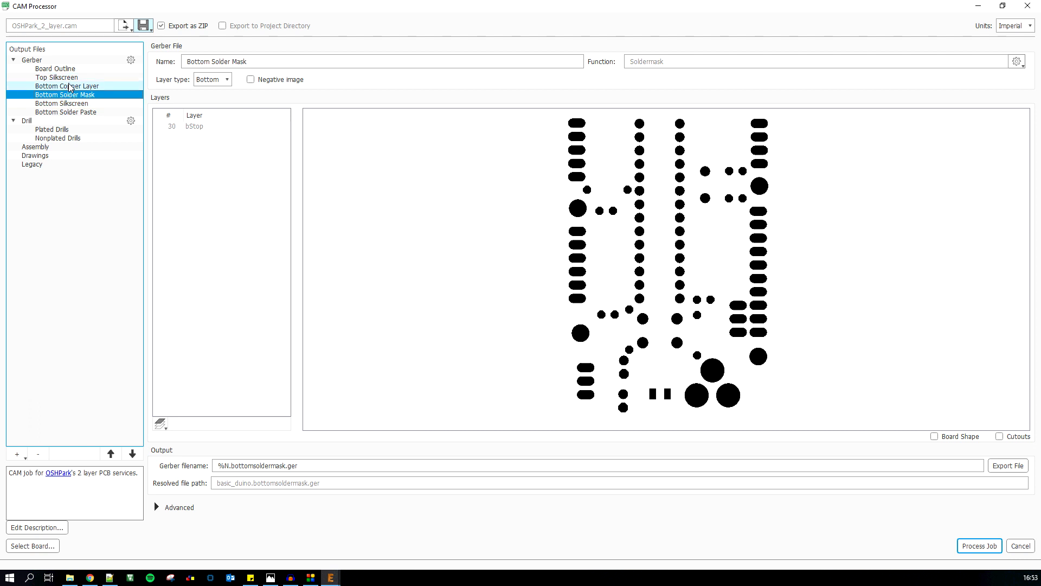
{"action": "left_click", "coordinate": [69, 87]}
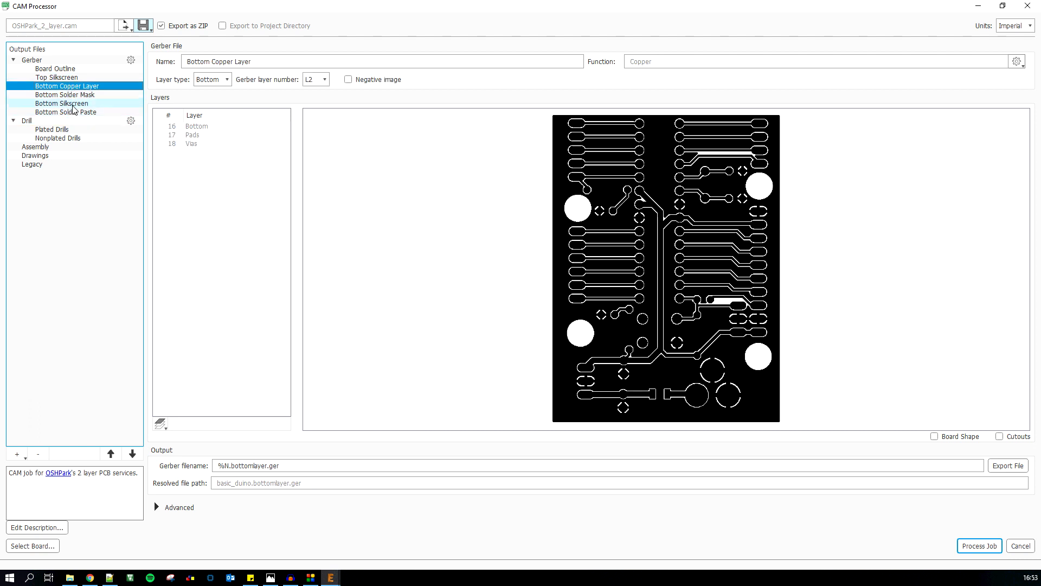
- Recheck the Gerber outputs from Bottom Solder Paste back to Board Outline, including the Board Outline's Gerber filename
{"action": "left_click", "coordinate": [70, 104]}
{"action": "left_click", "coordinate": [75, 113]}
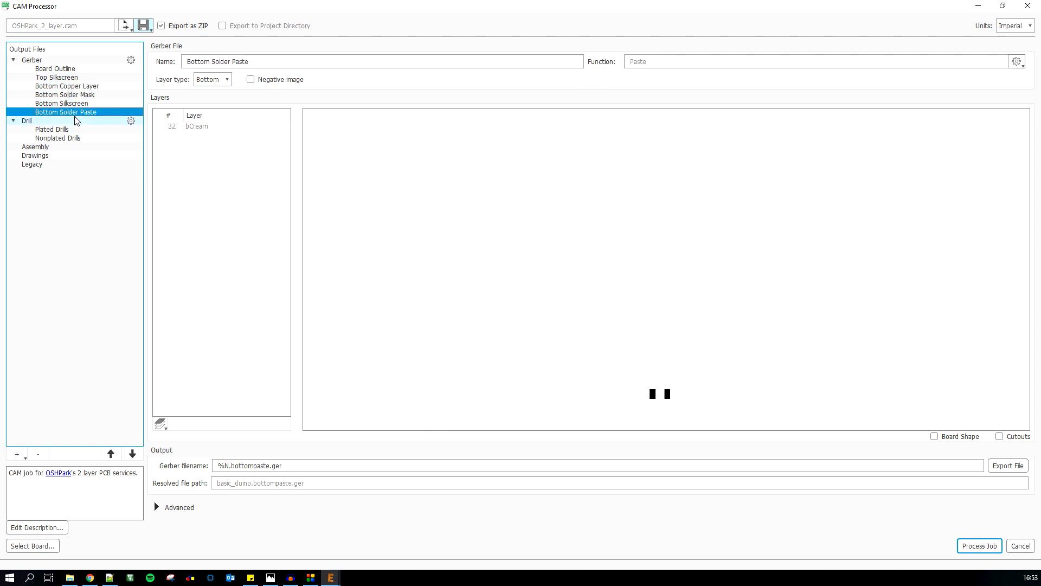
{"action": "left_click", "coordinate": [74, 105]}
{"action": "left_click", "coordinate": [75, 94]}
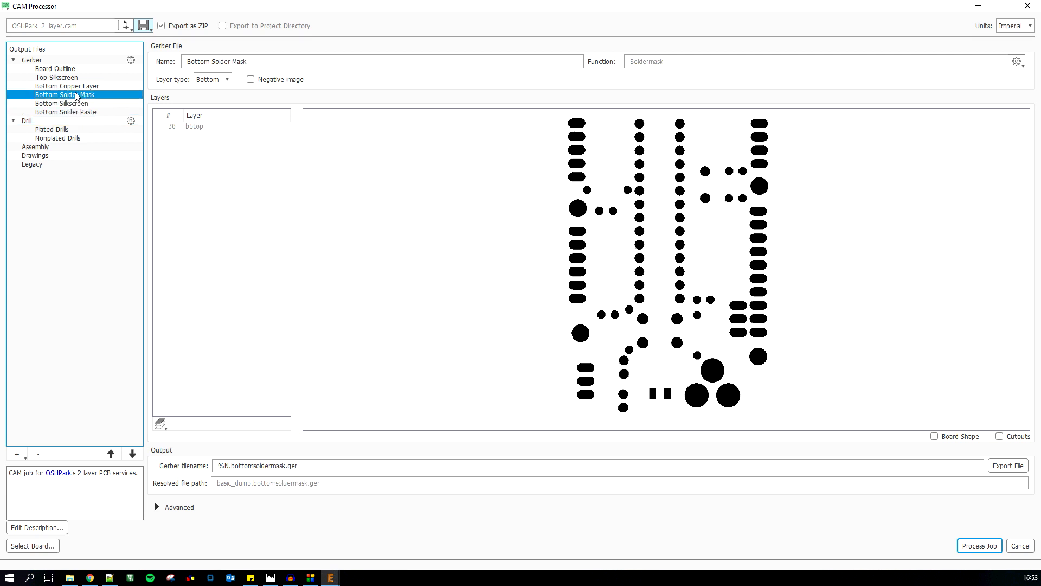
{"action": "left_click", "coordinate": [74, 86]}
{"action": "left_click", "coordinate": [70, 77]}
{"action": "left_click", "coordinate": [64, 68]}
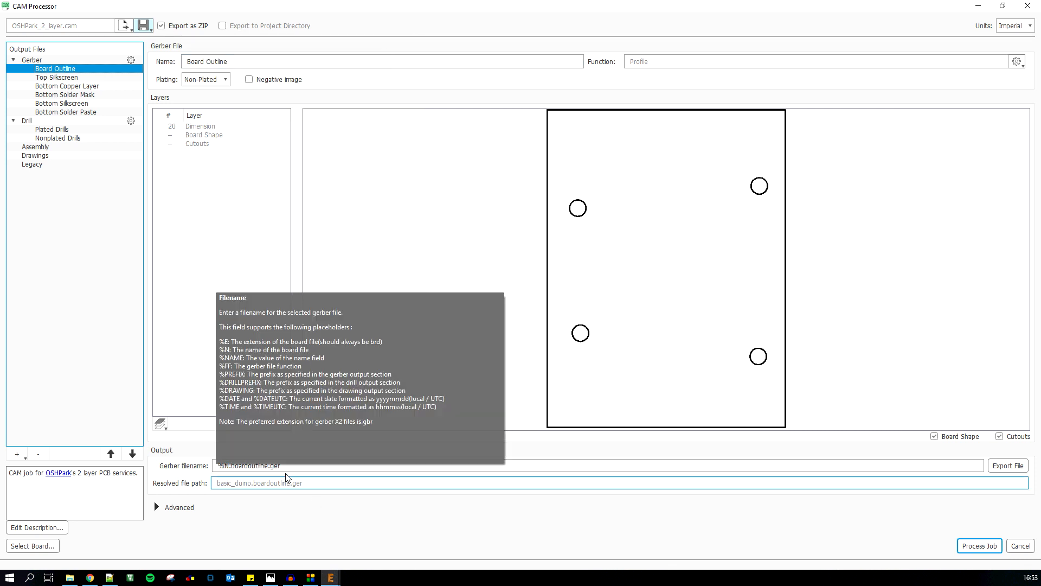
{"action": "key", "text": "Down"}
{"action": "key", "text": "Down"}
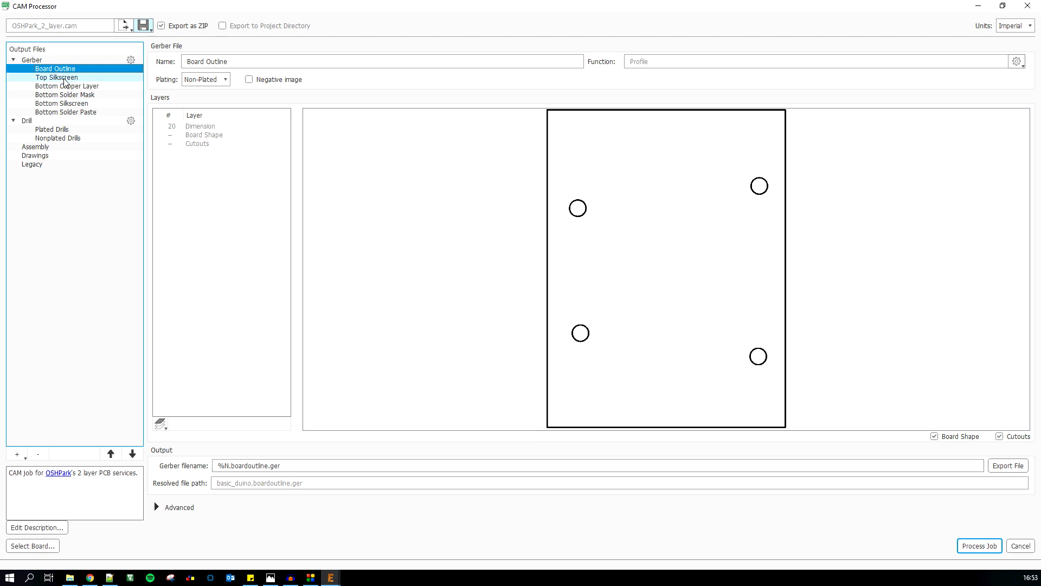
{"action": "left_click", "coordinate": [48, 69]}
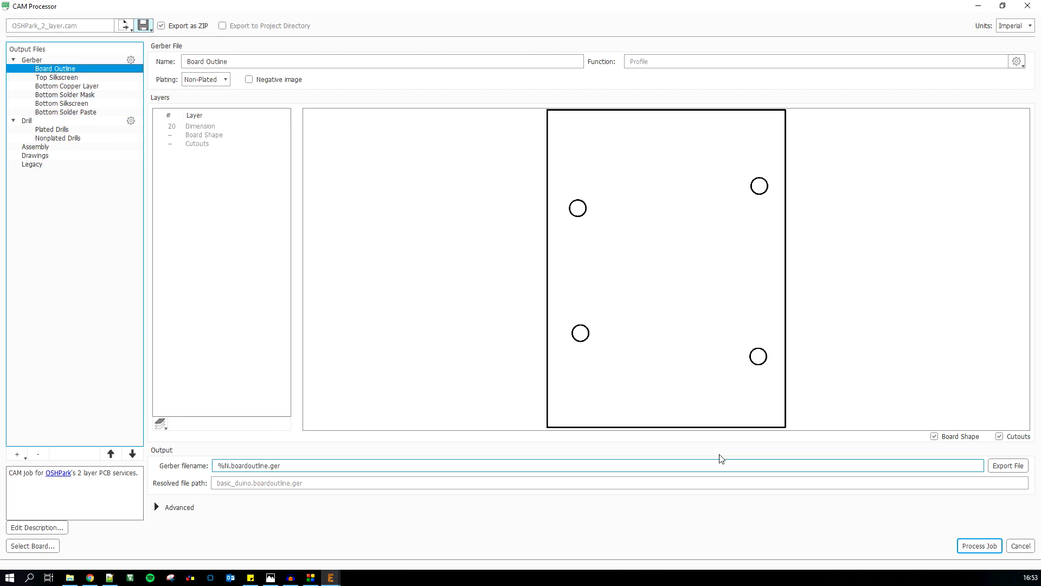
- Process the CAM job, saving the ZIP archive as basic_duino_2019-07-28 in the #6 folder, and open that folder
{"action": "left_click", "coordinate": [966, 549]}
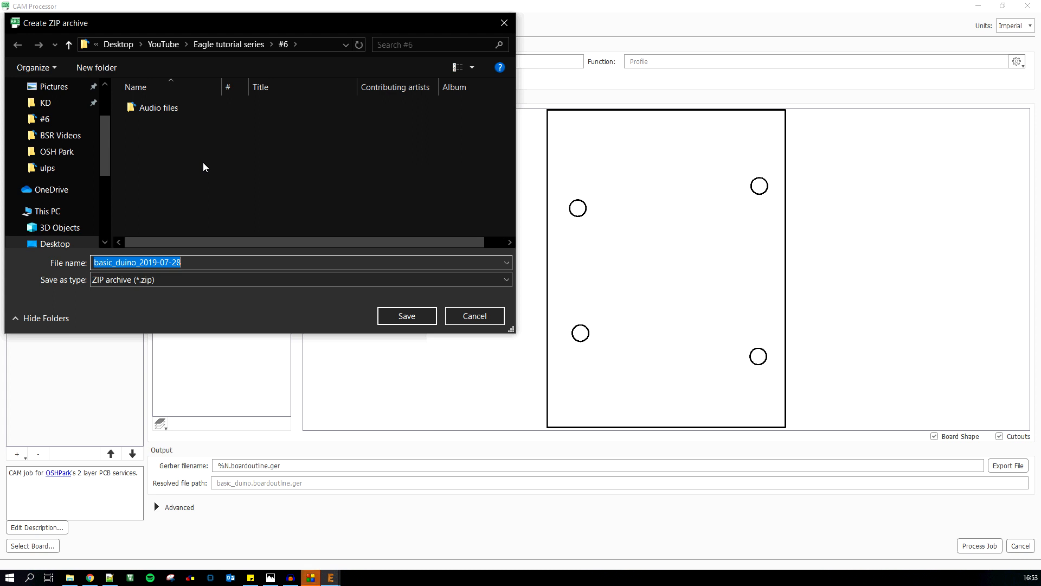
{"action": "left_click", "coordinate": [395, 324]}
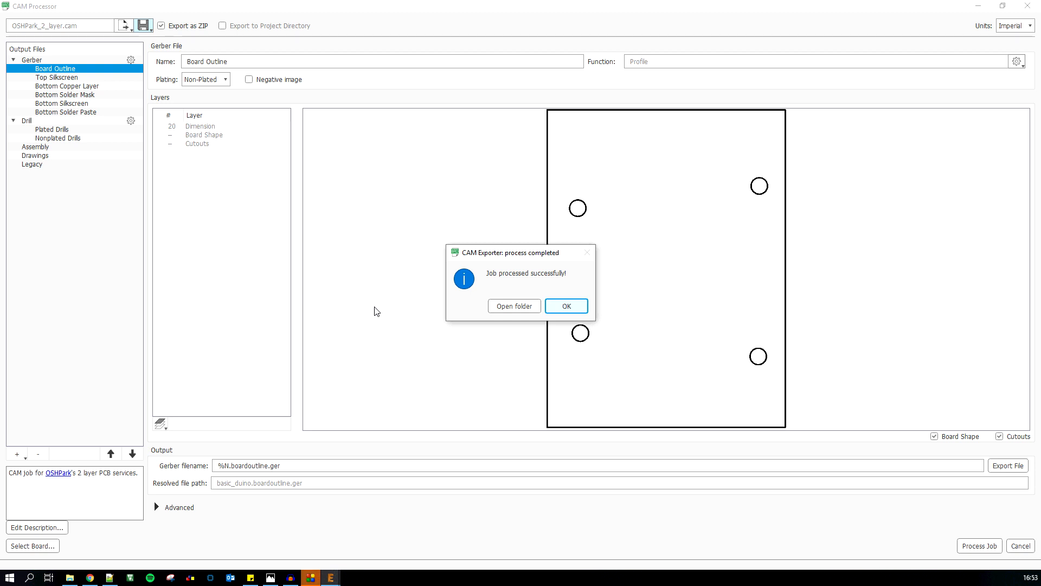
{"action": "left_click", "coordinate": [508, 307]}
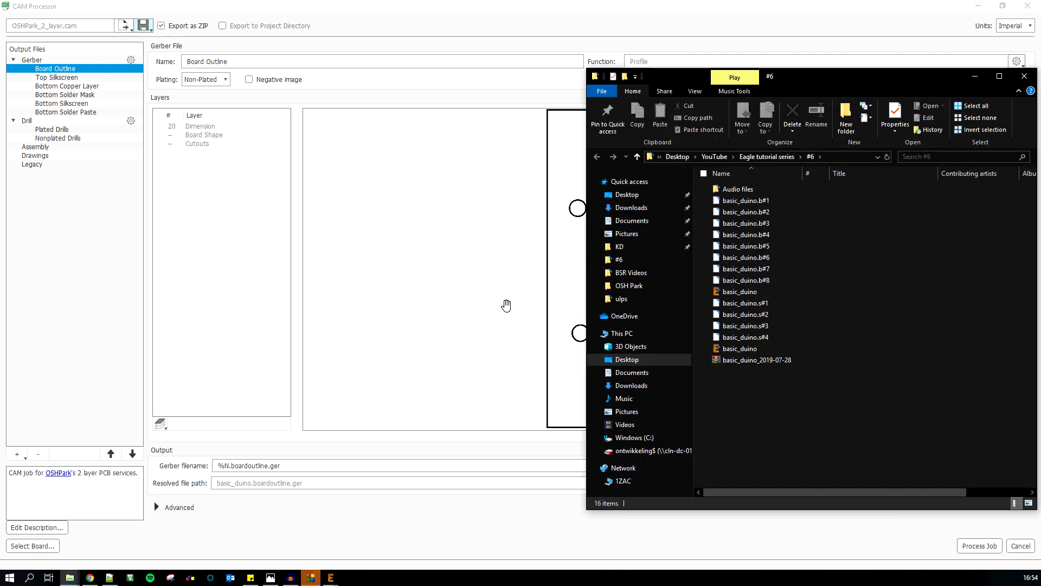
{"action": "left_click_drag", "start_coordinate": [823, 83], "coordinate": [500, 102]}
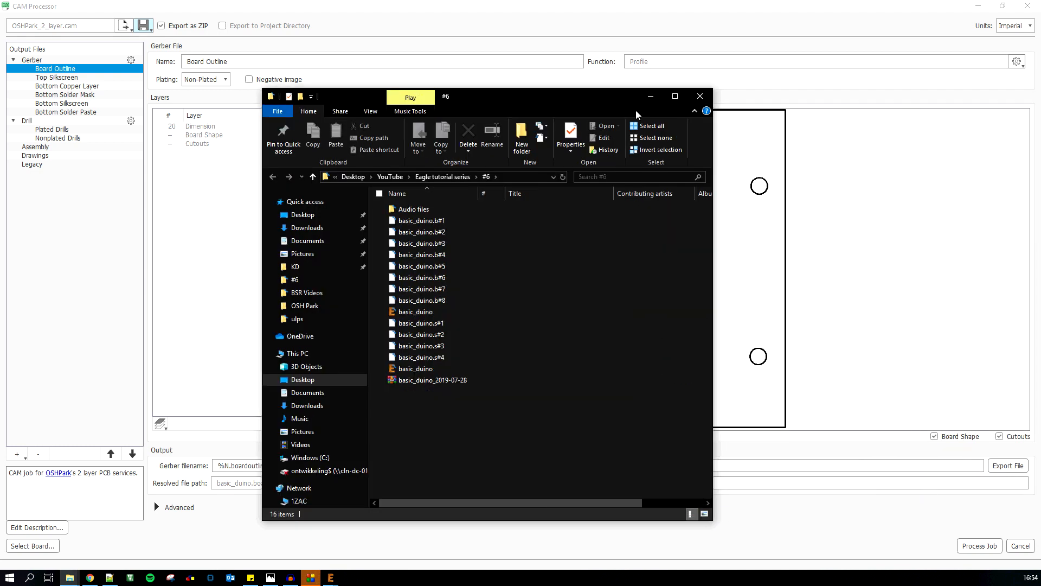
{"action": "left_click", "coordinate": [676, 96]}
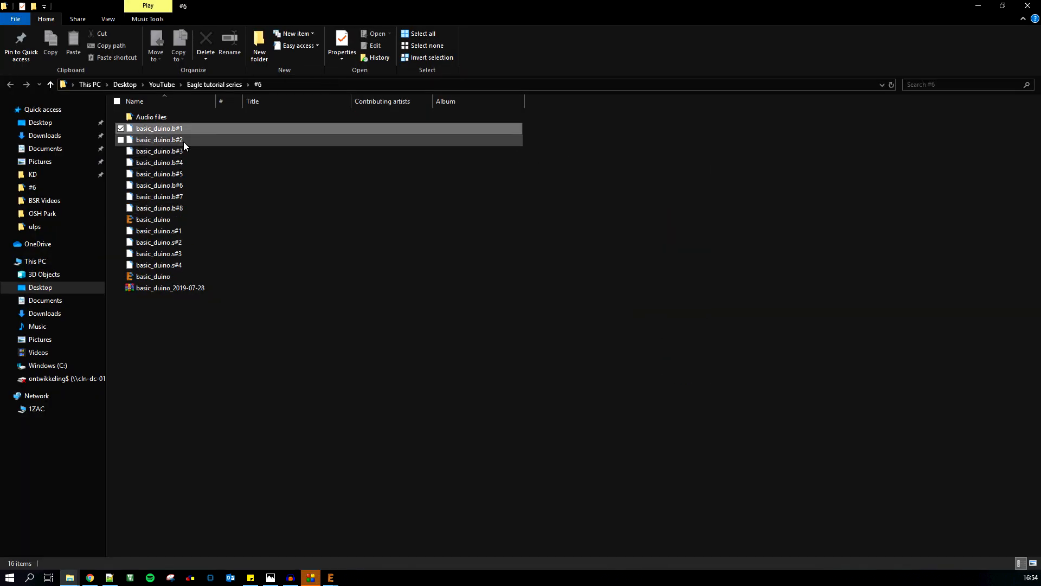
- Extract the basic_duino_2019-07-28 archive into a folder of the same name and open that folder
{"action": "left_click", "coordinate": [183, 162]}
{"action": "left_click", "coordinate": [187, 198]}
{"action": "left_click", "coordinate": [181, 210]}
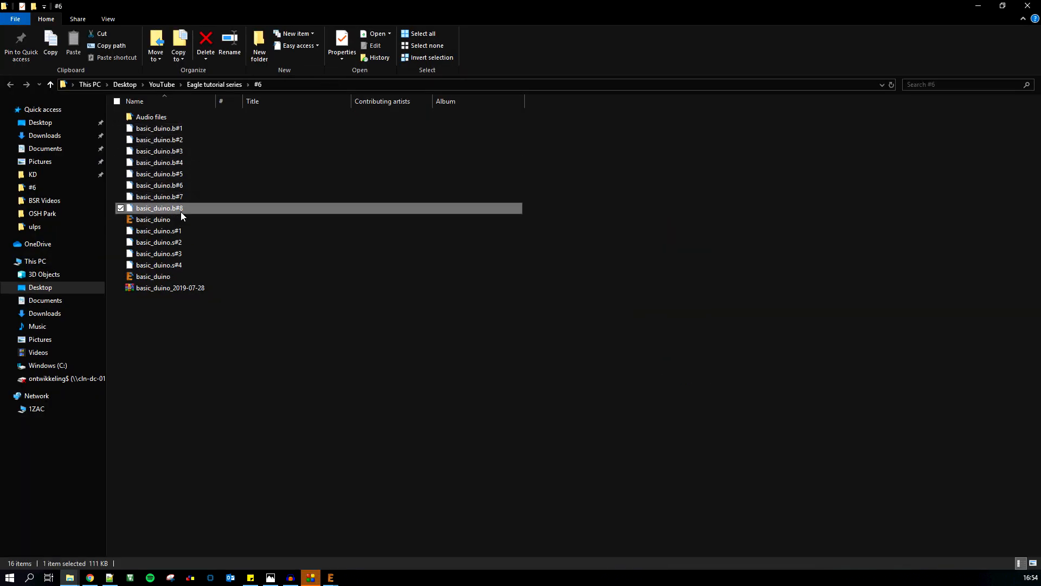
{"action": "left_click", "coordinate": [175, 232]}
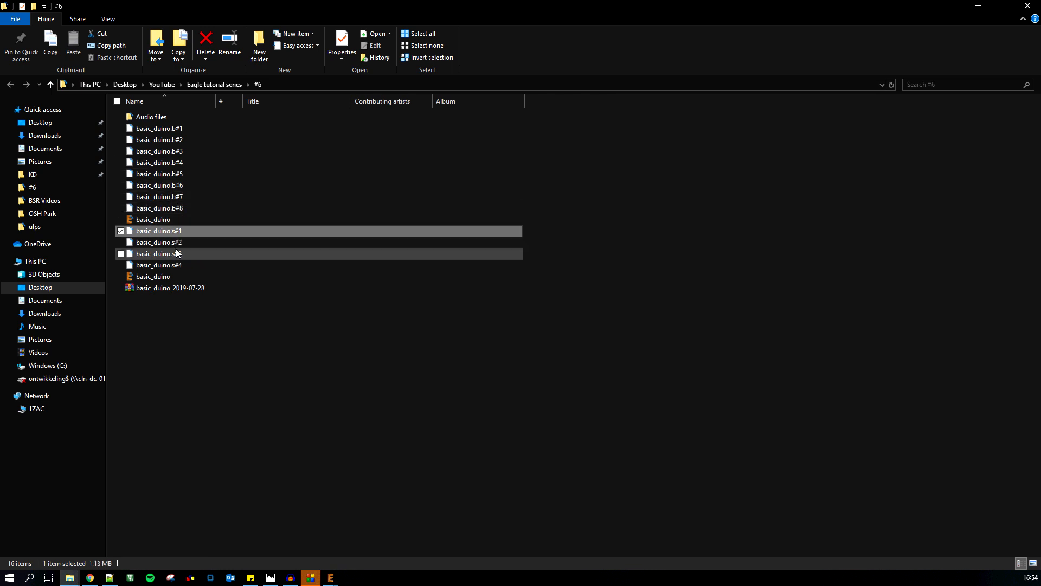
{"action": "left_click", "coordinate": [180, 243]}
{"action": "left_click", "coordinate": [177, 290]}
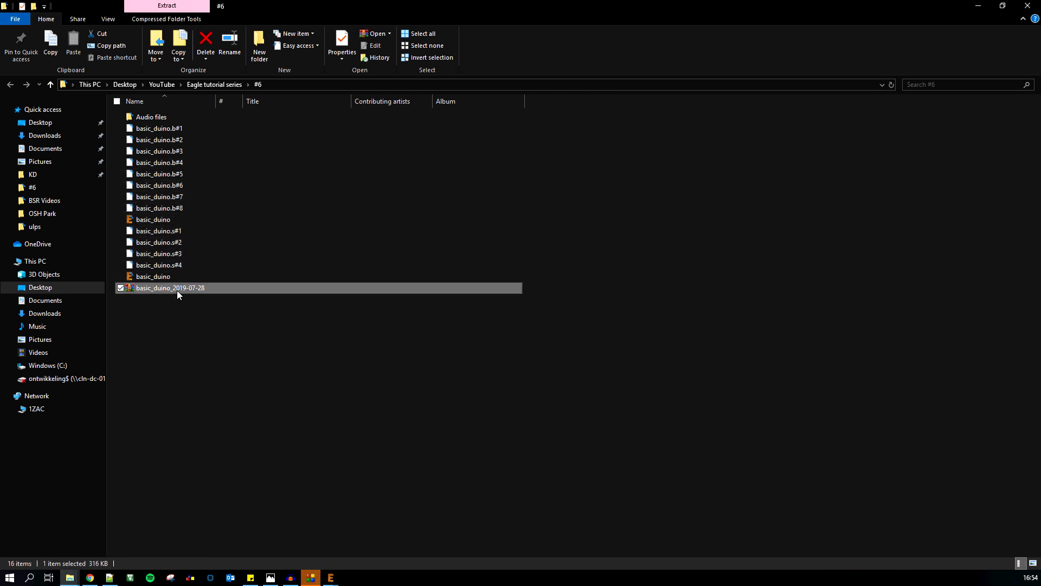
{"action": "right_click", "coordinate": [177, 291]}
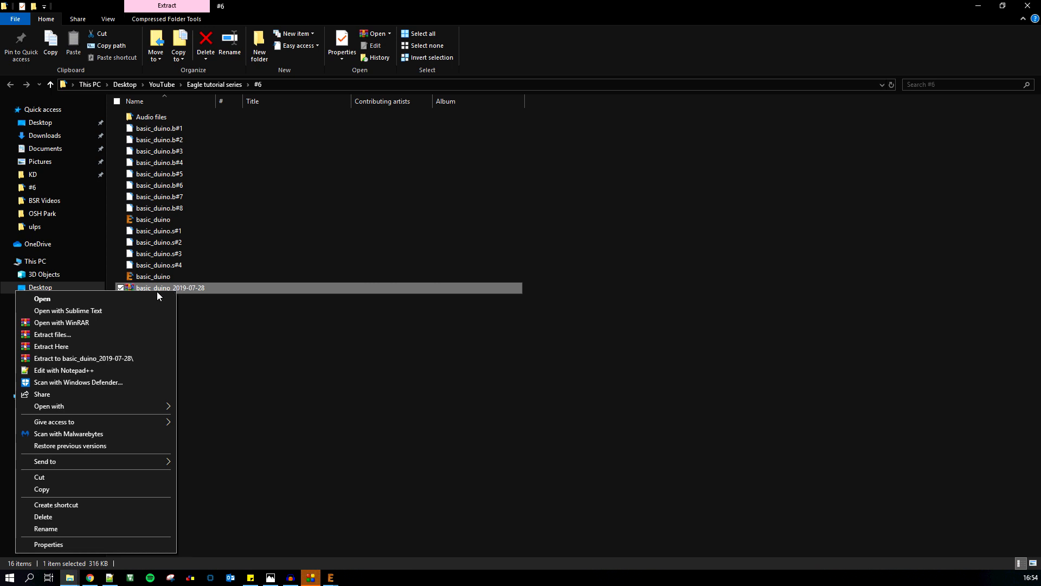
{"action": "left_click", "coordinate": [160, 358]}
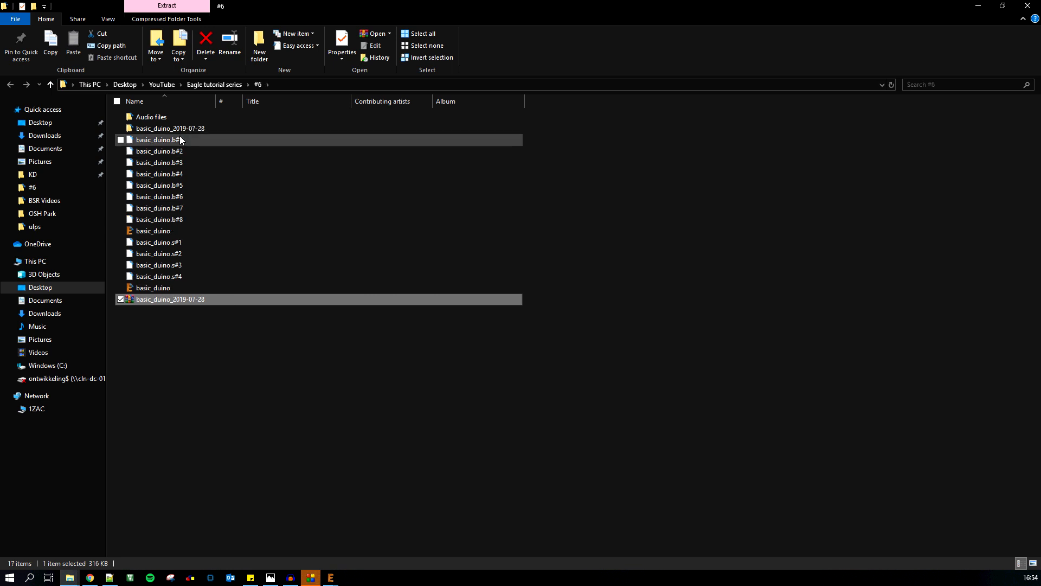
{"action": "double_click", "coordinate": [181, 128]}
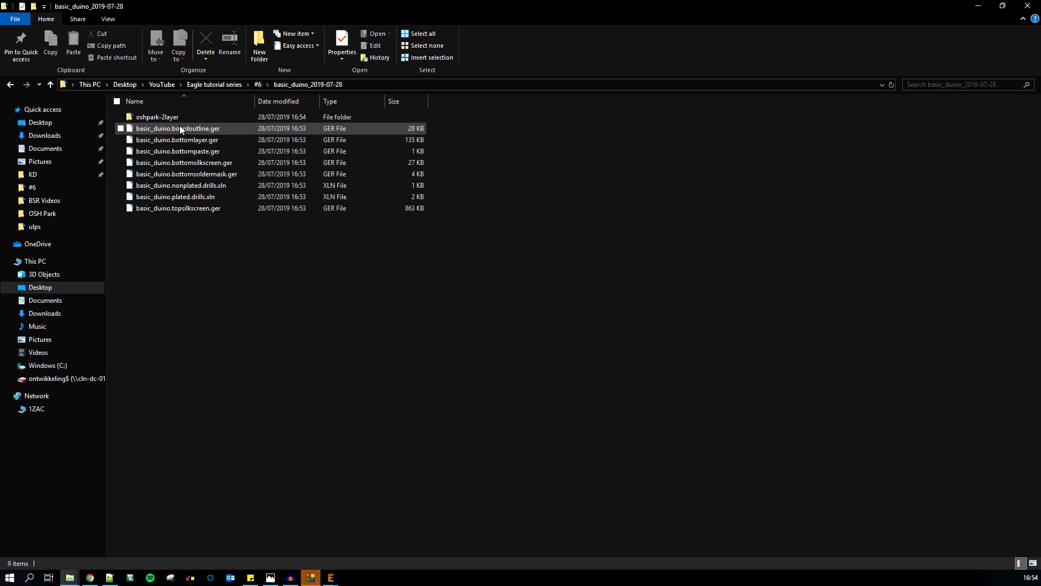
- Examine the extracted Gerber and drill files in the basic_duino_2019-07-28 folder against the CAM job's output list
{"action": "left_click", "coordinate": [200, 210]}
{"action": "left_click", "coordinate": [200, 185]}
{"action": "left_click", "coordinate": [200, 174]}
{"action": "left_click", "coordinate": [200, 162]}
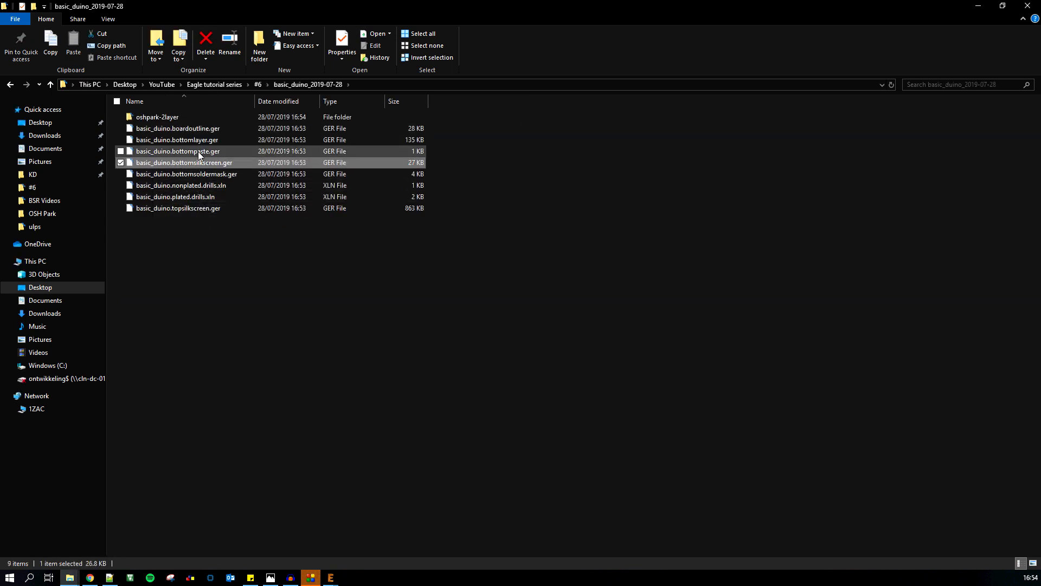
{"action": "left_click", "coordinate": [200, 151]}
{"action": "left_click", "coordinate": [200, 140]}
{"action": "left_click", "coordinate": [200, 131]}
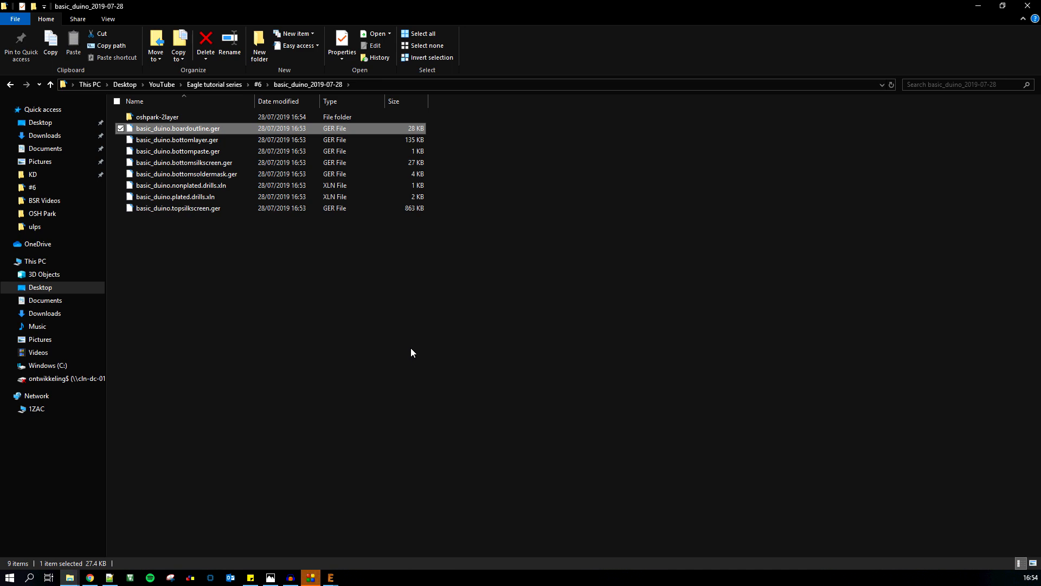
{"action": "left_click_drag", "start_coordinate": [353, 11], "coordinate": [797, 82]}
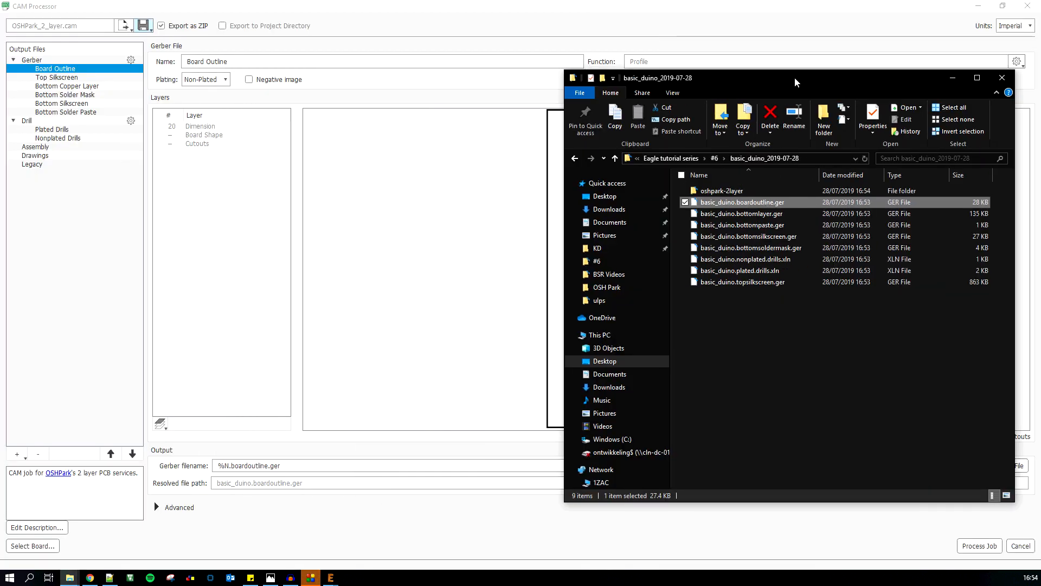
- Return to the CAM Processor from the board window and close it, discarding the changes to the OSHPark_2_layer CAM job
{"action": "left_click", "coordinate": [979, 7]}
{"action": "left_click", "coordinate": [952, 78]}
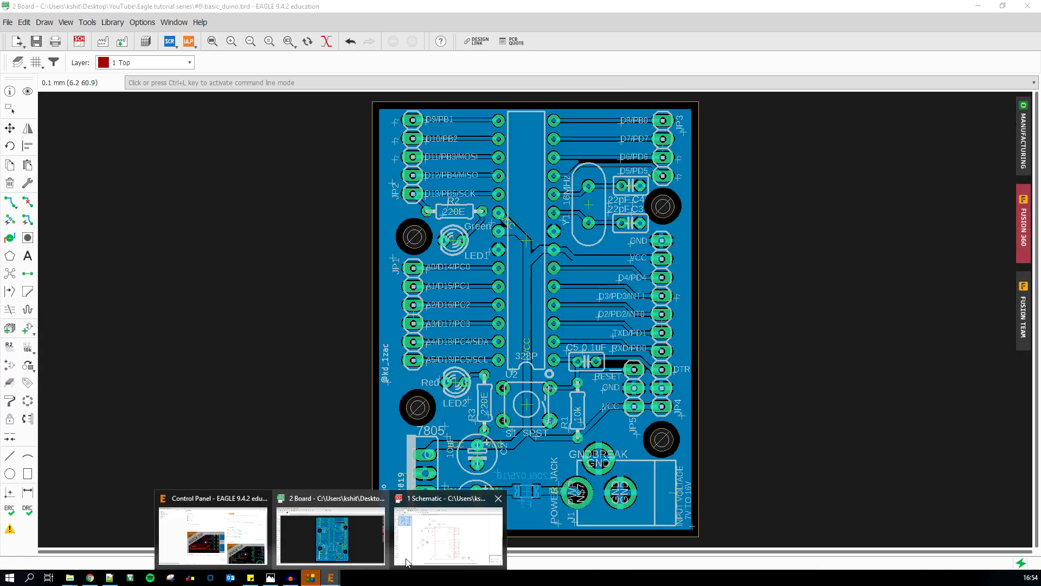
{"action": "left_click", "coordinate": [330, 534]}
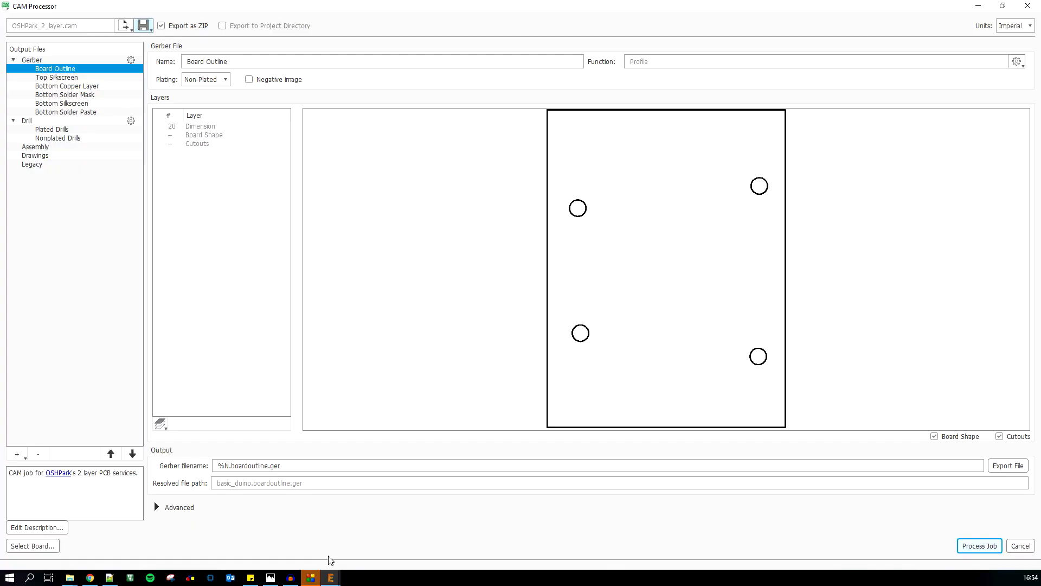
{"action": "left_click", "coordinate": [1019, 546]}
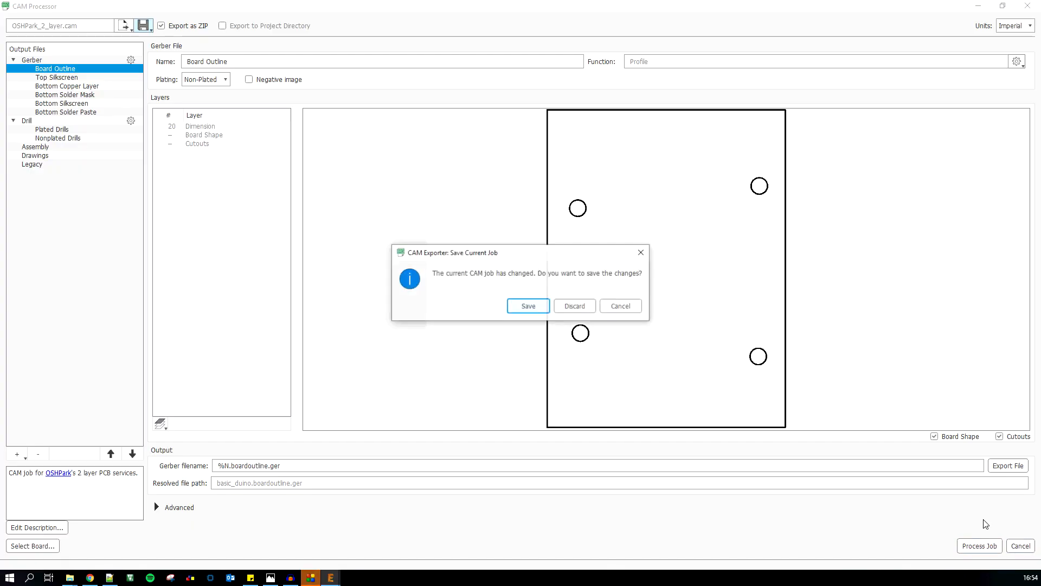
{"action": "left_click", "coordinate": [576, 308]}
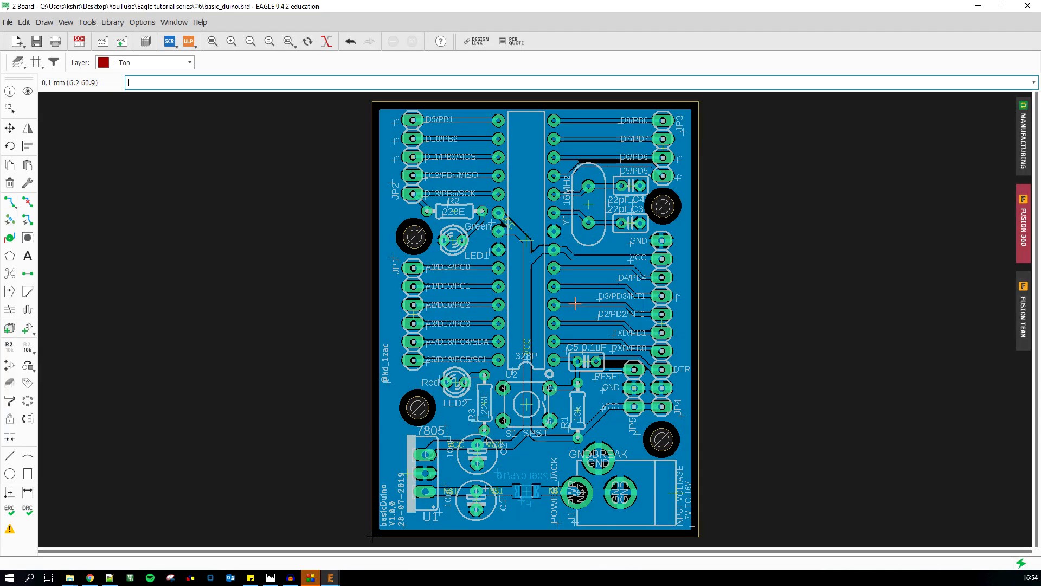
- Clear the EAGLE windows away, load all the extracted Gerber and drill files into Gerbv, and fit the board in a maximized view
{"action": "left_click", "coordinate": [978, 5]}
{"action": "left_click", "coordinate": [978, 7]}
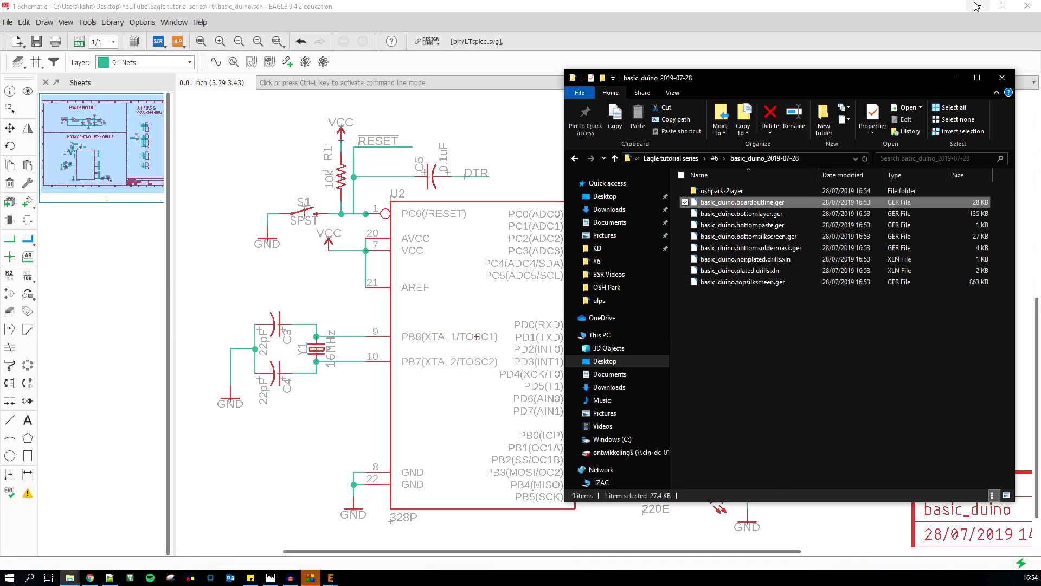
{"action": "left_click", "coordinate": [975, 3]}
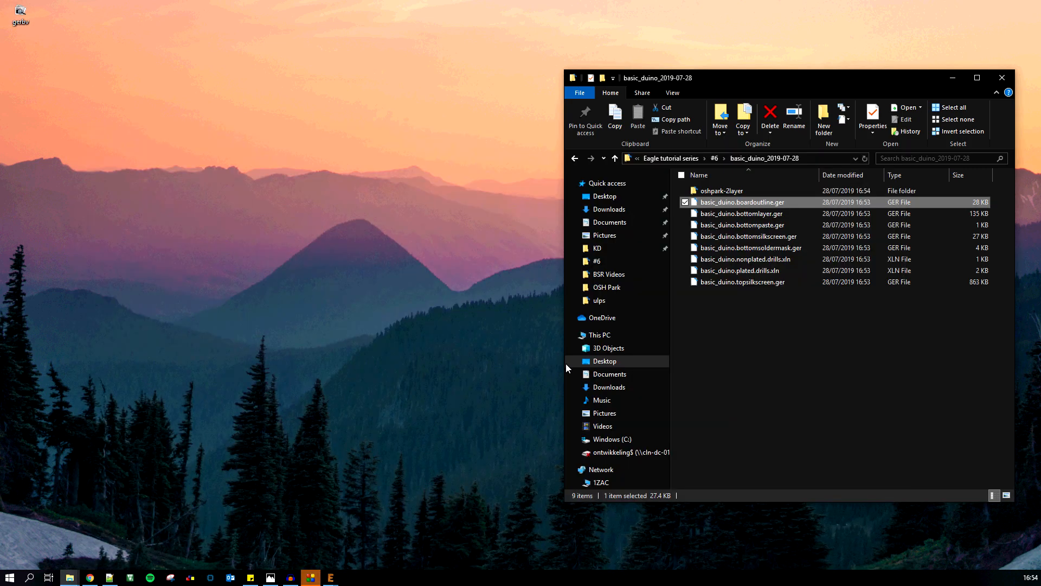
{"action": "left_click_drag", "start_coordinate": [782, 310], "coordinate": [22, 23]}
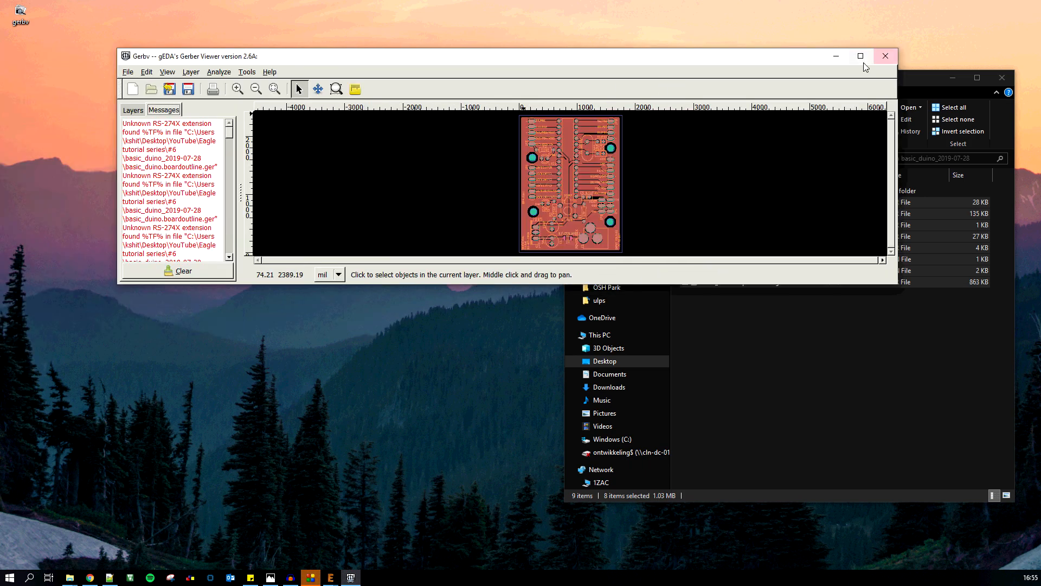
{"action": "left_click", "coordinate": [862, 61]}
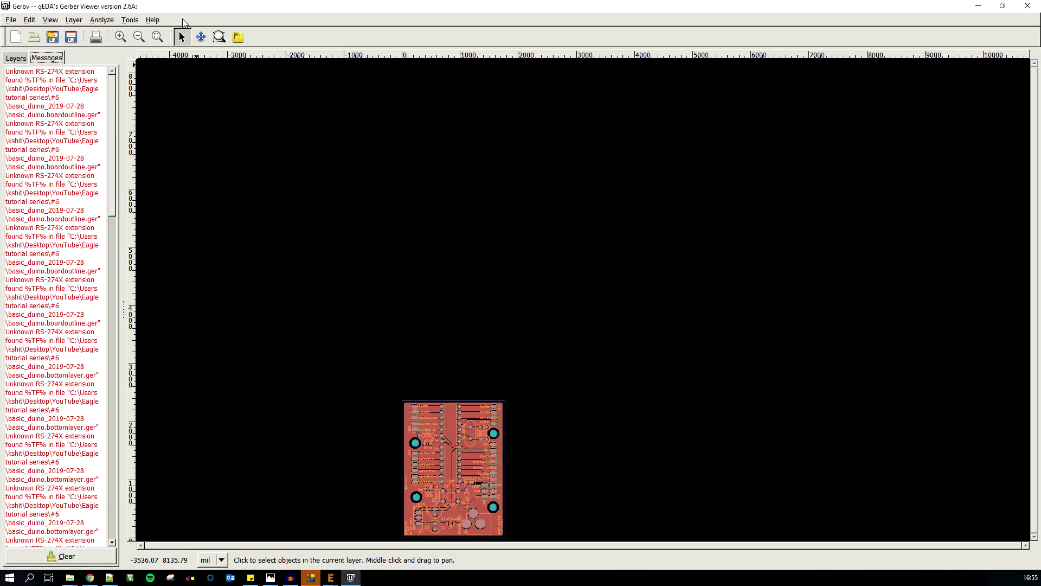
{"action": "left_click", "coordinate": [158, 36]}
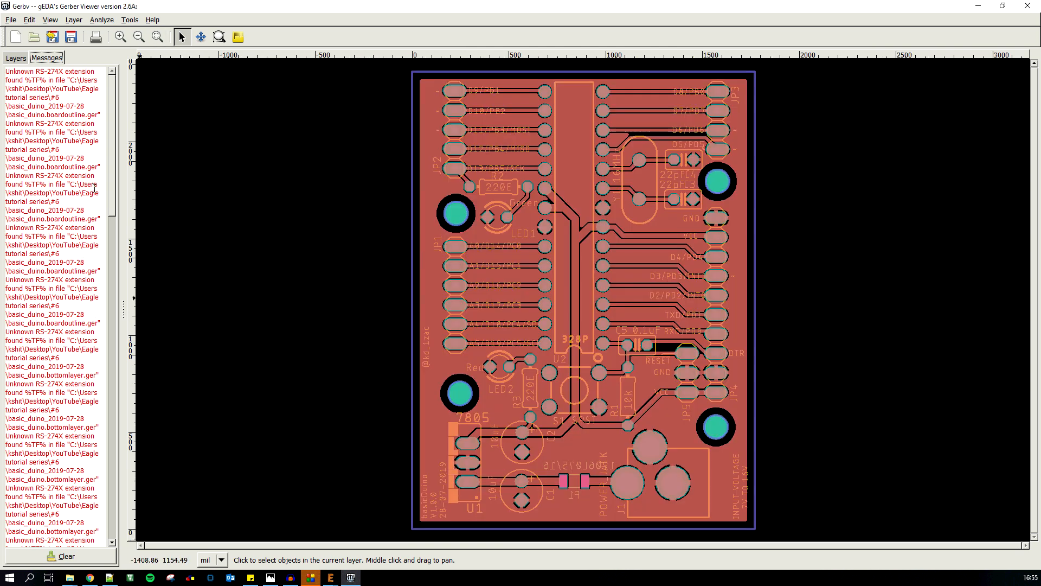
- Turn off all layers in Gerbv and widen the layer list to show the full file names
{"action": "left_click", "coordinate": [15, 60]}
{"action": "right_click", "coordinate": [32, 95]}
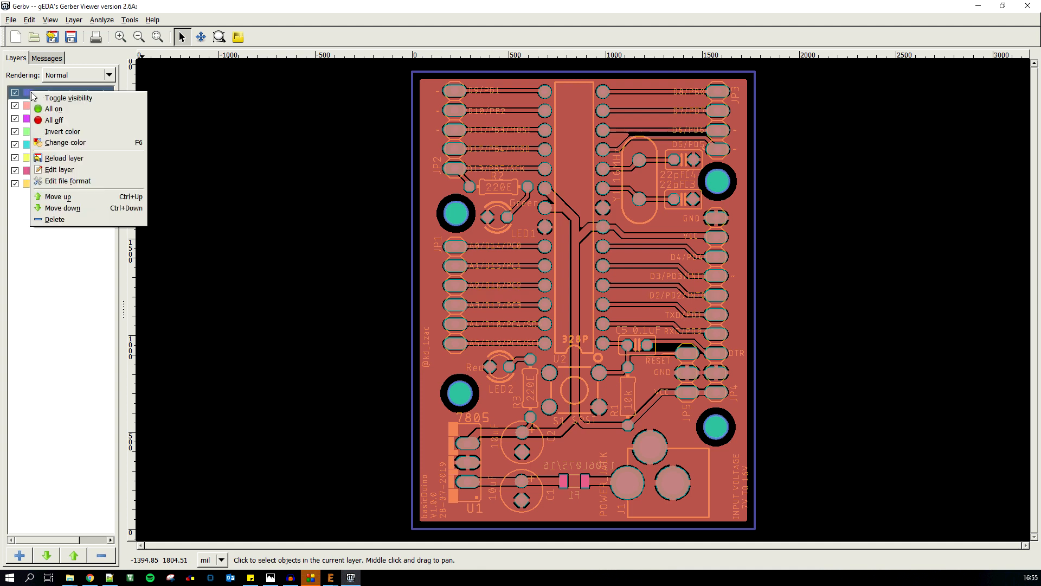
{"action": "left_click", "coordinate": [55, 120]}
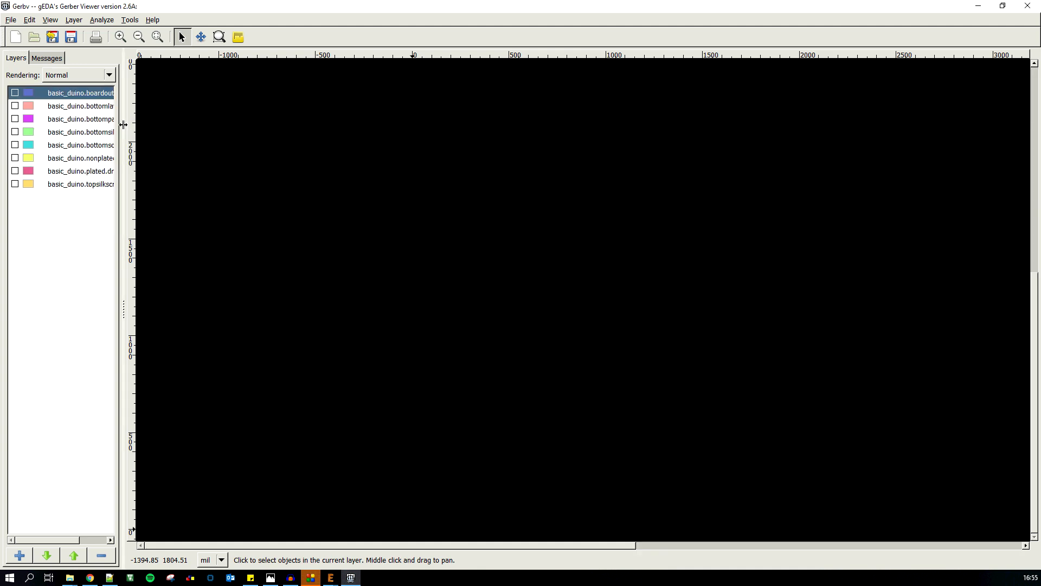
{"action": "left_click_drag", "start_coordinate": [124, 127], "coordinate": [181, 126]}
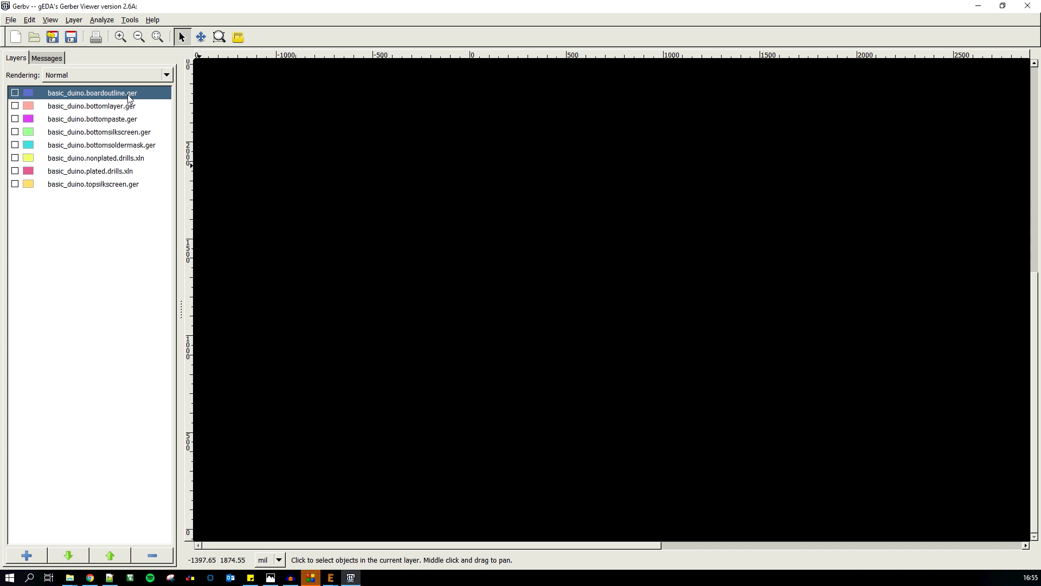
- Show the boardoutline, bottomlayer, bottompaste, bottomsilkscreen and bottomsoldermask layers one after another to inspect each one
{"action": "left_click", "coordinate": [16, 92]}
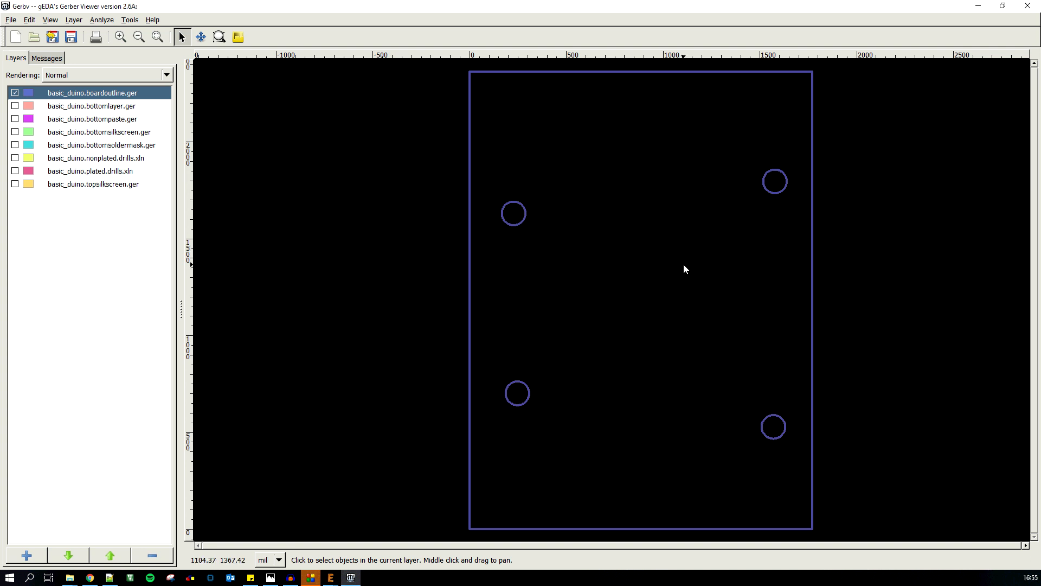
{"action": "left_click", "coordinate": [15, 106]}
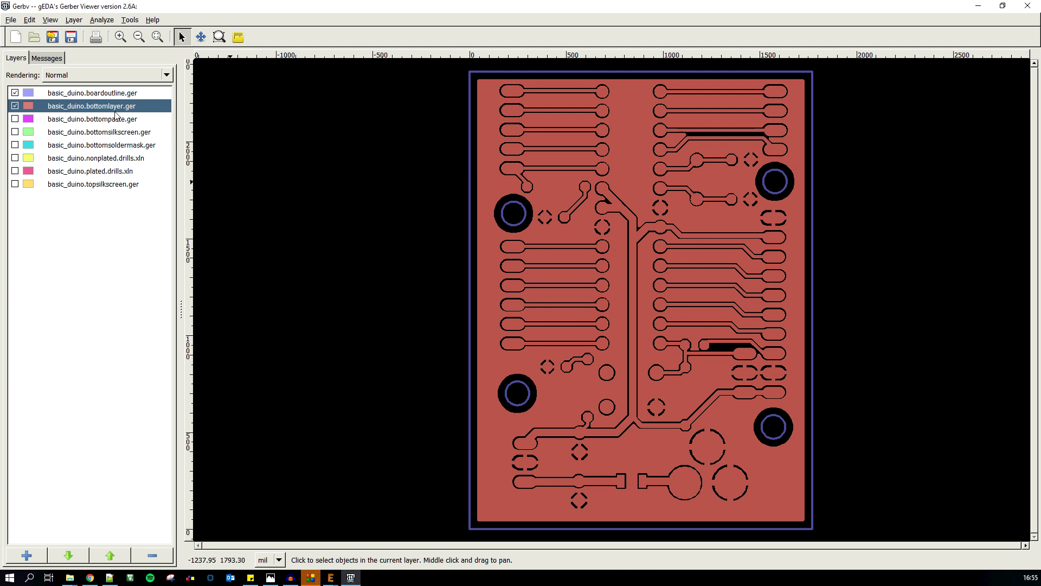
{"action": "left_click", "coordinate": [15, 118]}
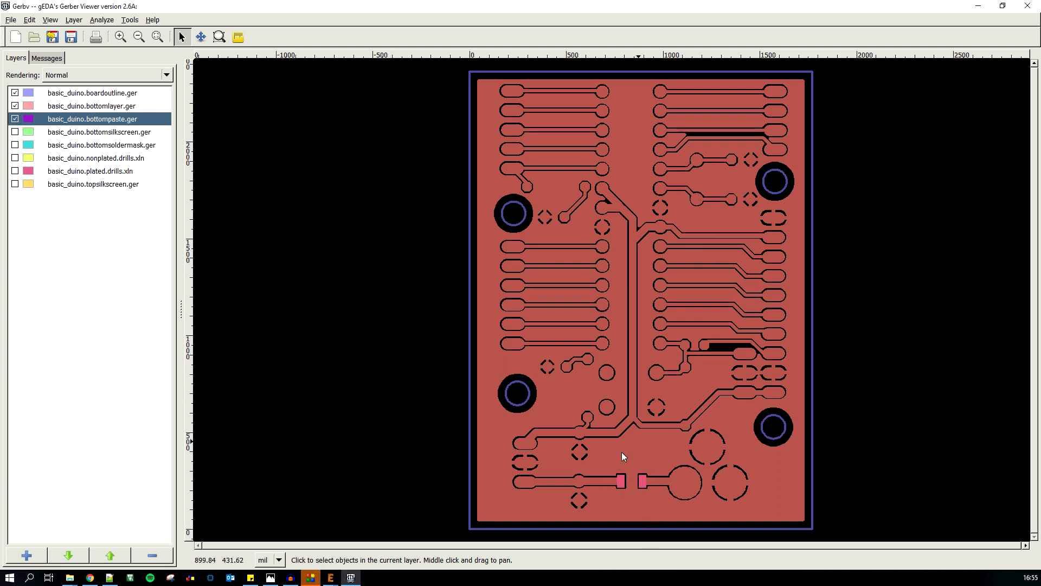
{"action": "left_click", "coordinate": [18, 132]}
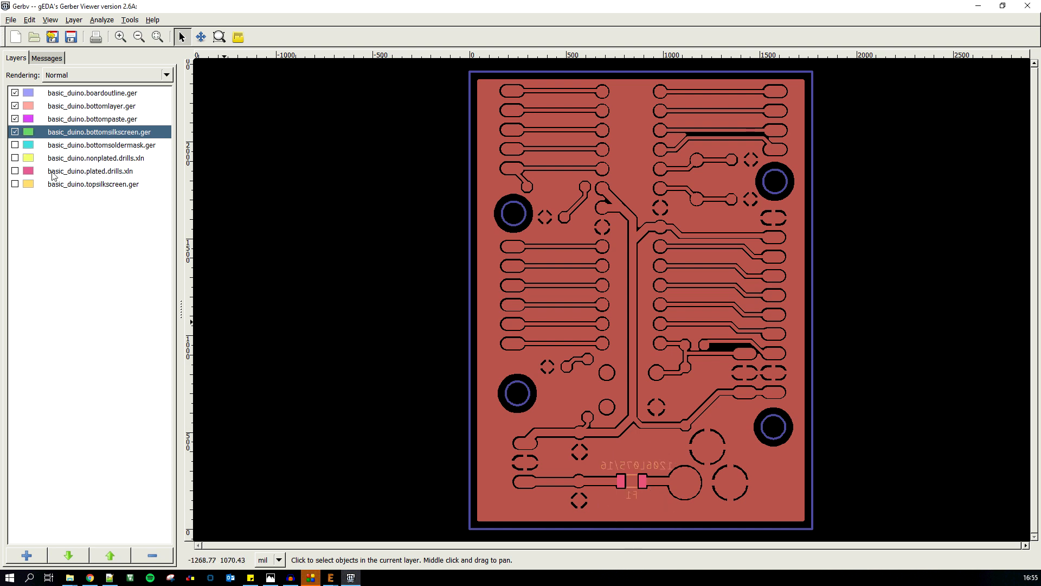
{"action": "left_click", "coordinate": [15, 146]}
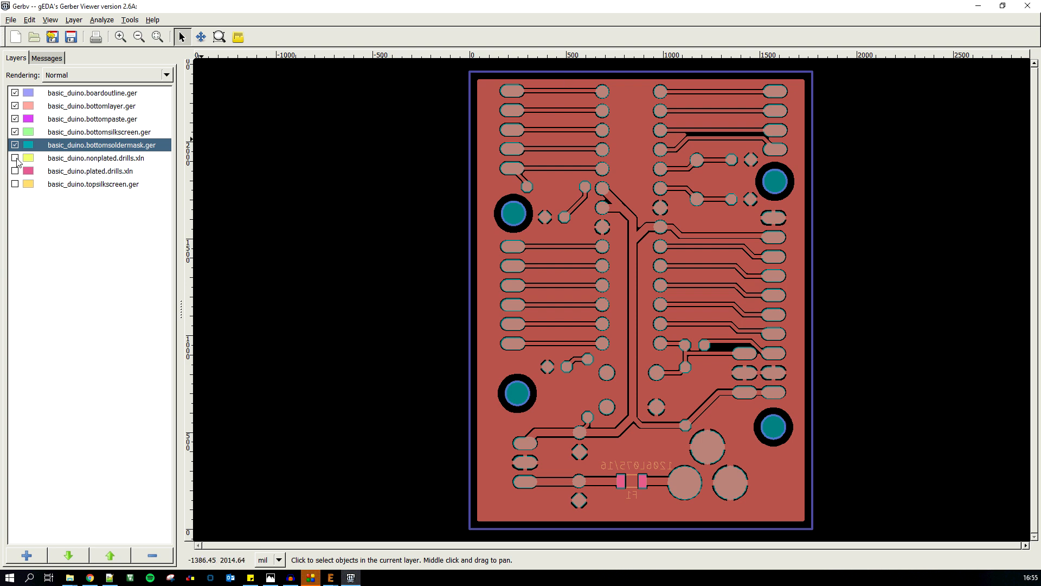
- Show the nonplated and plated drill layers, toggle both off and on to compare them, and show the topsilkscreen layer
{"action": "left_click", "coordinate": [15, 159]}
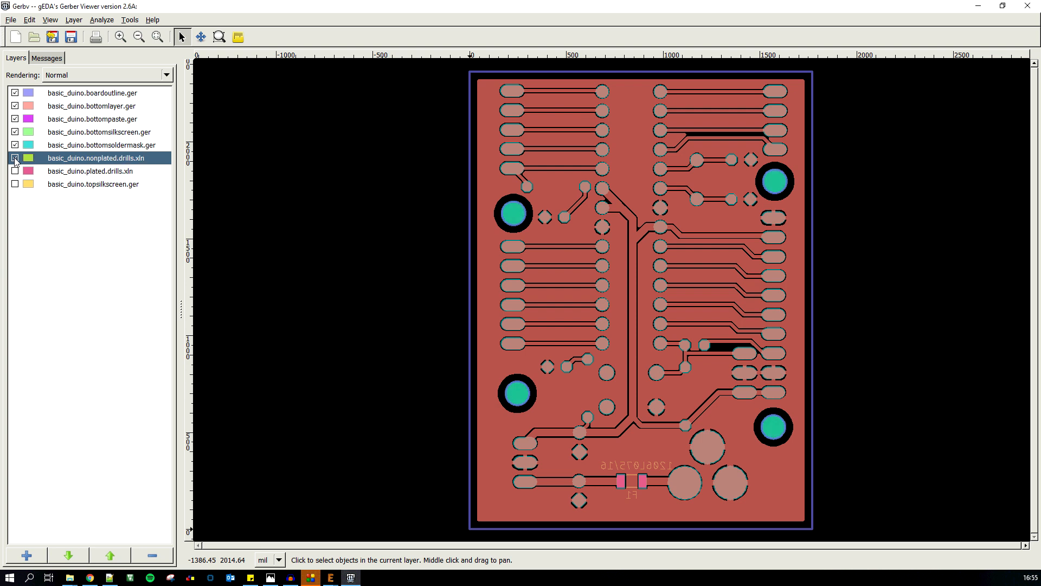
{"action": "left_click", "coordinate": [15, 171]}
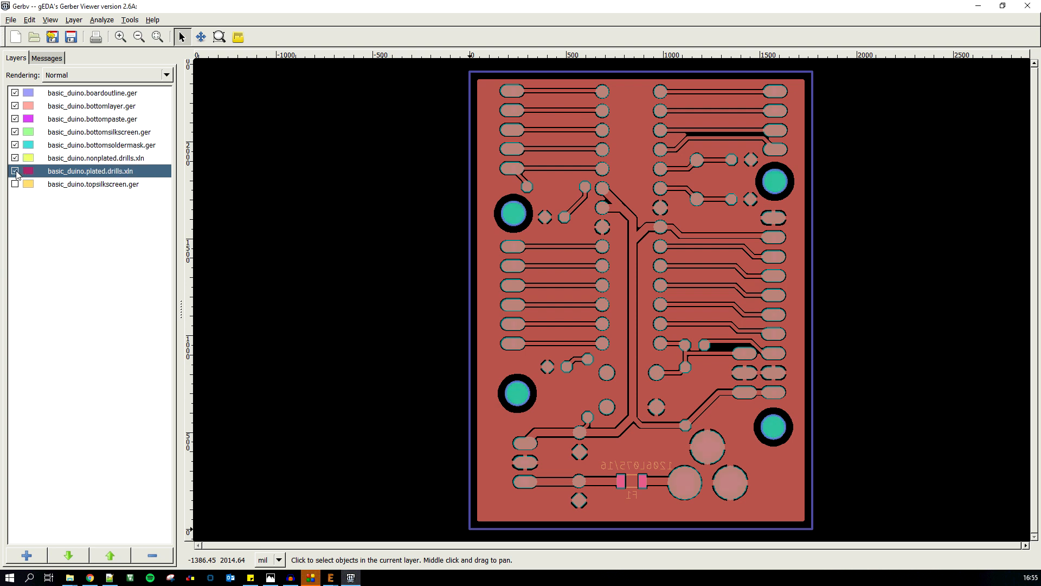
{"action": "left_click", "coordinate": [15, 158]}
{"action": "left_click", "coordinate": [16, 171]}
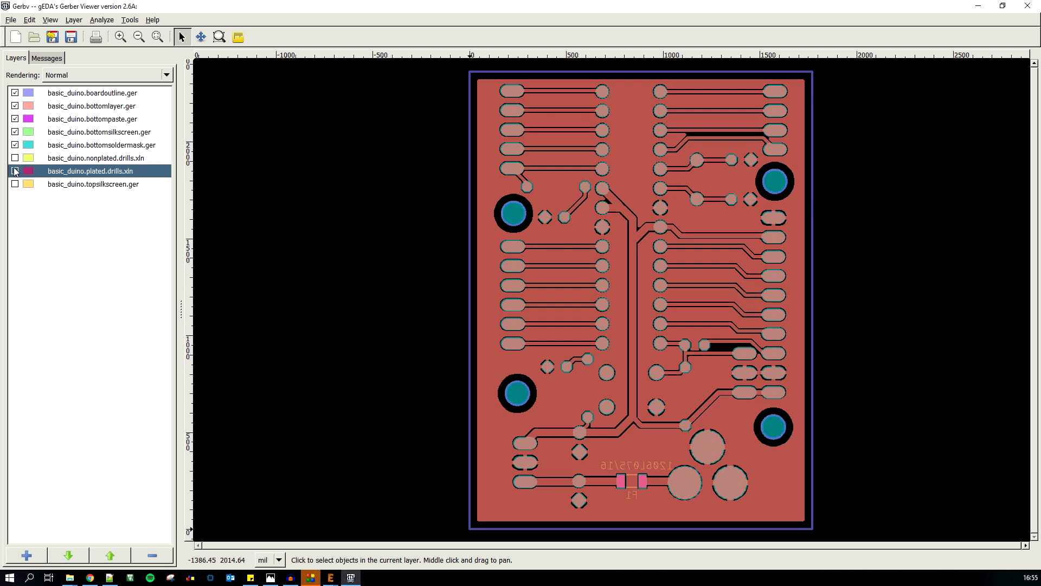
{"action": "left_click", "coordinate": [15, 159]}
{"action": "left_click", "coordinate": [15, 171]}
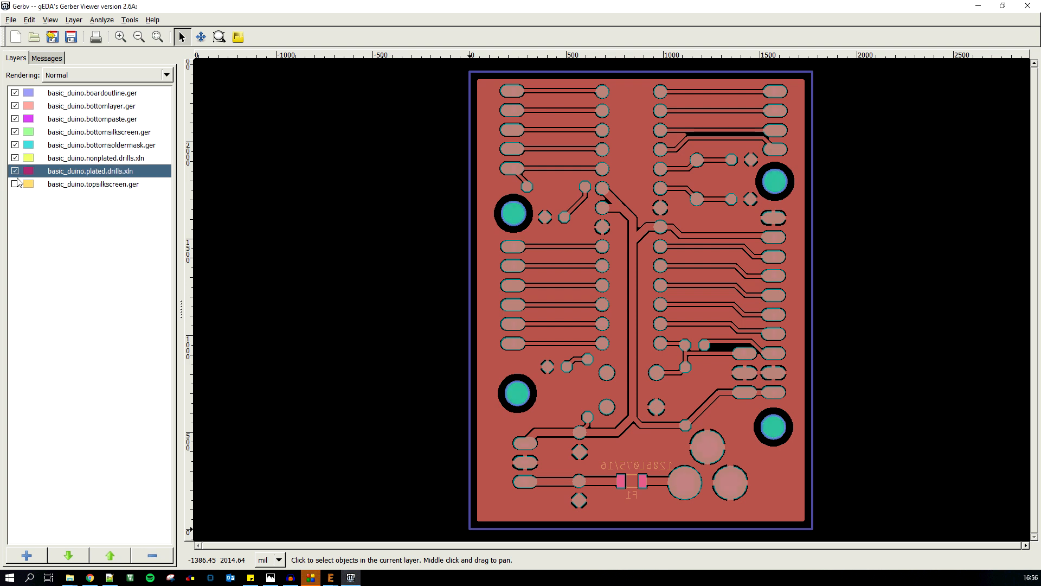
{"action": "left_click", "coordinate": [15, 184]}
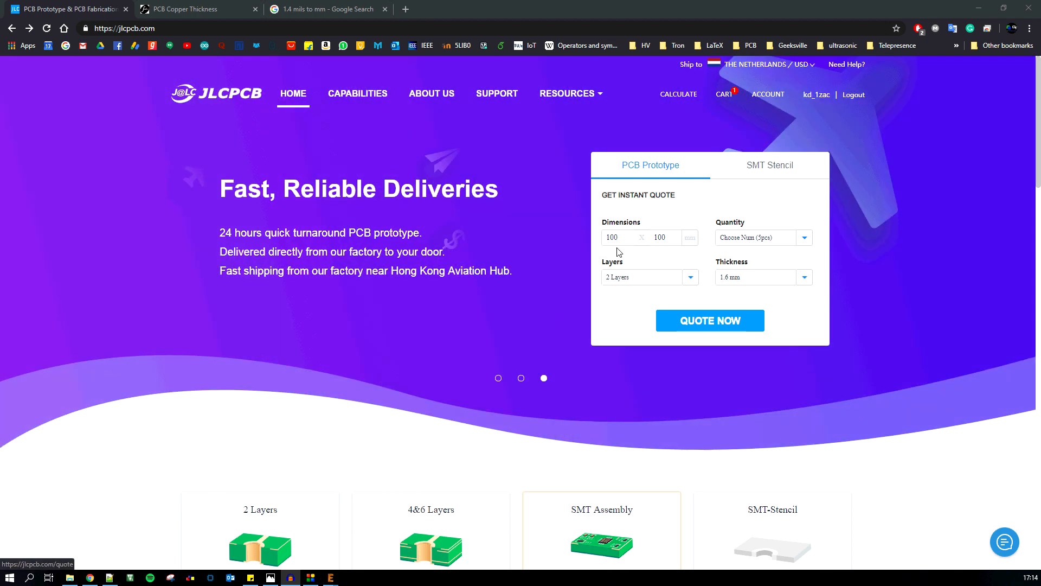
- On the JLCPCB site, request an instant quote for a 1-layer PCB measuring 45 x 60 mm
{"action": "double_click", "coordinate": [621, 238]}
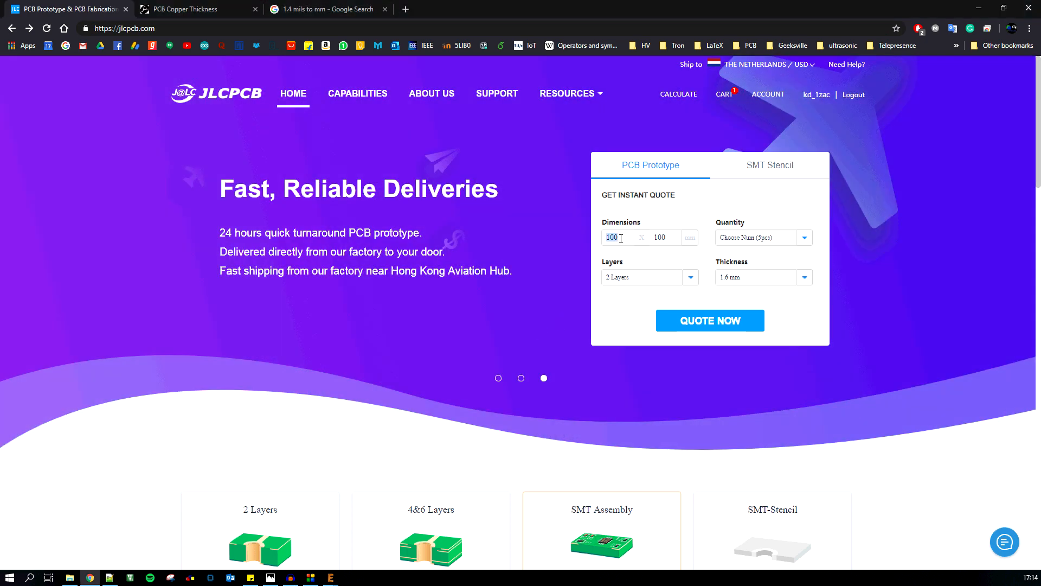
{"action": "type", "text": "45"}
{"action": "double_click", "coordinate": [677, 237]}
{"action": "type", "text": "60"}
{"action": "left_click", "coordinate": [696, 278]}
{"action": "left_click", "coordinate": [679, 294]}
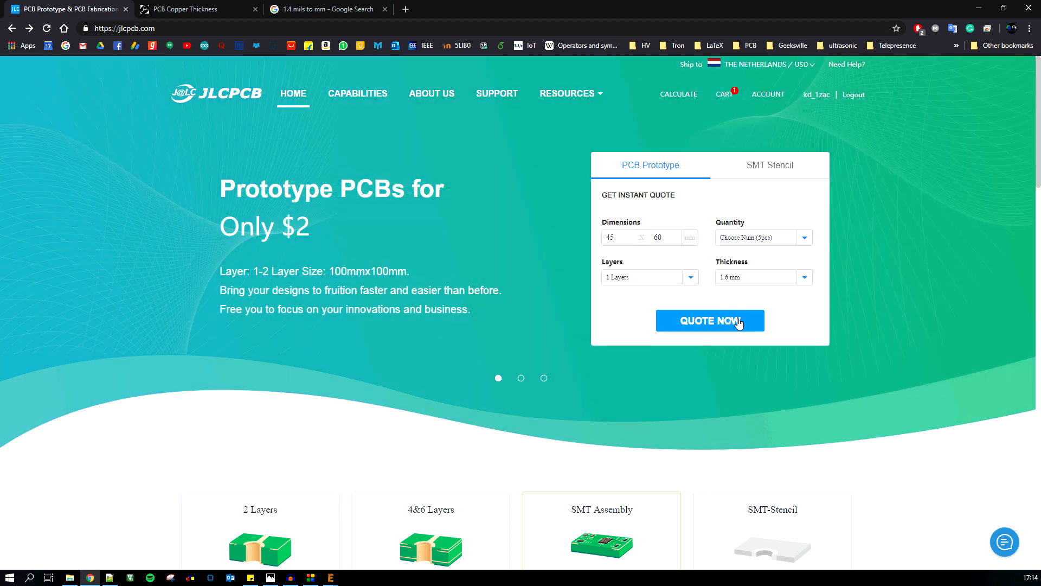
{"action": "left_click", "coordinate": [710, 321]}
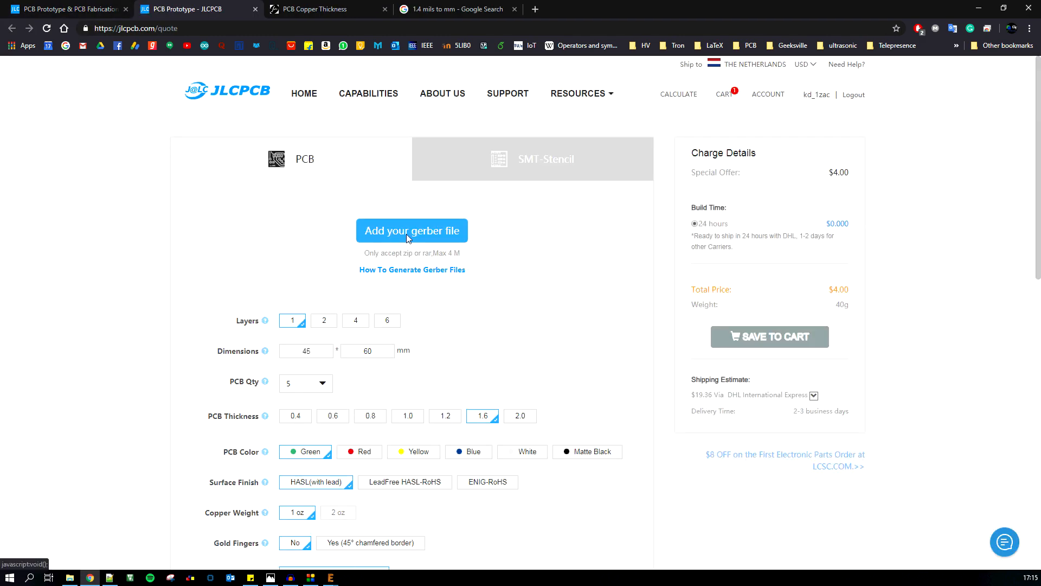
- Upload the basic_duino_2019-07-28 archive from the #6 folder as the Gerber file and review the board preview and order options
{"action": "left_click", "coordinate": [407, 235]}
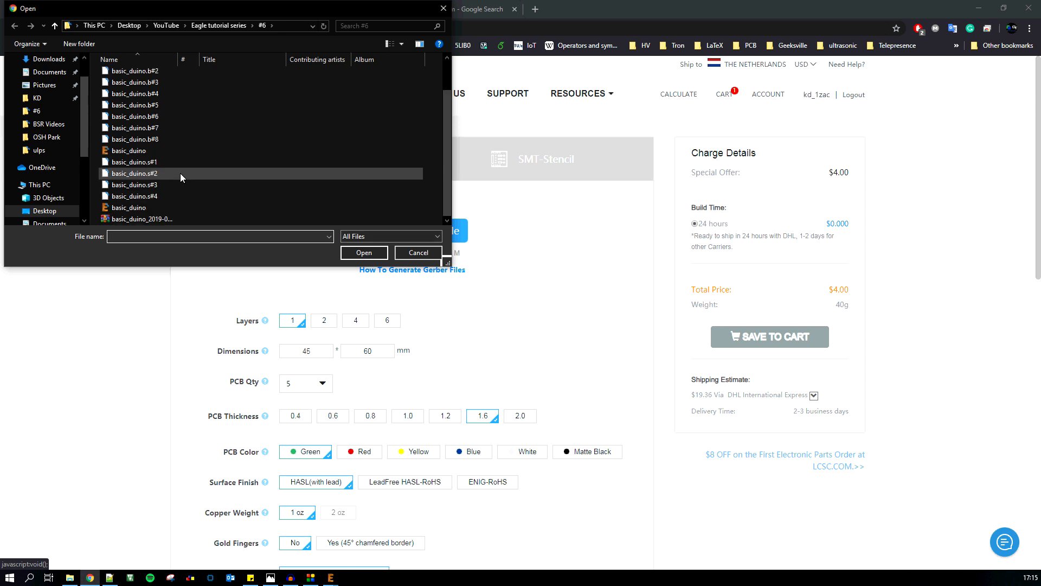
{"action": "left_click", "coordinate": [171, 218]}
{"action": "left_click", "coordinate": [355, 253]}
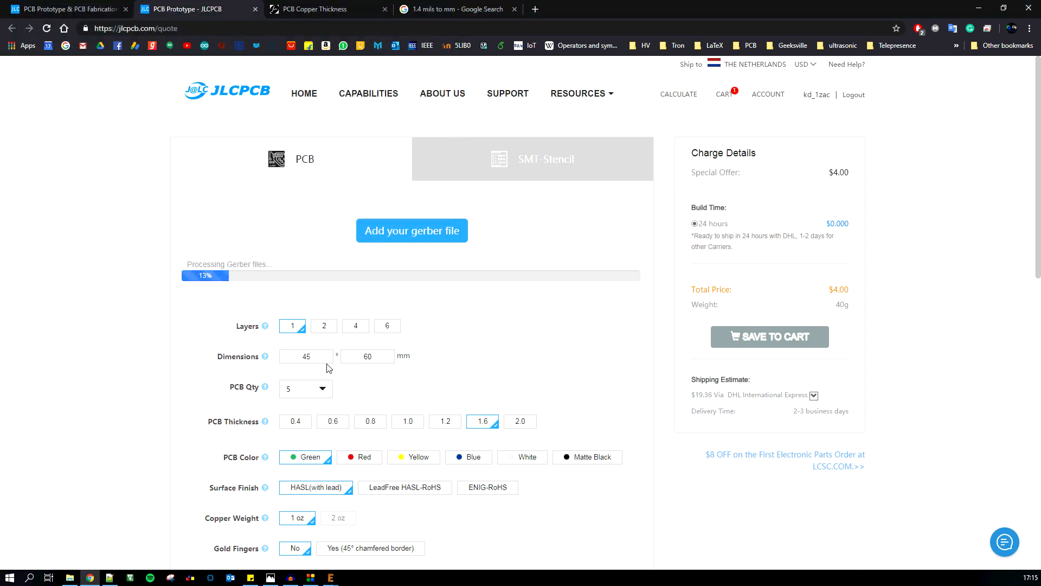
{"action": "scroll", "coordinate": [360, 358], "scroll_direction": "down", "scroll_amount": 3}
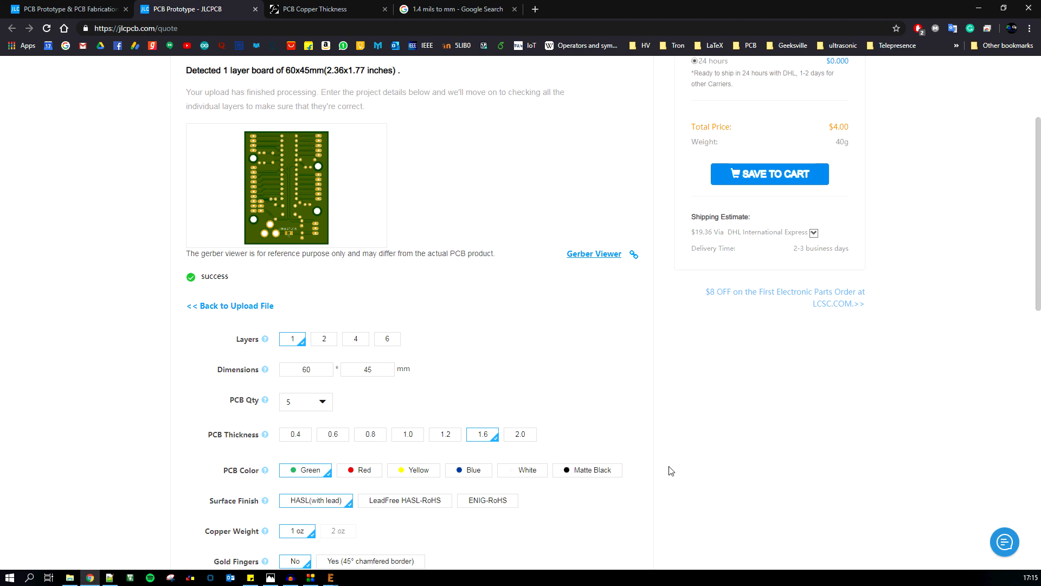
{"action": "scroll", "coordinate": [350, 225], "scroll_direction": "up", "scroll_amount": 2}
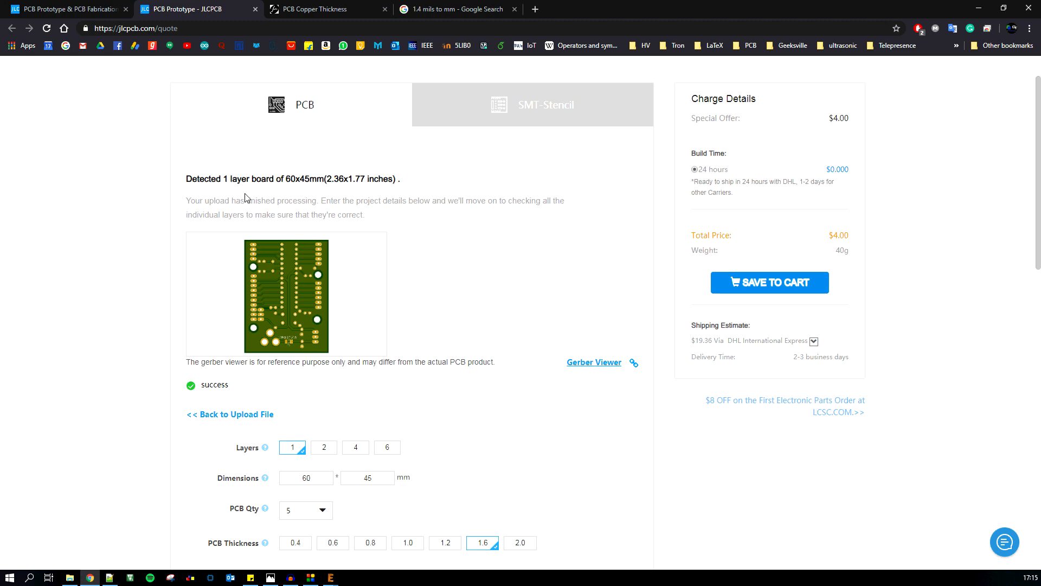
{"action": "scroll", "coordinate": [251, 197], "scroll_direction": "down", "scroll_amount": 7}
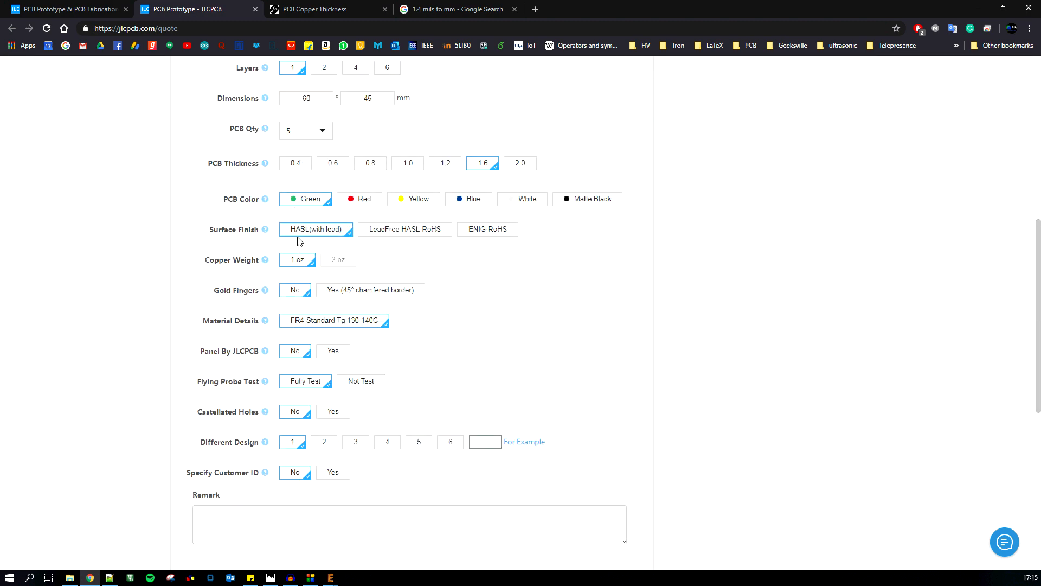
{"action": "scroll", "coordinate": [287, 333], "scroll_direction": "up", "scroll_amount": 7}
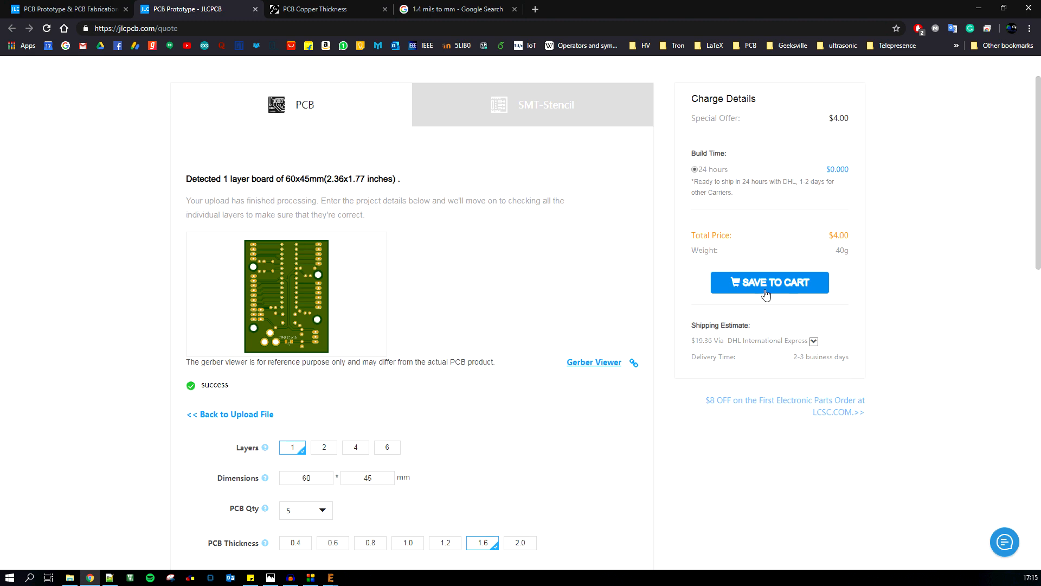
- Select LeadFree HASL-RoHS as the surface finish and check its effect on the charge details
{"action": "scroll", "coordinate": [767, 290], "scroll_direction": "down", "scroll_amount": 1}
{"action": "scroll", "coordinate": [769, 284], "scroll_direction": "down", "scroll_amount": 1}
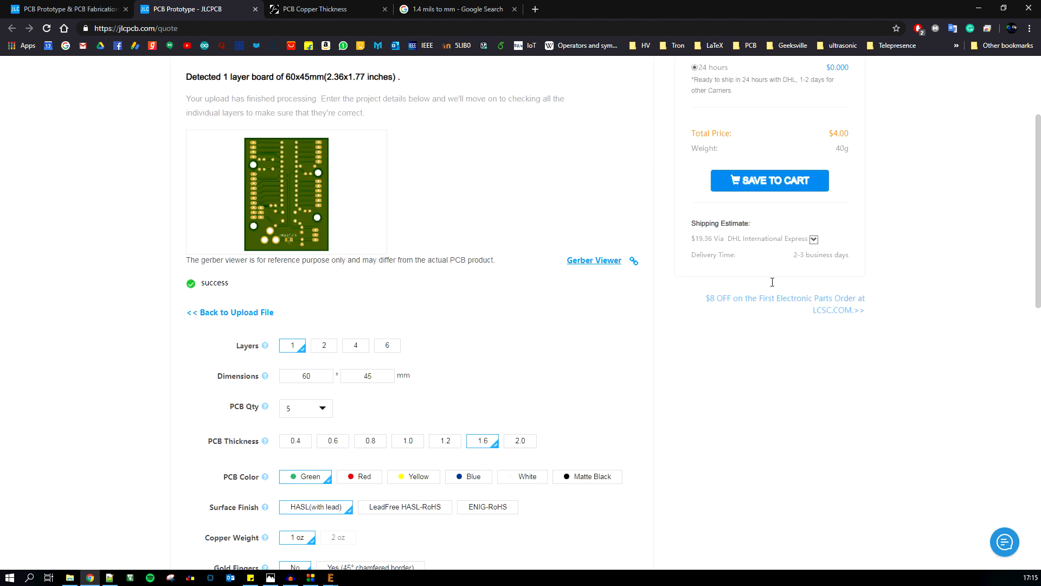
{"action": "left_click", "coordinate": [386, 499]}
{"action": "scroll", "coordinate": [676, 428], "scroll_direction": "up", "scroll_amount": 1}
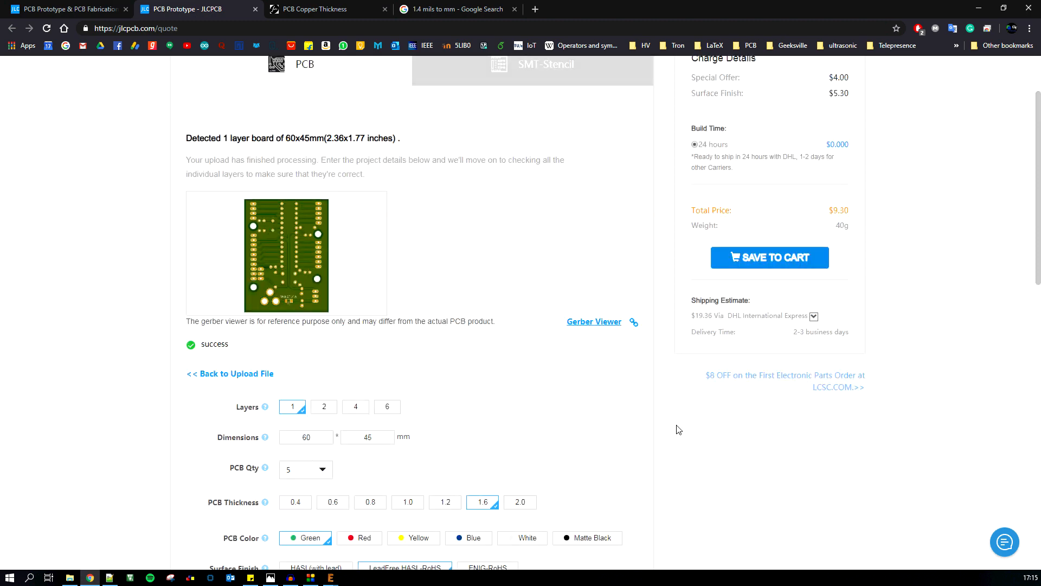
{"action": "scroll", "coordinate": [465, 425], "scroll_direction": "down", "scroll_amount": 3}
{"action": "scroll", "coordinate": [615, 400], "scroll_direction": "up", "scroll_amount": 5}
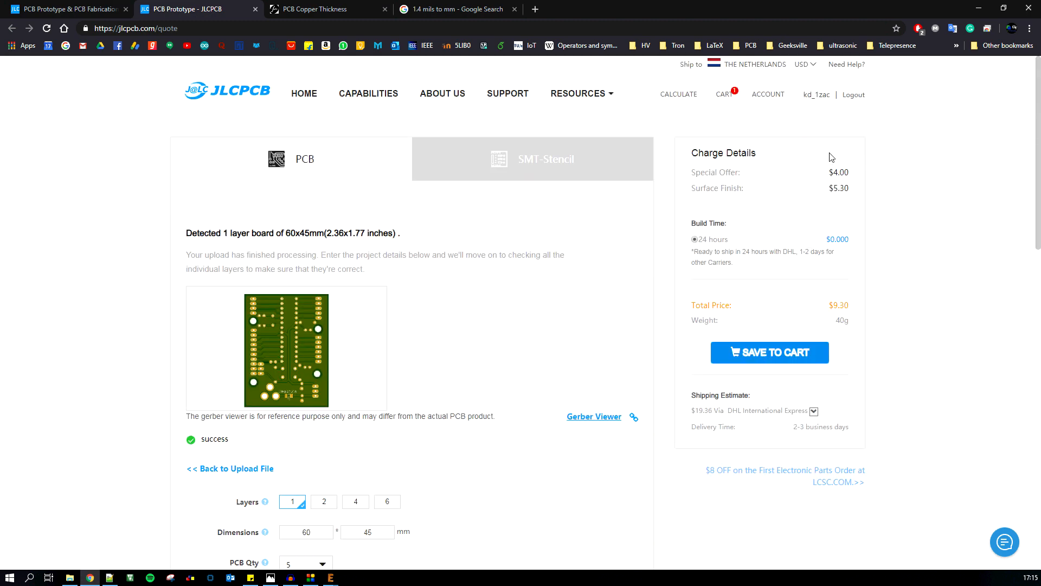
- Return the surface finish to HASL(with lead)
{"action": "scroll", "coordinate": [810, 213], "scroll_direction": "down", "scroll_amount": 2}
{"action": "scroll", "coordinate": [810, 213], "scroll_direction": "down", "scroll_amount": 2}
{"action": "left_click", "coordinate": [333, 453]}
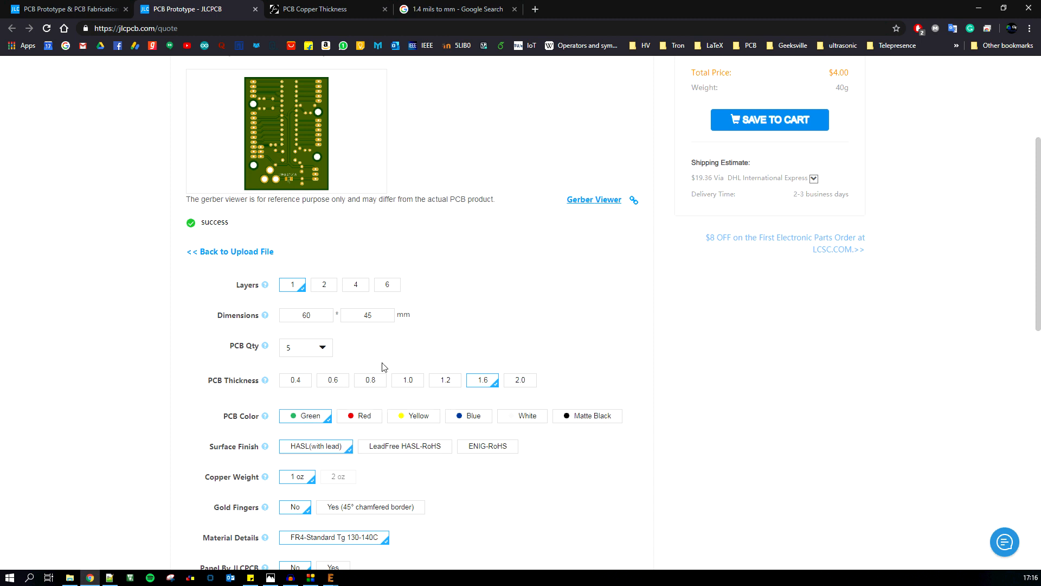
- Look up the thickness of 1 oz copper in mils on the PCB Copper Thickness page
{"action": "left_click", "coordinate": [312, 9]}
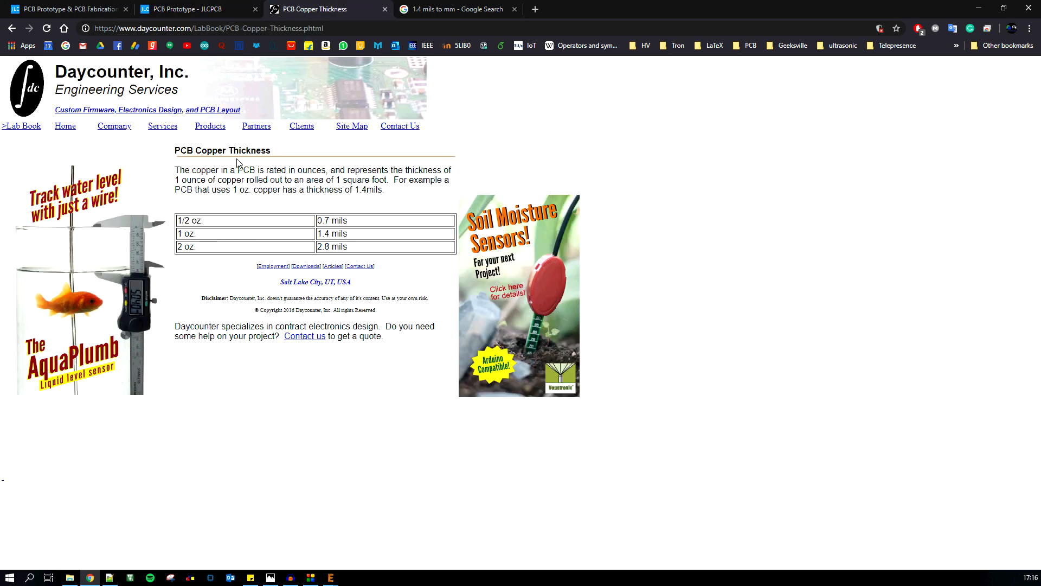
{"action": "left_click_drag", "start_coordinate": [197, 237], "coordinate": [178, 237]}
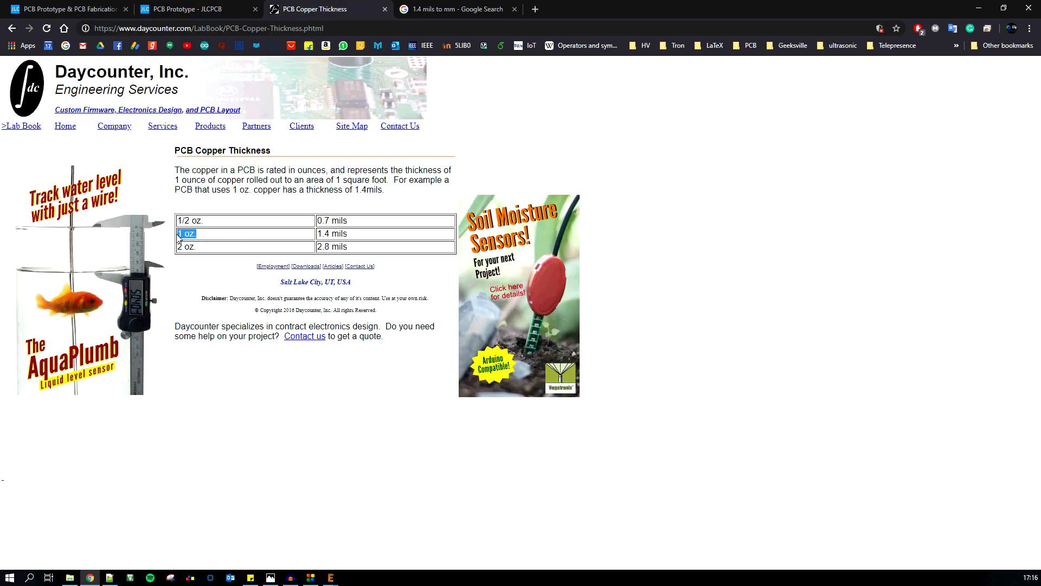
{"action": "left_click", "coordinate": [216, 238]}
{"action": "left_click_drag", "start_coordinate": [355, 234], "coordinate": [320, 234]}
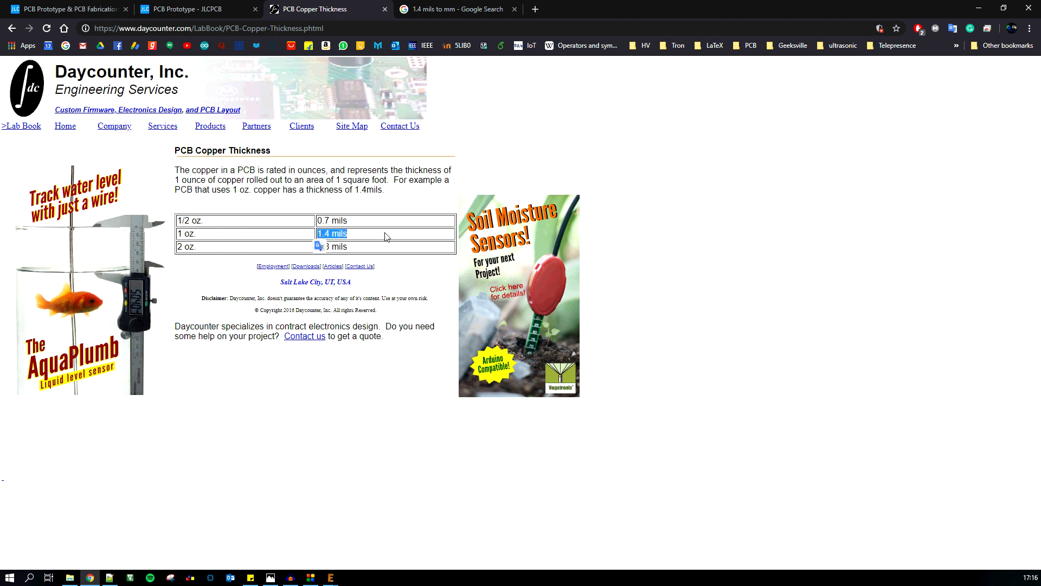
- Check the millimetre conversion of 1.4 mils in the Google search results
{"action": "left_click", "coordinate": [468, 8]}
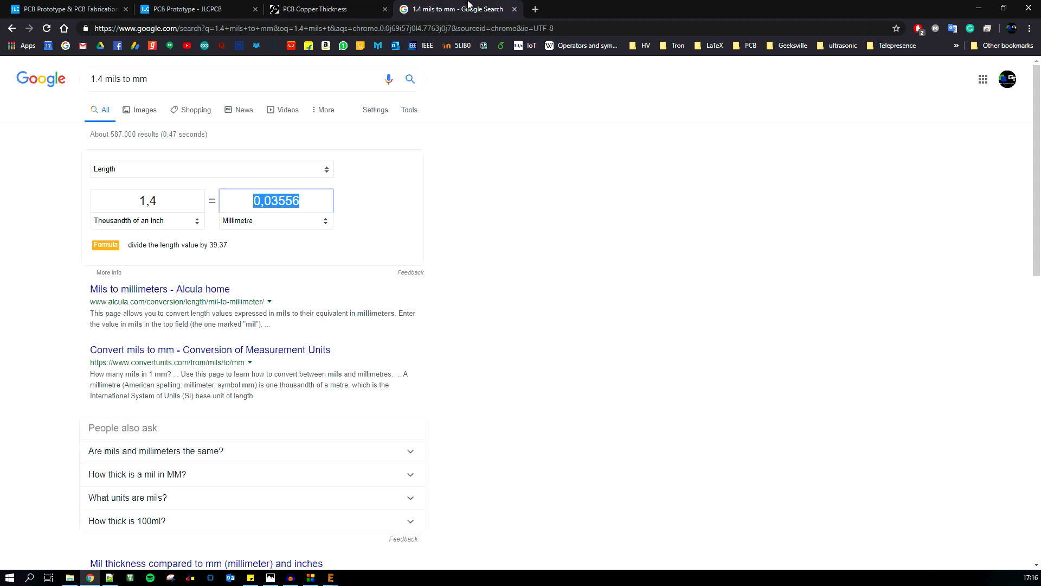
{"action": "left_click", "coordinate": [308, 206]}
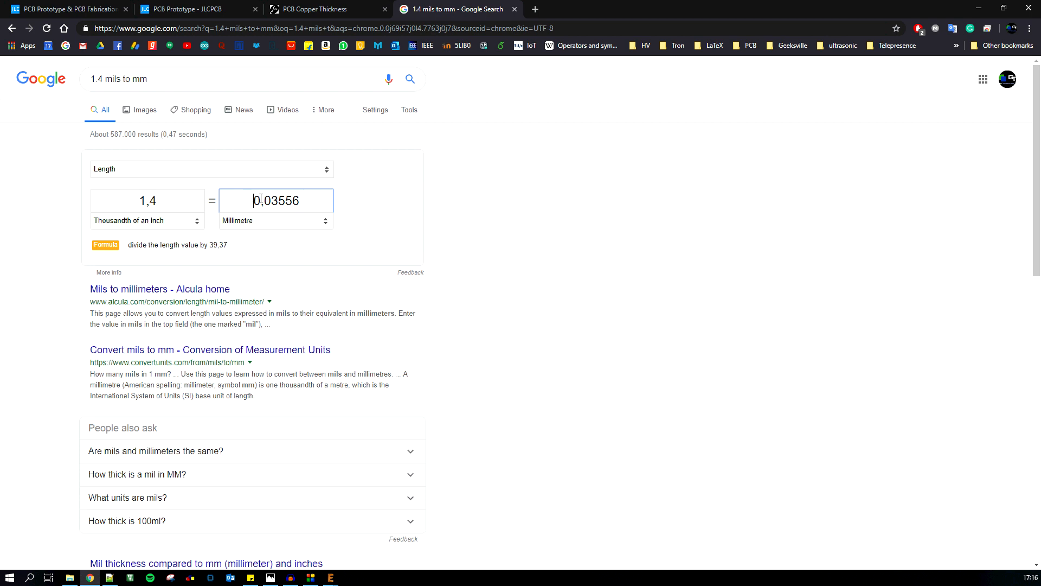
{"action": "left_click_drag", "start_coordinate": [261, 199], "coordinate": [302, 201]}
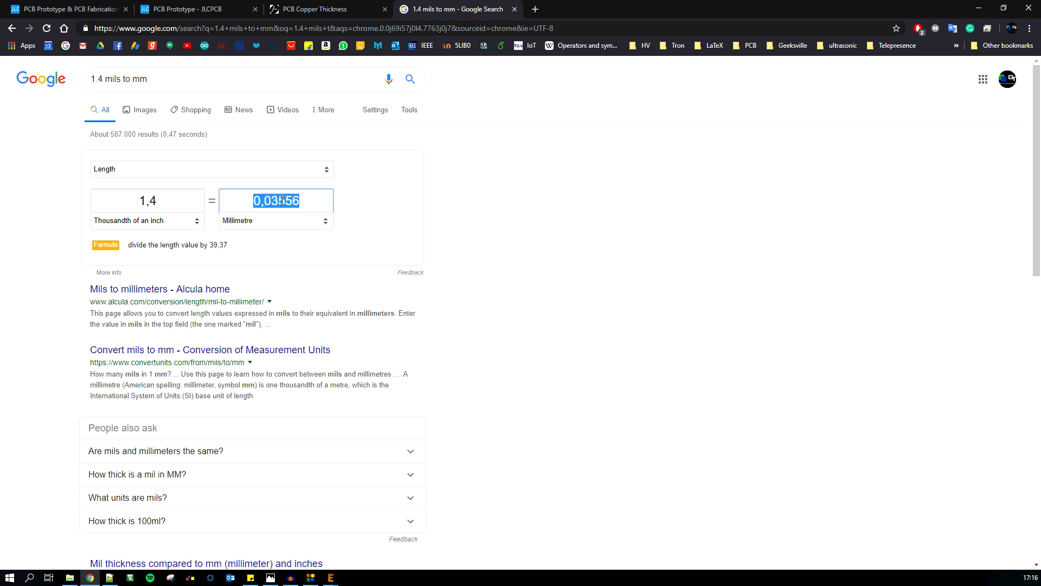
{"action": "left_click", "coordinate": [280, 203]}
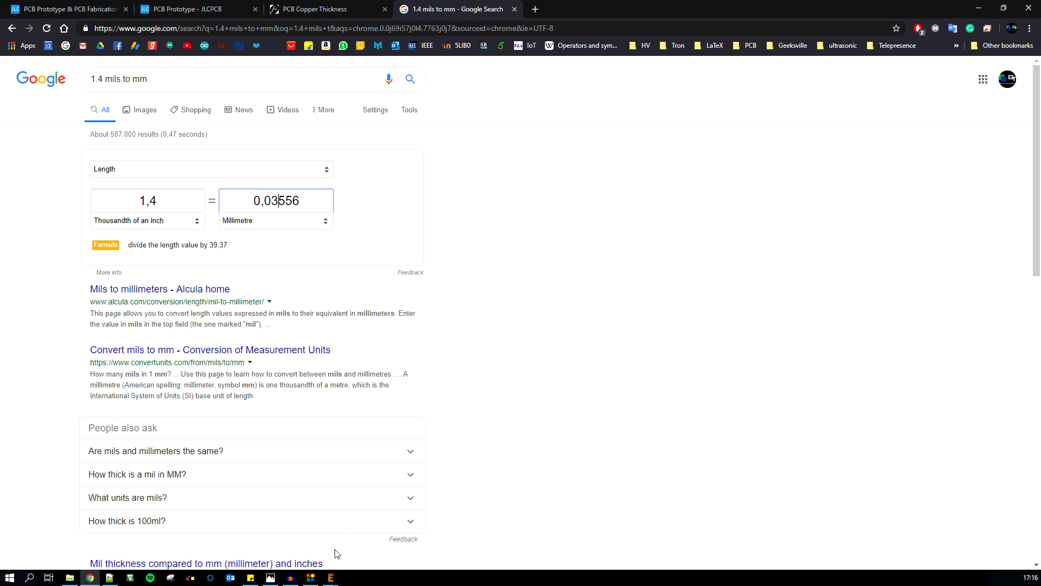
- Switch to the board in EAGLE and inspect the copper and core layer thicknesses in the design rules, leaving them unchanged
{"action": "mouse_move", "coordinate": [330, 578]}
{"action": "left_click", "coordinate": [325, 536]}
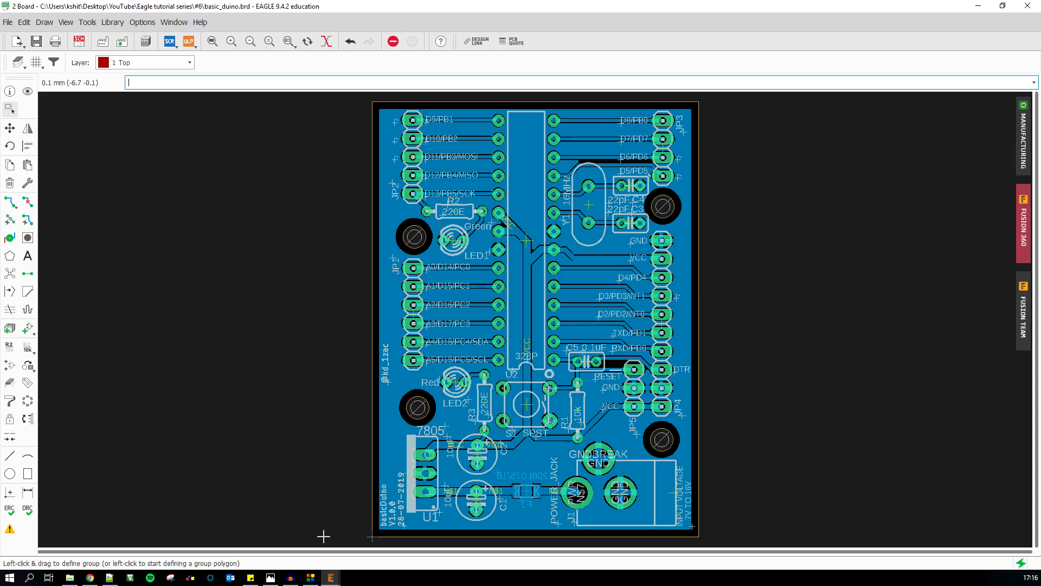
{"action": "left_click", "coordinate": [27, 510]}
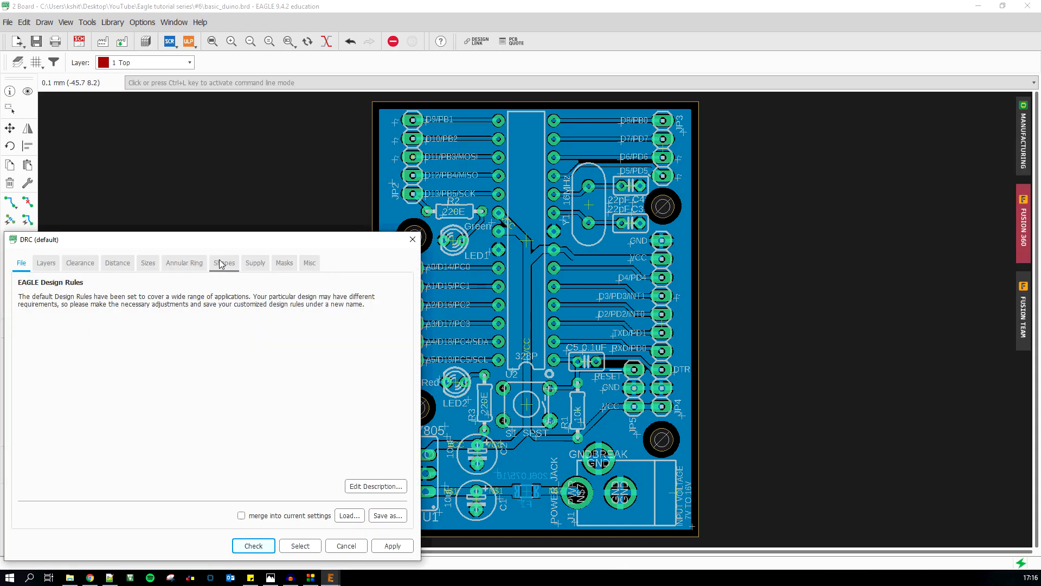
{"action": "left_click_drag", "start_coordinate": [213, 239], "coordinate": [477, 206]}
{"action": "left_click", "coordinate": [311, 227]}
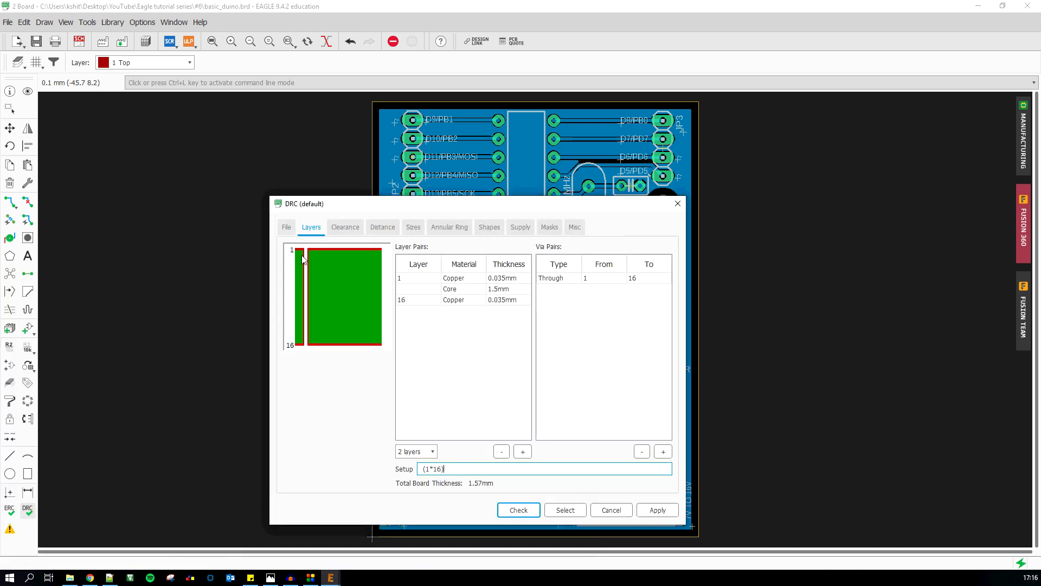
{"action": "left_click", "coordinate": [493, 279]}
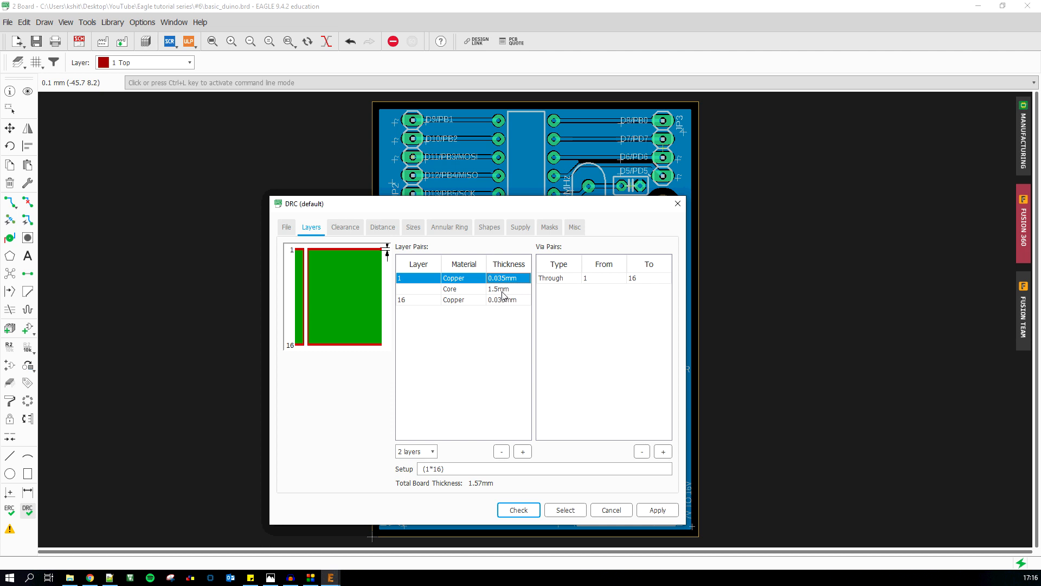
{"action": "left_click", "coordinate": [502, 291]}
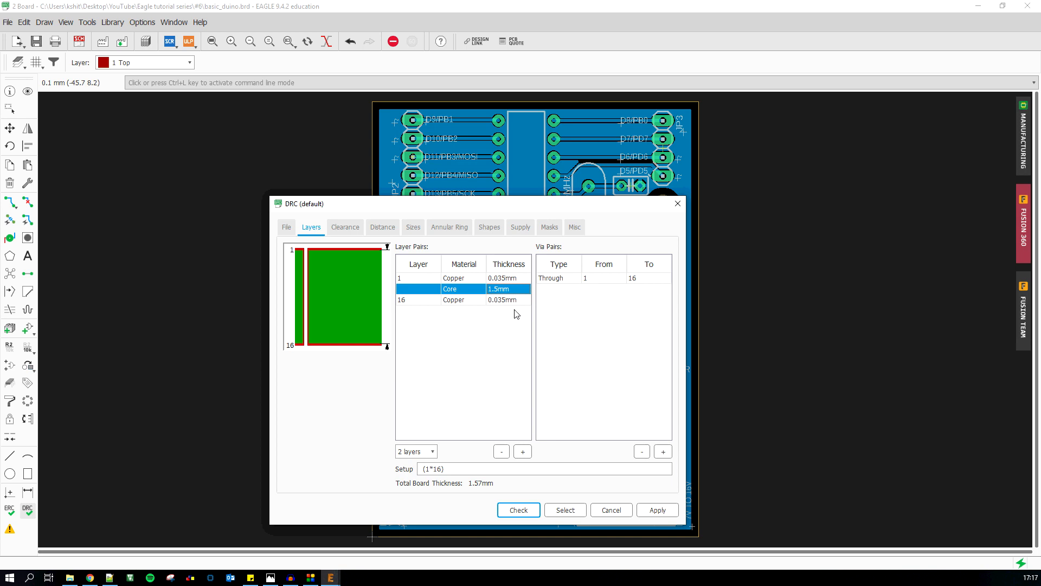
{"action": "left_click", "coordinate": [585, 512]}
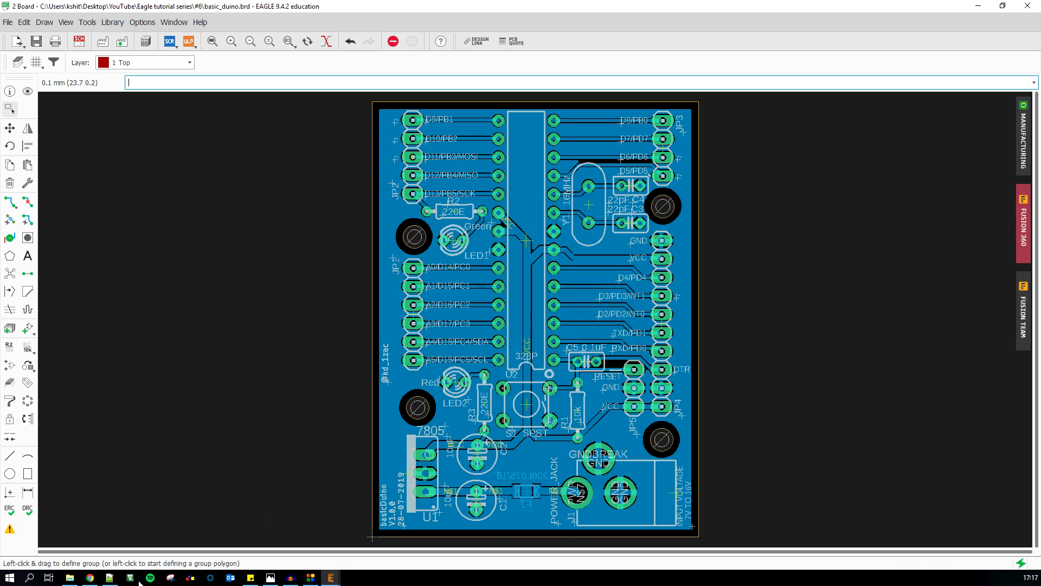
- Return to the JLCPCB quote page in Chrome and review the remaining PCB order options
{"action": "left_click", "coordinate": [90, 577]}
{"action": "left_click", "coordinate": [106, 8]}
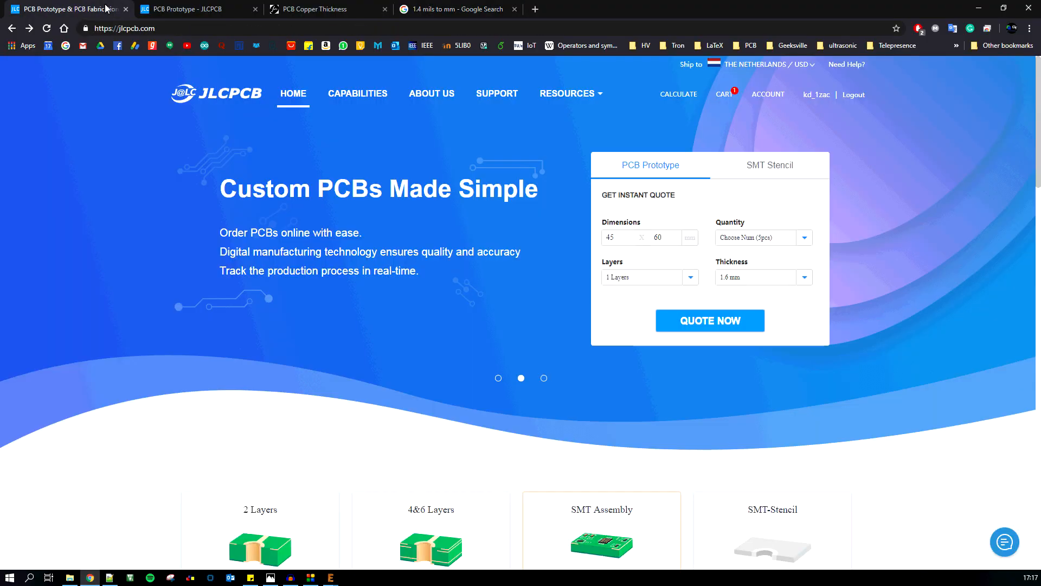
{"action": "left_click", "coordinate": [182, 8]}
{"action": "scroll", "coordinate": [291, 365], "scroll_direction": "down", "scroll_amount": 2}
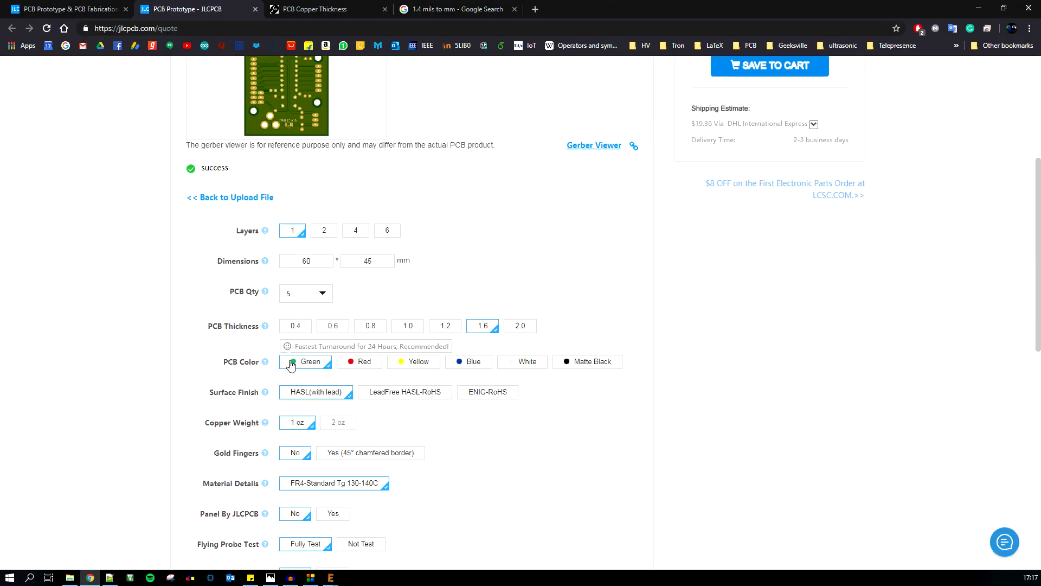
{"action": "scroll", "coordinate": [292, 365], "scroll_direction": "down", "scroll_amount": 3}
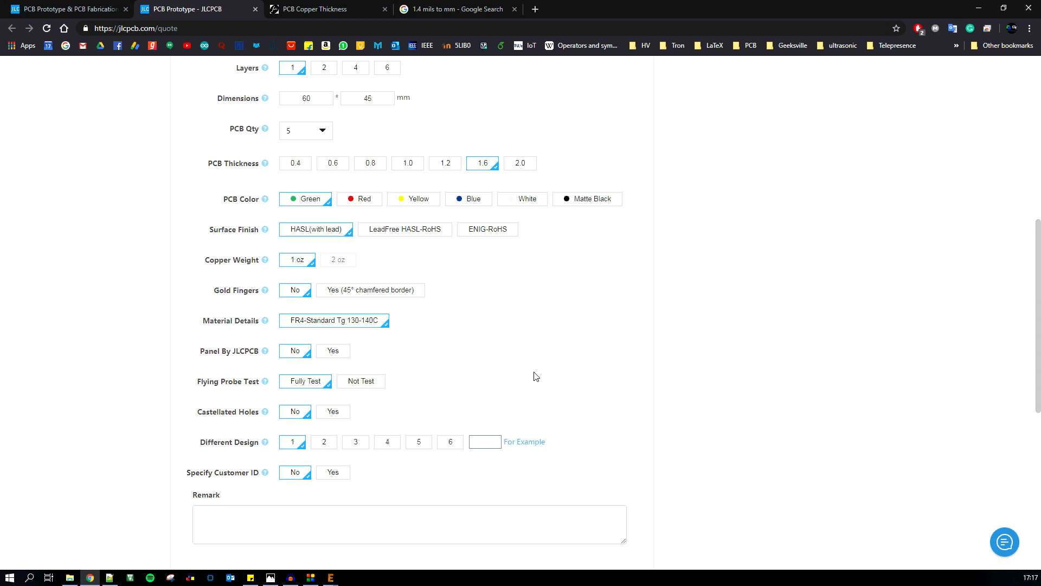
{"action": "scroll", "coordinate": [691, 434], "scroll_direction": "up", "scroll_amount": 8}
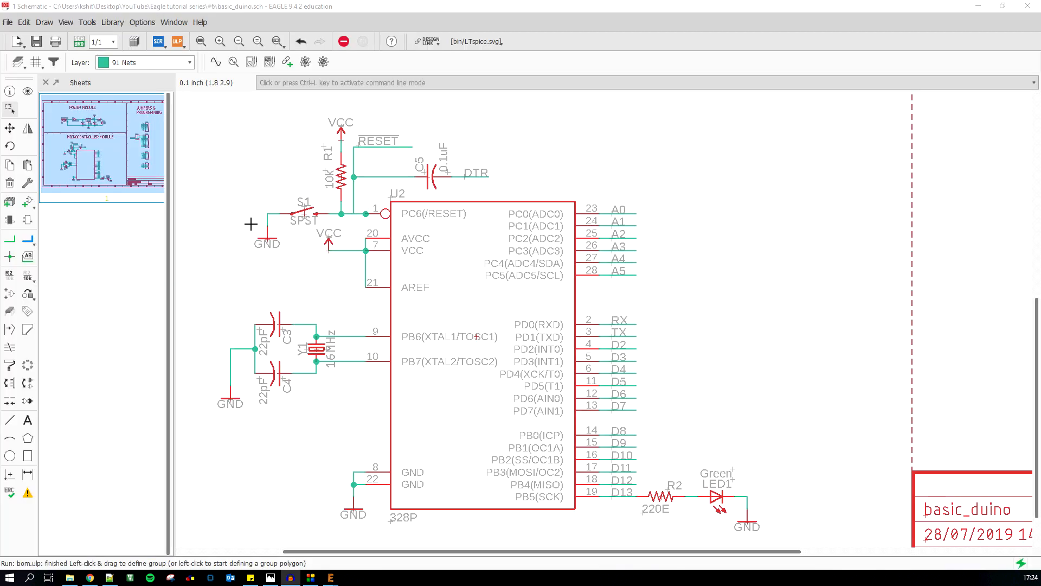
- In EAGLE, fit the whole basic_duino schematic in view and open its bill of materials export with all parts listed
{"action": "left_click", "coordinate": [200, 40]}
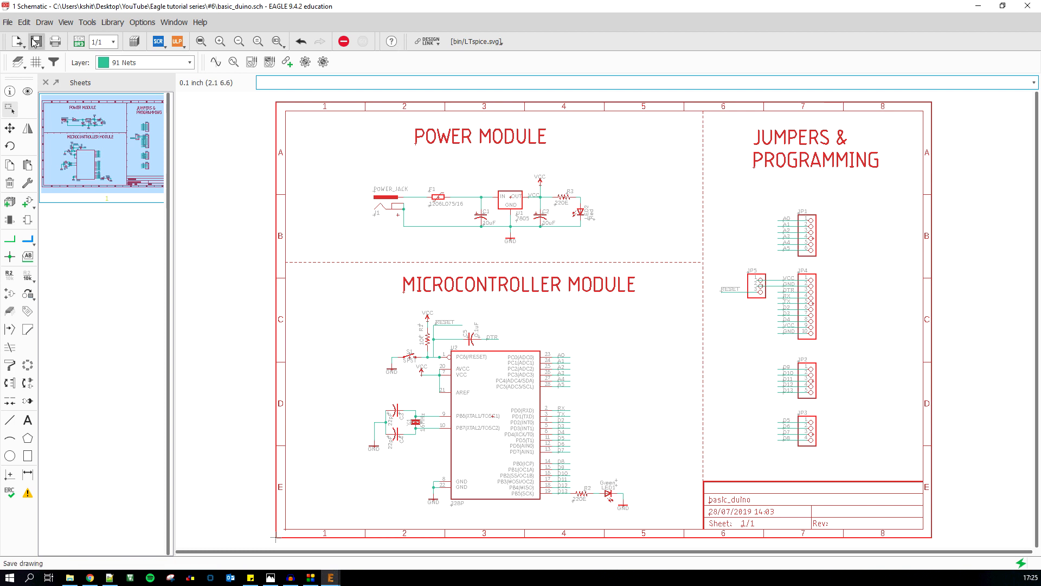
{"action": "left_click", "coordinate": [7, 22]}
{"action": "mouse_move", "coordinate": [70, 192]}
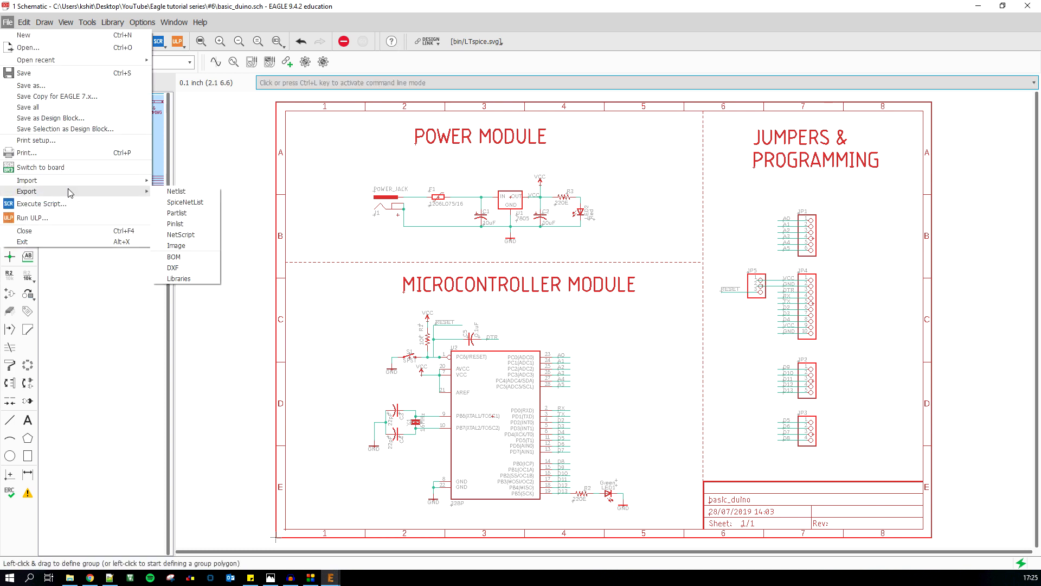
{"action": "left_click", "coordinate": [187, 258]}
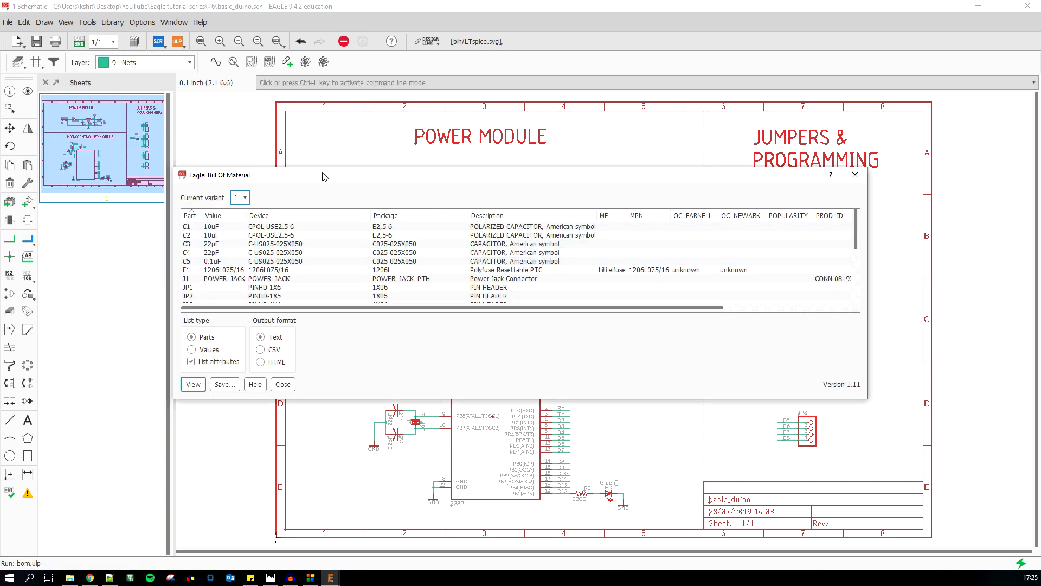
{"action": "left_click_drag", "start_coordinate": [322, 167], "coordinate": [373, 180]}
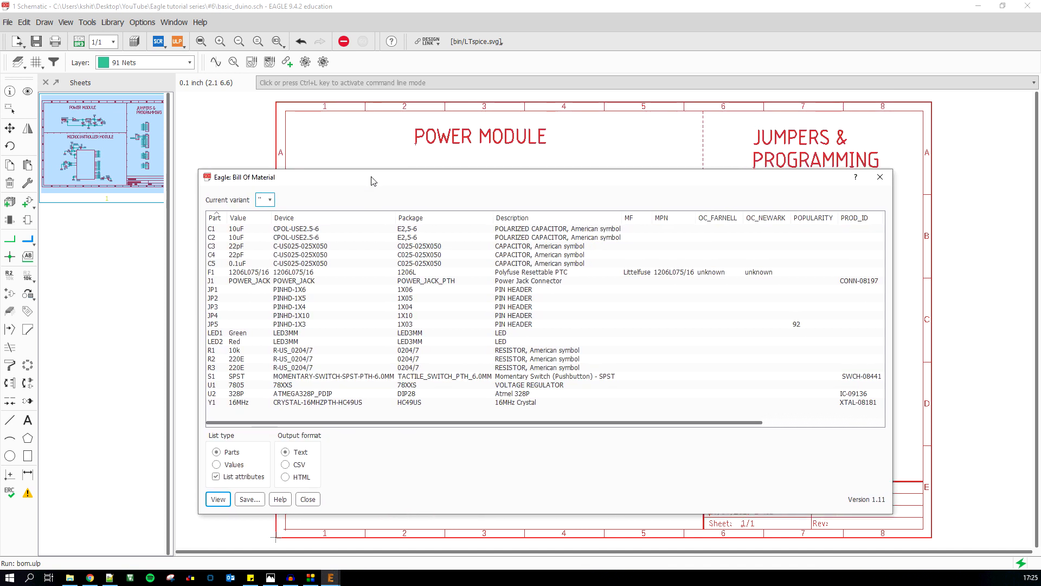
- Exclude the part attributes from the bill of materials and widen the Description column
{"action": "left_click", "coordinate": [217, 229]}
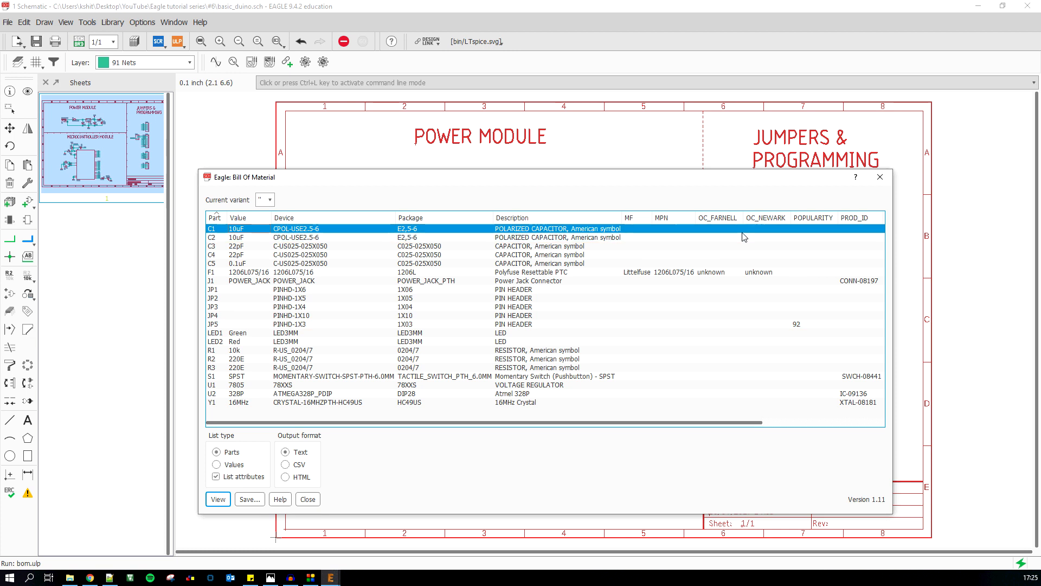
{"action": "left_click", "coordinate": [236, 477]}
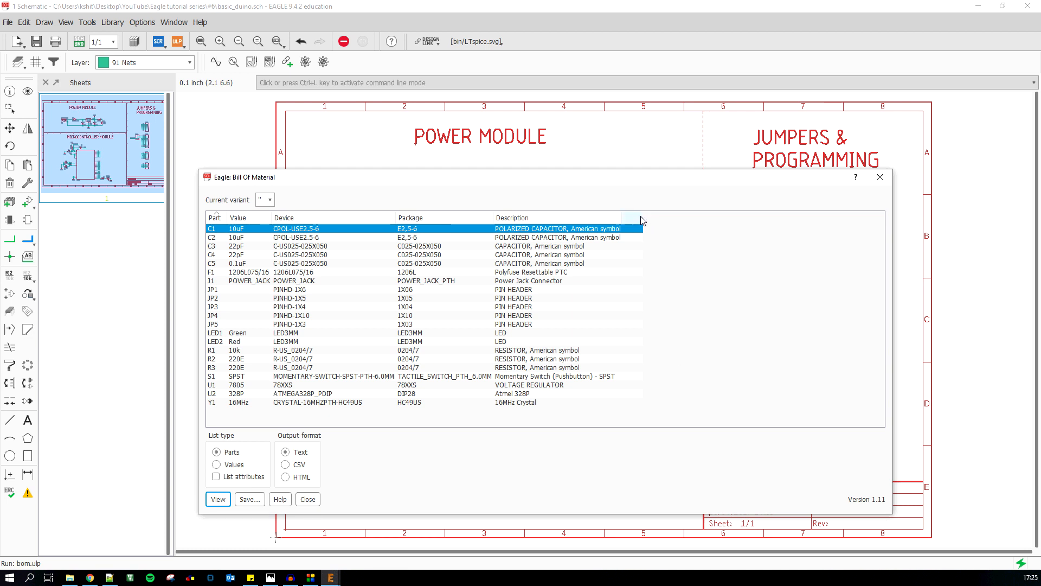
{"action": "left_click_drag", "start_coordinate": [644, 217], "coordinate": [699, 217]}
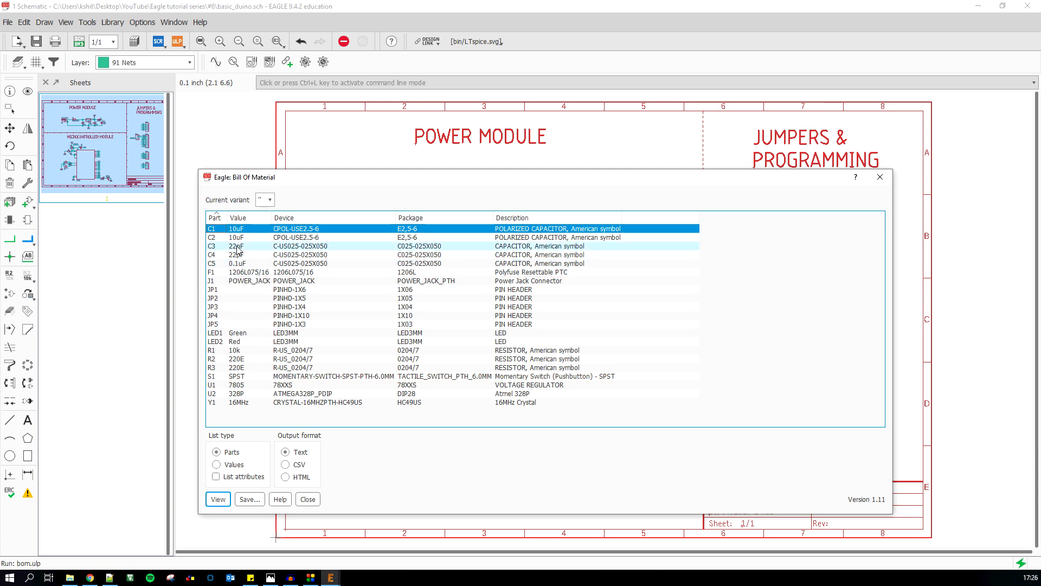
- Group the bill of materials by values and save it in CSV format as basic_duino in the #6 folder
{"action": "left_click", "coordinate": [220, 465]}
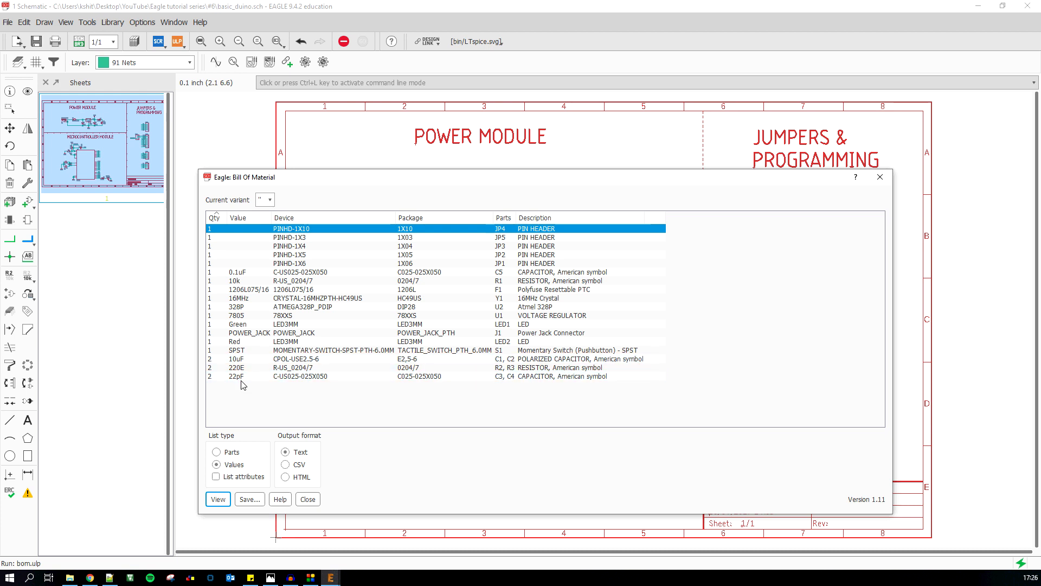
{"action": "left_click", "coordinate": [286, 465]}
{"action": "left_click", "coordinate": [249, 500]}
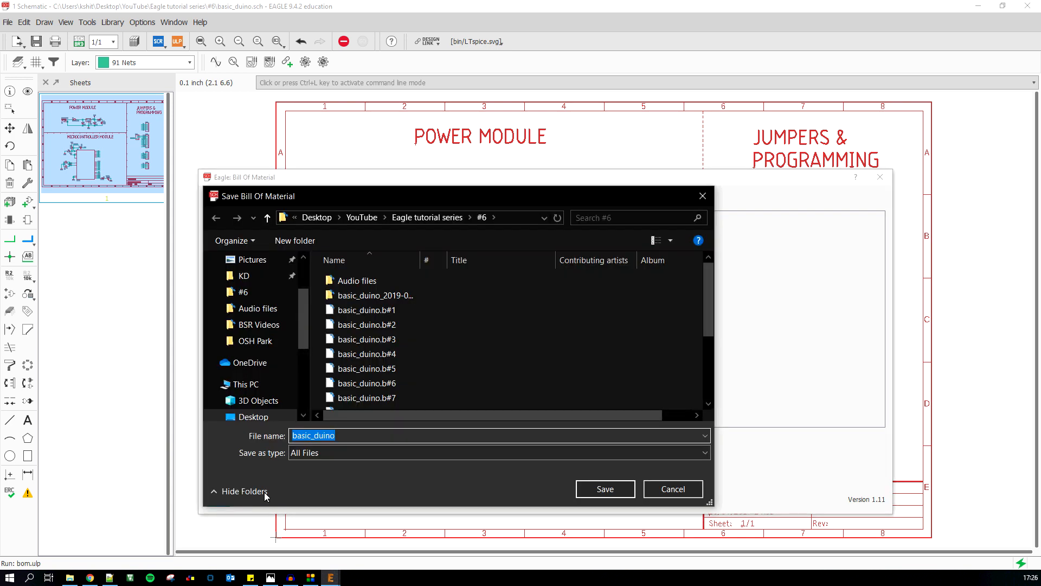
{"action": "scroll", "coordinate": [522, 367], "scroll_direction": "down", "scroll_amount": 3}
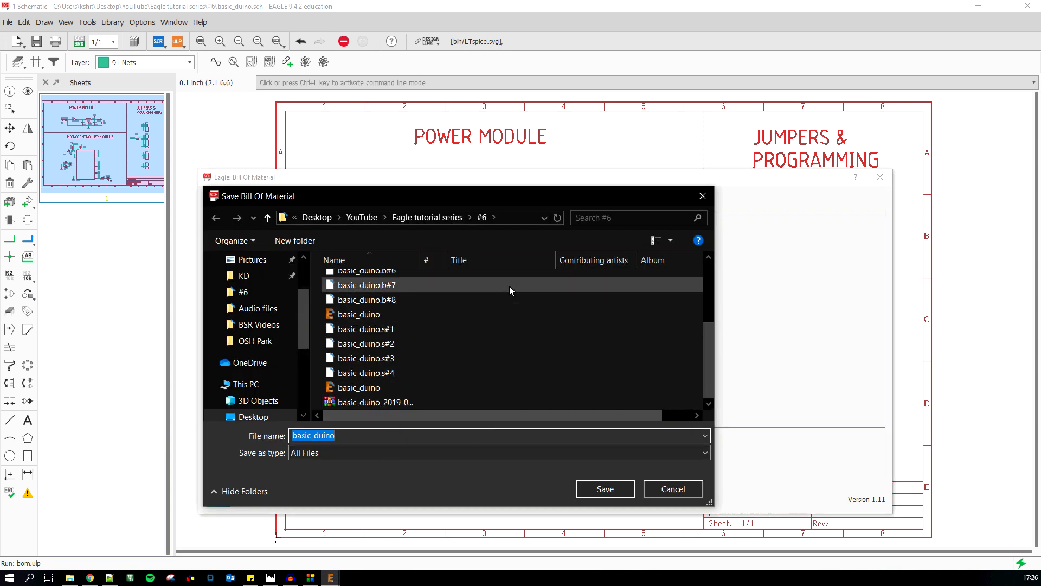
{"action": "left_click", "coordinate": [597, 489]}
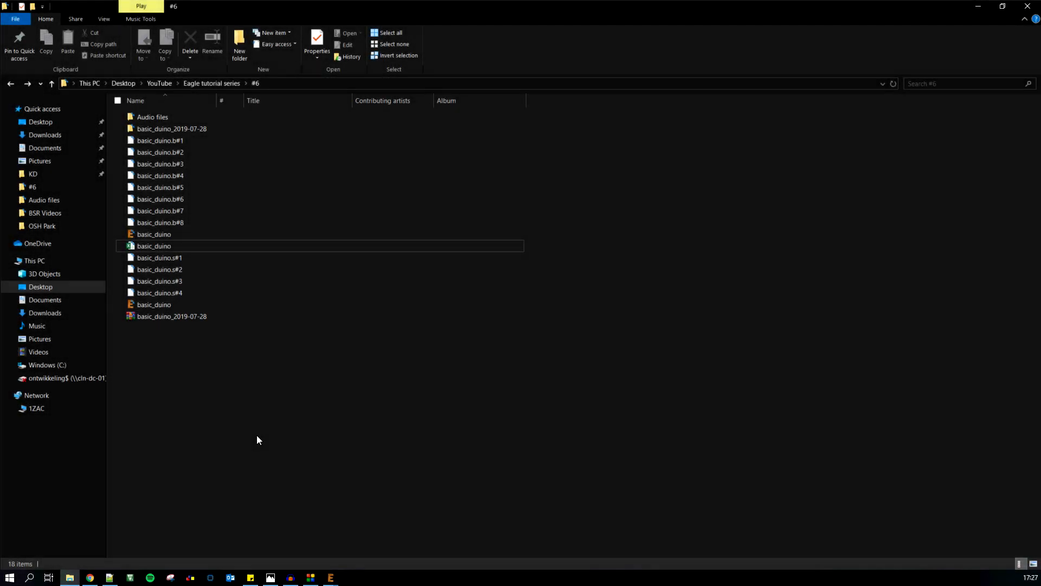
- Open the basic_duino CSV file from the #6 folder in Notepad++ and select all of its parts list text
{"action": "right_click", "coordinate": [230, 246]}
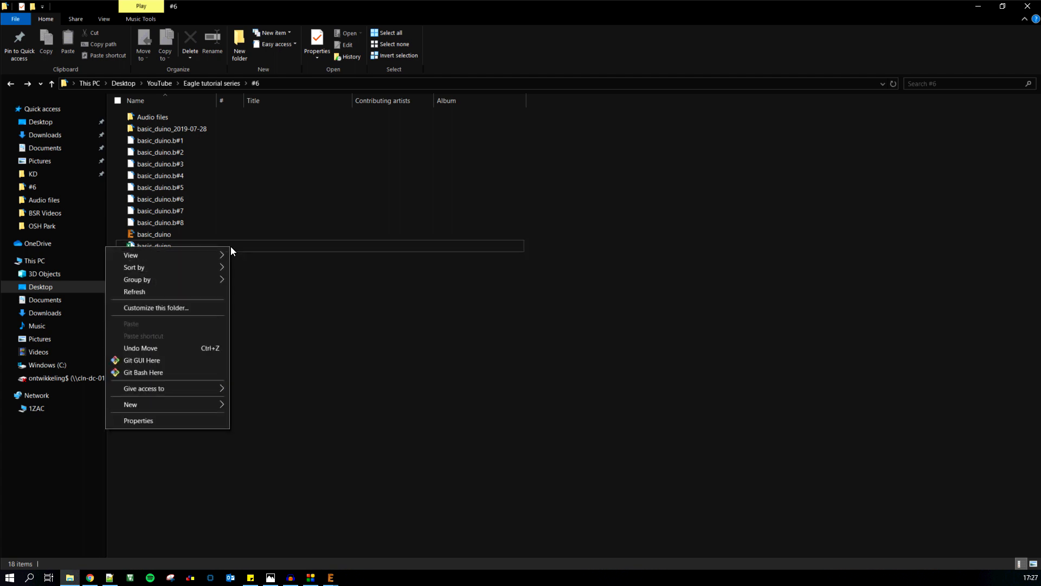
{"action": "left_click", "coordinate": [262, 246]}
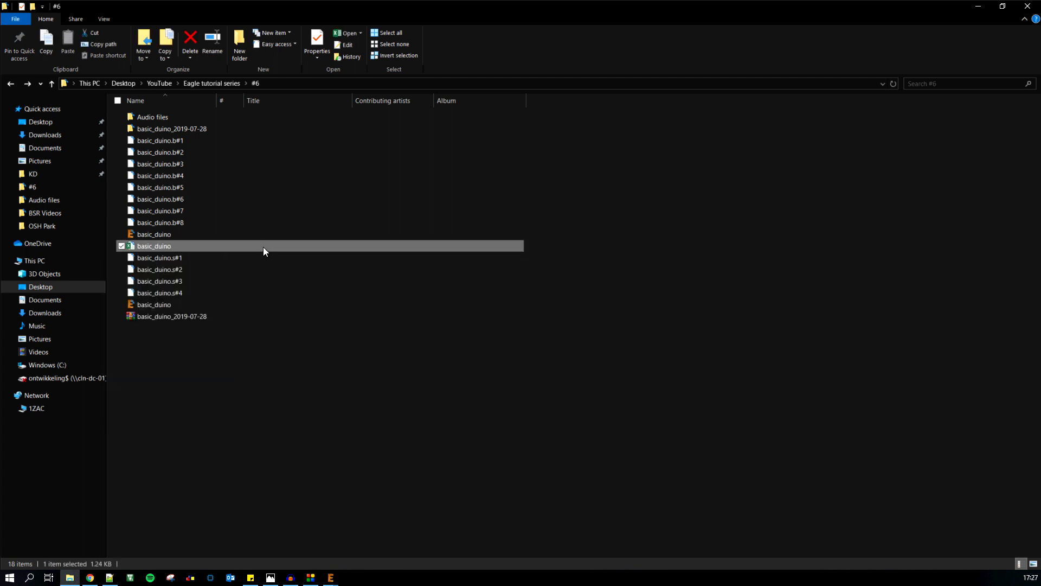
{"action": "right_click", "coordinate": [262, 246]}
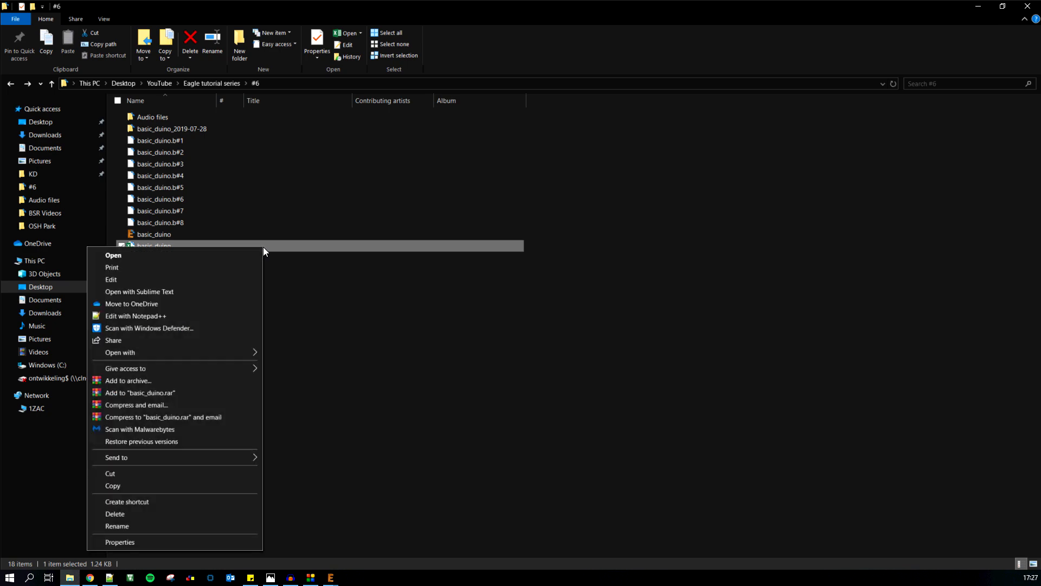
{"action": "left_click", "coordinate": [211, 319]}
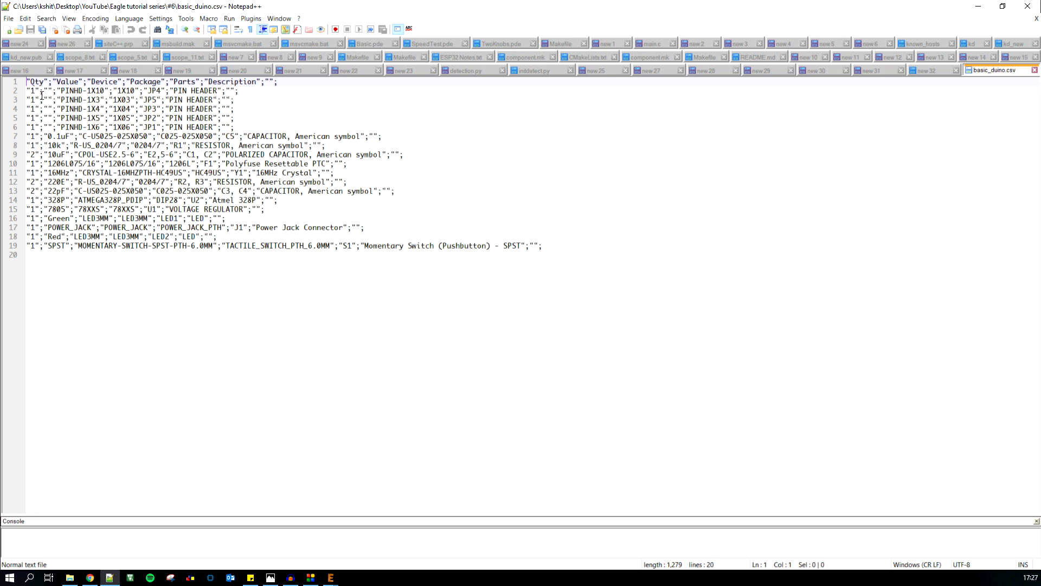
{"action": "left_click_drag", "start_coordinate": [53, 82], "coordinate": [49, 82]}
{"action": "left_click_drag", "start_coordinate": [541, 246], "coordinate": [25, 81]}
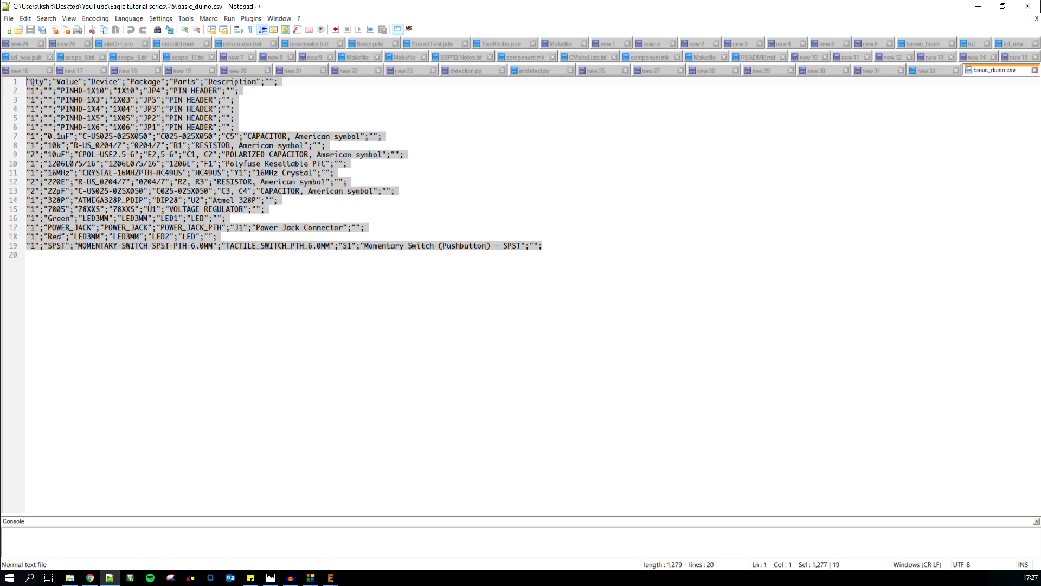
- Switch to Excel with a new blank workbook and maximize its window
{"action": "key", "text": "super"}
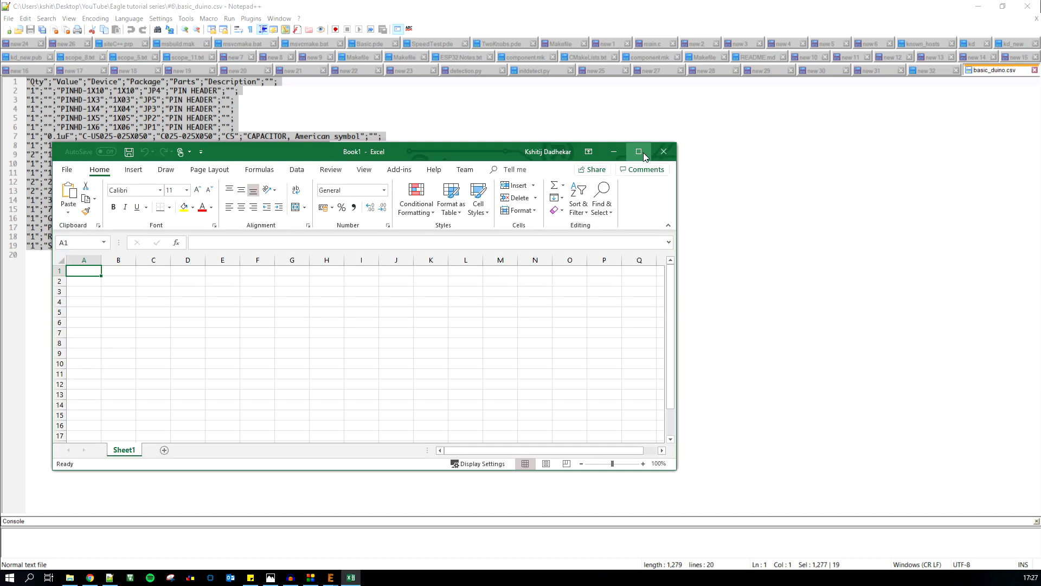
{"action": "left_click", "coordinate": [639, 152]}
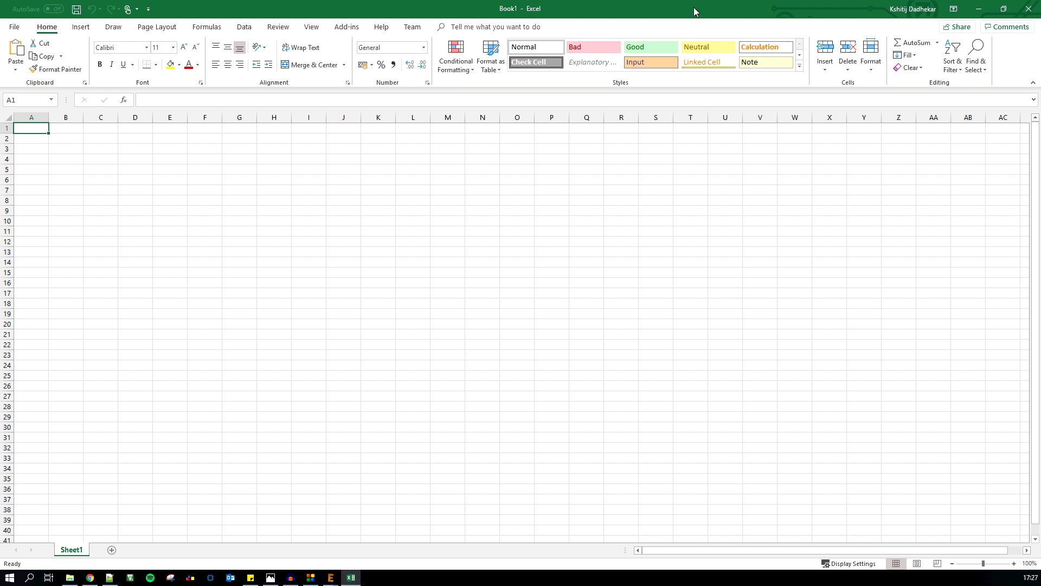
- Widen column A of the blank sheet and paste the copied parts list text into it
{"action": "left_click_drag", "start_coordinate": [694, 8], "coordinate": [702, 64]}
{"action": "left_click", "coordinate": [976, 66]}
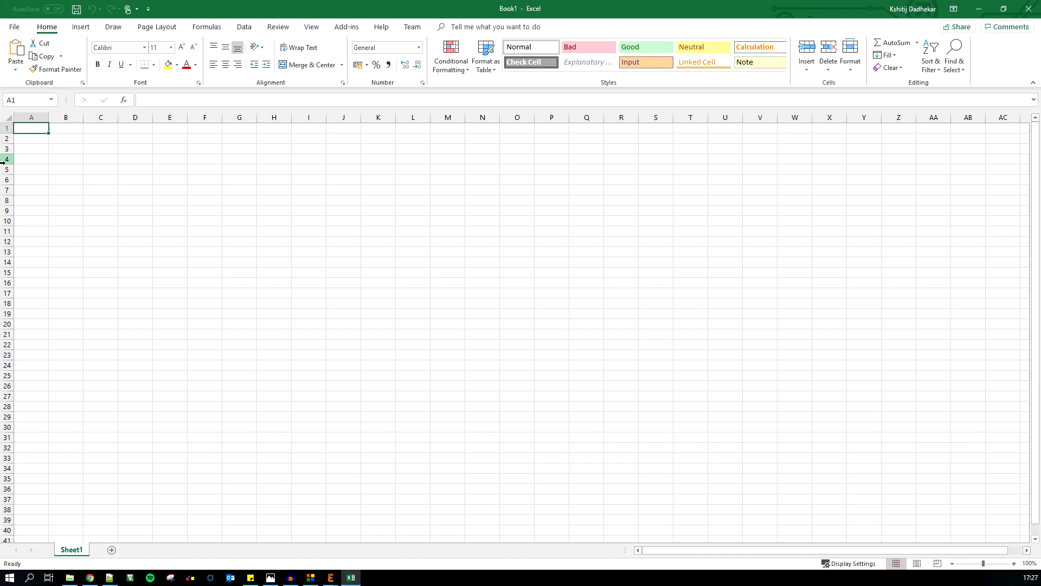
{"action": "left_click_drag", "start_coordinate": [49, 118], "coordinate": [124, 117]}
{"action": "left_click", "coordinate": [75, 116]}
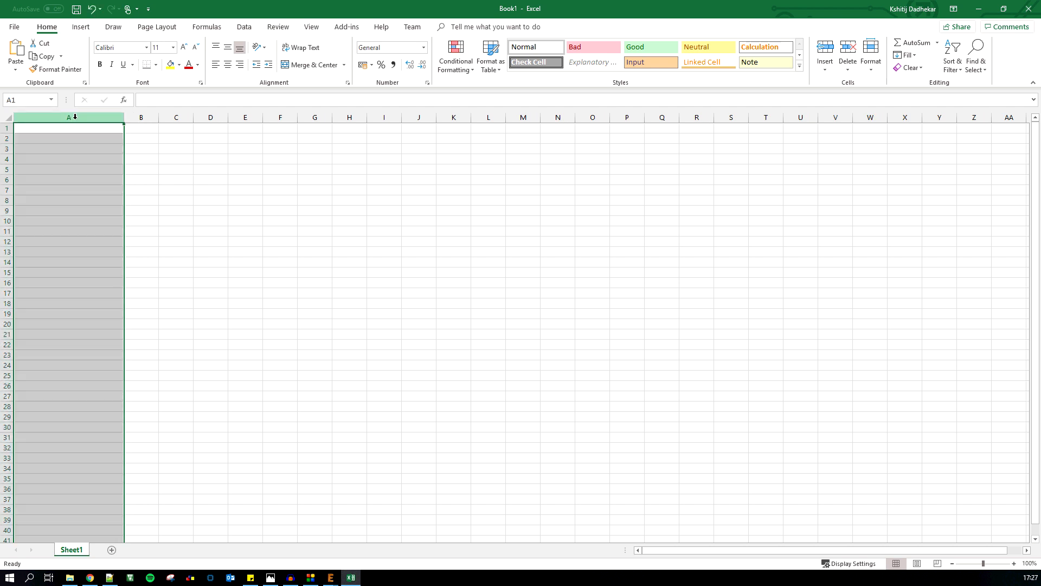
{"action": "key", "text": "ctrl+v"}
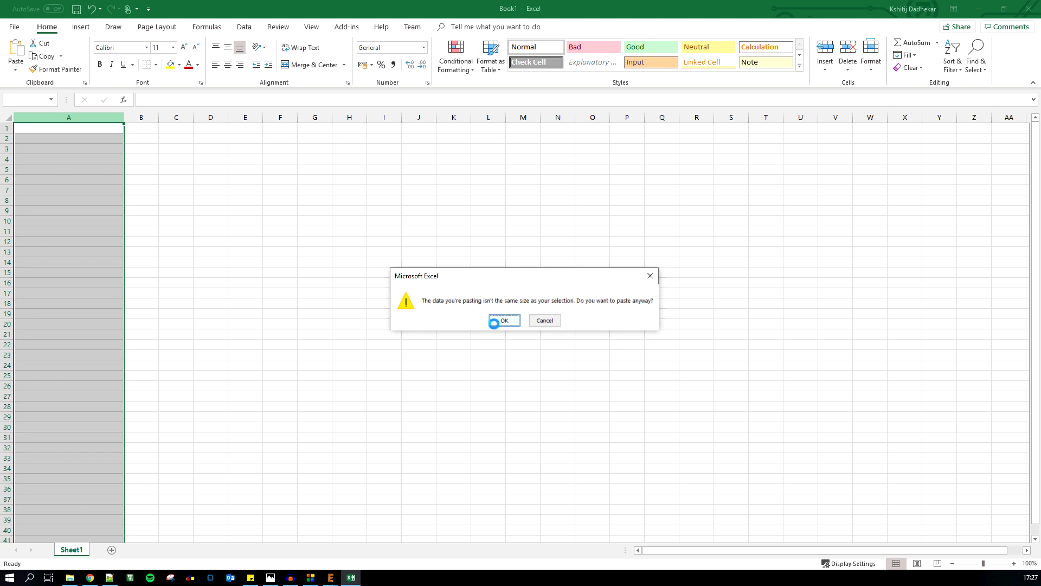
{"action": "left_click", "coordinate": [495, 323]}
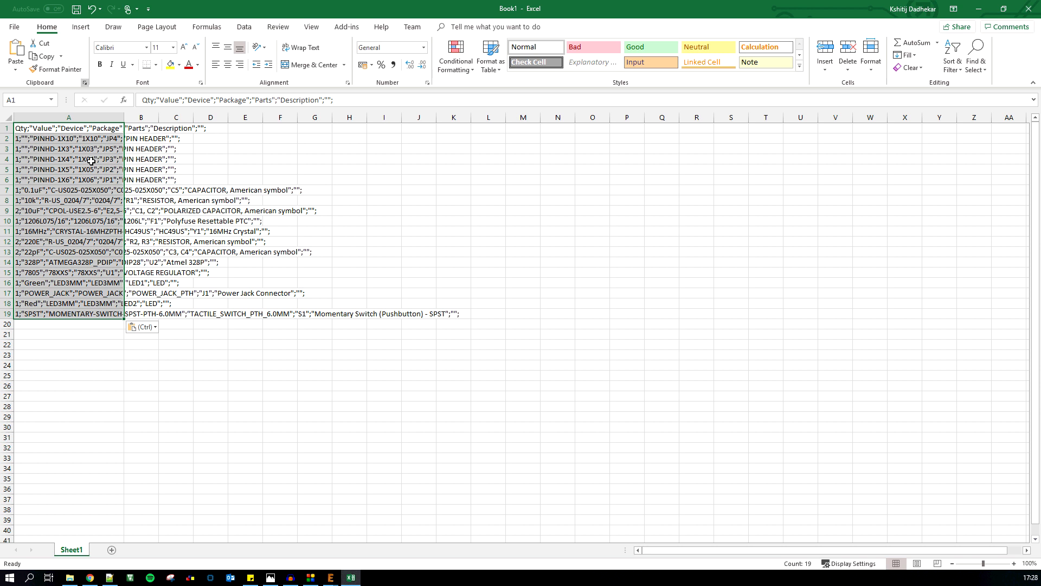
- Split the pasted parts list into separate columns with Text to Columns, as delimited data separated by semicolons in General format
{"action": "left_click", "coordinate": [245, 27]}
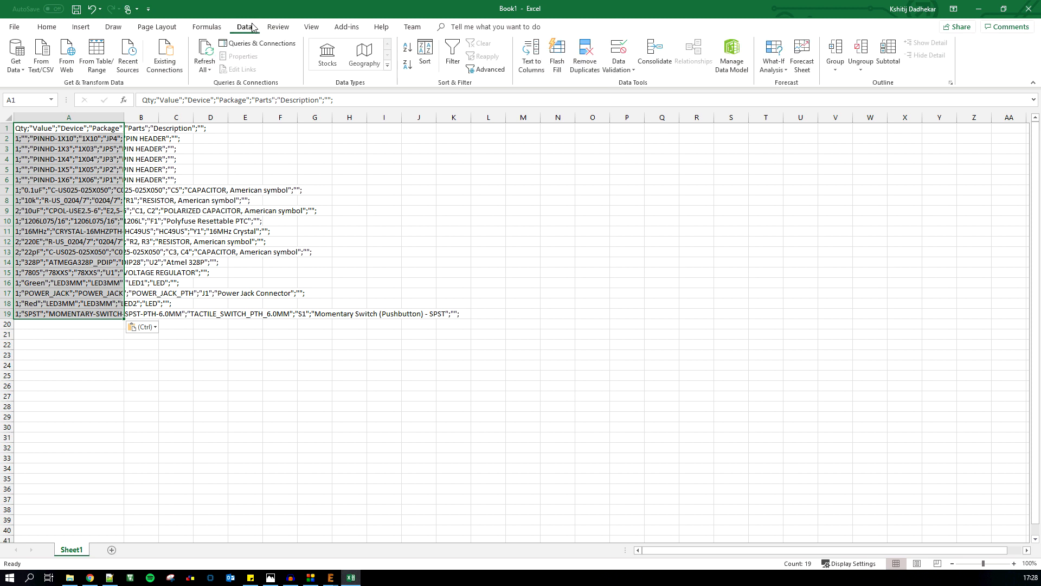
{"action": "left_click", "coordinate": [540, 67]}
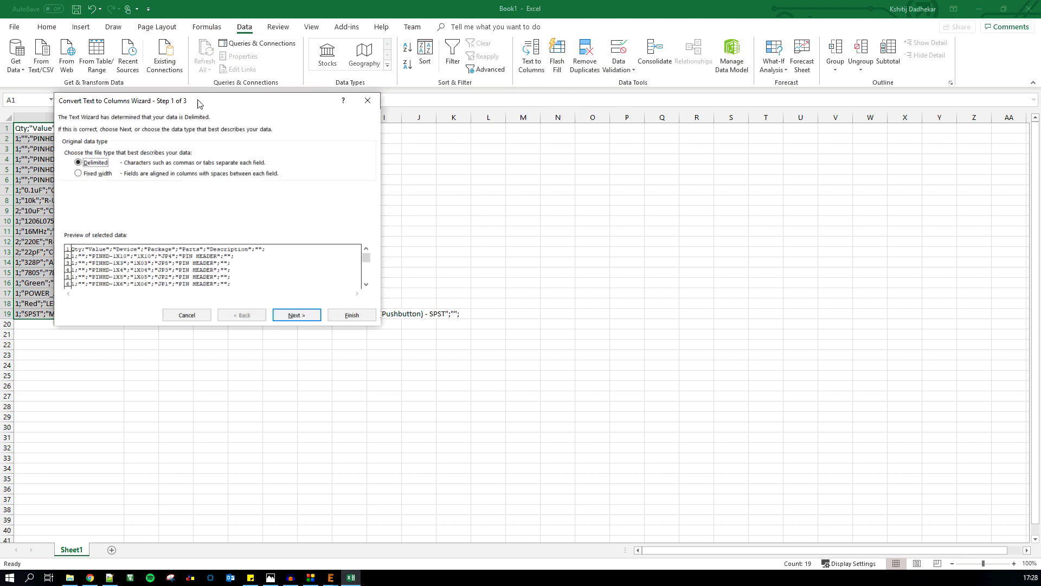
{"action": "left_click_drag", "start_coordinate": [204, 101], "coordinate": [454, 173]}
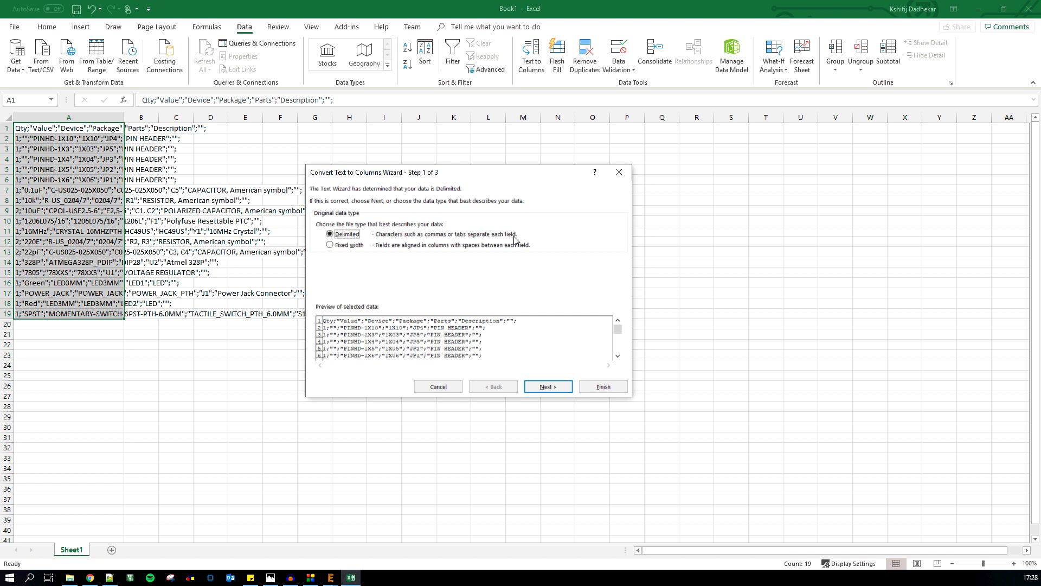
{"action": "left_click", "coordinate": [551, 387]}
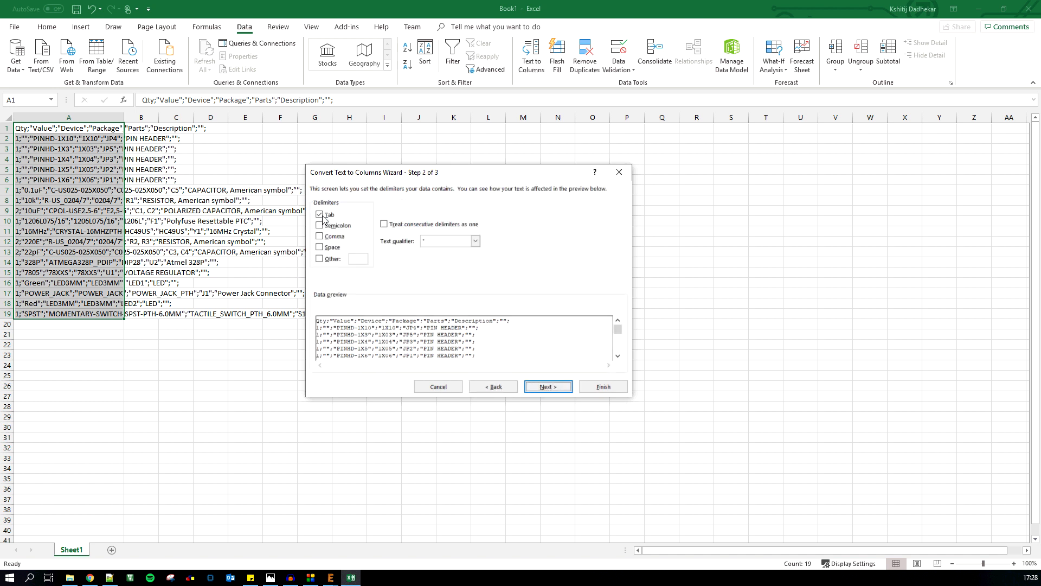
{"action": "left_click", "coordinate": [320, 225]}
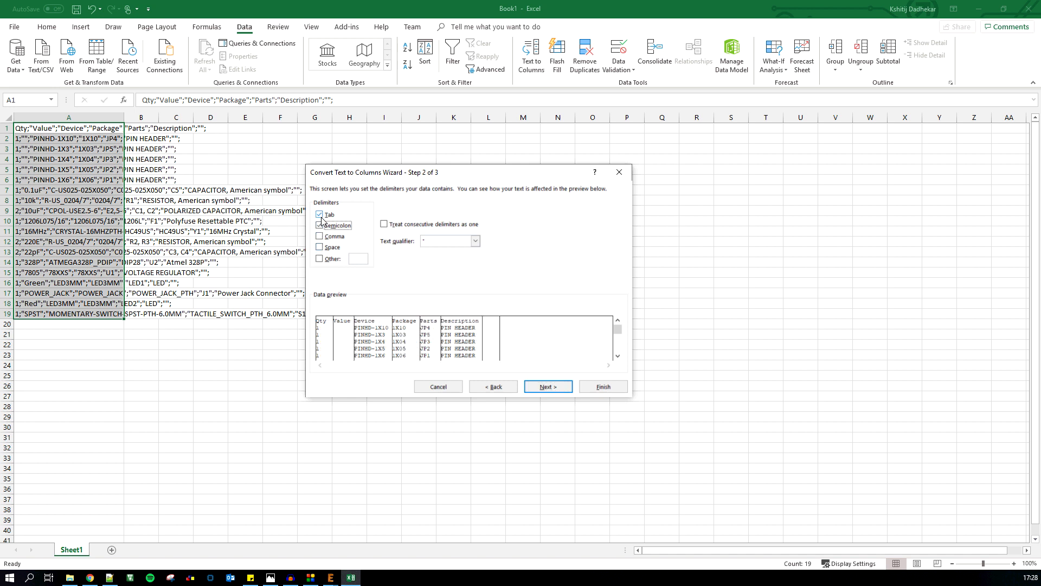
{"action": "left_click", "coordinate": [323, 216]}
{"action": "mouse_move", "coordinate": [618, 329]}
{"action": "left_mouse_down"}
{"action": "mouse_move", "coordinate": [617, 346]}
{"action": "mouse_move", "coordinate": [618, 325]}
{"action": "left_mouse_up"}
{"action": "left_click", "coordinate": [549, 386]}
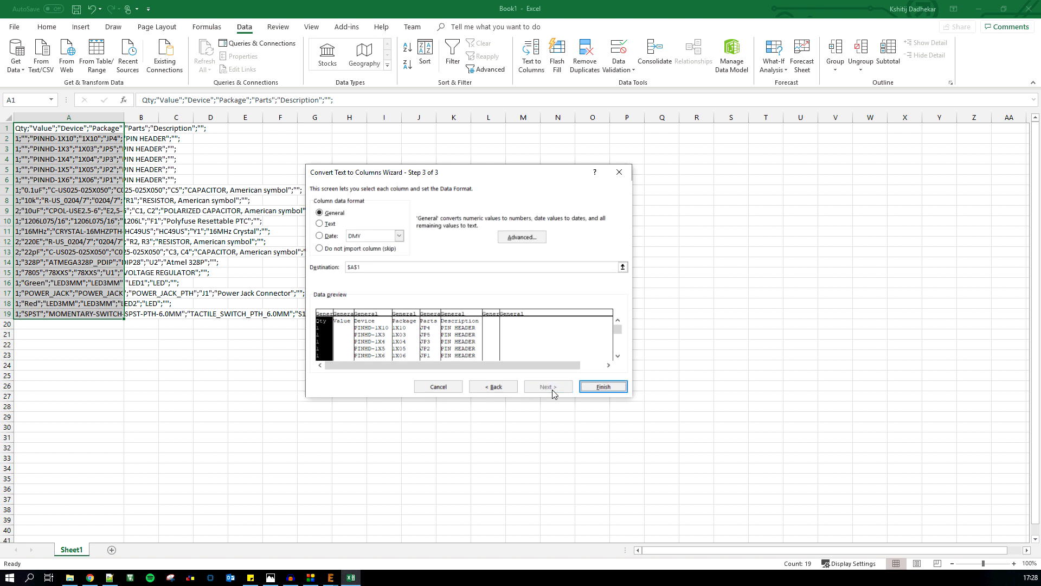
{"action": "left_click", "coordinate": [604, 387]}
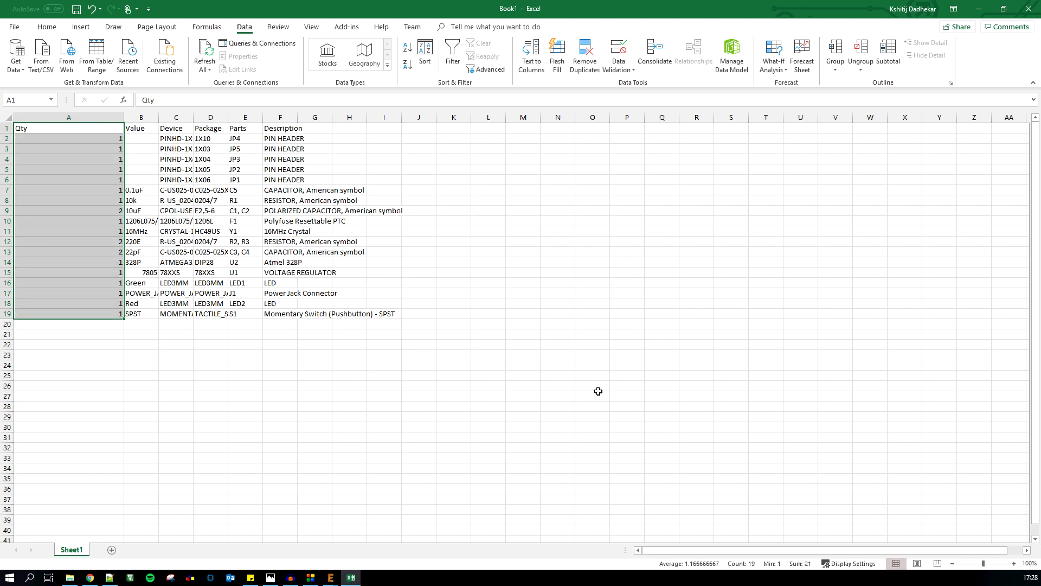
- Fit the widths of the Qty, Value, Device, Package, Parts and Description columns to their contents
{"action": "double_click", "coordinate": [124, 117]}
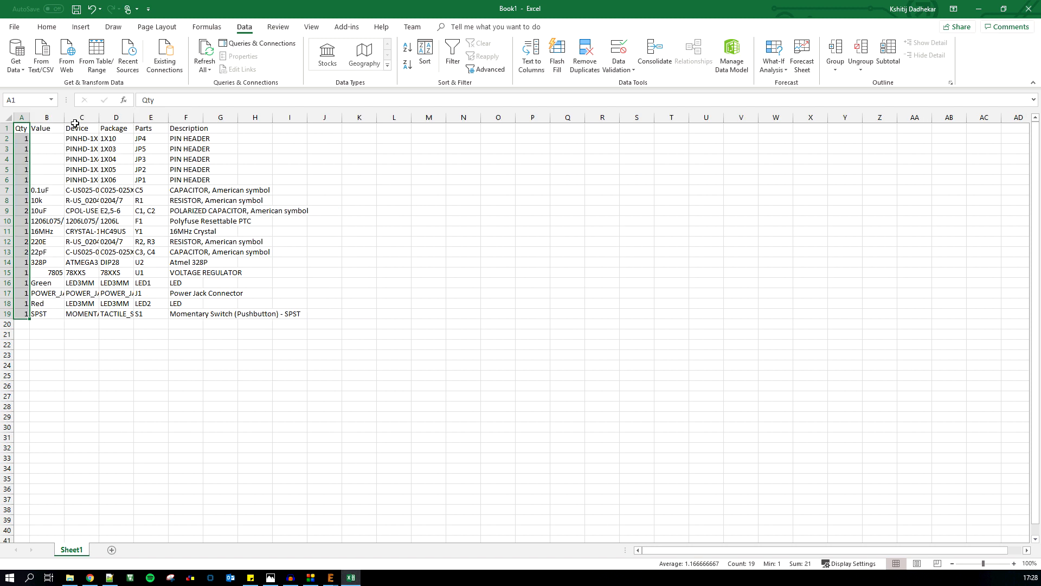
{"action": "left_click_drag", "start_coordinate": [64, 117], "coordinate": [99, 126]}
{"action": "double_click", "coordinate": [98, 117]}
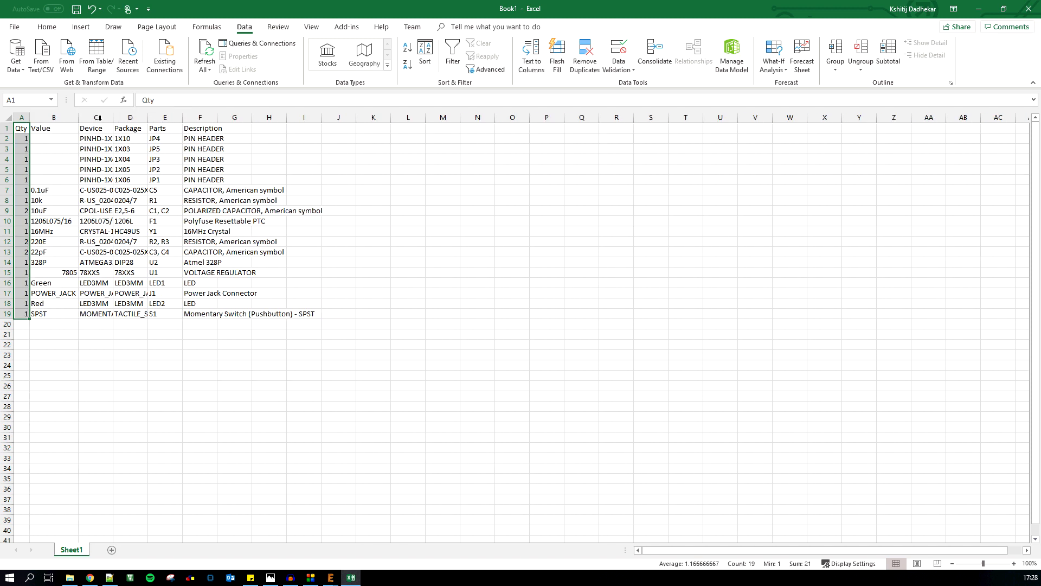
{"action": "double_click", "coordinate": [114, 117]}
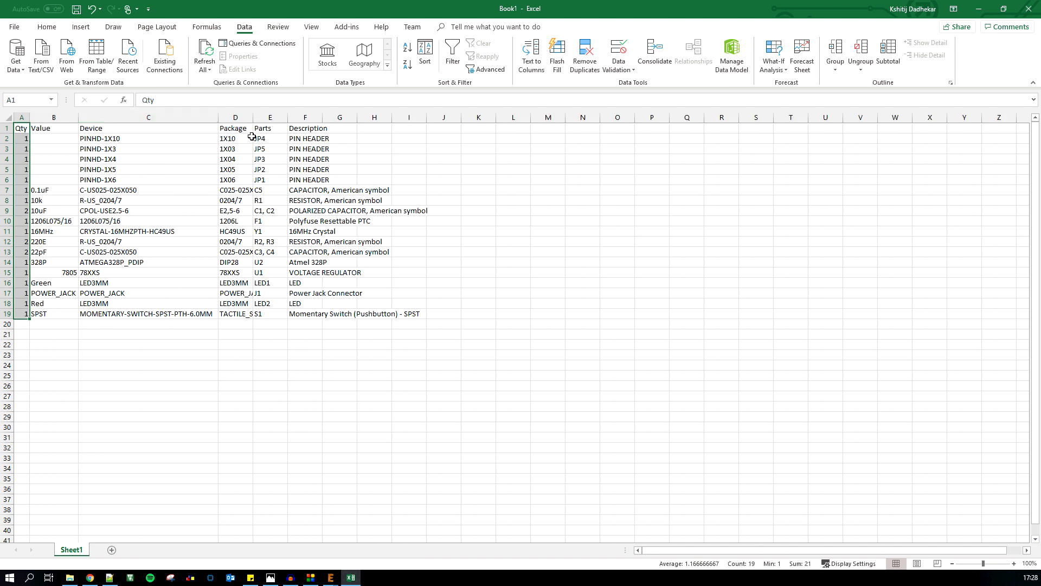
{"action": "double_click", "coordinate": [253, 118]}
{"action": "double_click", "coordinate": [361, 117]}
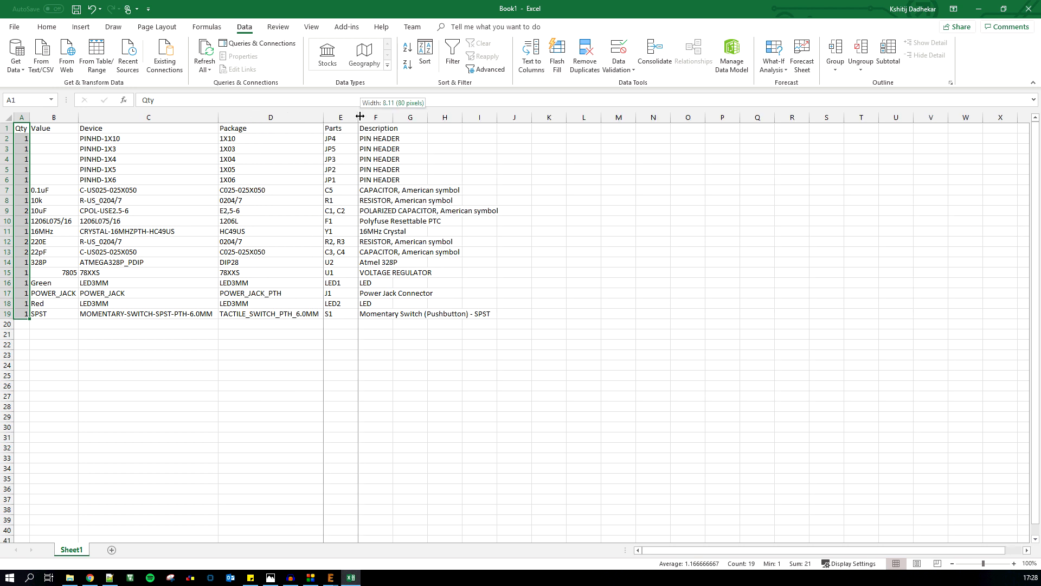
{"action": "double_click", "coordinate": [382, 117]}
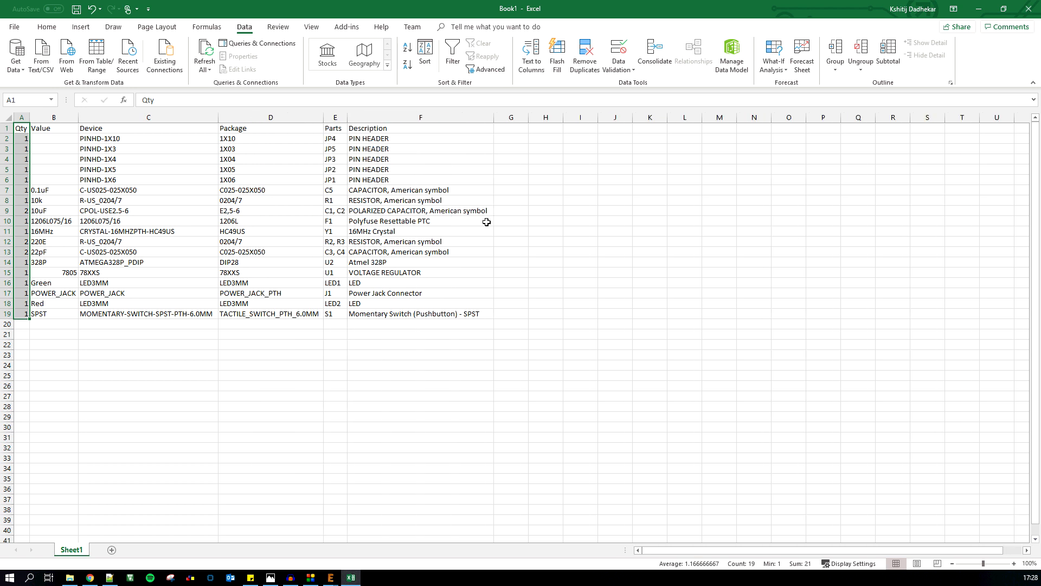
- Add the header MPN in cell G1, beside the Description column
{"action": "left_click", "coordinate": [510, 129]}
{"action": "key", "text": "ctrl+space"}
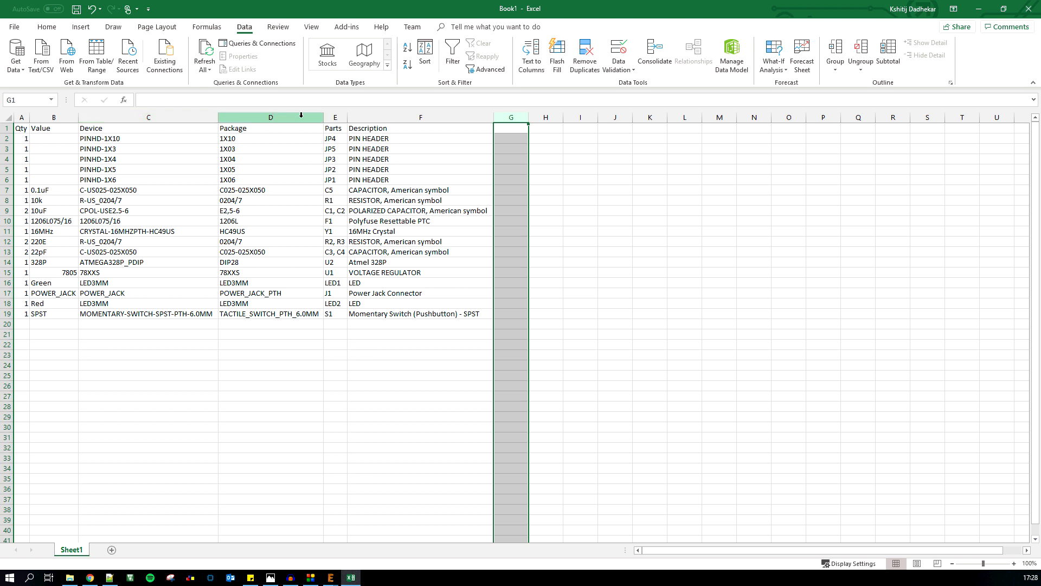
{"action": "double_click", "coordinate": [513, 128]}
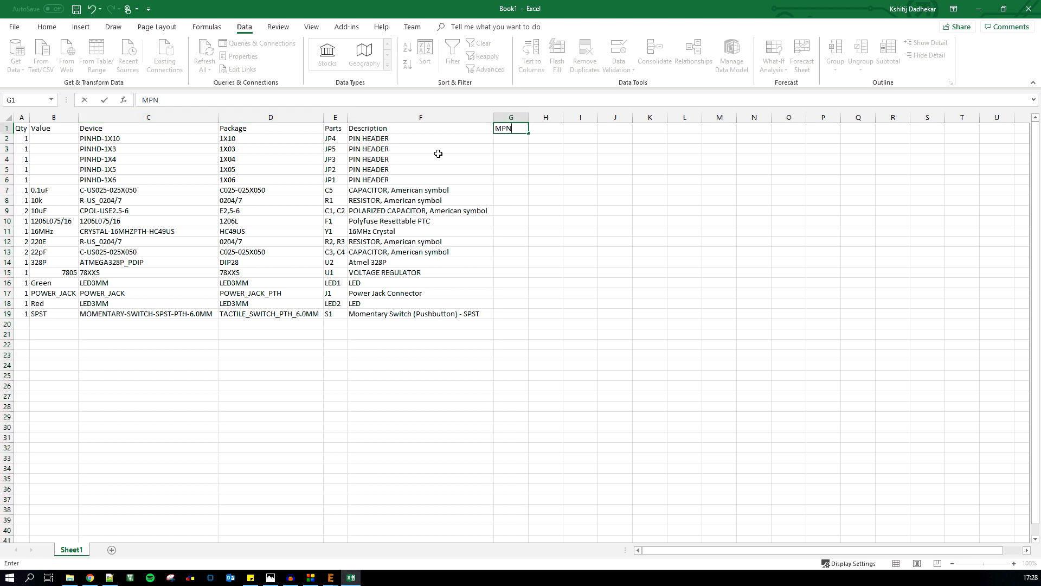
- Enter ATMEGA328P-PU as the MPN of the 328P part in G14 and fit the MPN column's width
{"action": "left_click", "coordinate": [136, 264]}
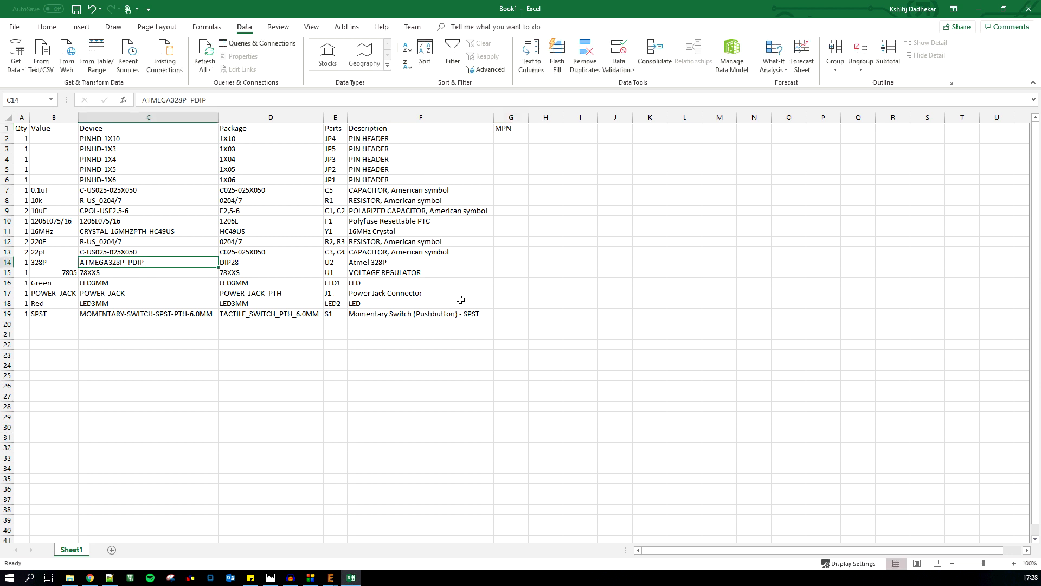
{"action": "double_click", "coordinate": [499, 263]}
{"action": "type", "text": "AT"}
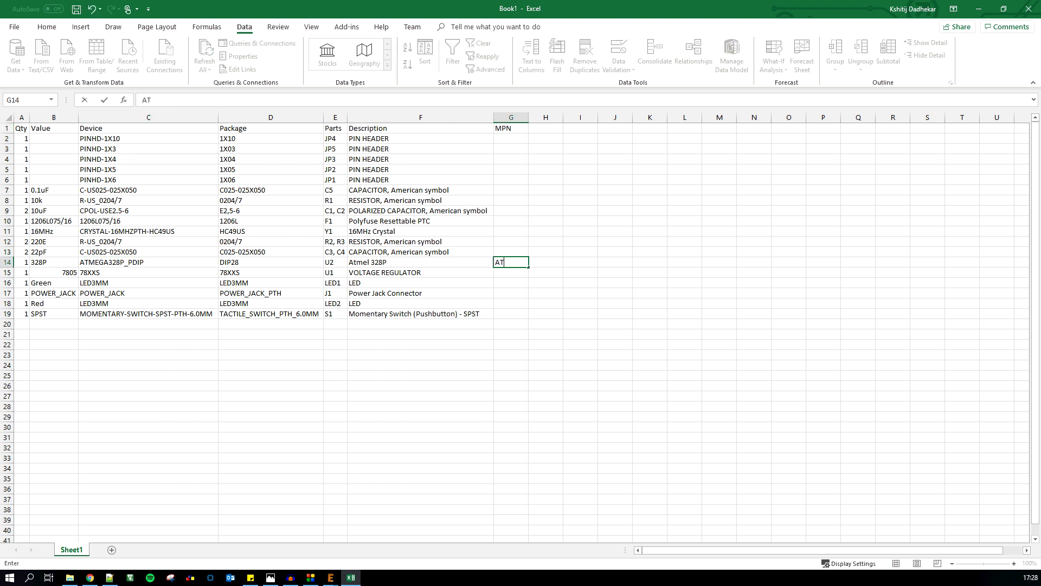
{"action": "type", "text": "MEGA328P-PU"}
{"action": "left_click", "coordinate": [381, 385]}
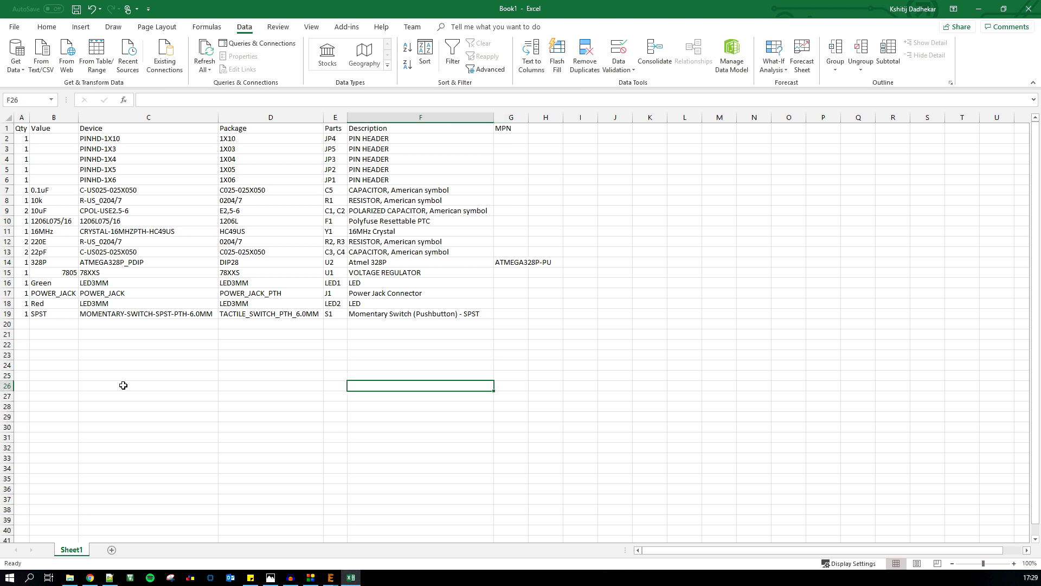
{"action": "double_click", "coordinate": [529, 117]}
- Copy the polyfuse's device name 1206L075/16 from C10 into its MPN cell G10
{"action": "left_click", "coordinate": [112, 258]}
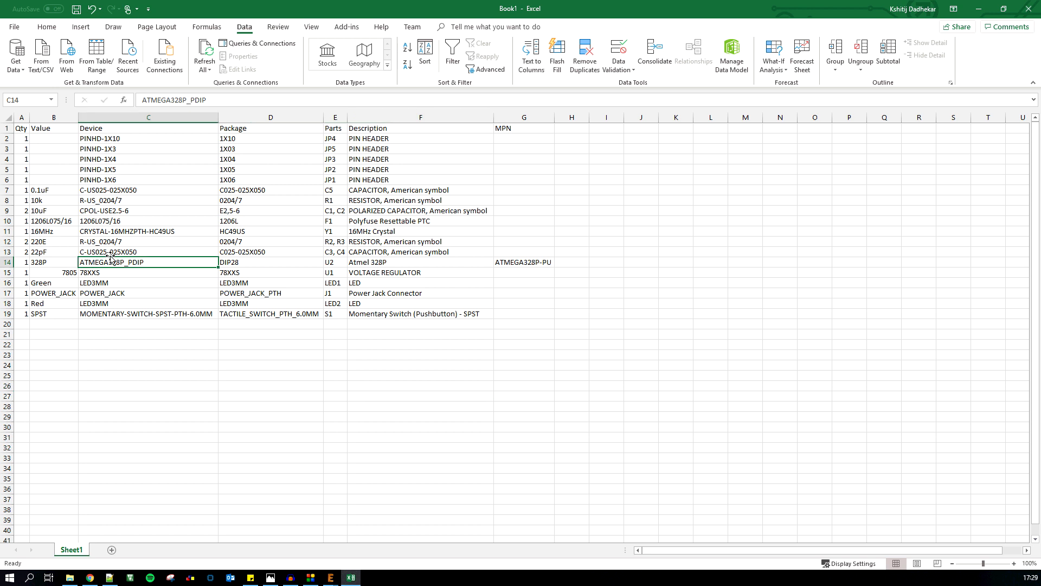
{"action": "double_click", "coordinate": [142, 222]}
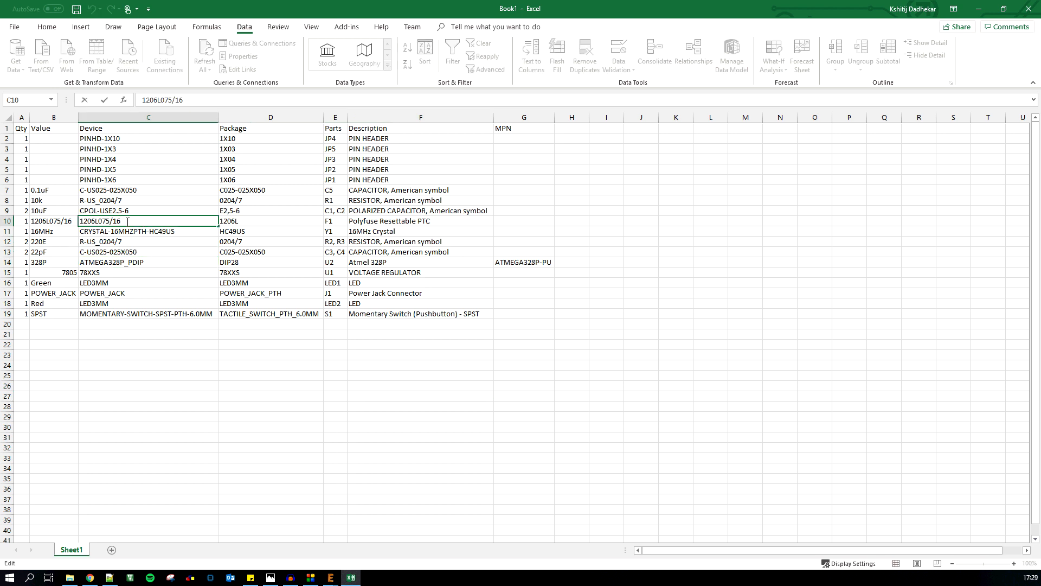
{"action": "left_click_drag", "start_coordinate": [142, 222], "coordinate": [79, 221]}
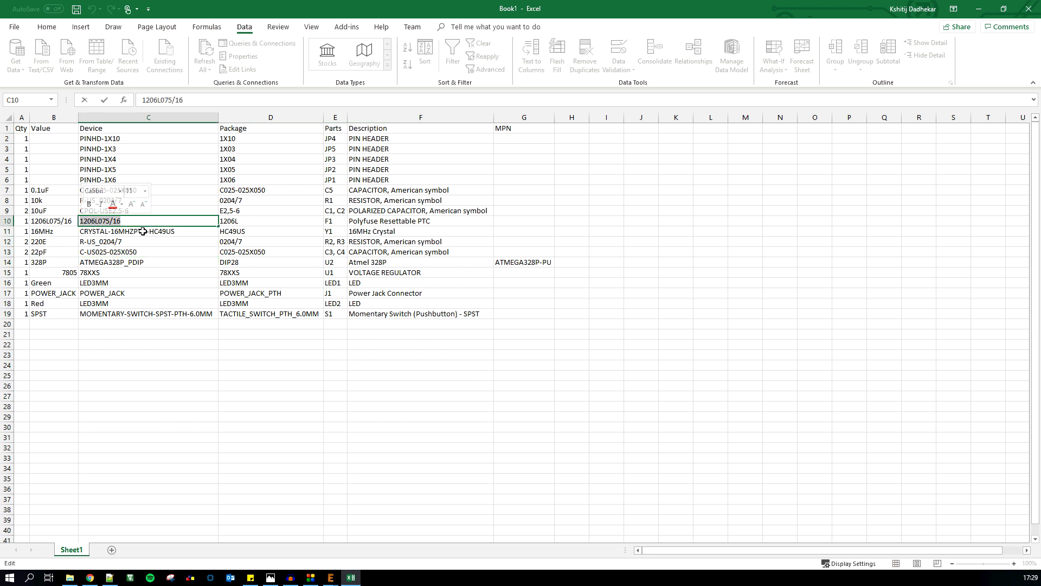
{"action": "key", "text": "ctrl+c"}
{"action": "left_click", "coordinate": [508, 222]}
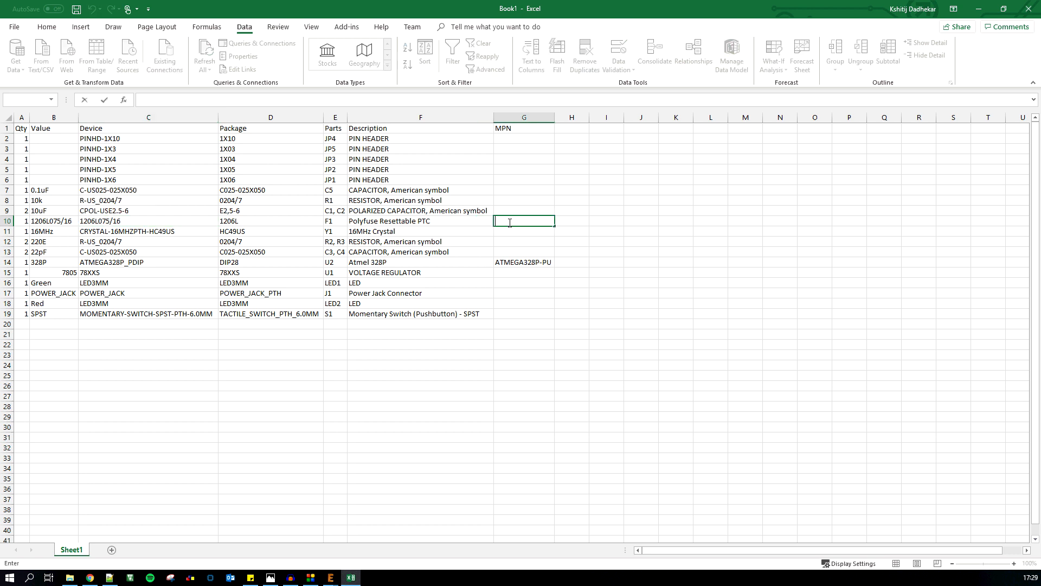
{"action": "key", "text": "ctrl+v"}
{"action": "left_click", "coordinate": [519, 364]}
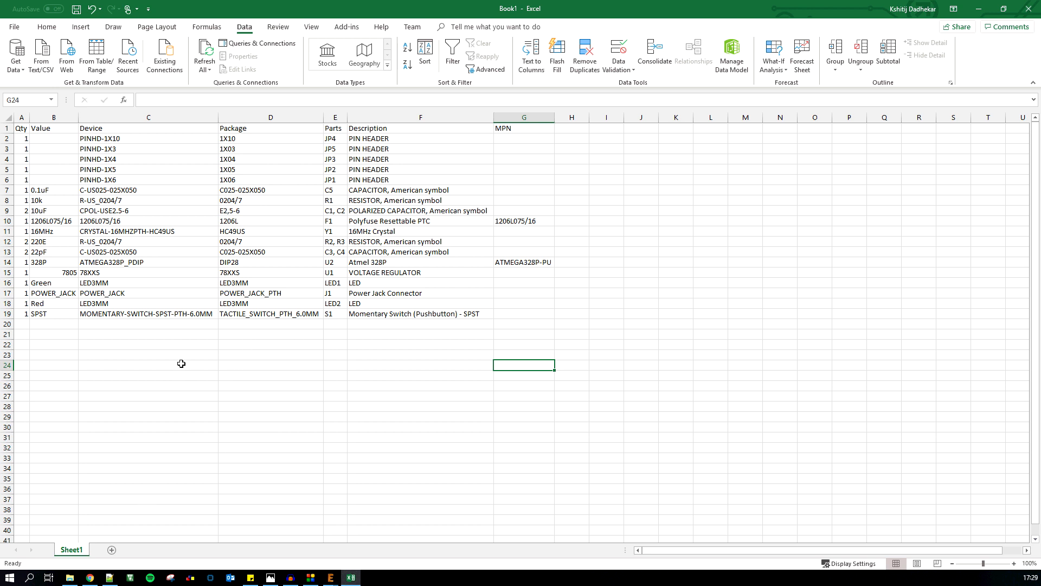
- Copy the ATMEGA328P-PU part number from the MPN column and switch to the LCSC website in Chrome
{"action": "left_click", "coordinate": [93, 579]}
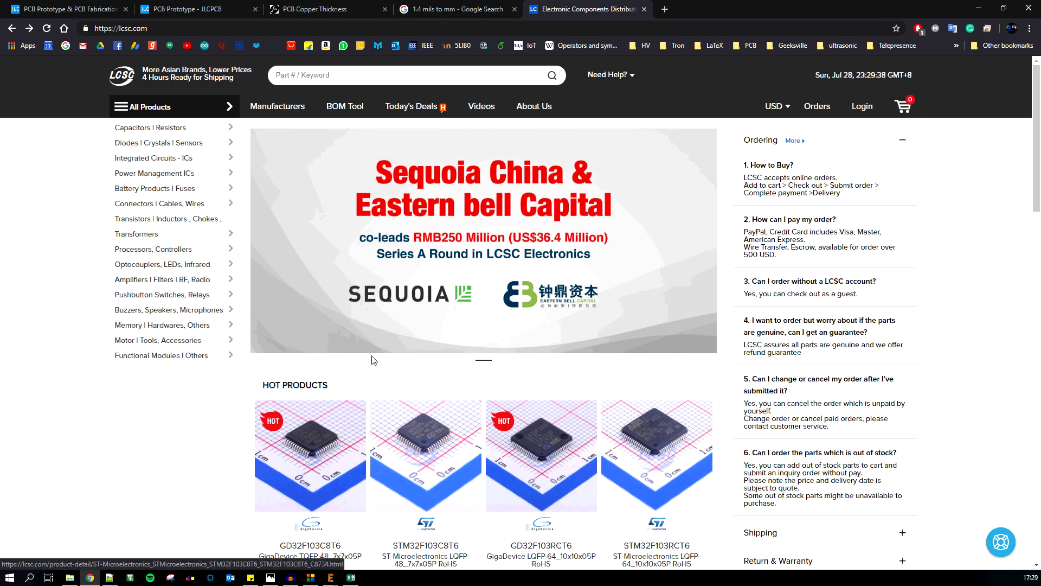
{"action": "key", "text": "alt+Tab"}
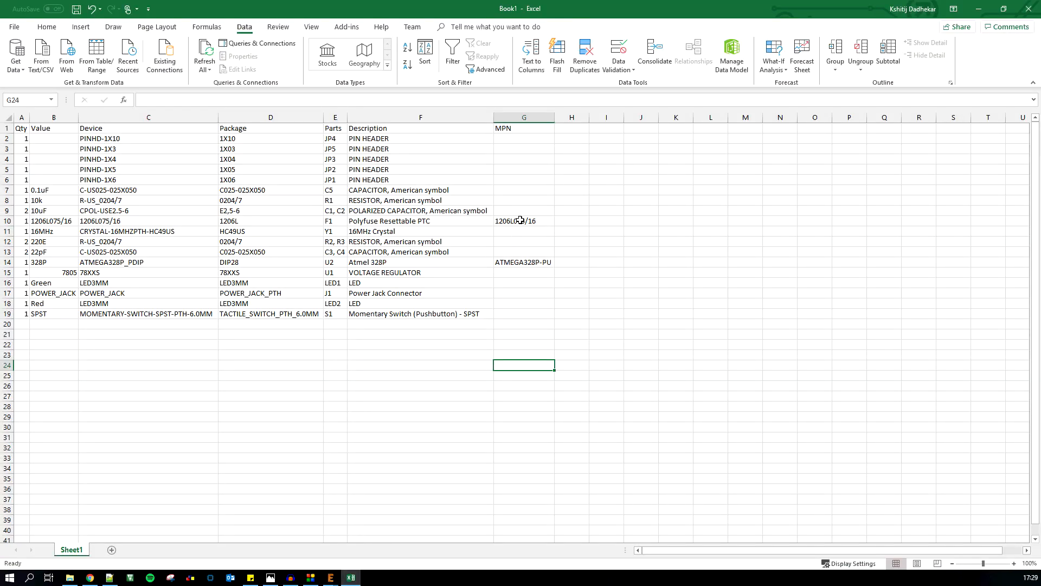
{"action": "left_click", "coordinate": [520, 220]}
{"action": "key", "text": "ctrl+c"}
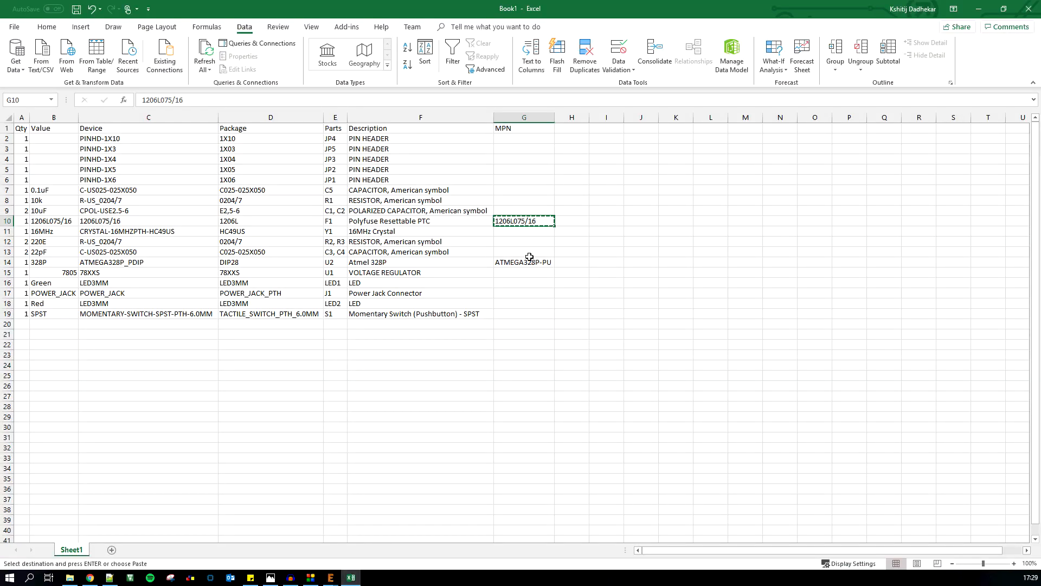
{"action": "left_click", "coordinate": [526, 262]}
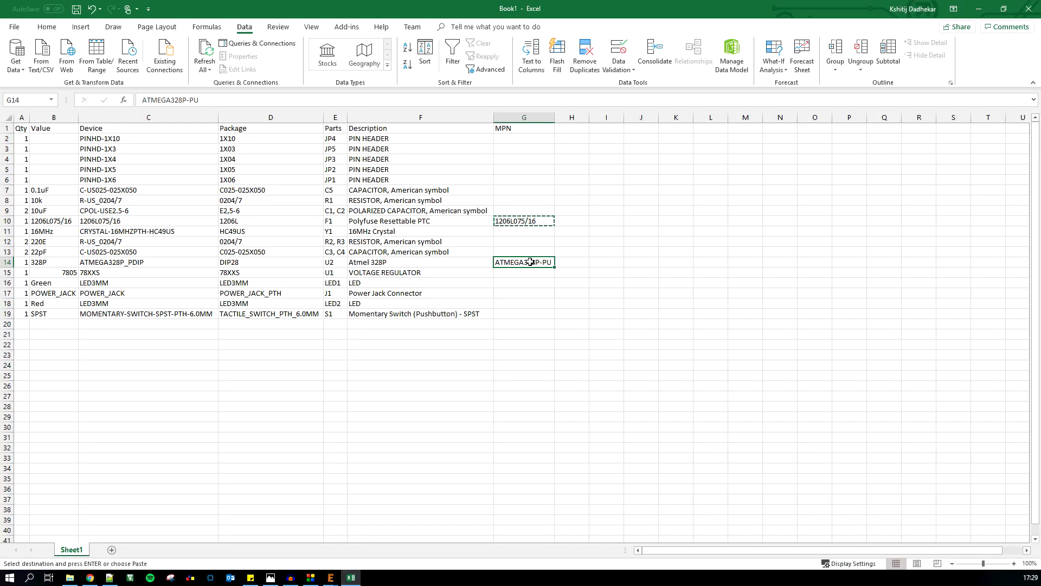
{"action": "key", "text": "ctrl+c"}
{"action": "key", "text": "alt+Tab"}
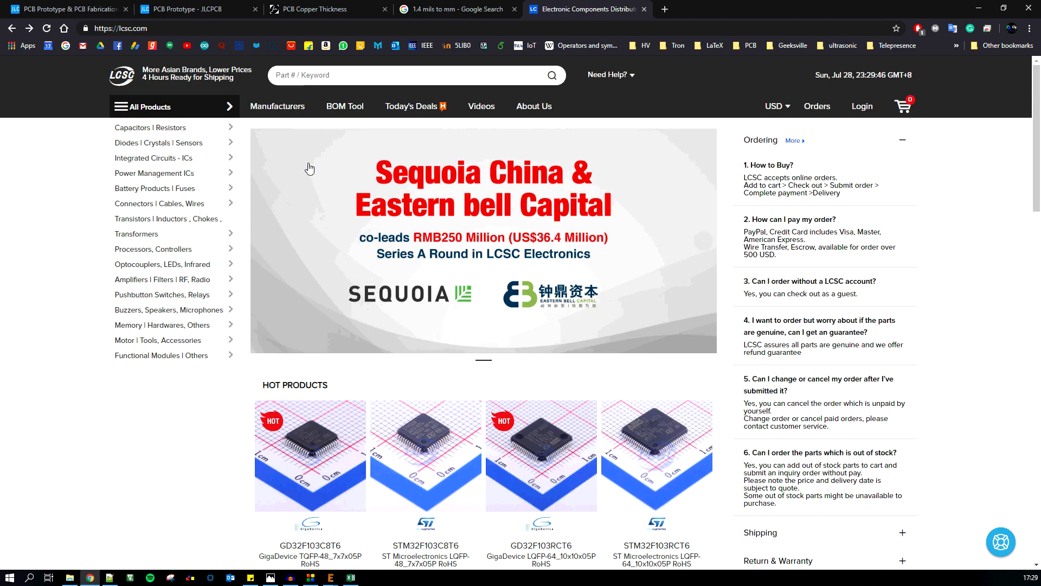
- Search LCSC for atmega328p-pu and examine the listed part's picture, pricing and availability
{"action": "left_click", "coordinate": [313, 78]}
{"action": "left_click", "coordinate": [334, 113]}
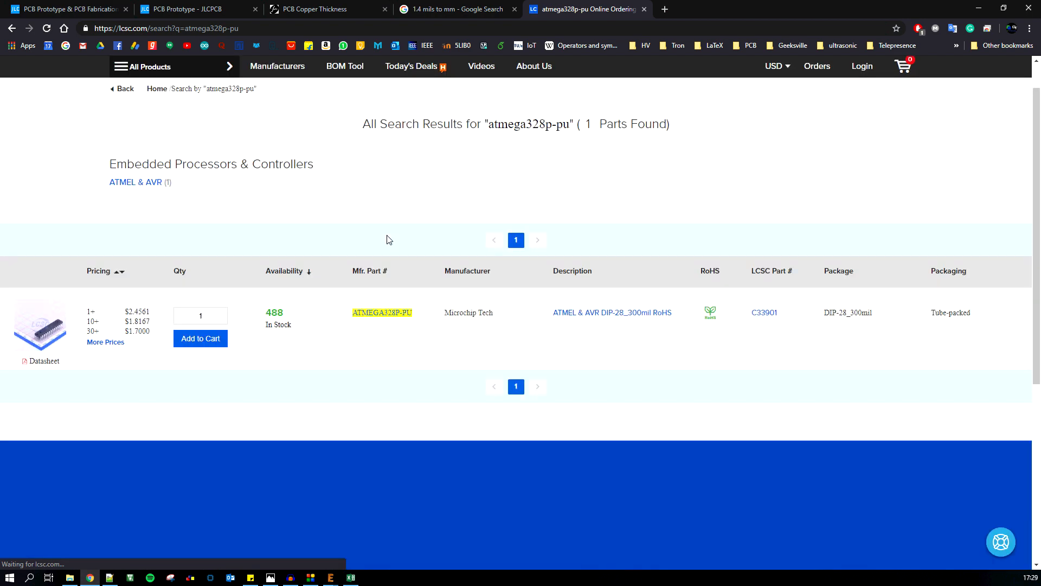
{"action": "scroll", "coordinate": [167, 209], "scroll_direction": "down", "scroll_amount": 3}
{"action": "mouse_move", "coordinate": [40, 157]}
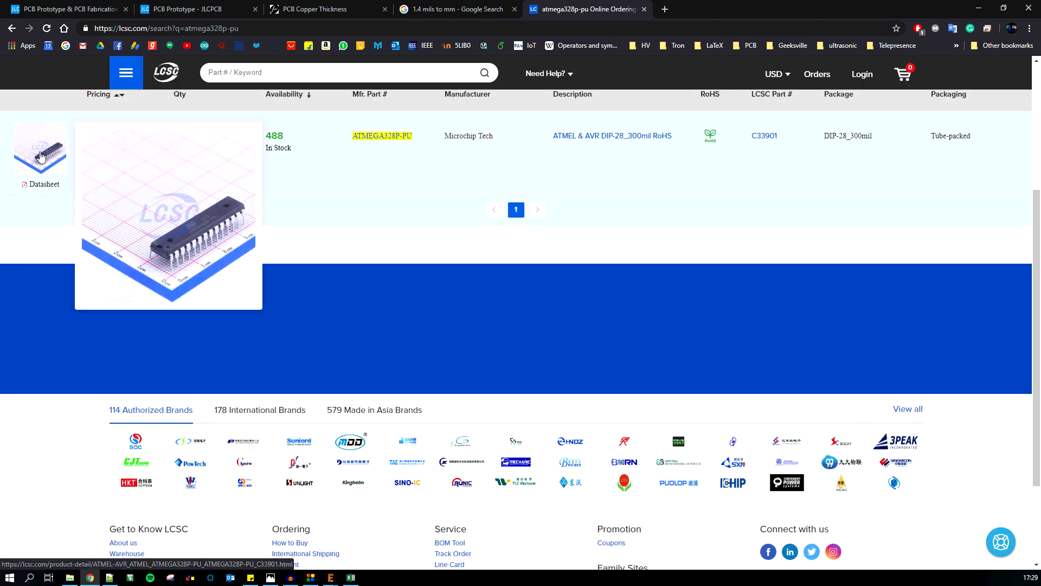
{"action": "scroll", "coordinate": [232, 197], "scroll_direction": "up", "scroll_amount": 2}
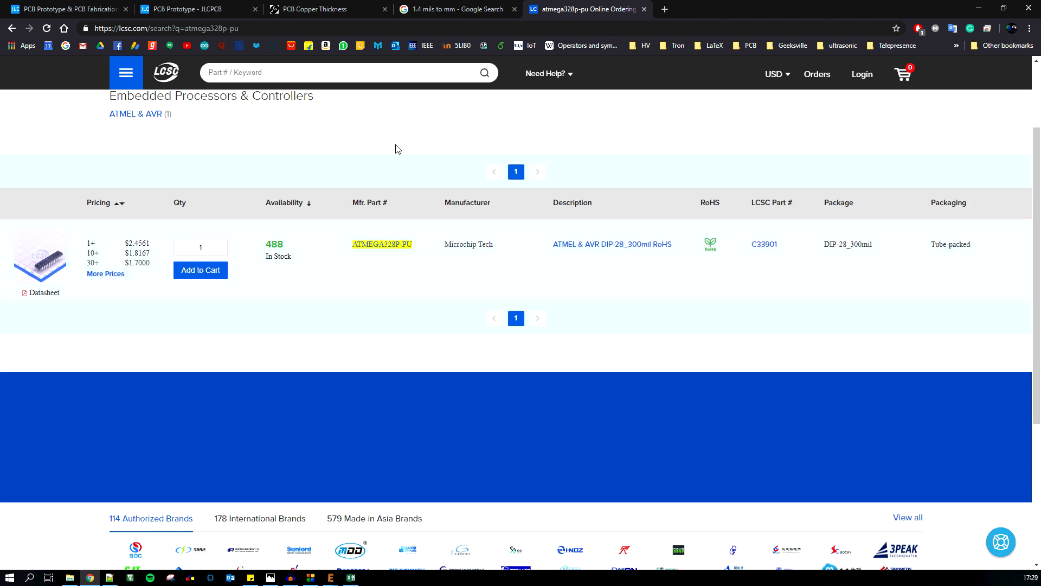
- Search LCSC for the polyfuse part number 1206L075/16
{"action": "scroll", "coordinate": [352, 106], "scroll_direction": "up", "scroll_amount": 2}
{"action": "left_click", "coordinate": [293, 79]}
{"action": "left_click", "coordinate": [308, 128]}
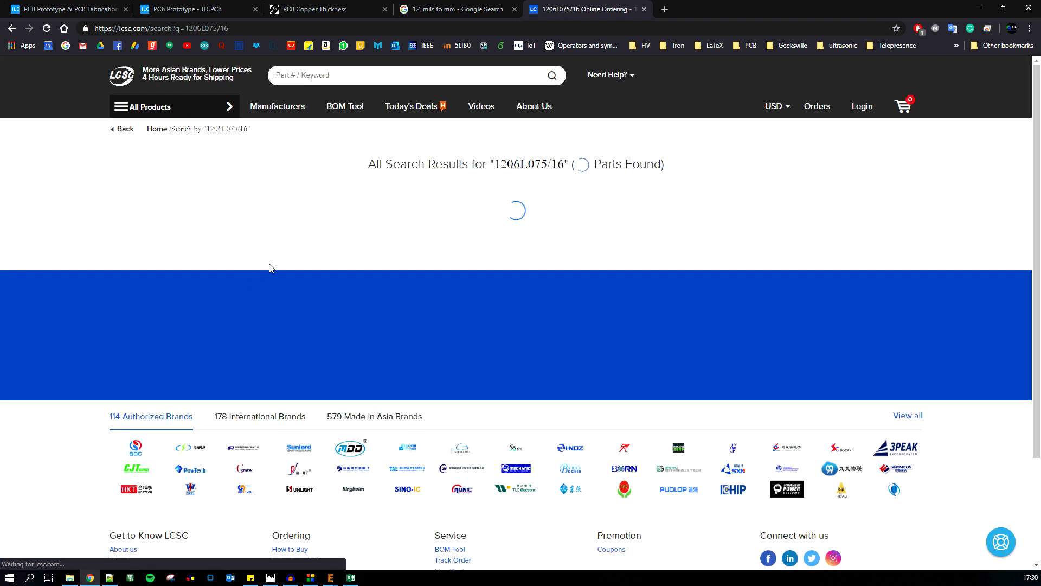
- Examine the polyfuse search result's picture, pricing, availability and package on LCSC
{"action": "scroll", "coordinate": [273, 269], "scroll_direction": "down", "scroll_amount": 2}
{"action": "mouse_move", "coordinate": [44, 258]}
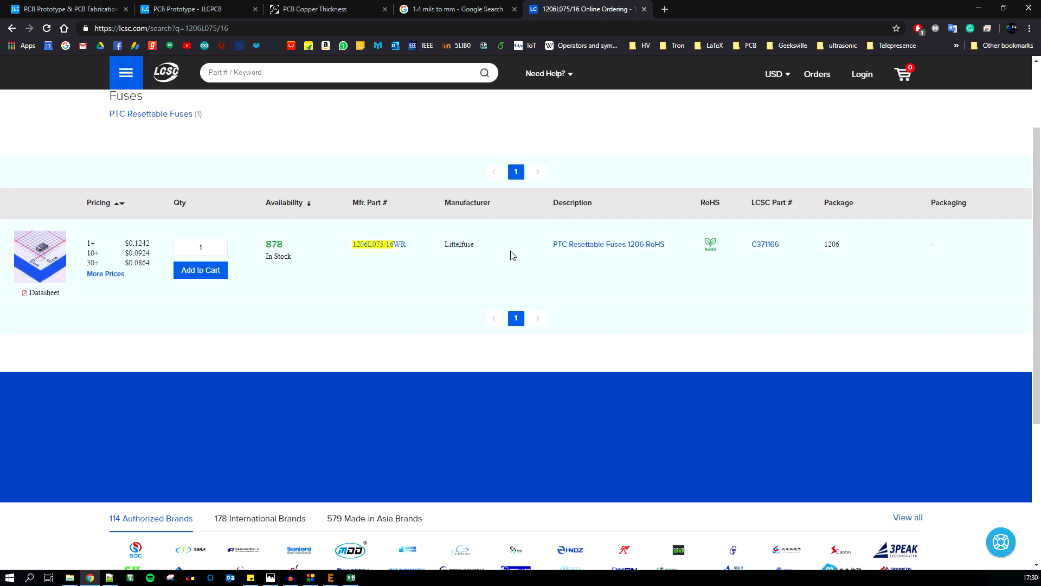
{"action": "scroll", "coordinate": [477, 262], "scroll_direction": "up", "scroll_amount": 2}
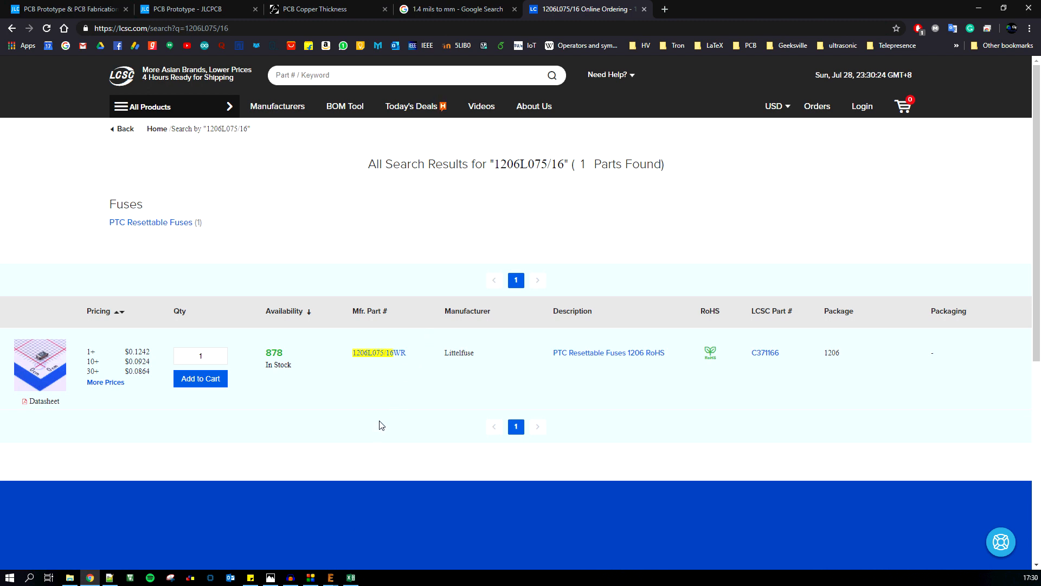
- Switch to the basic_duino schematic in EAGLE, view the matching board layout and return to the schematic
{"action": "mouse_move", "coordinate": [336, 579]}
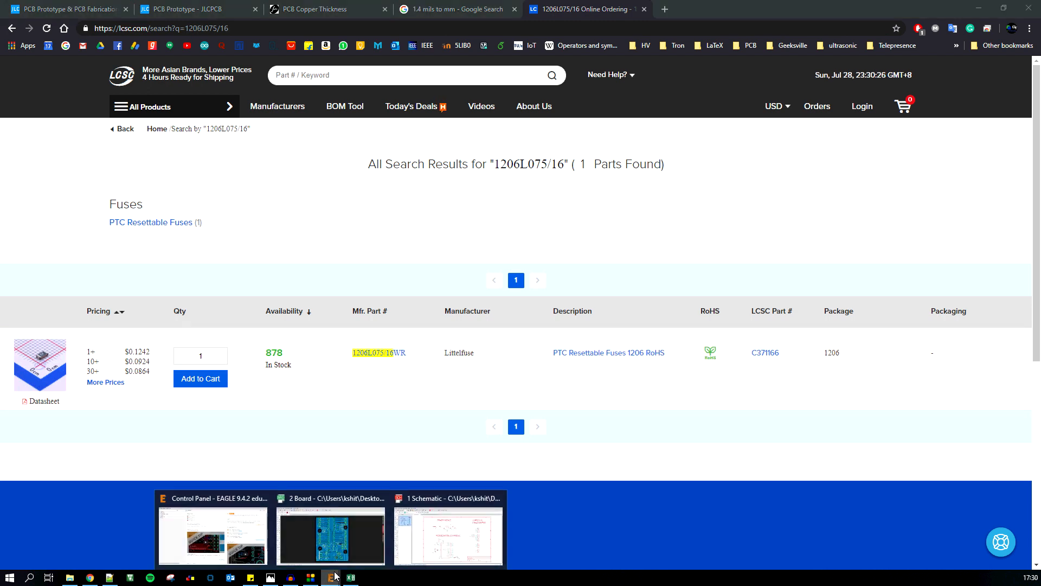
{"action": "left_click", "coordinate": [428, 542]}
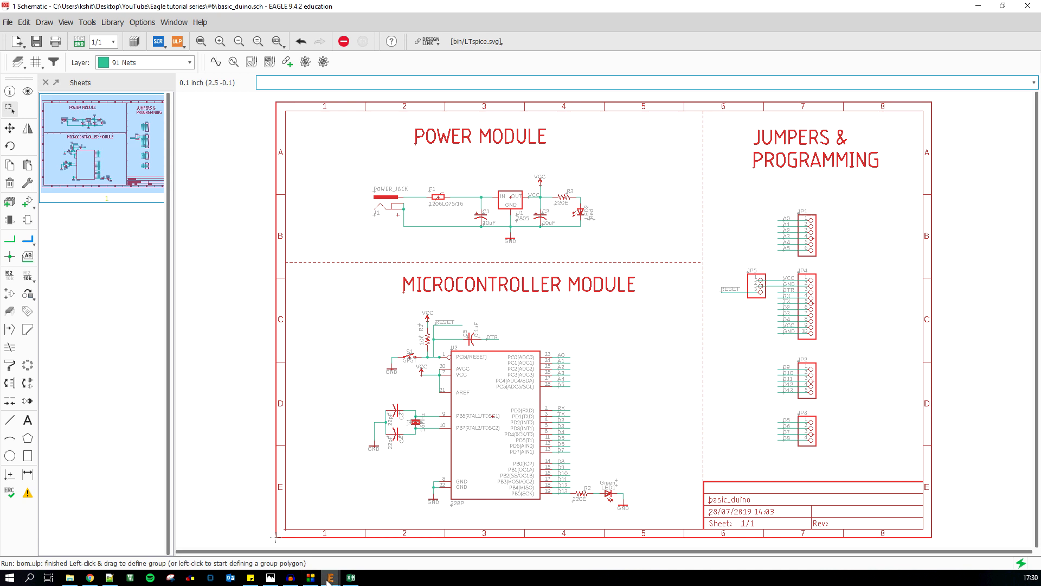
{"action": "left_click", "coordinate": [79, 41]}
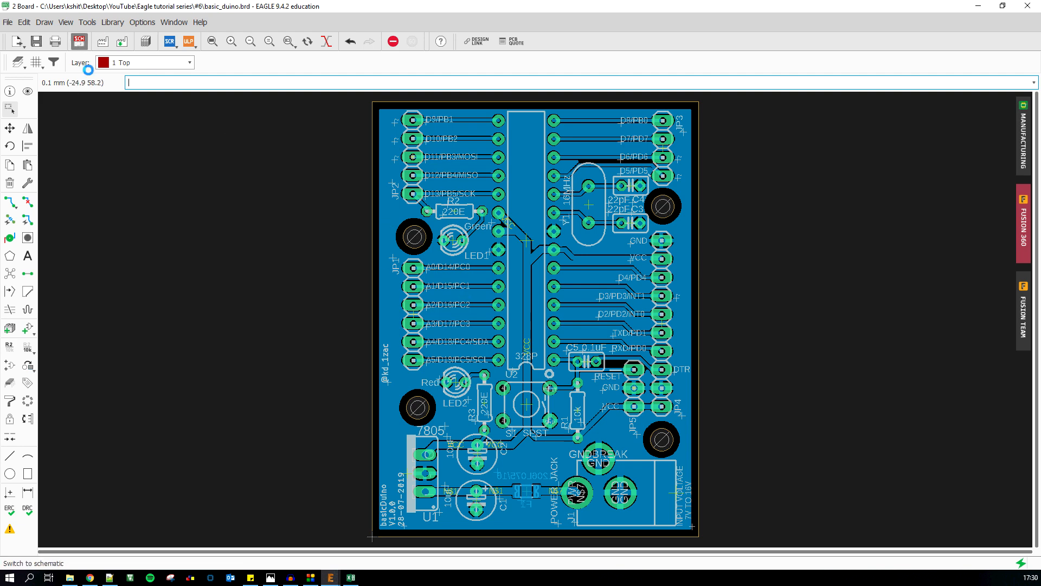
{"action": "left_click", "coordinate": [79, 40]}
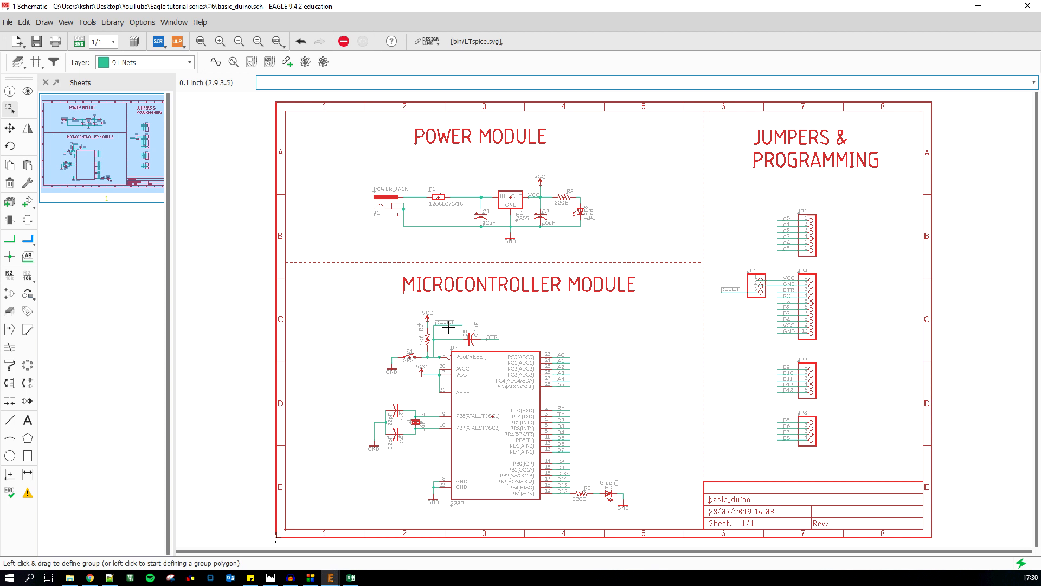